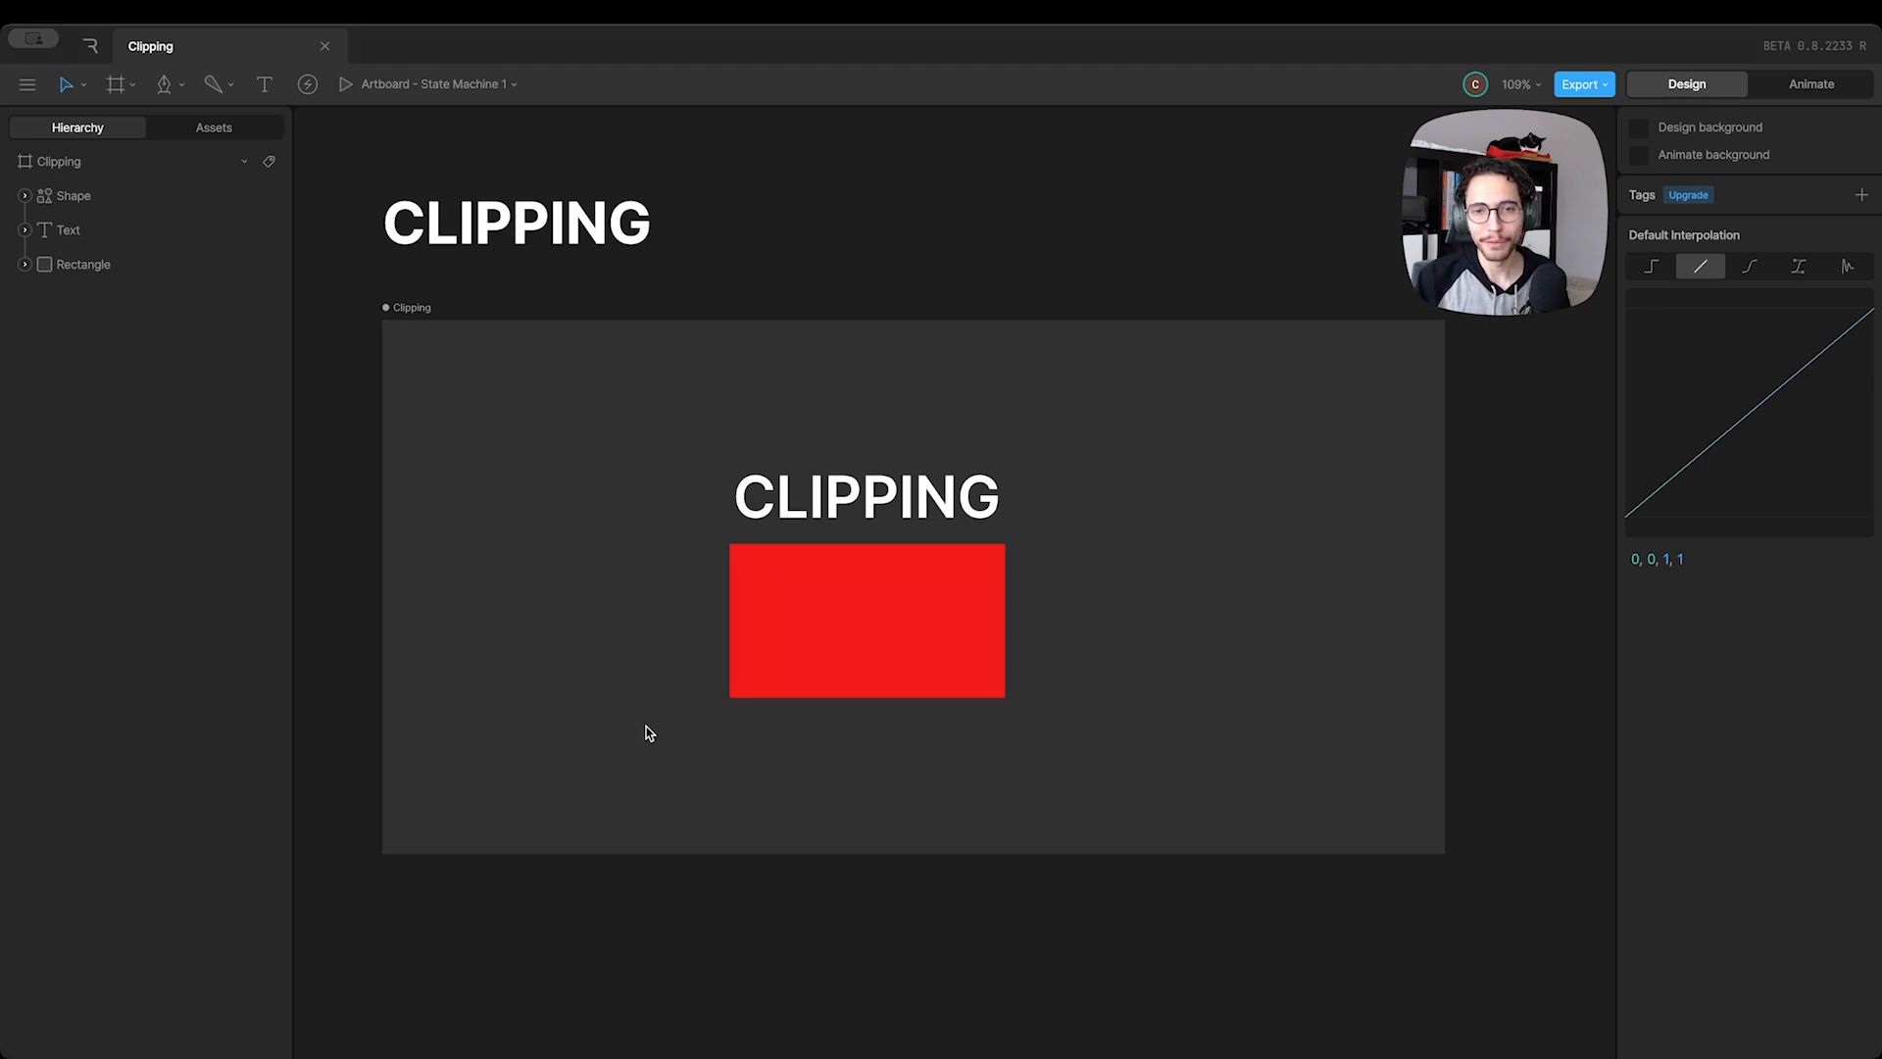
# Clip the red rectangle using the CLIPPING shape as the source, and move the rectangle up to about Y 237
pyautogui.click(802, 647)
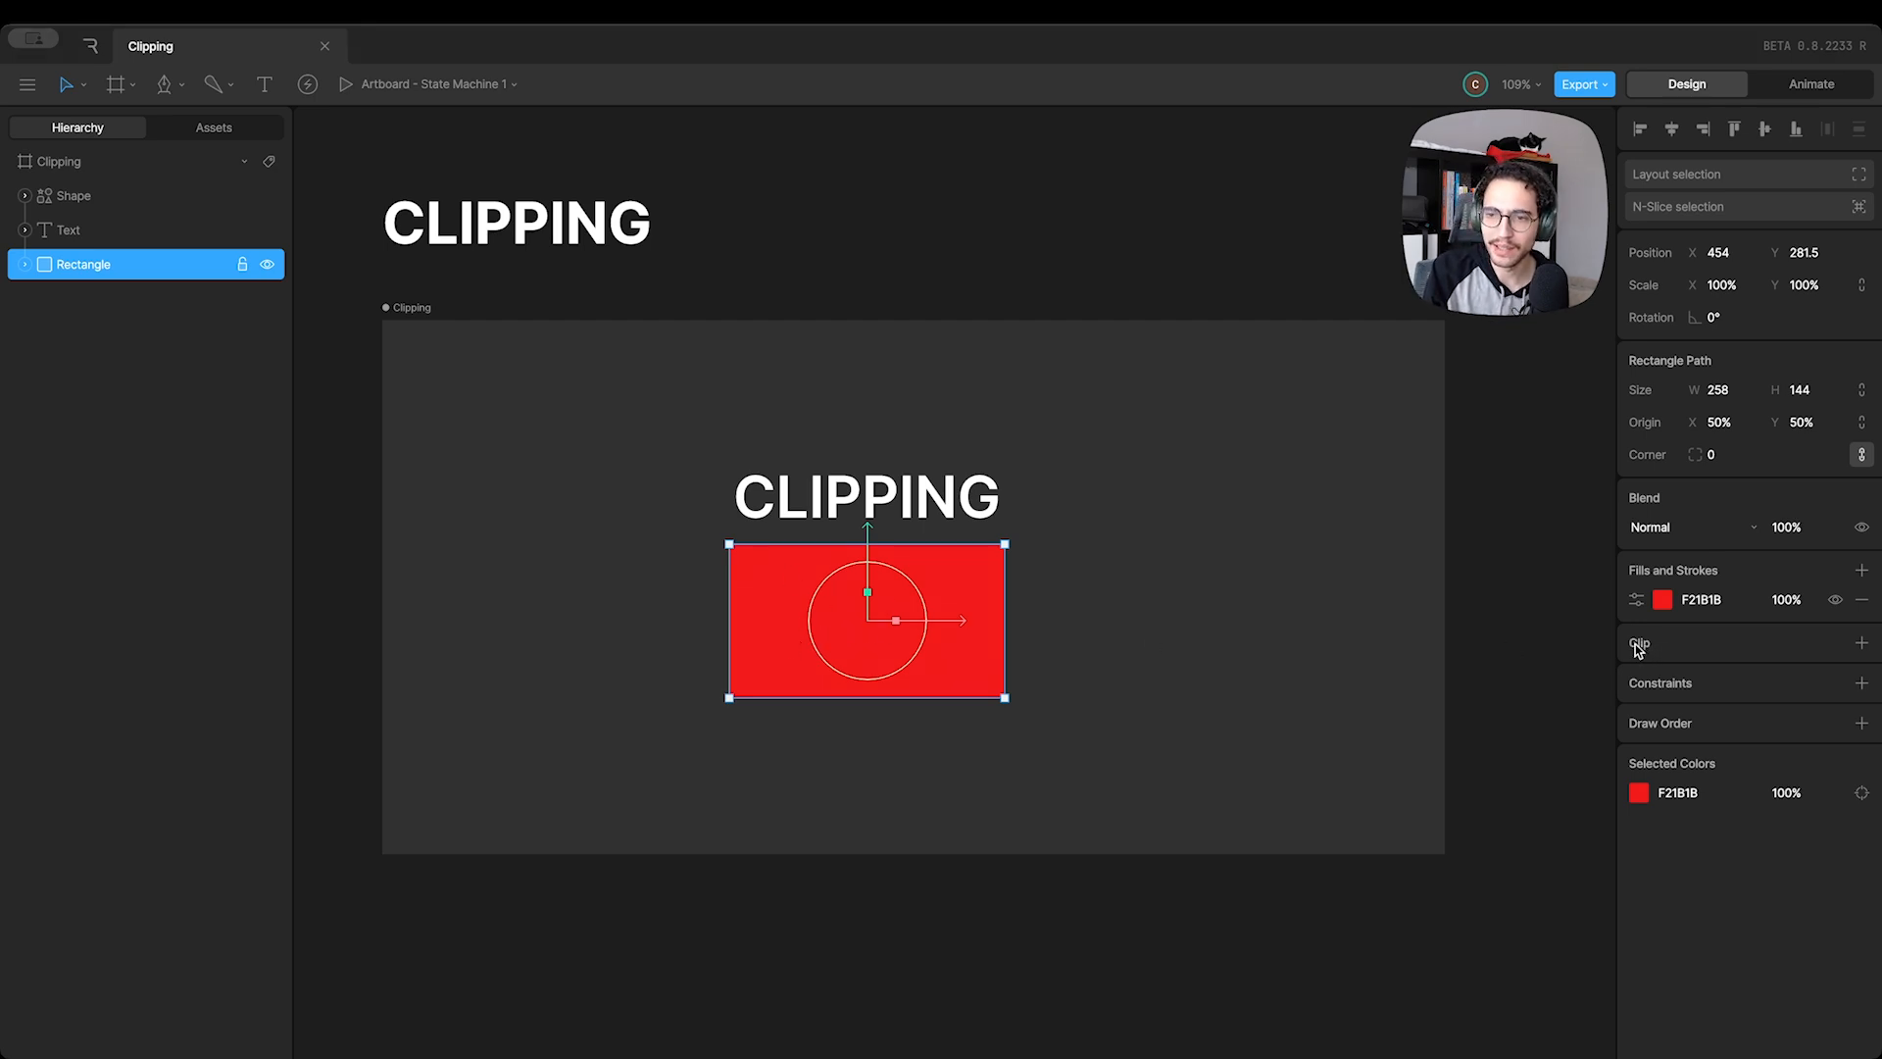
pyautogui.click(1862, 645)
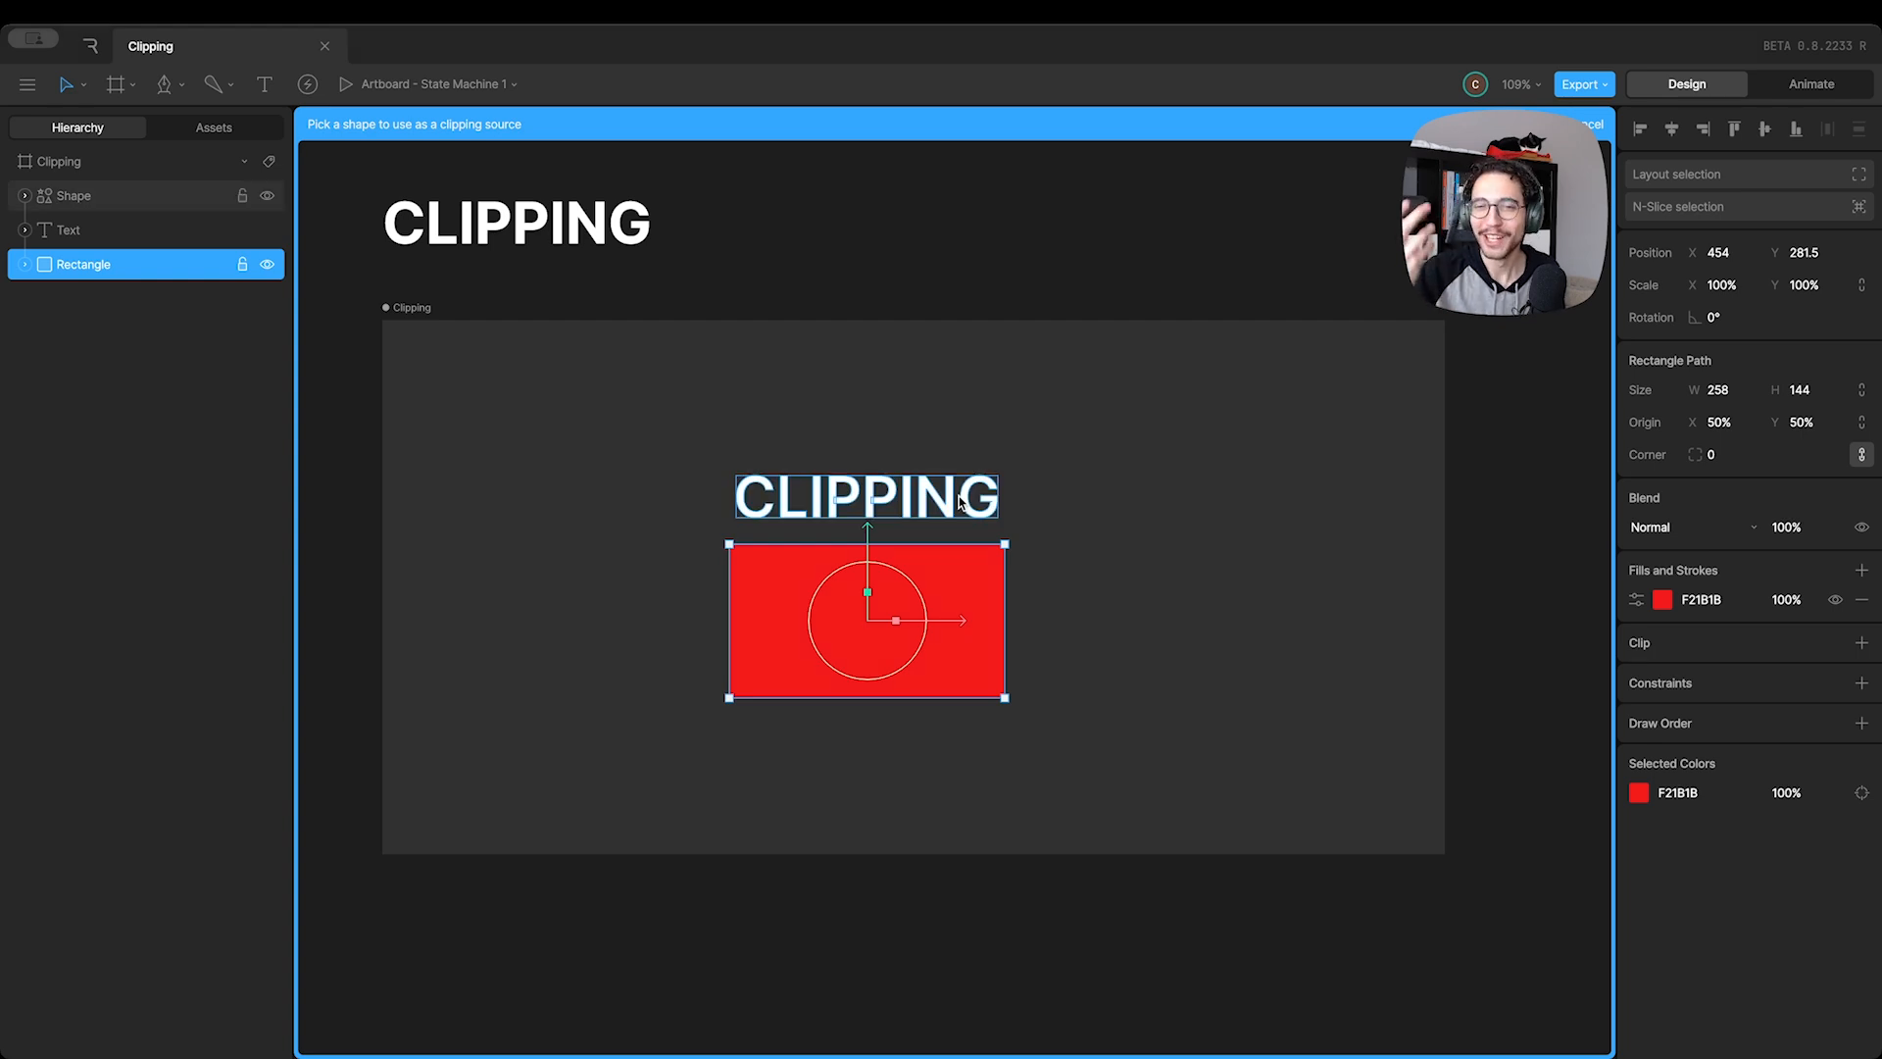
pyautogui.click(832, 497)
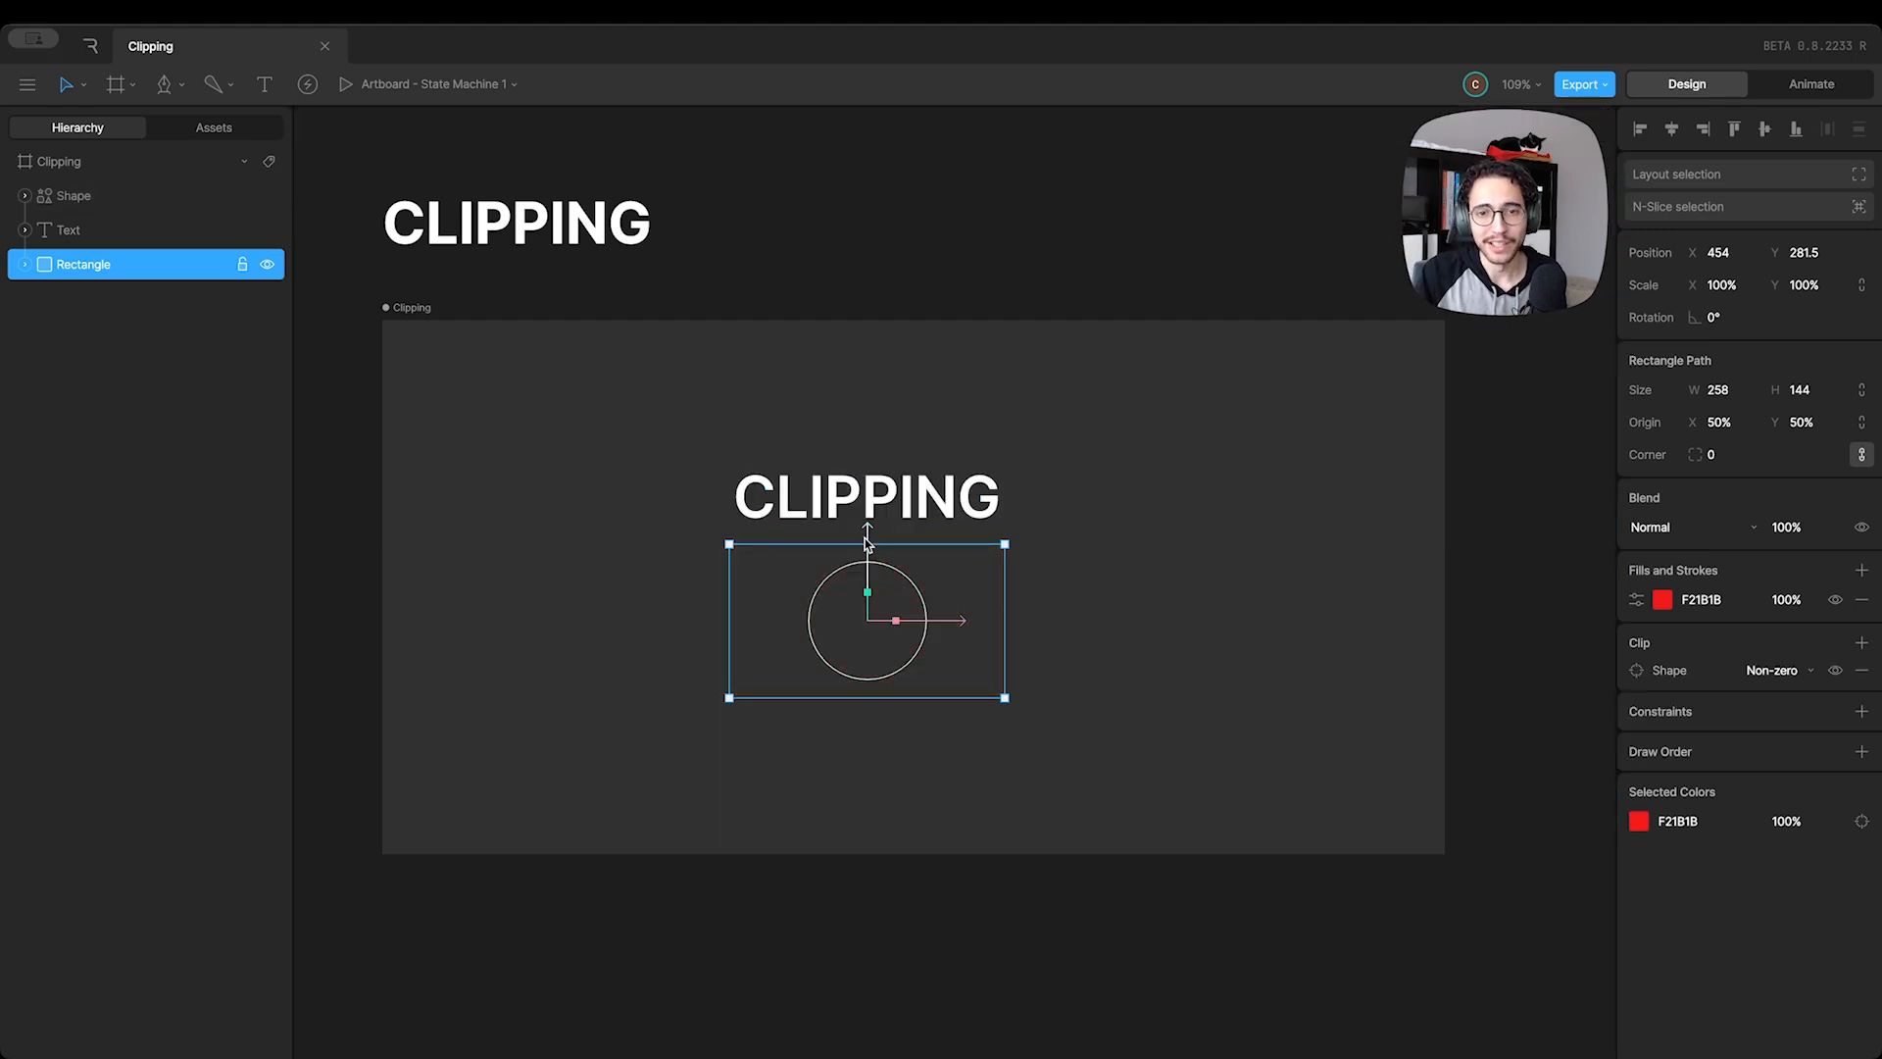
pyautogui.moveTo(866, 534); pyautogui.dragTo(863, 487)
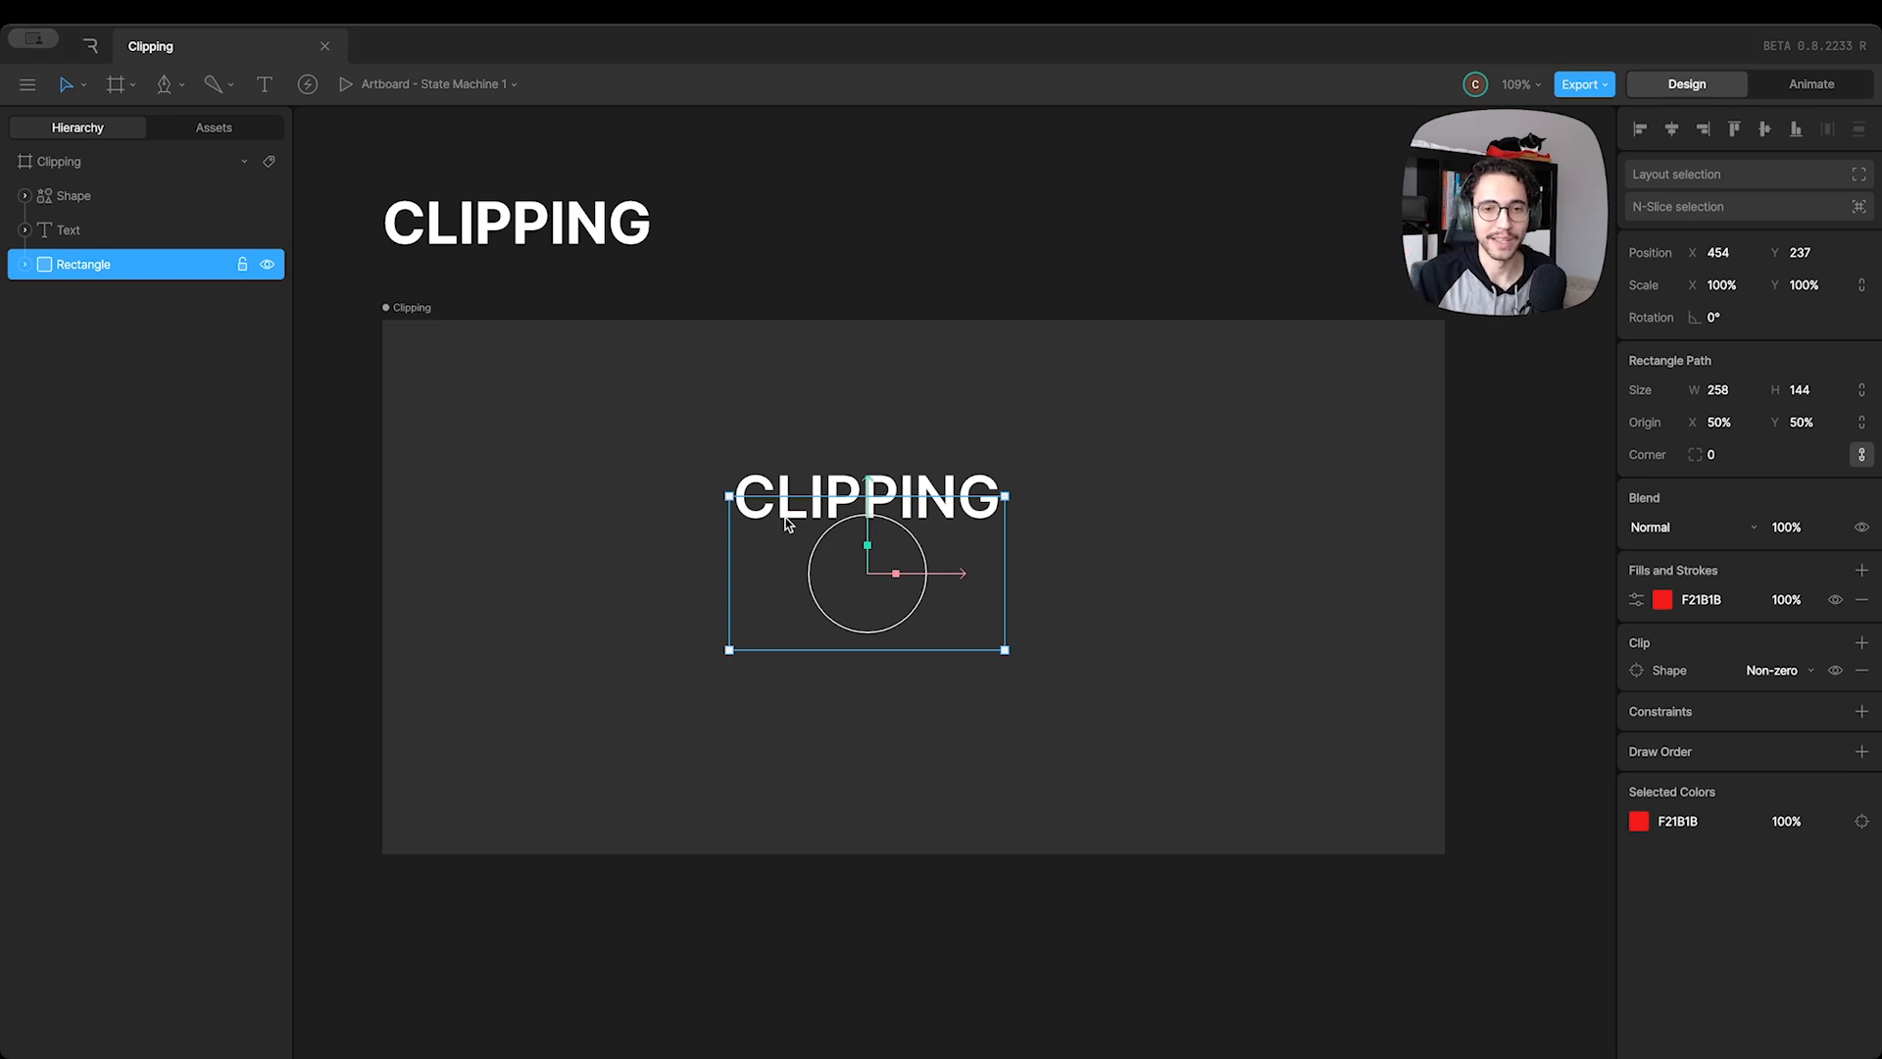
# Place the Text at the top of the hierarchy and lock it, and reorder the Shape below the Rectangle
pyautogui.moveTo(94, 231); pyautogui.dragTo(84, 195)
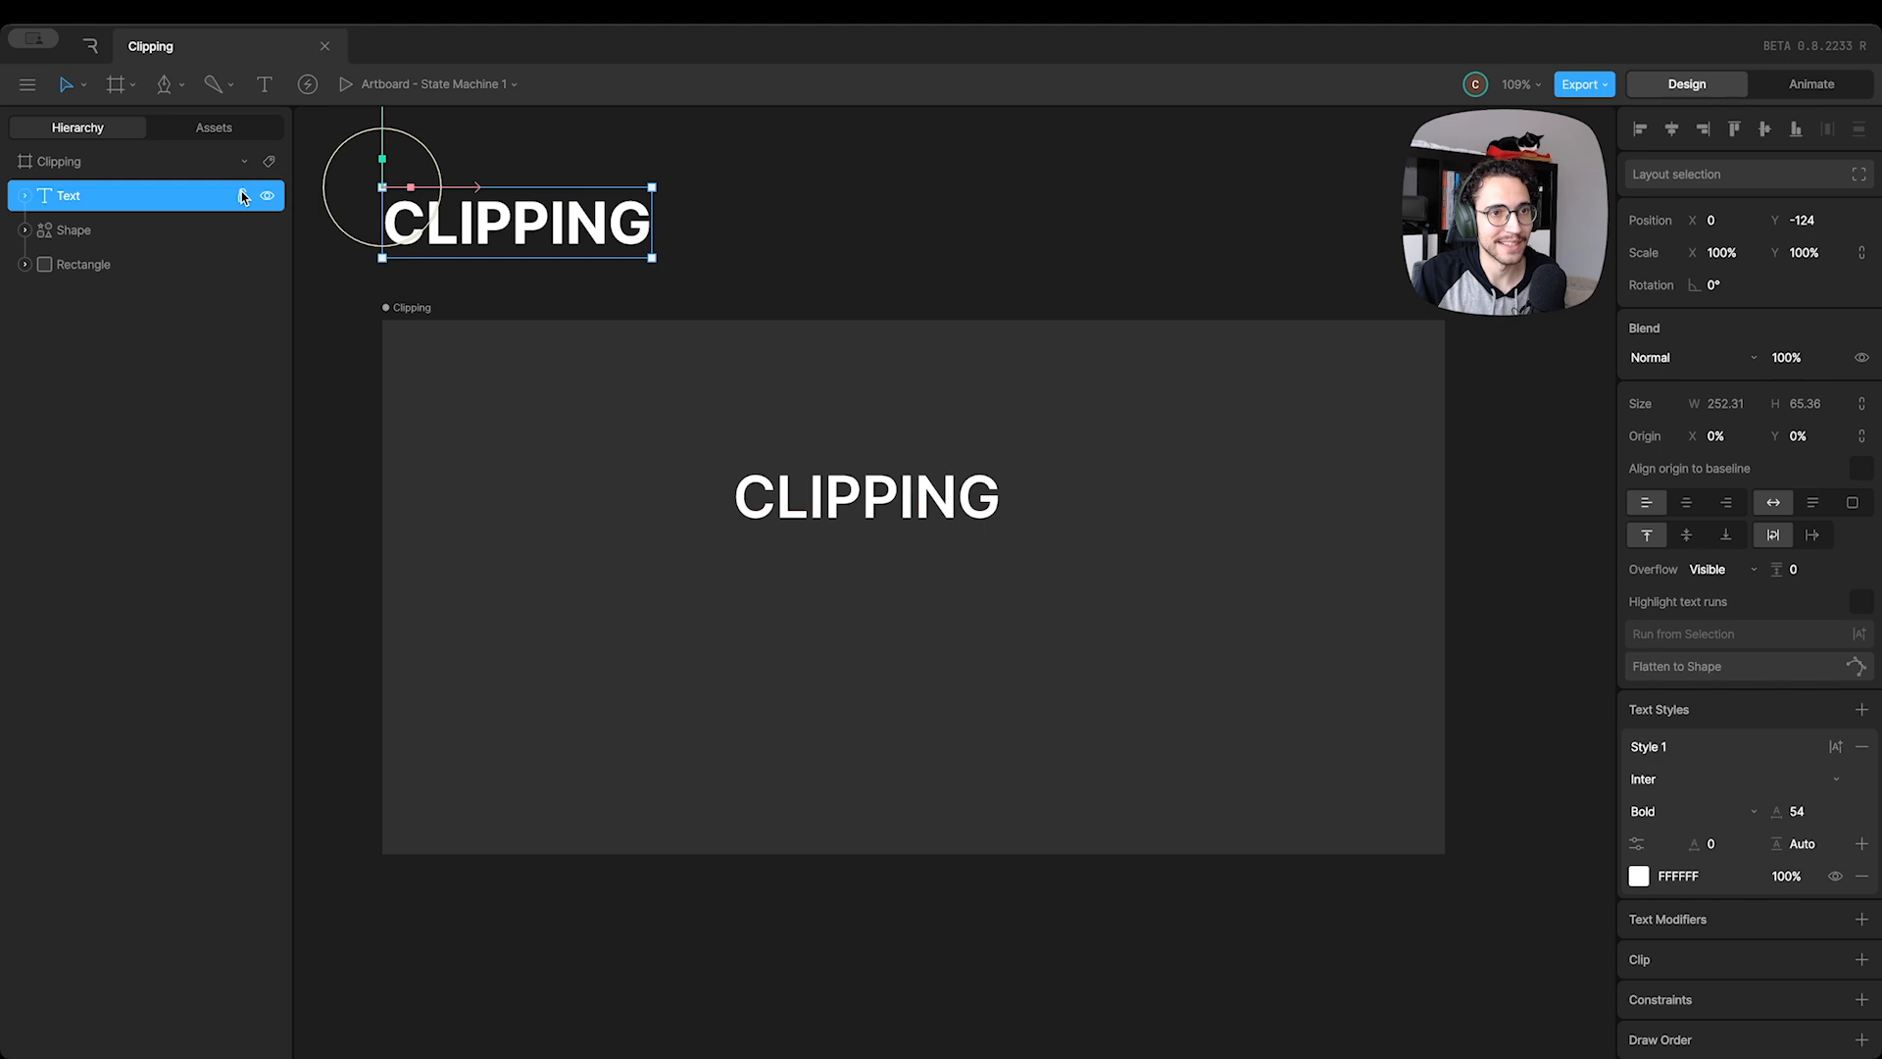
pyautogui.click(244, 196)
pyautogui.click(98, 231)
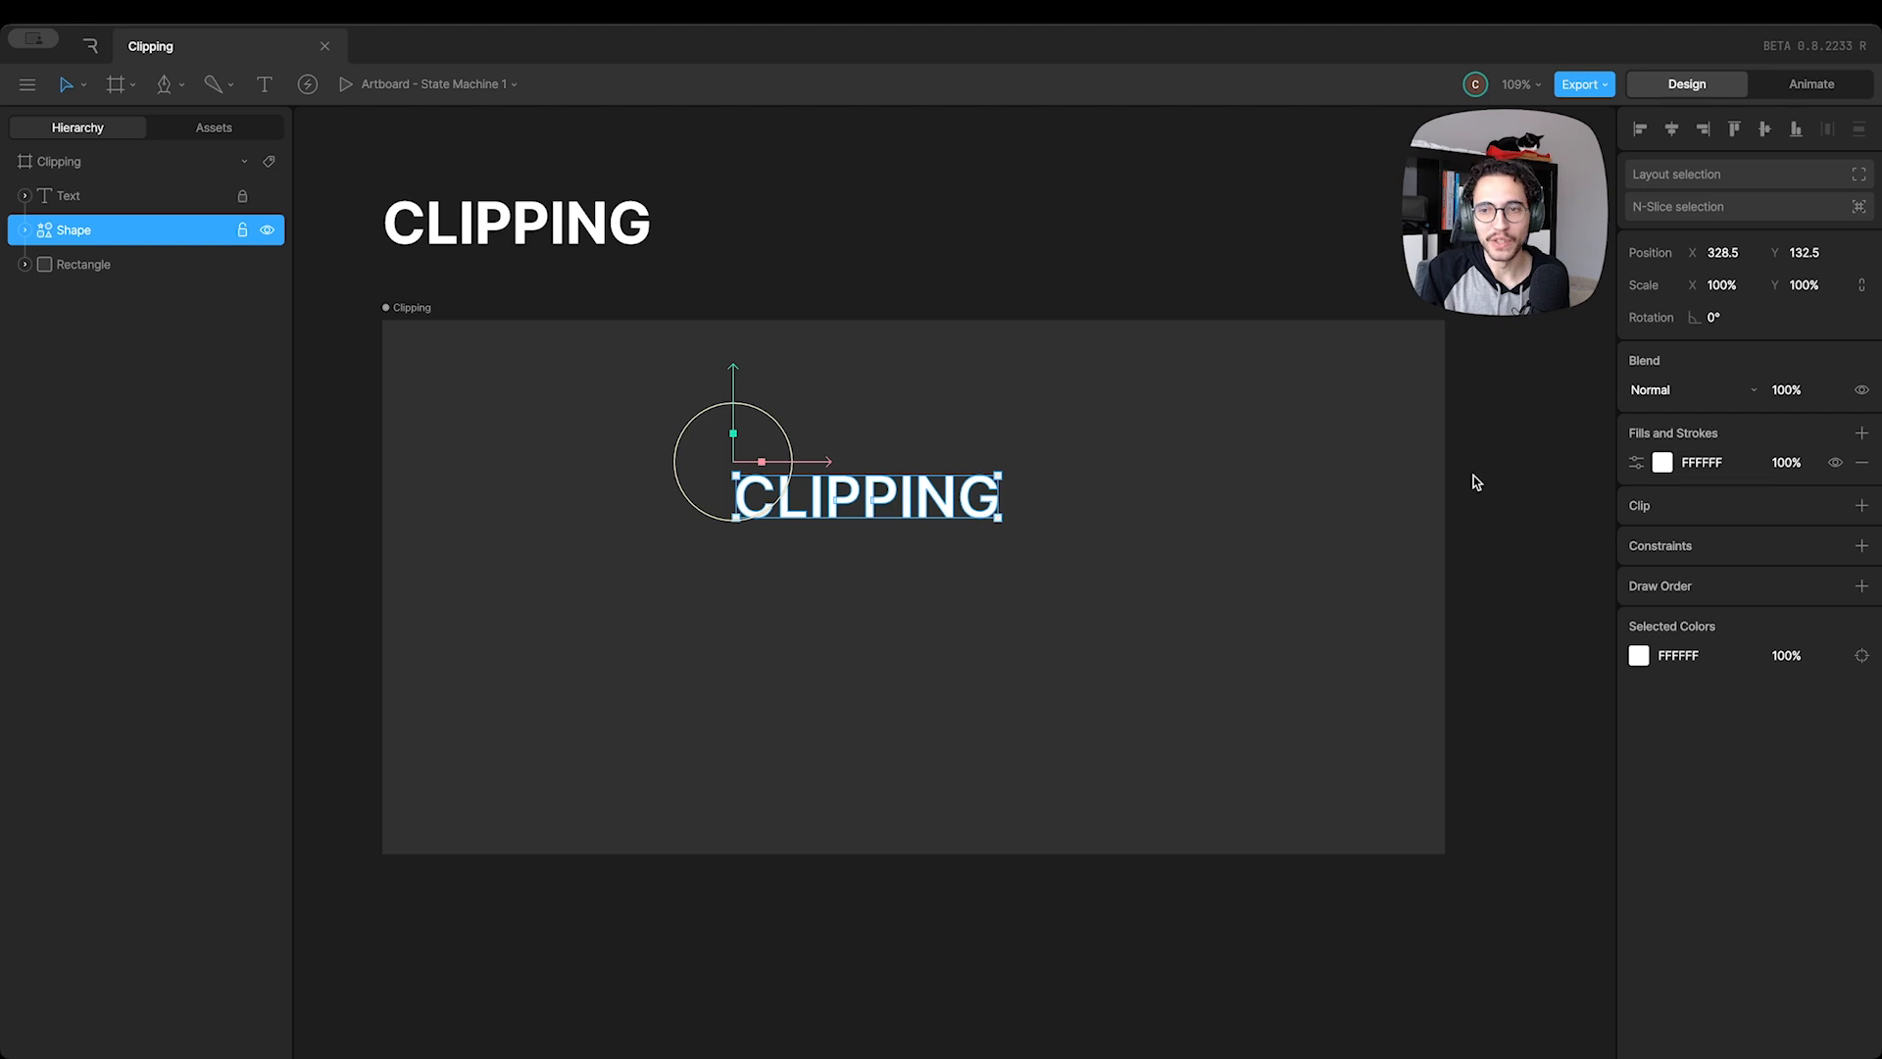
pyautogui.moveTo(79, 243); pyautogui.dragTo(74, 276)
pyautogui.click(84, 230)
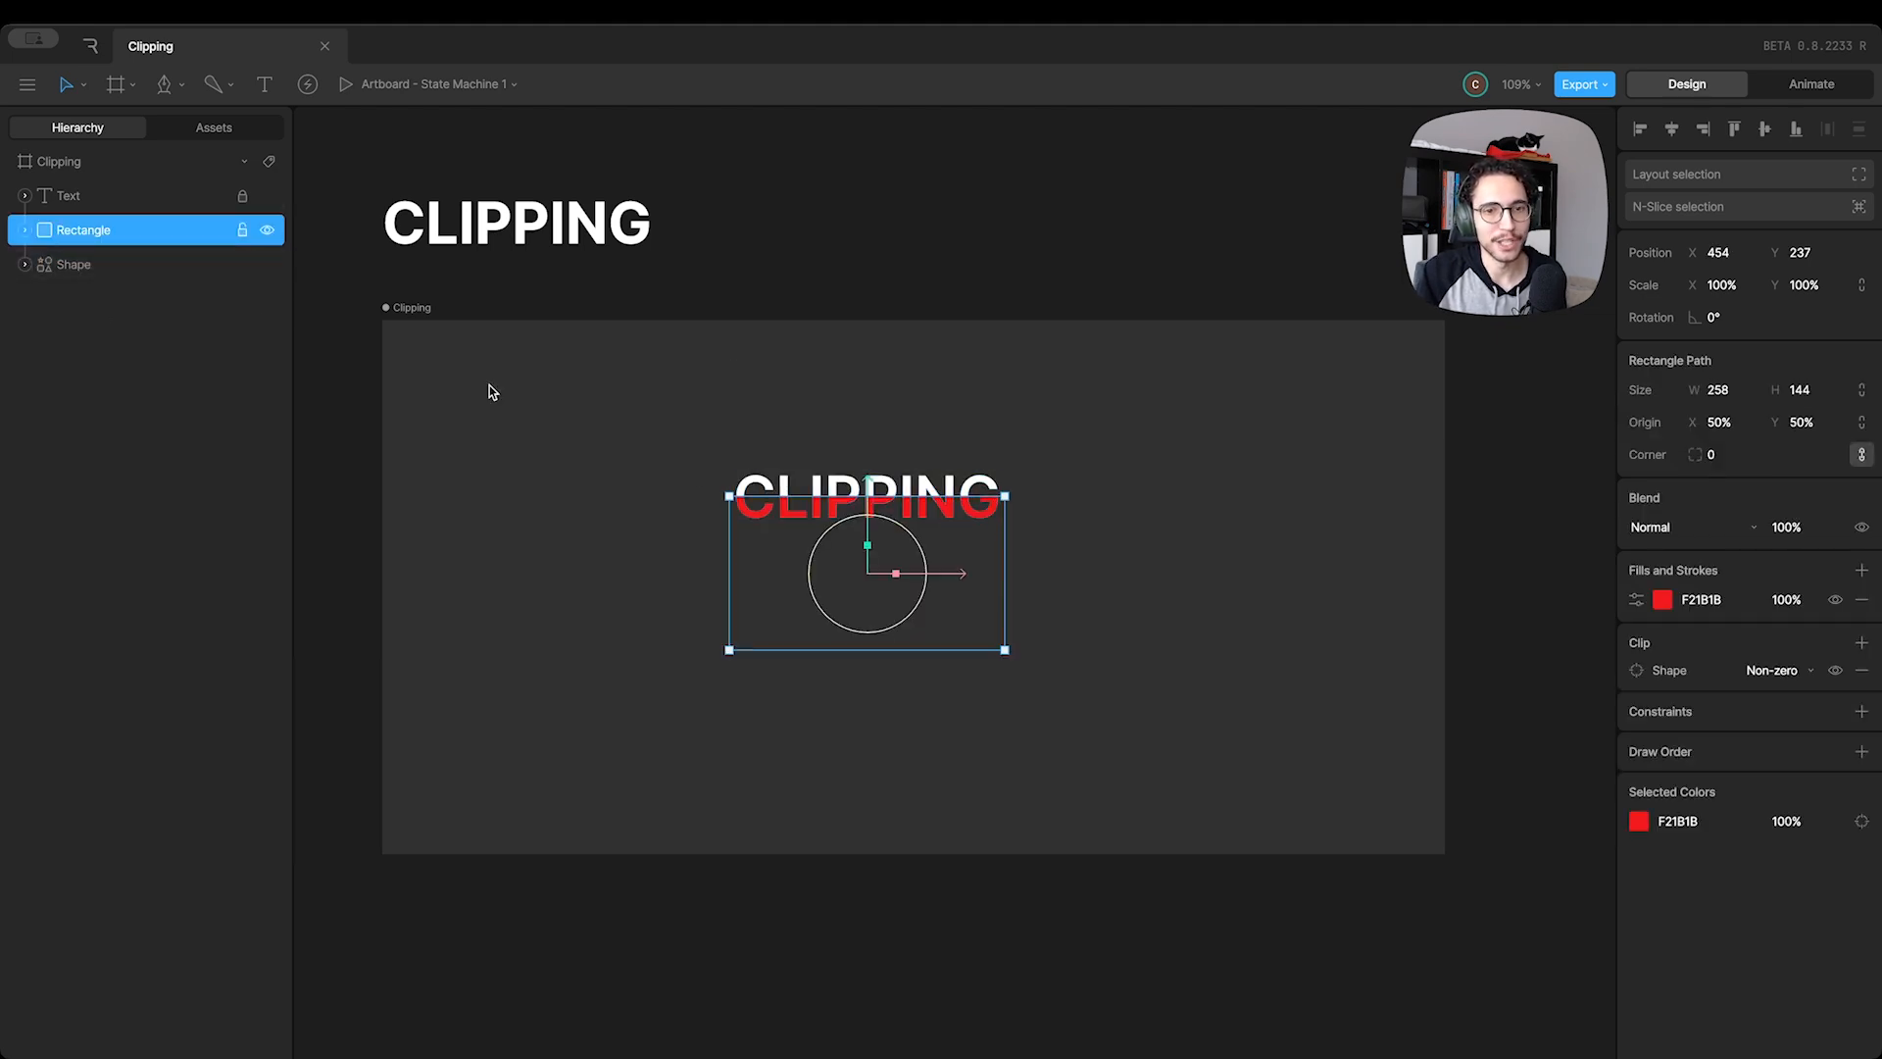
pyautogui.moveTo(869, 506)
pyautogui.mouseDown()
pyautogui.moveTo(869, 446)
pyautogui.moveTo(870, 520)
pyautogui.moveTo(867, 456)
pyautogui.moveTo(868, 495)
pyautogui.mouseUp()
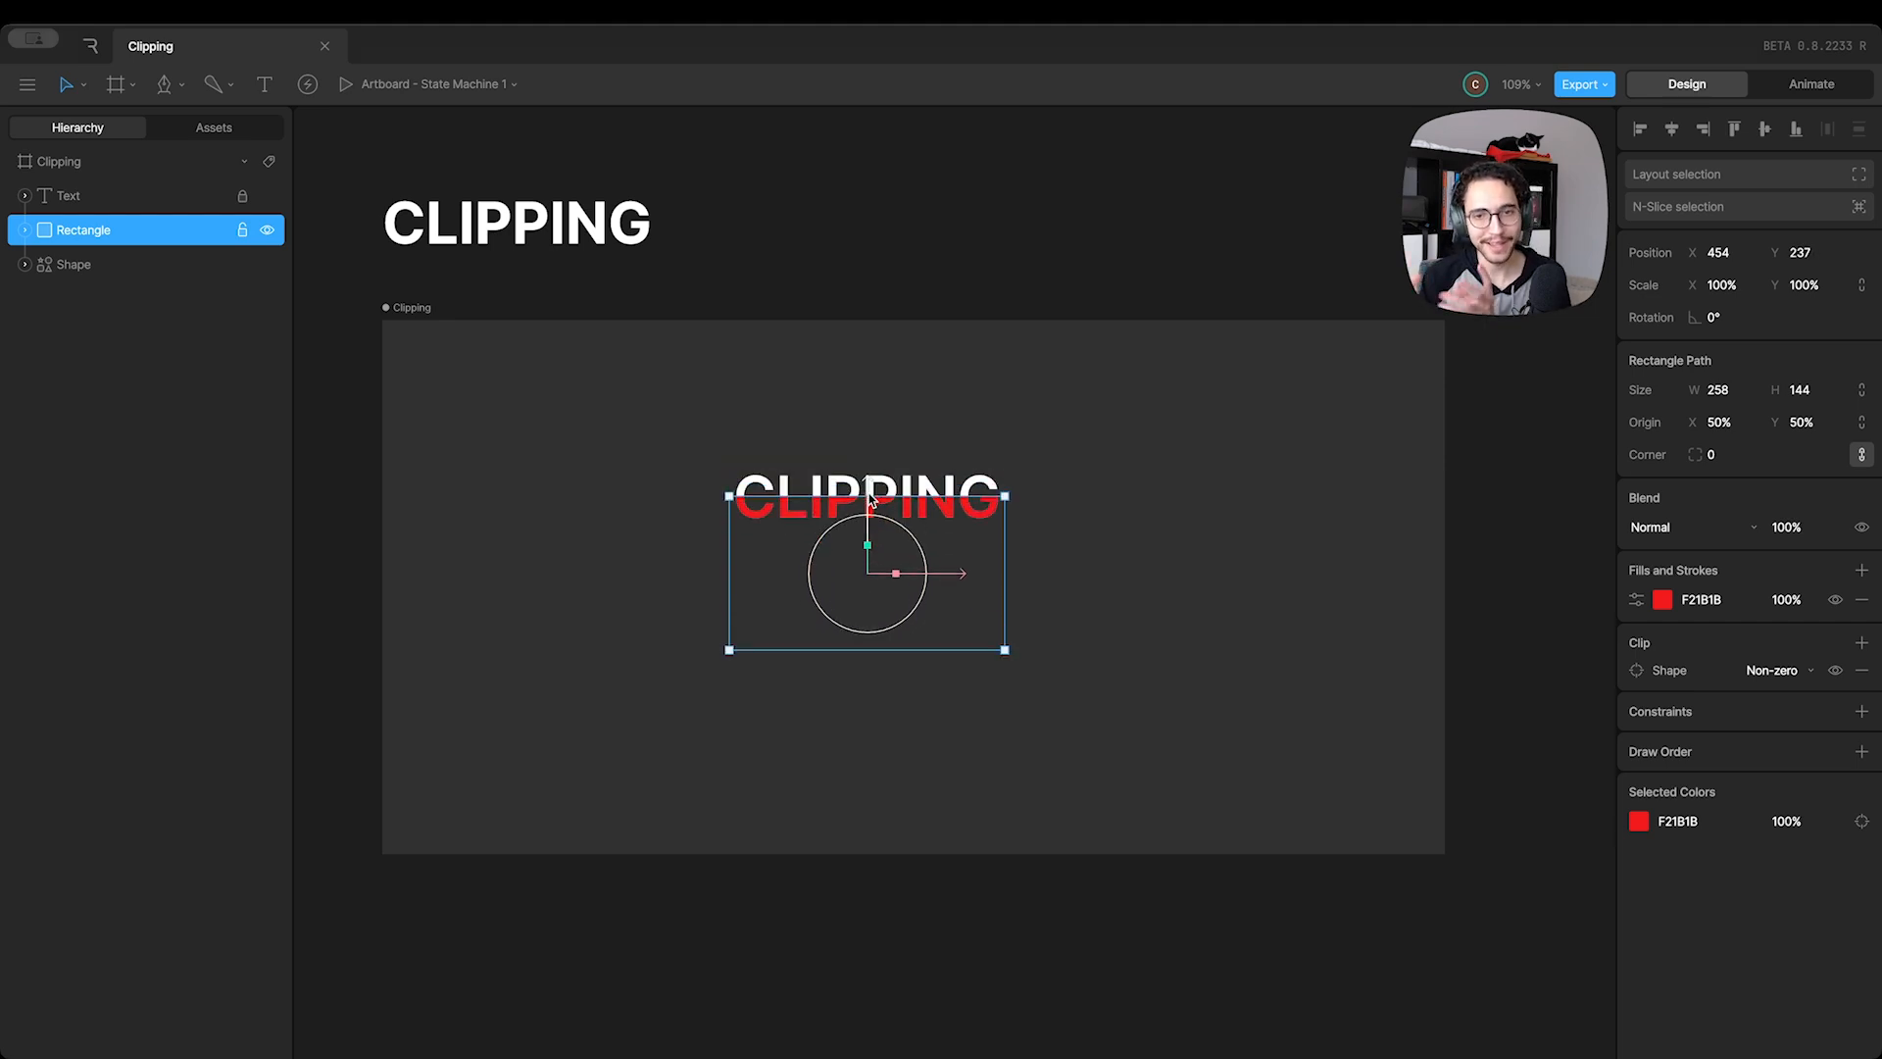
# Try placing the Shape above the Rectangle and removing the Shape's white fill
pyautogui.click(97, 262)
pyautogui.moveTo(97, 262); pyautogui.dragTo(76, 232)
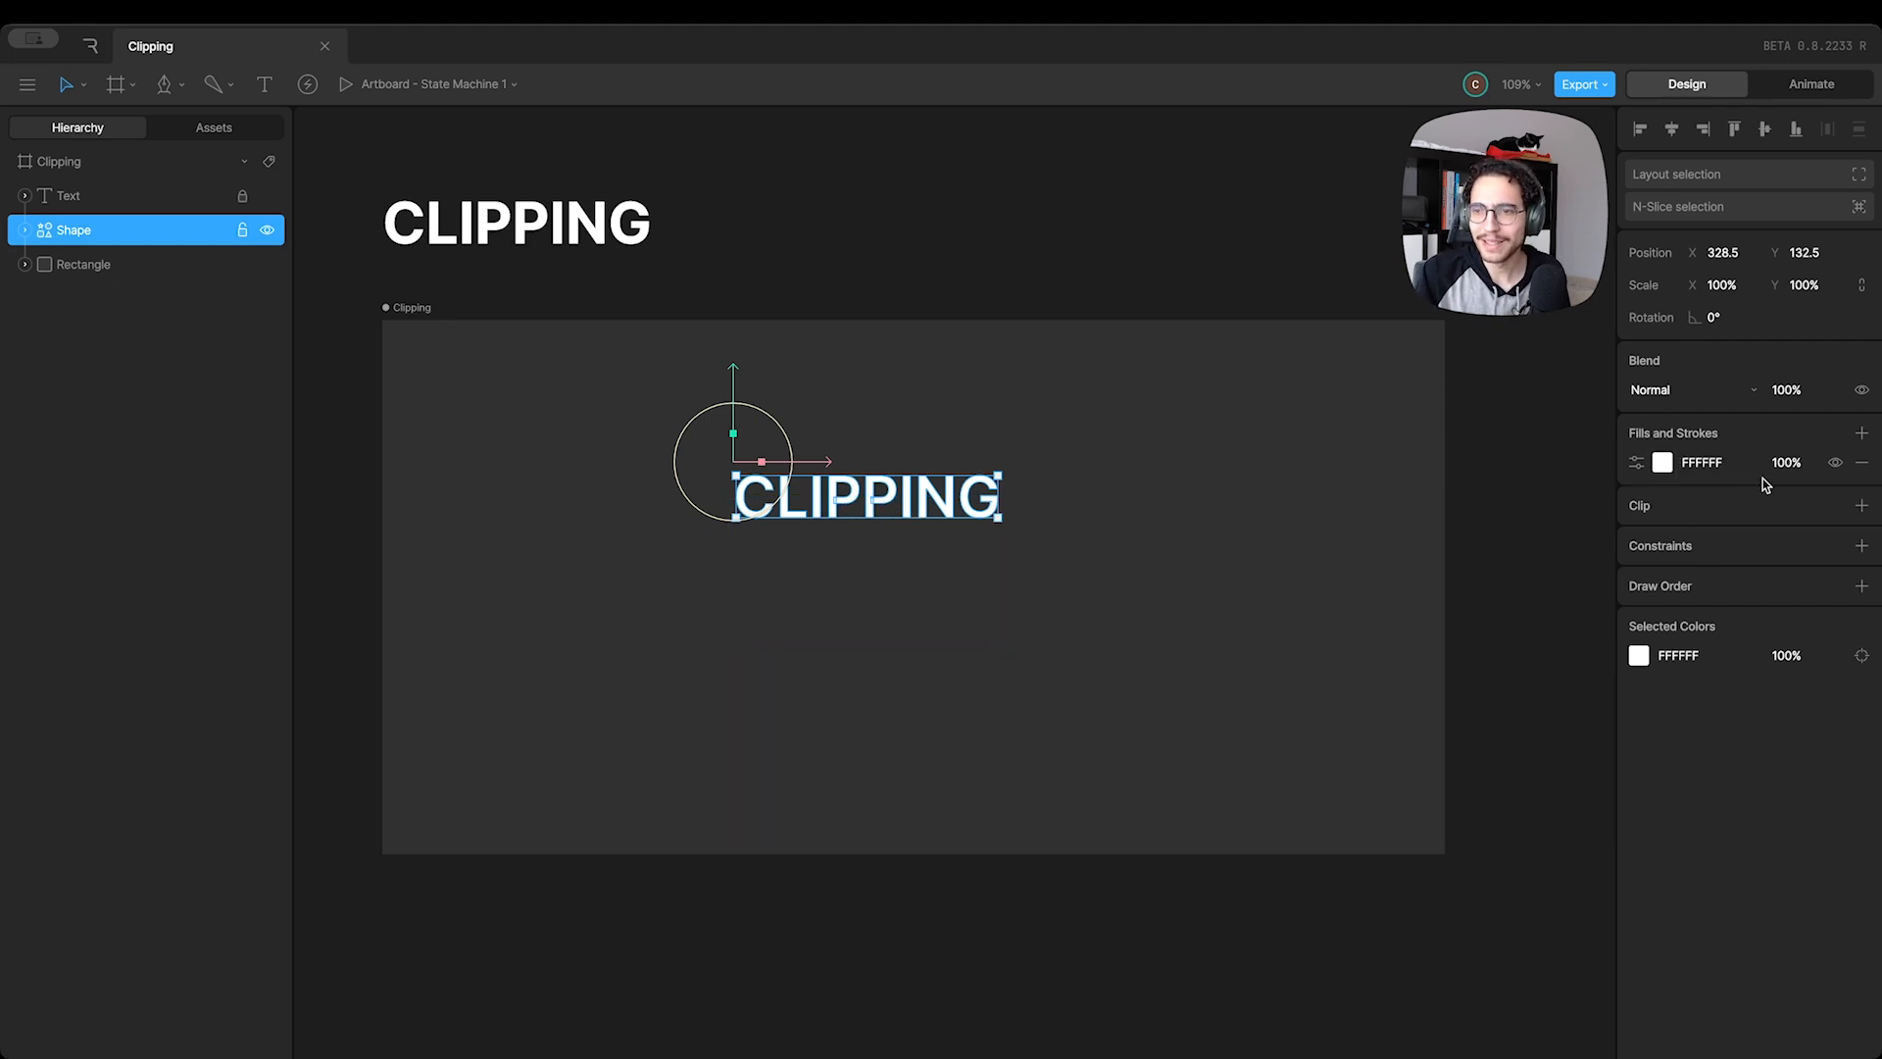
pyautogui.click(1836, 462)
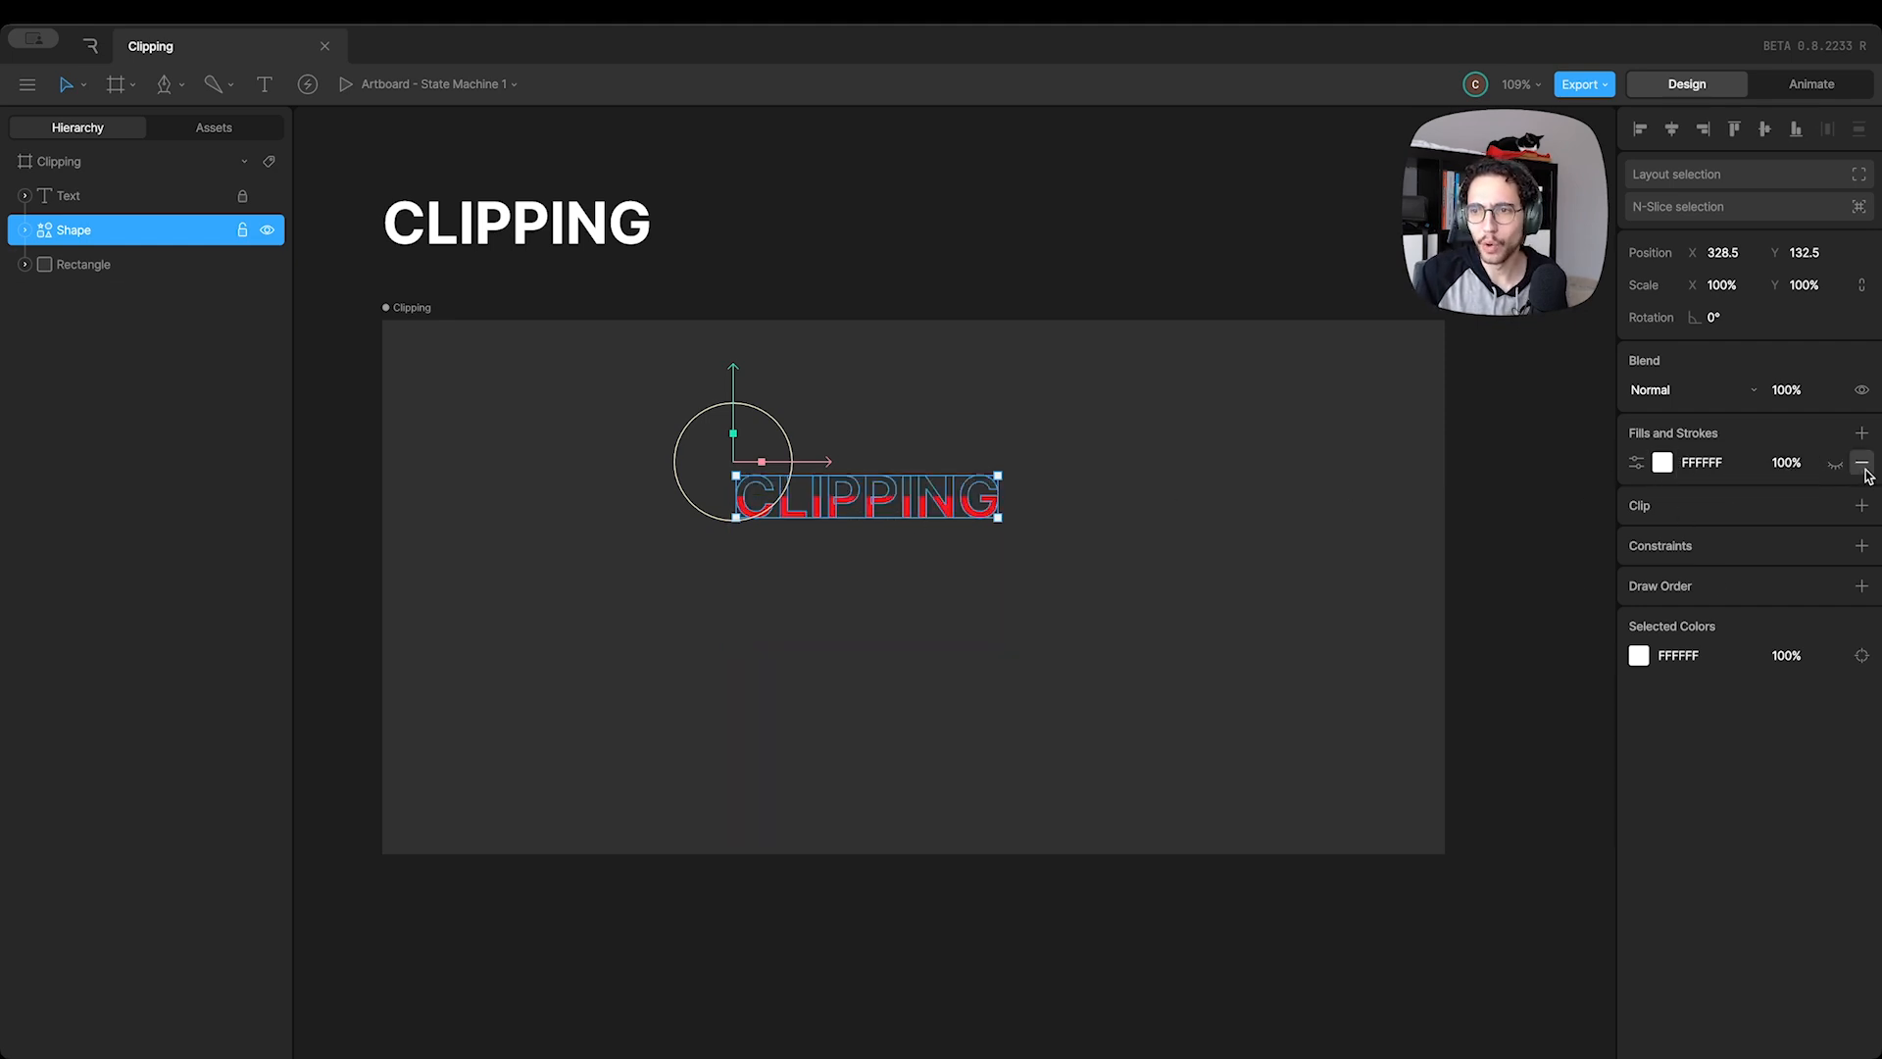
pyautogui.click(1861, 464)
pyautogui.click(128, 263)
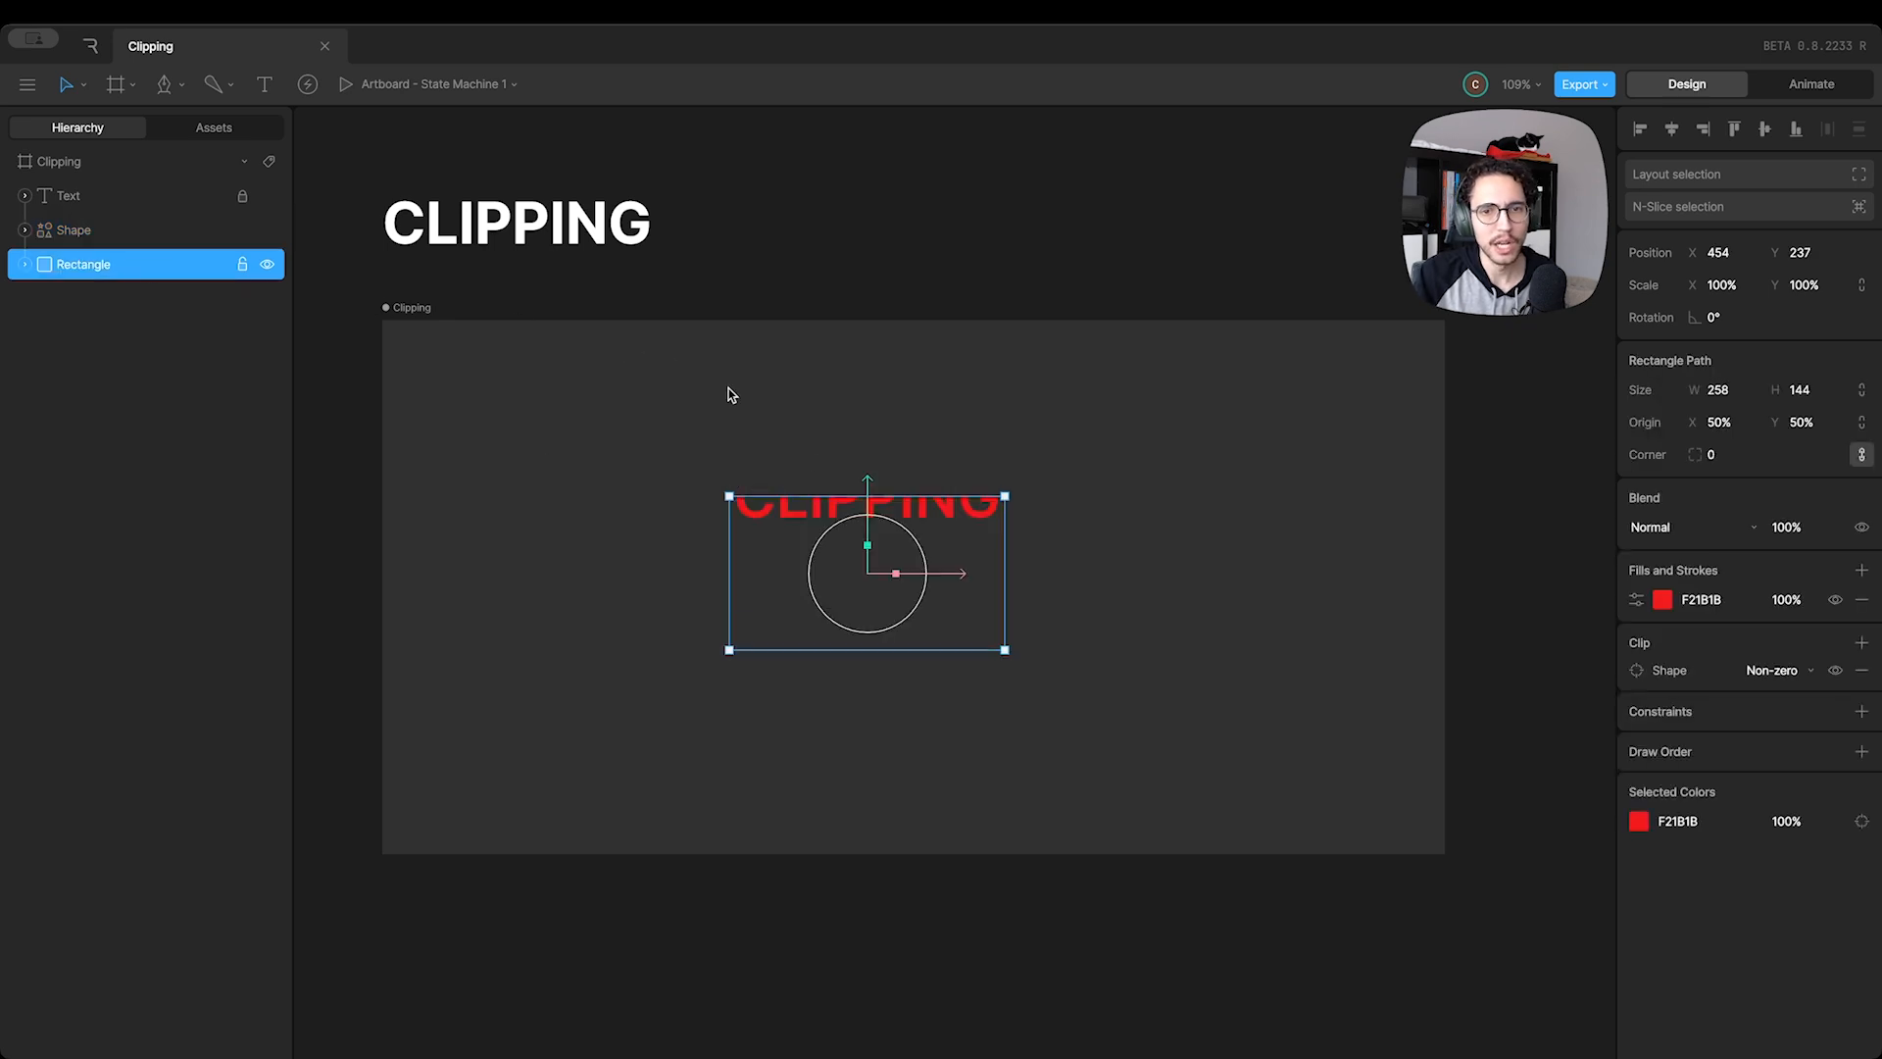
pyautogui.moveTo(867, 477)
pyautogui.mouseDown()
pyautogui.moveTo(867, 512)
pyautogui.moveTo(866, 443)
pyautogui.moveTo(863, 530)
pyautogui.moveTo(863, 465)
pyautogui.moveTo(864, 521)
pyautogui.moveTo(872, 507)
pyautogui.mouseUp()
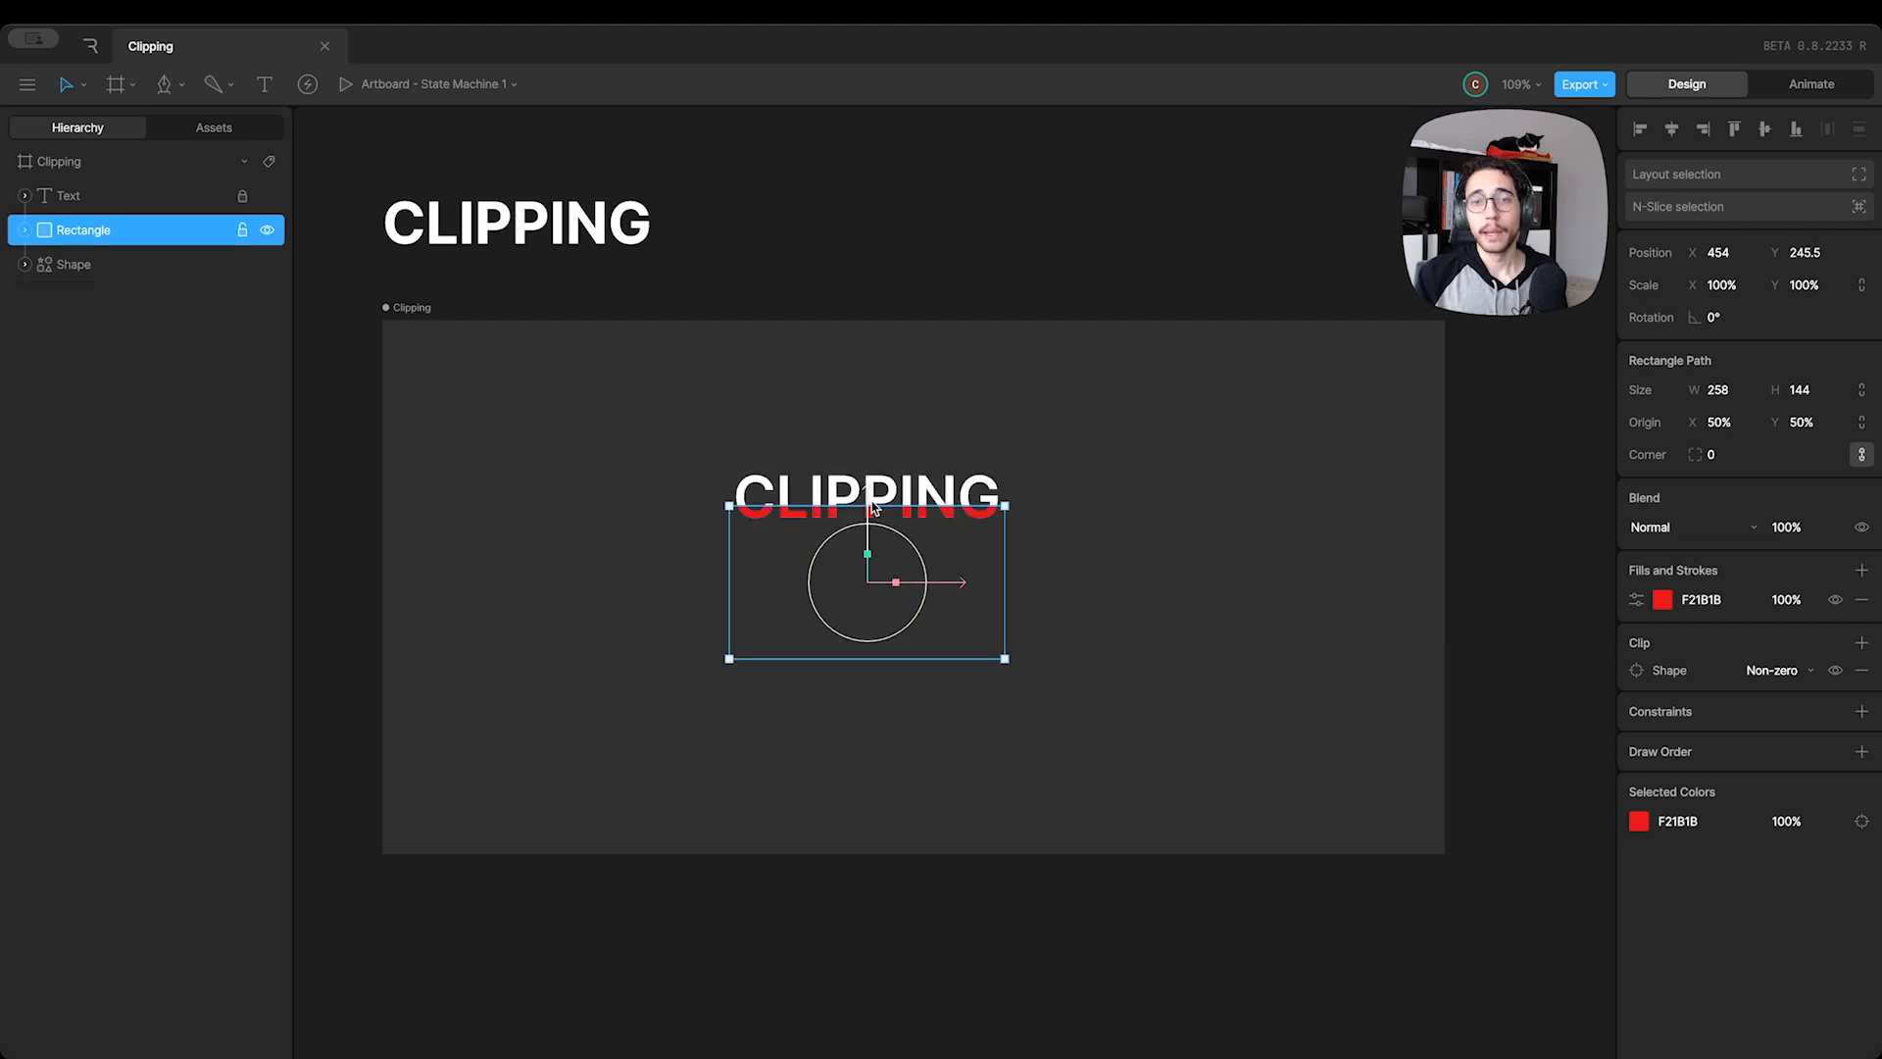
# Toggle the visibility of the Shape's white fill off and on, leaving the fill hidden
pyautogui.click(70, 271)
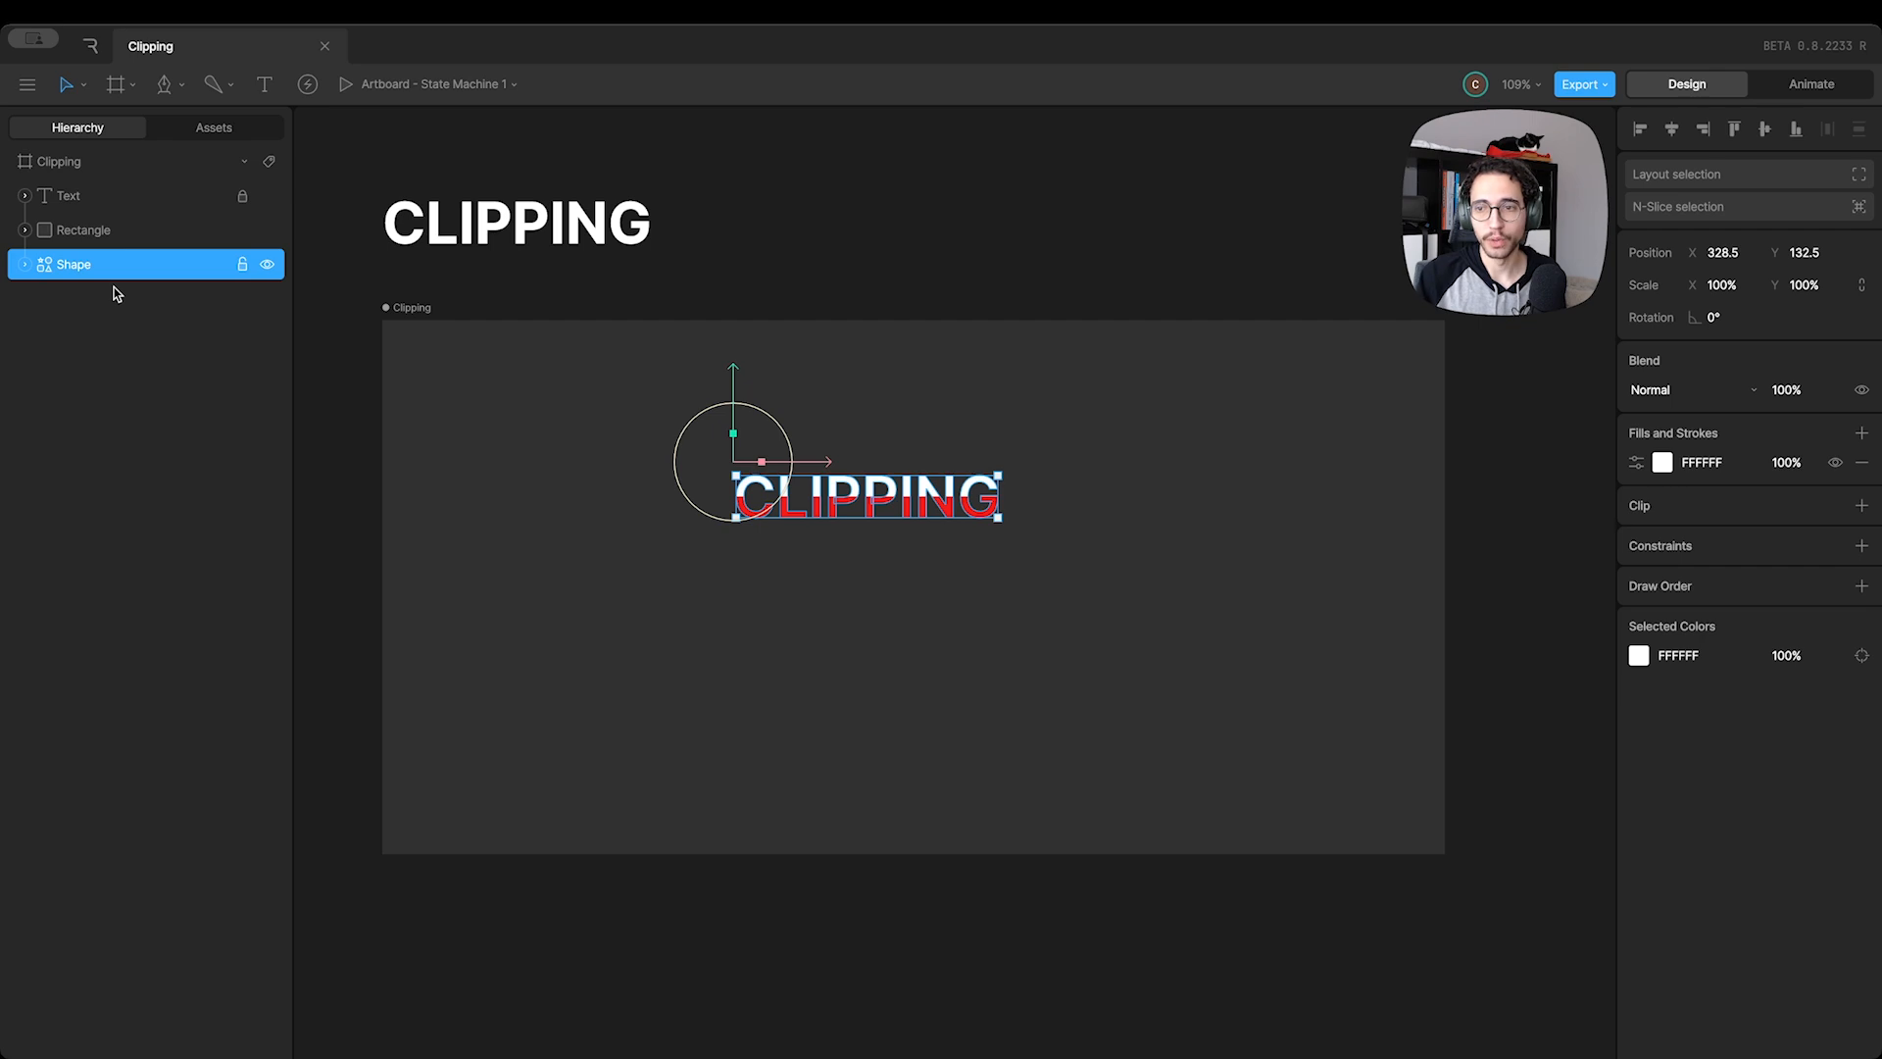
pyautogui.click(1835, 464)
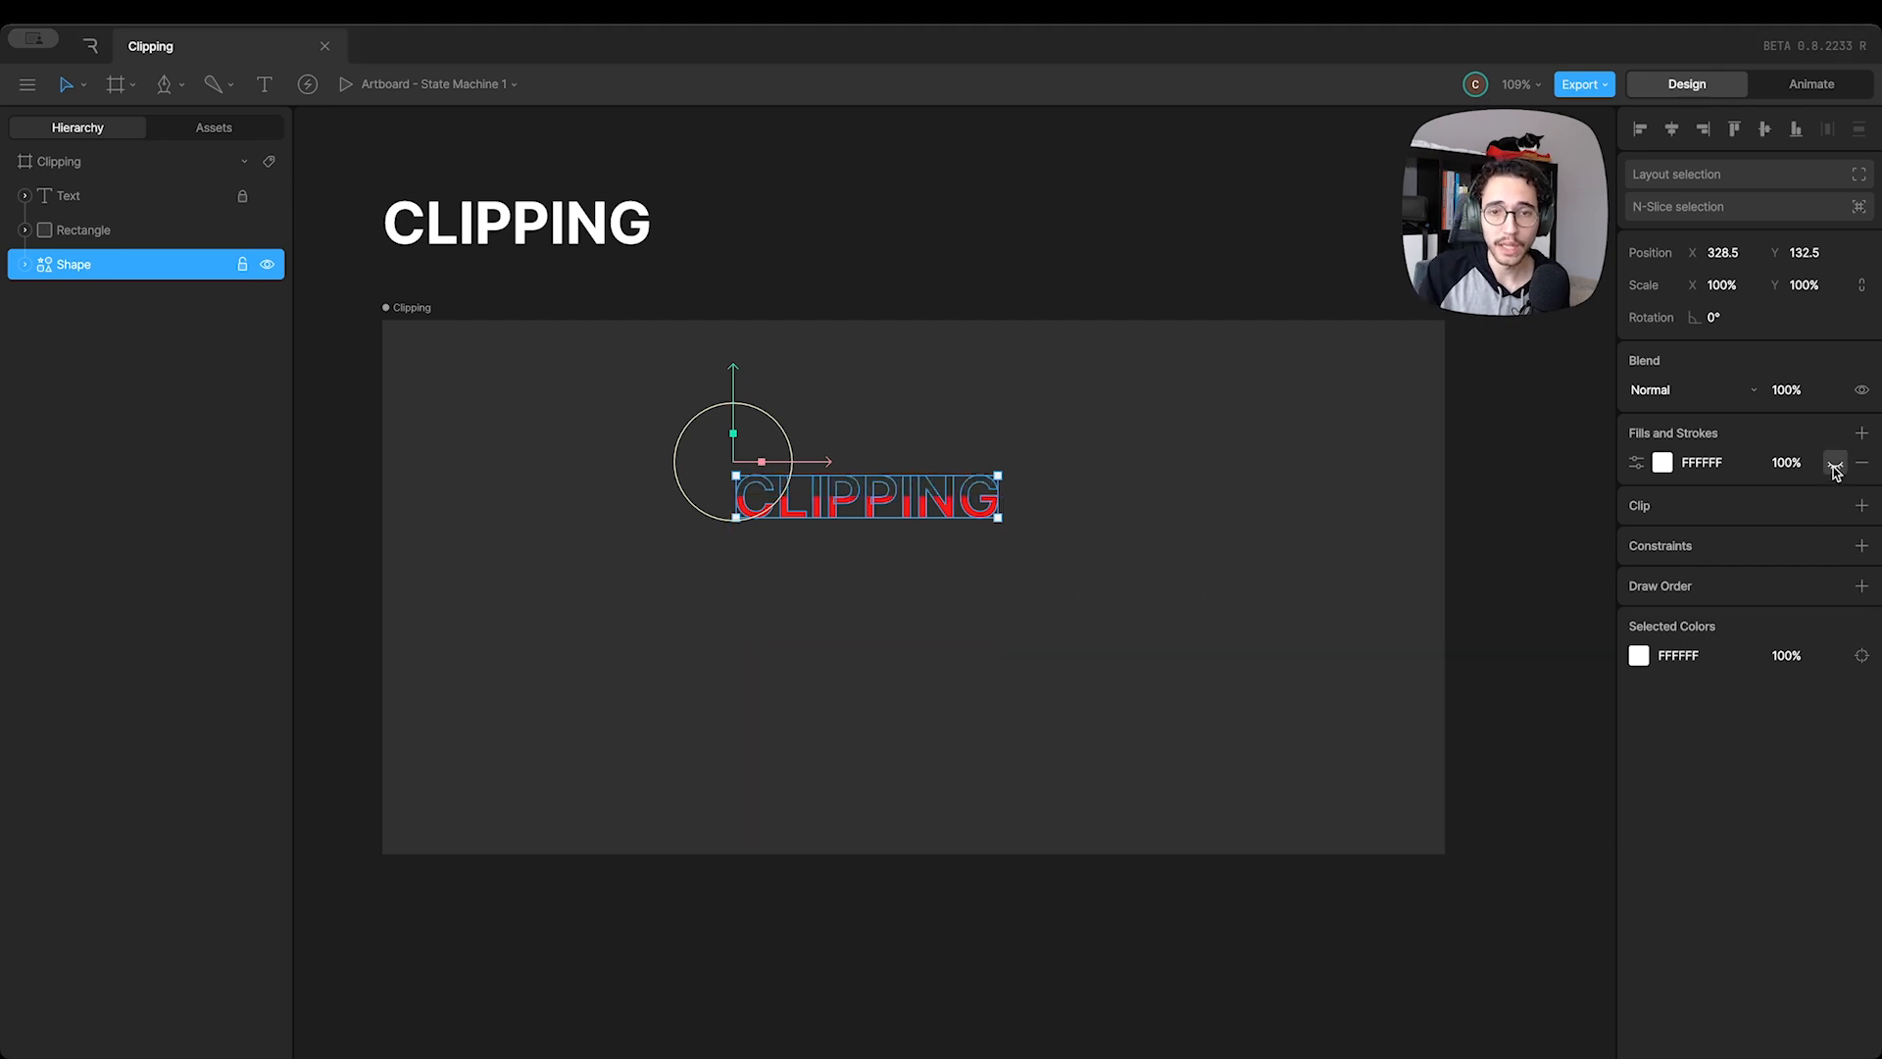
pyautogui.click(1835, 464)
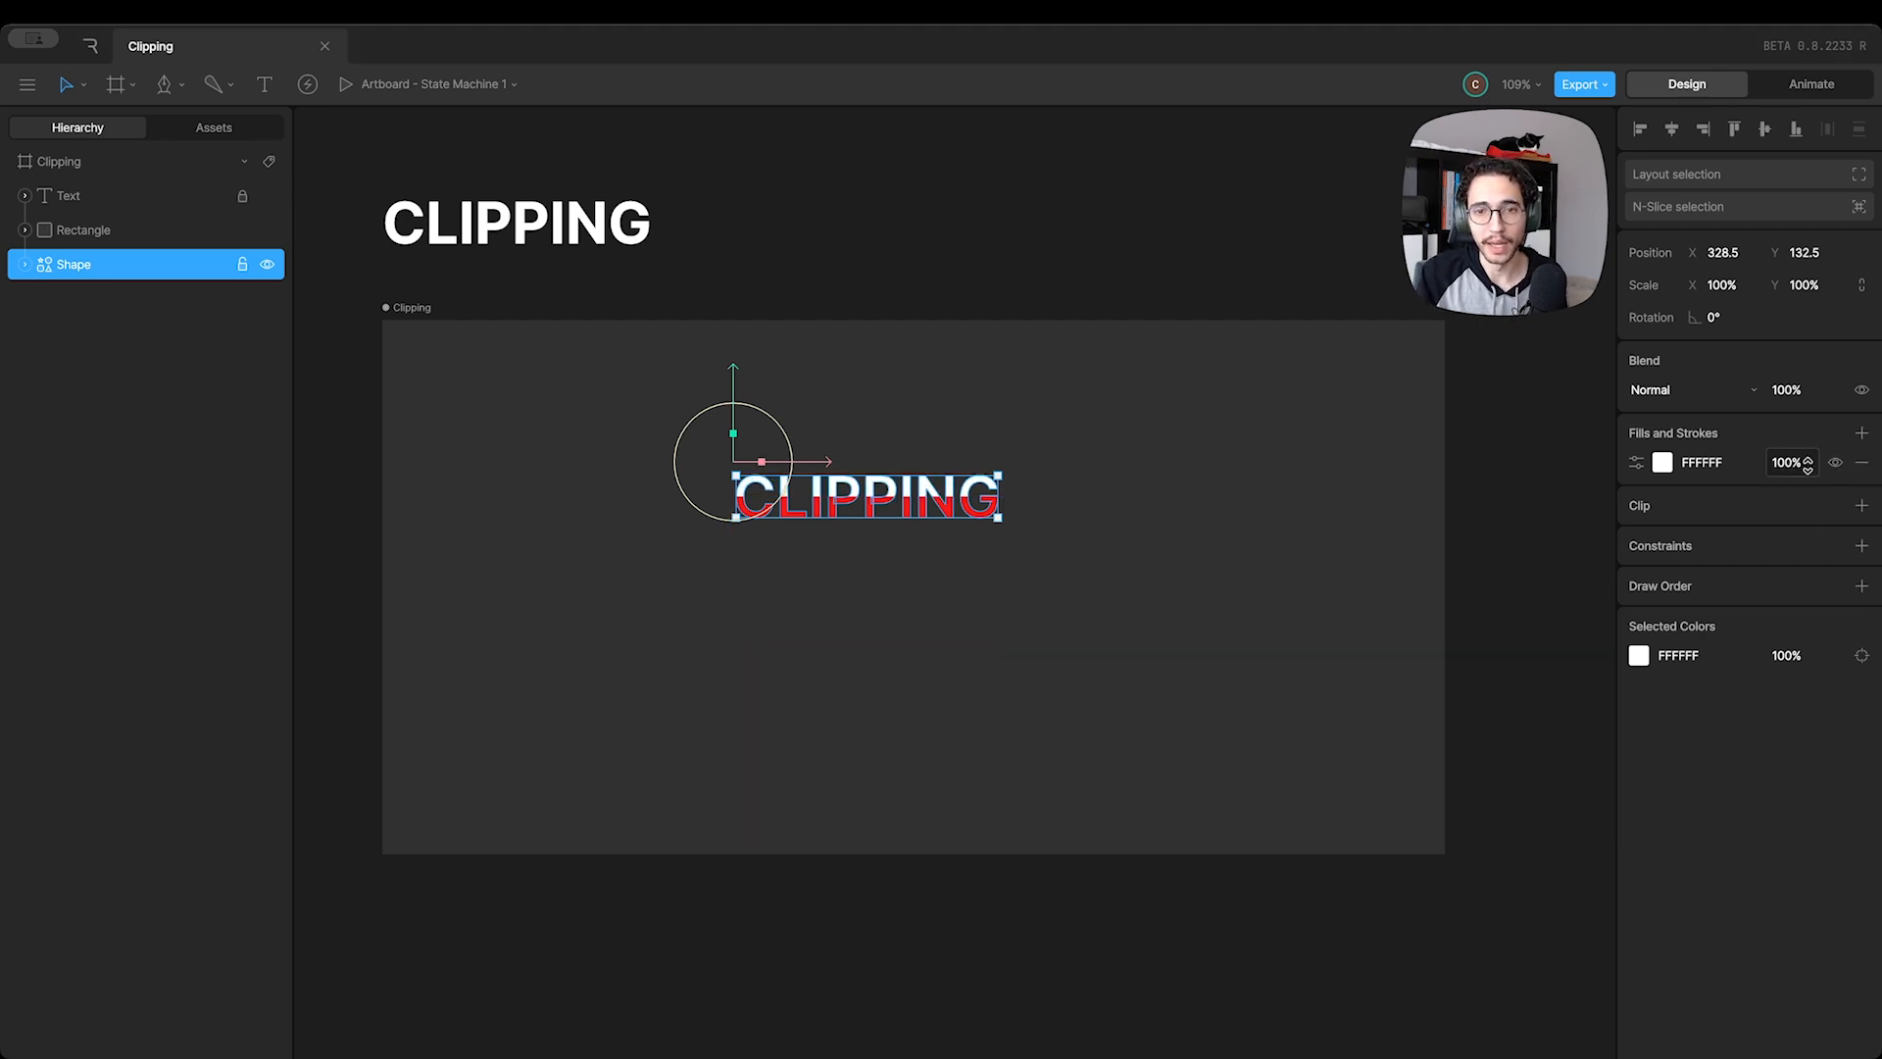
pyautogui.click(1835, 464)
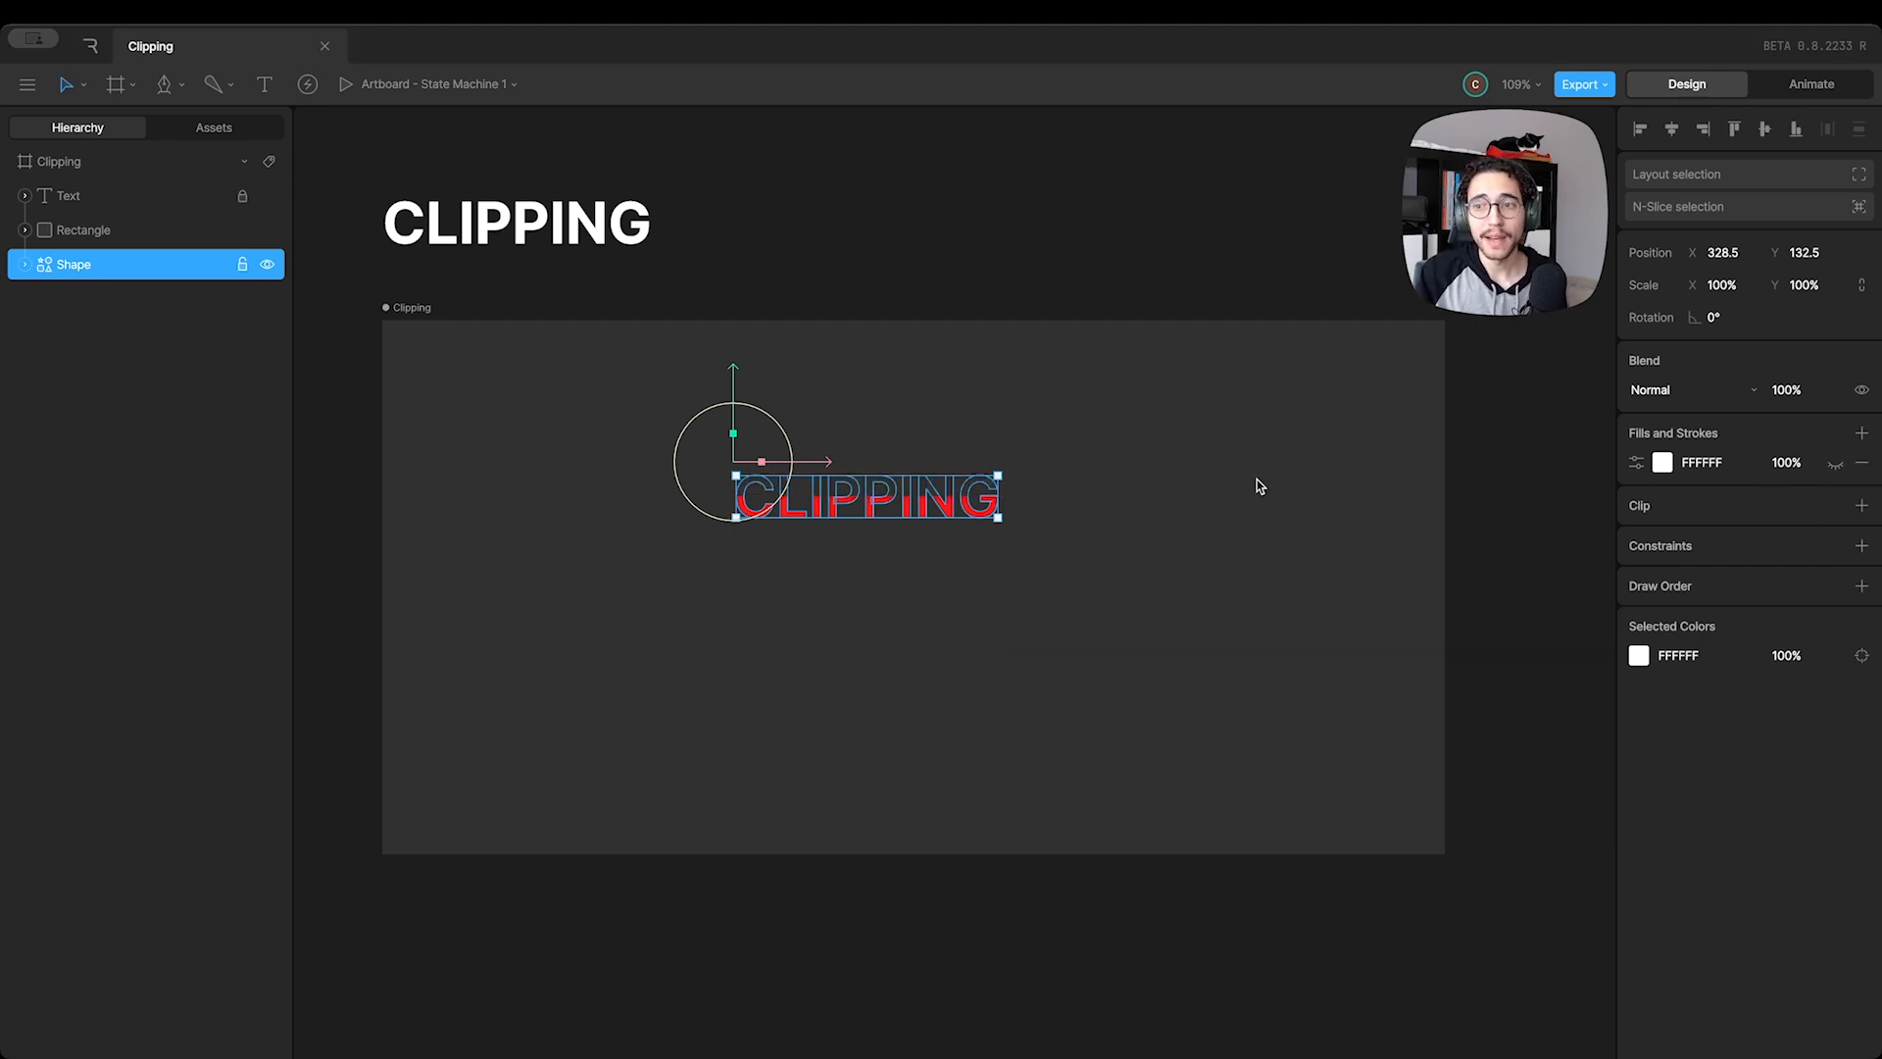
# Hide the whole Shape to check its effect on the clipped Rectangle, and show it again
pyautogui.click(267, 266)
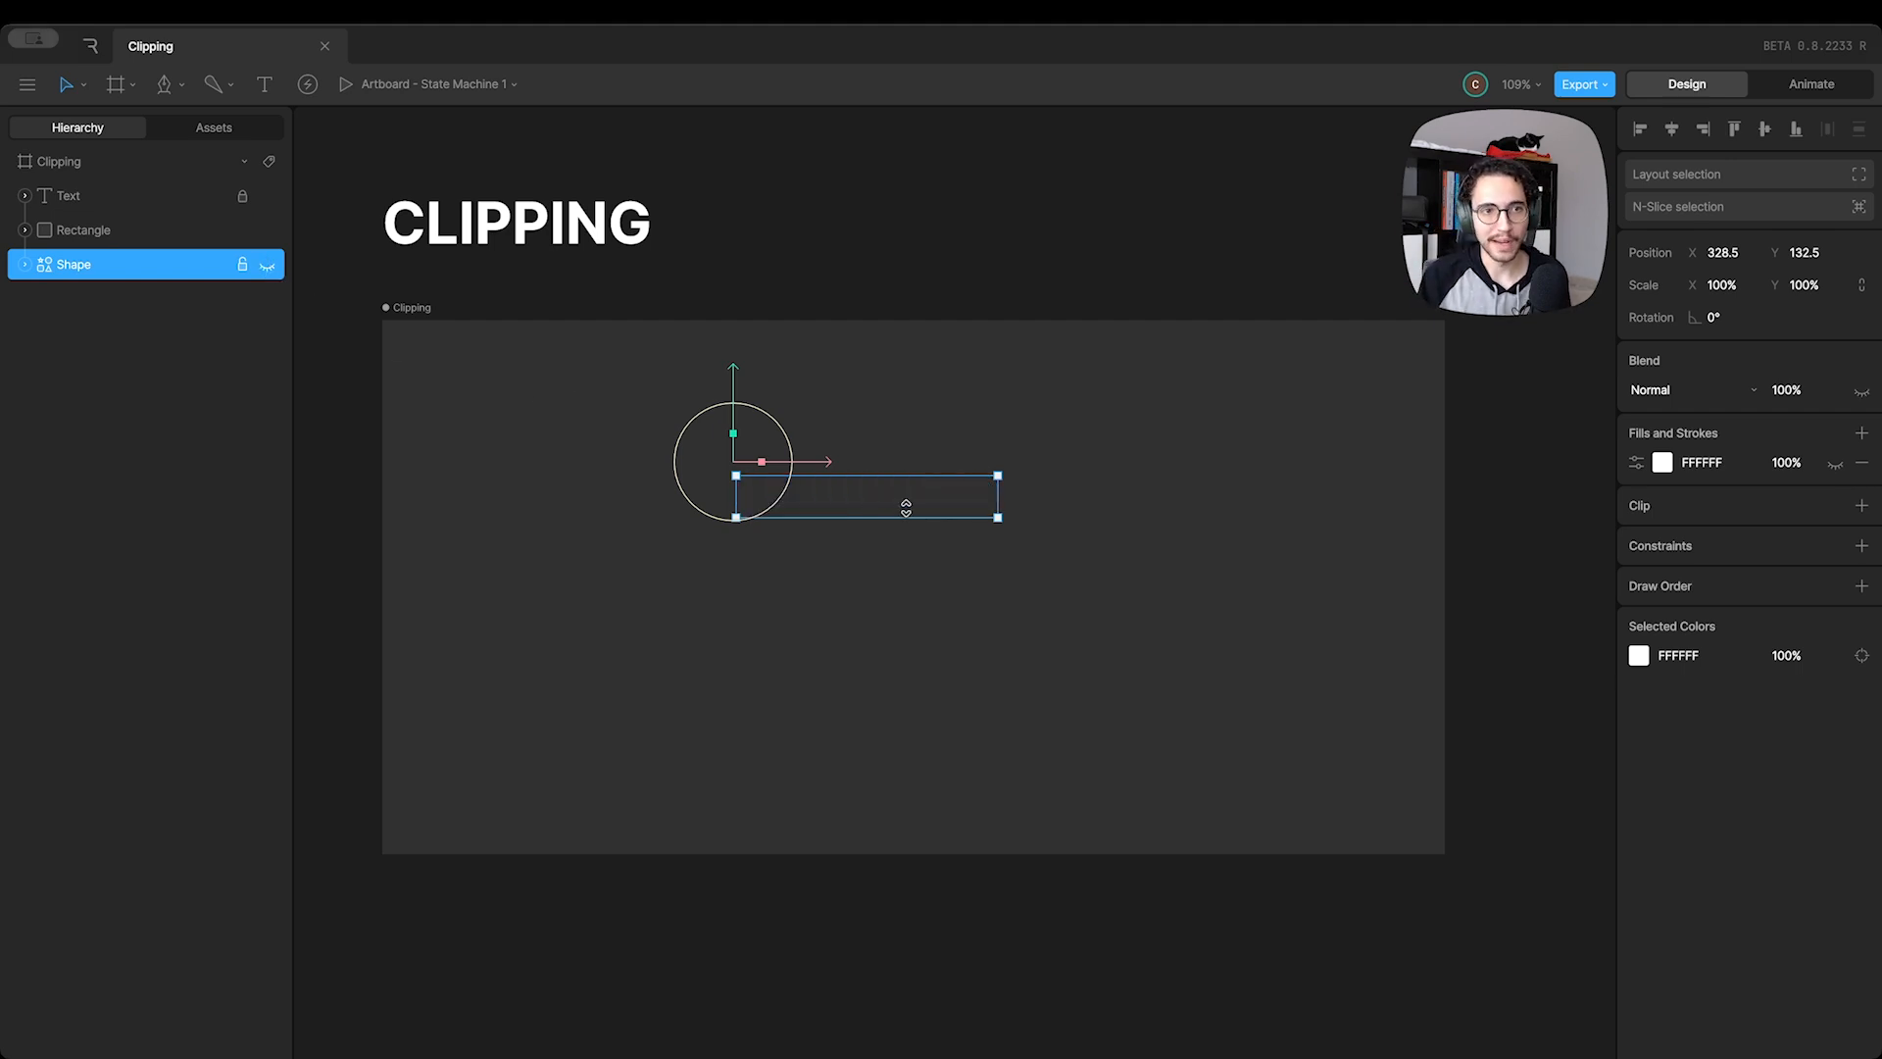
pyautogui.click(186, 230)
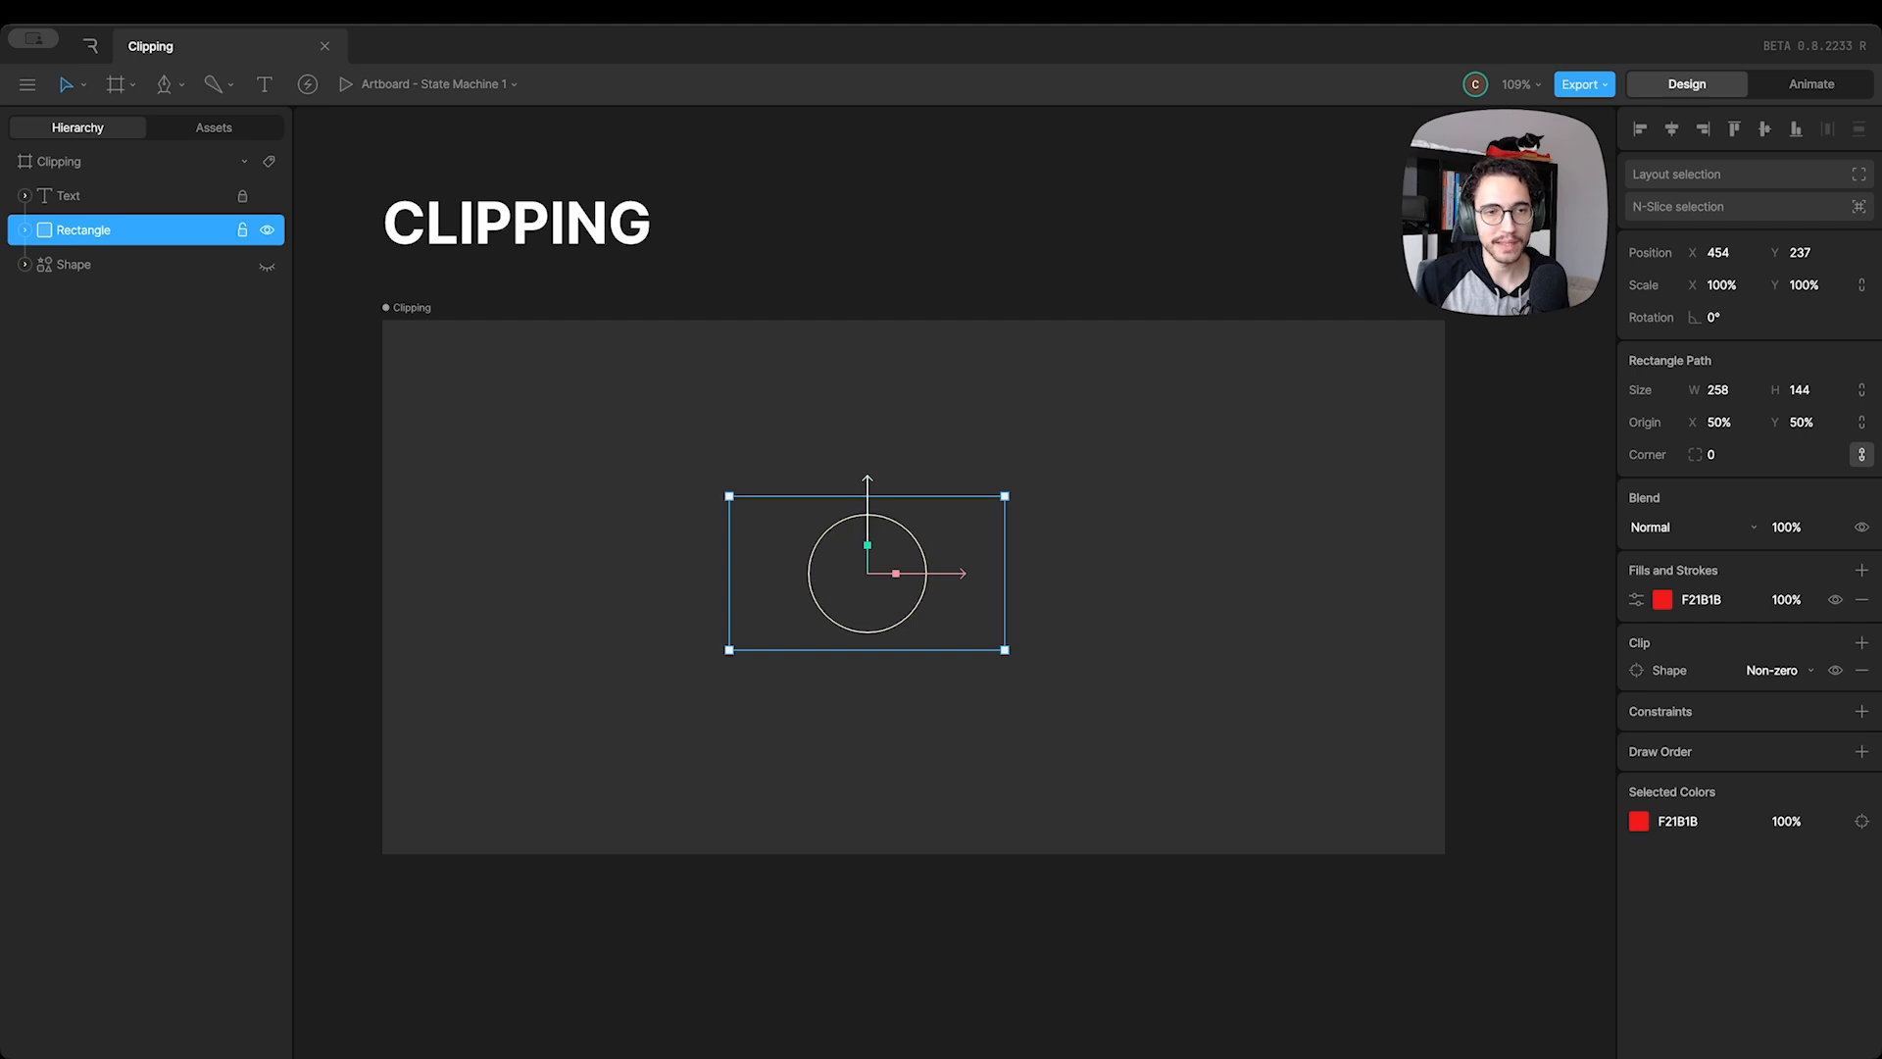
pyautogui.click(233, 267)
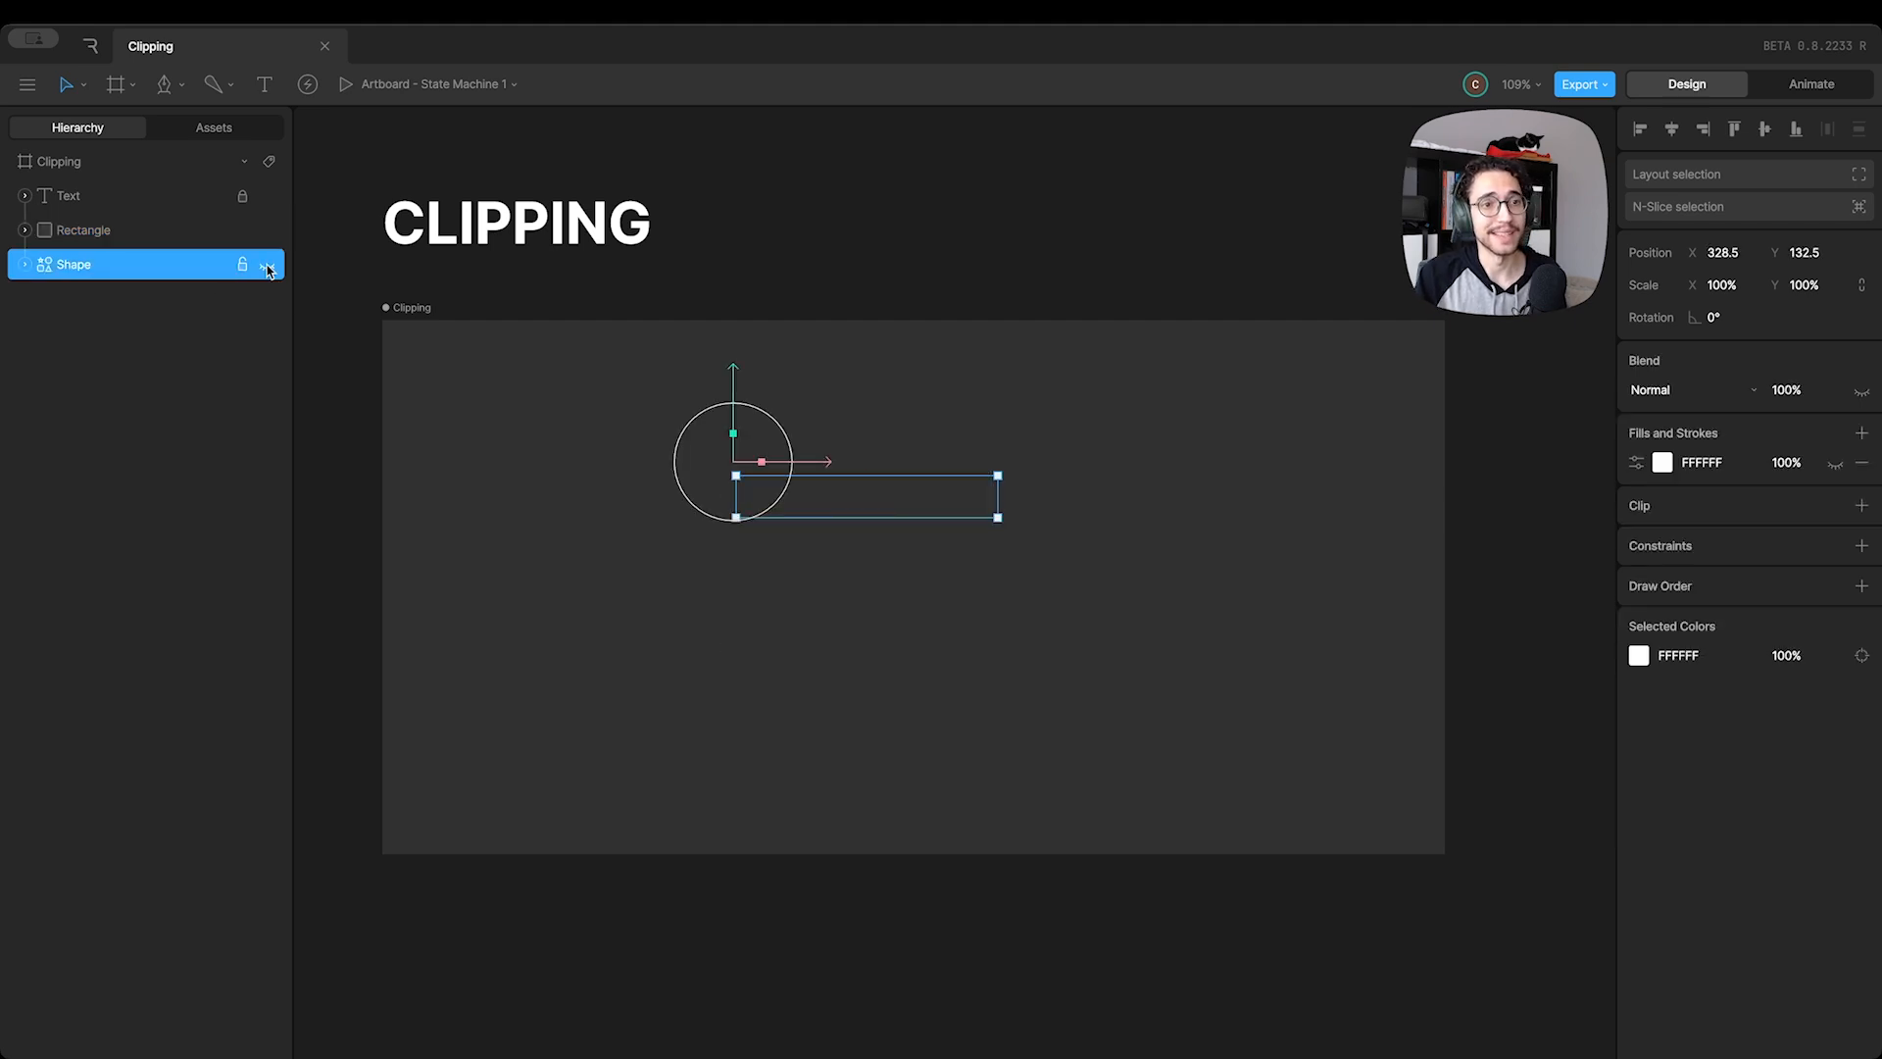
pyautogui.click(268, 265)
pyautogui.click(151, 225)
pyautogui.click(145, 261)
pyautogui.click(139, 232)
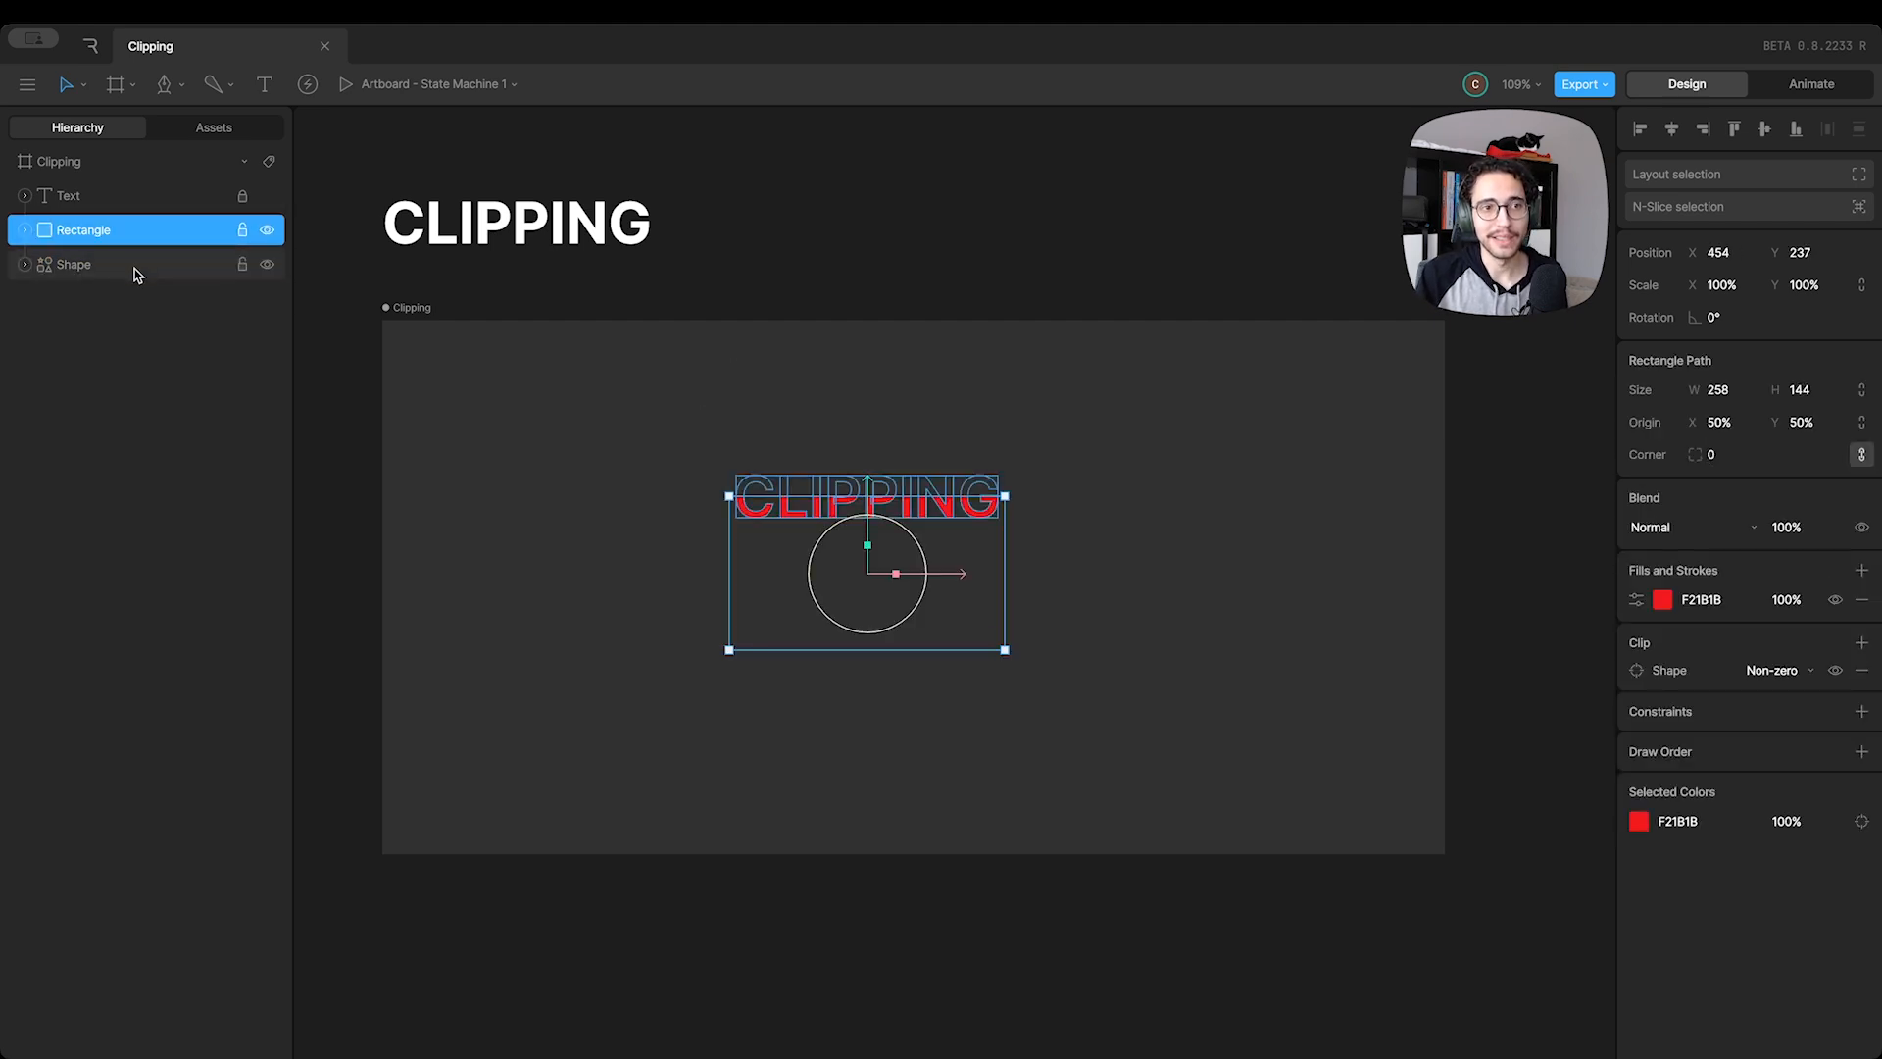
# Remove the white fill from the Shape and undo the change to restore the fill
pyautogui.click(135, 271)
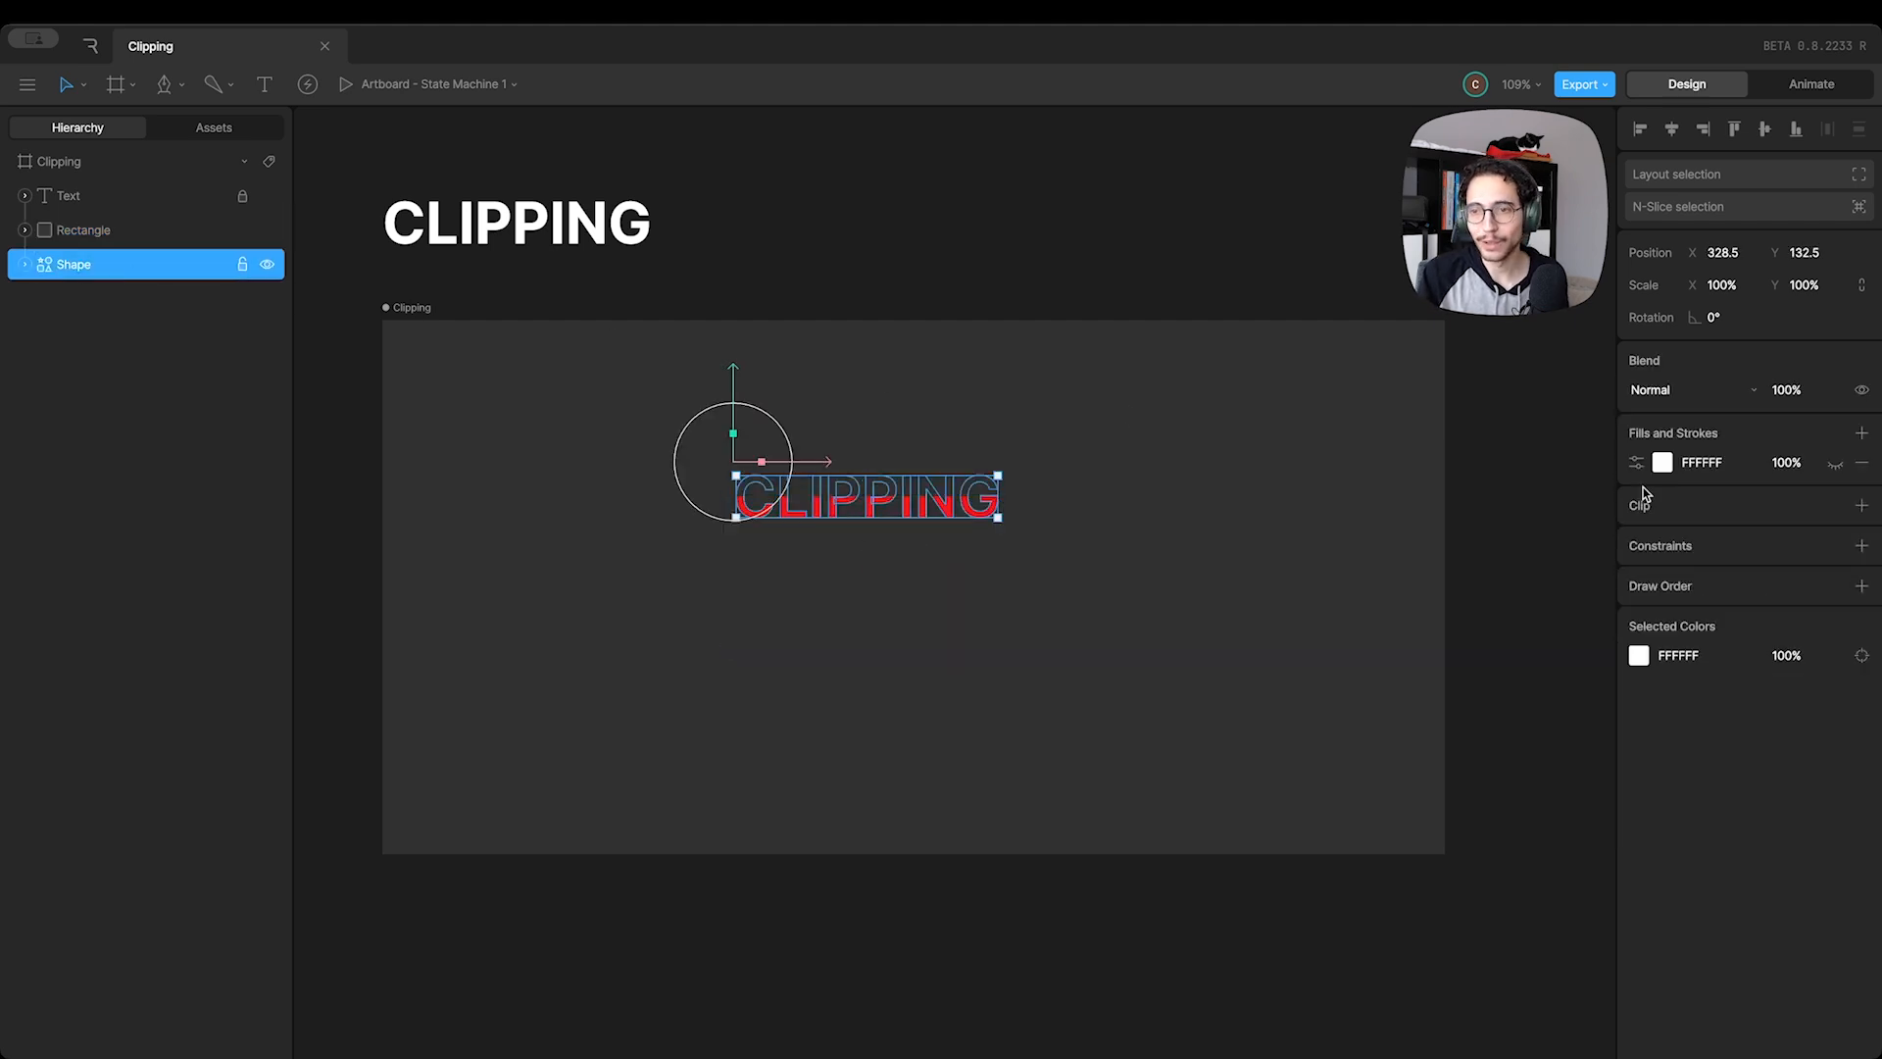
pyautogui.click(1862, 462)
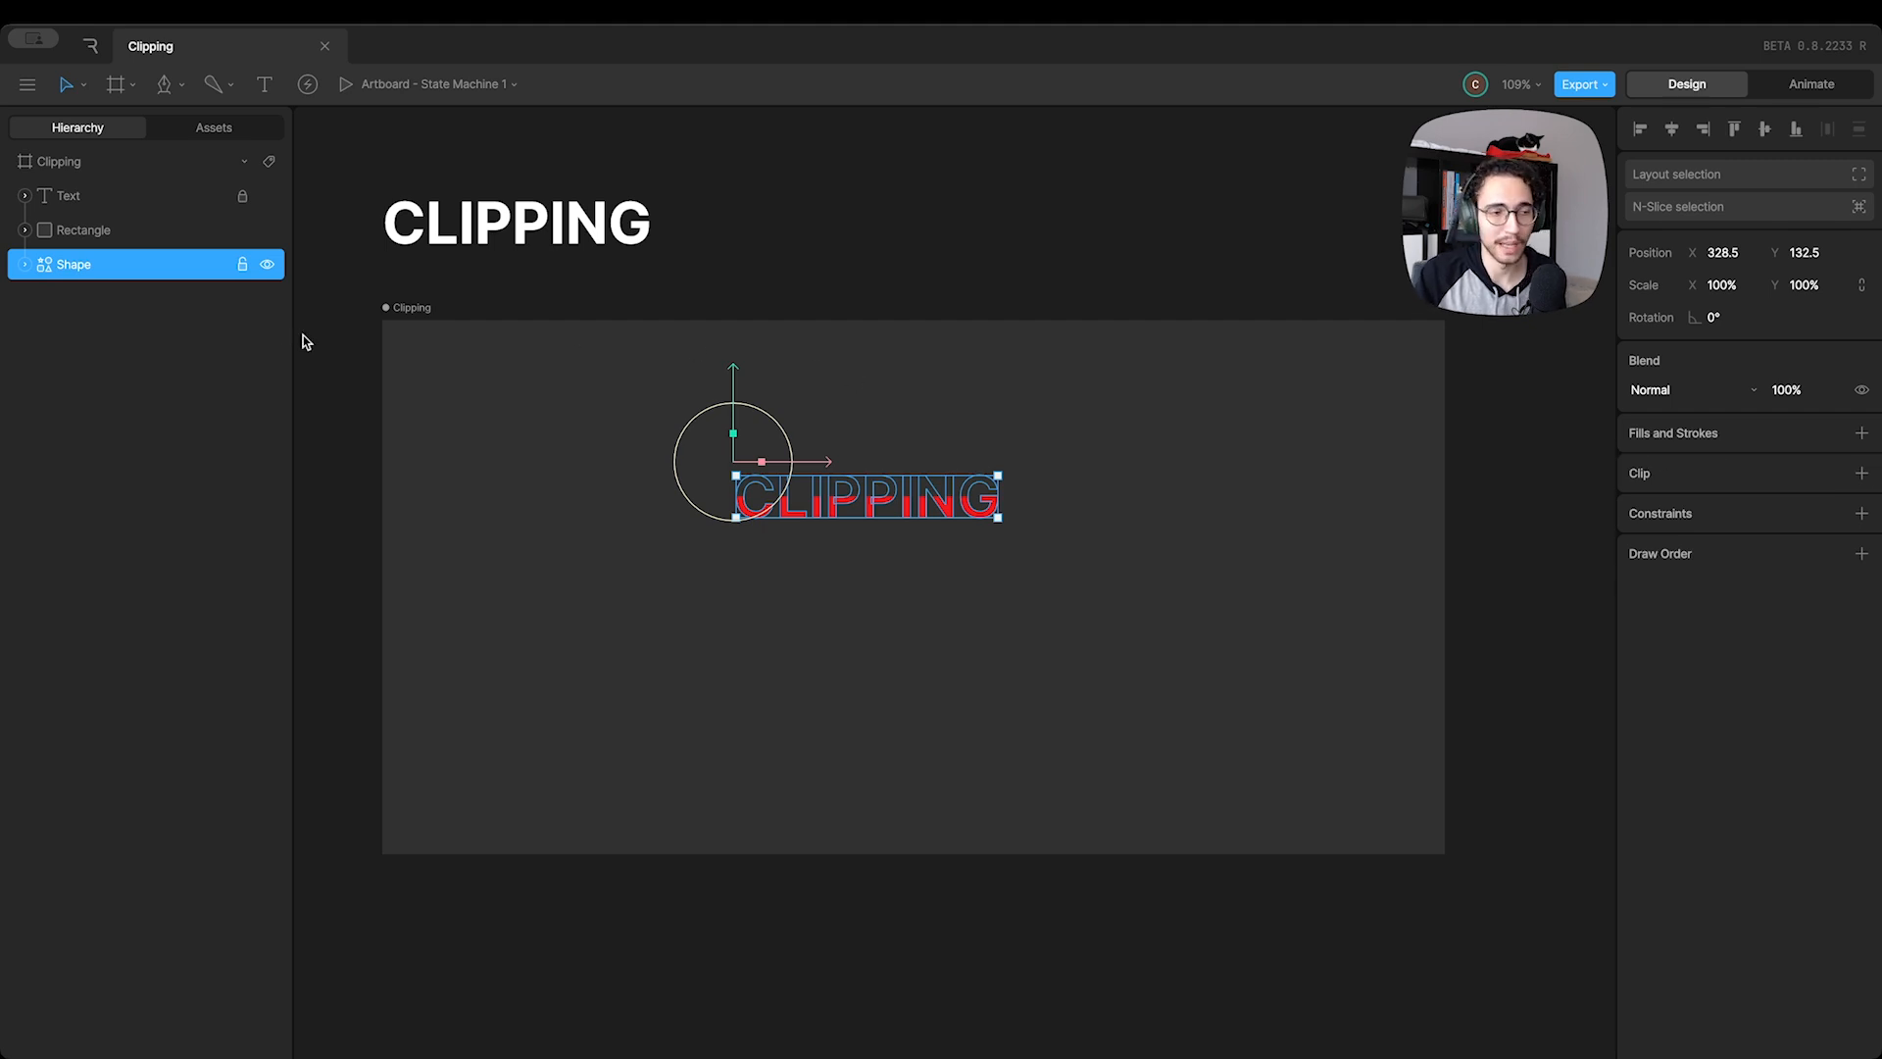
pyautogui.press('super+z')
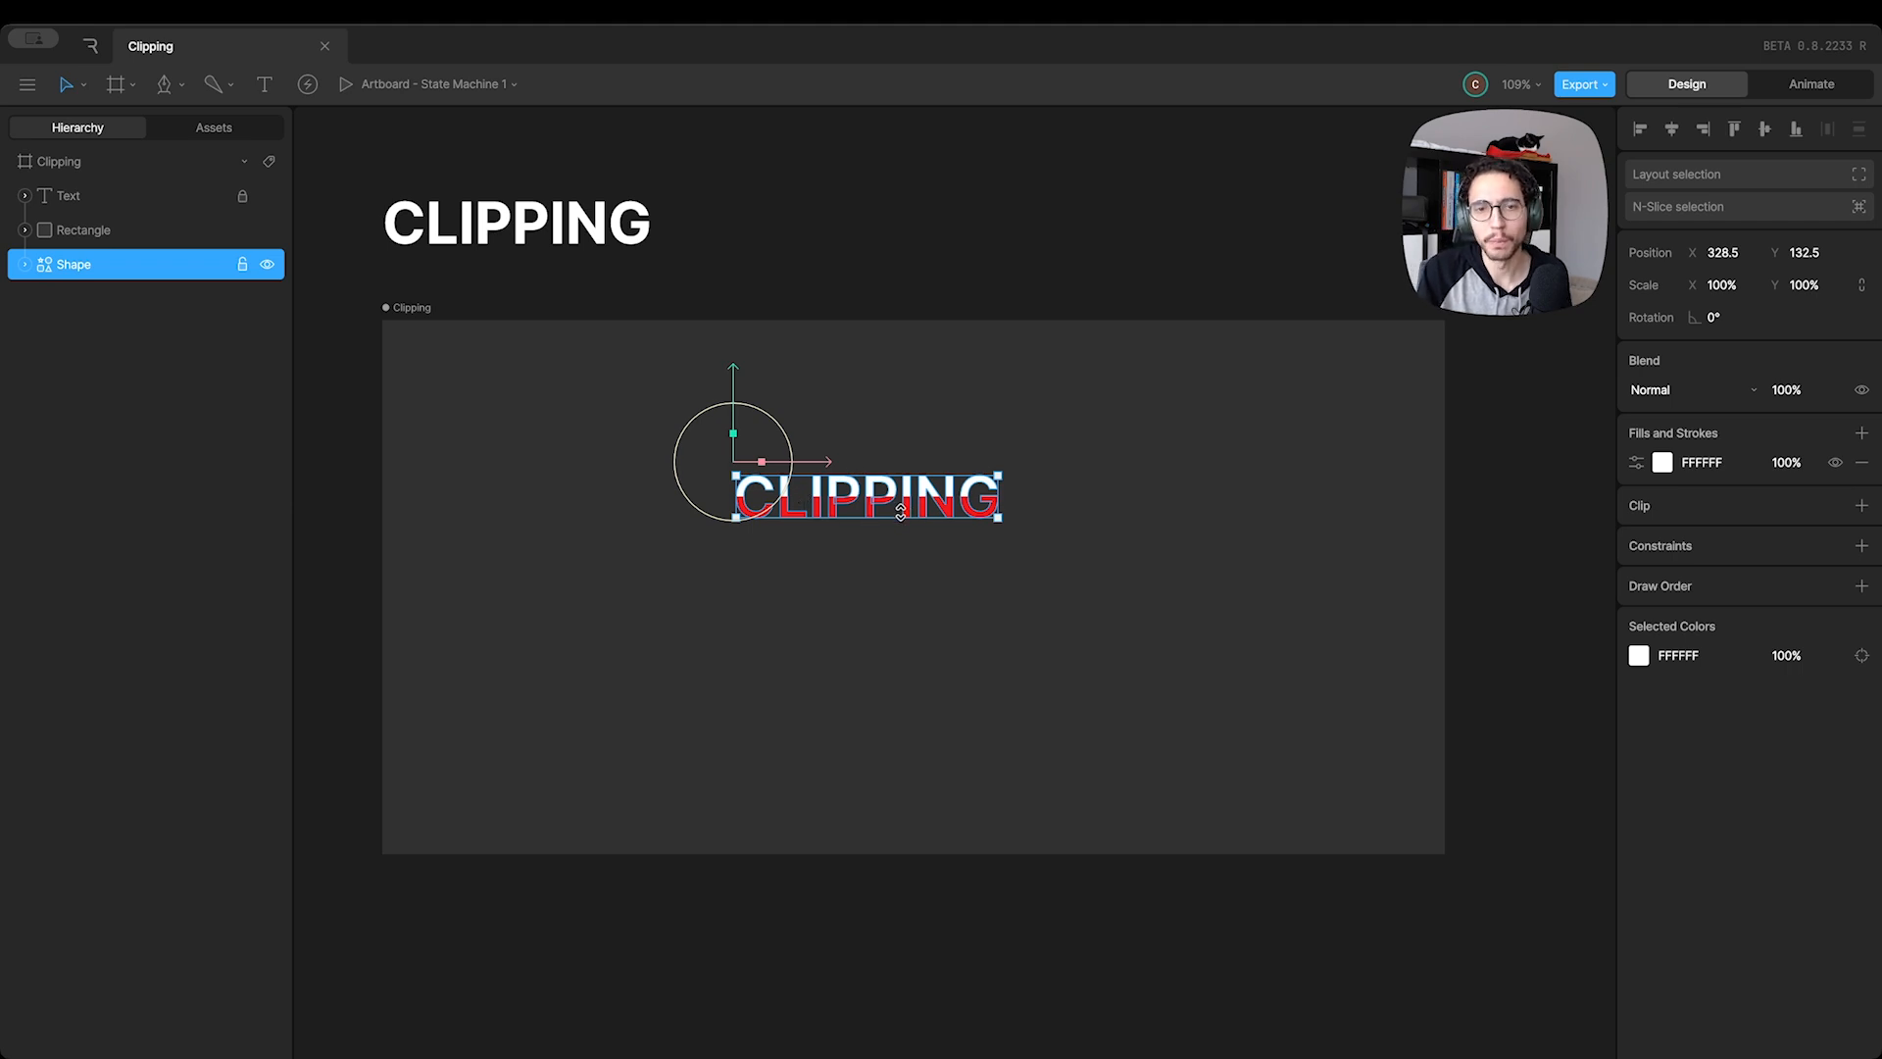
# Move the clipped Rectangle up to about Y 217 over the CLIPPING lettering
pyautogui.click(141, 232)
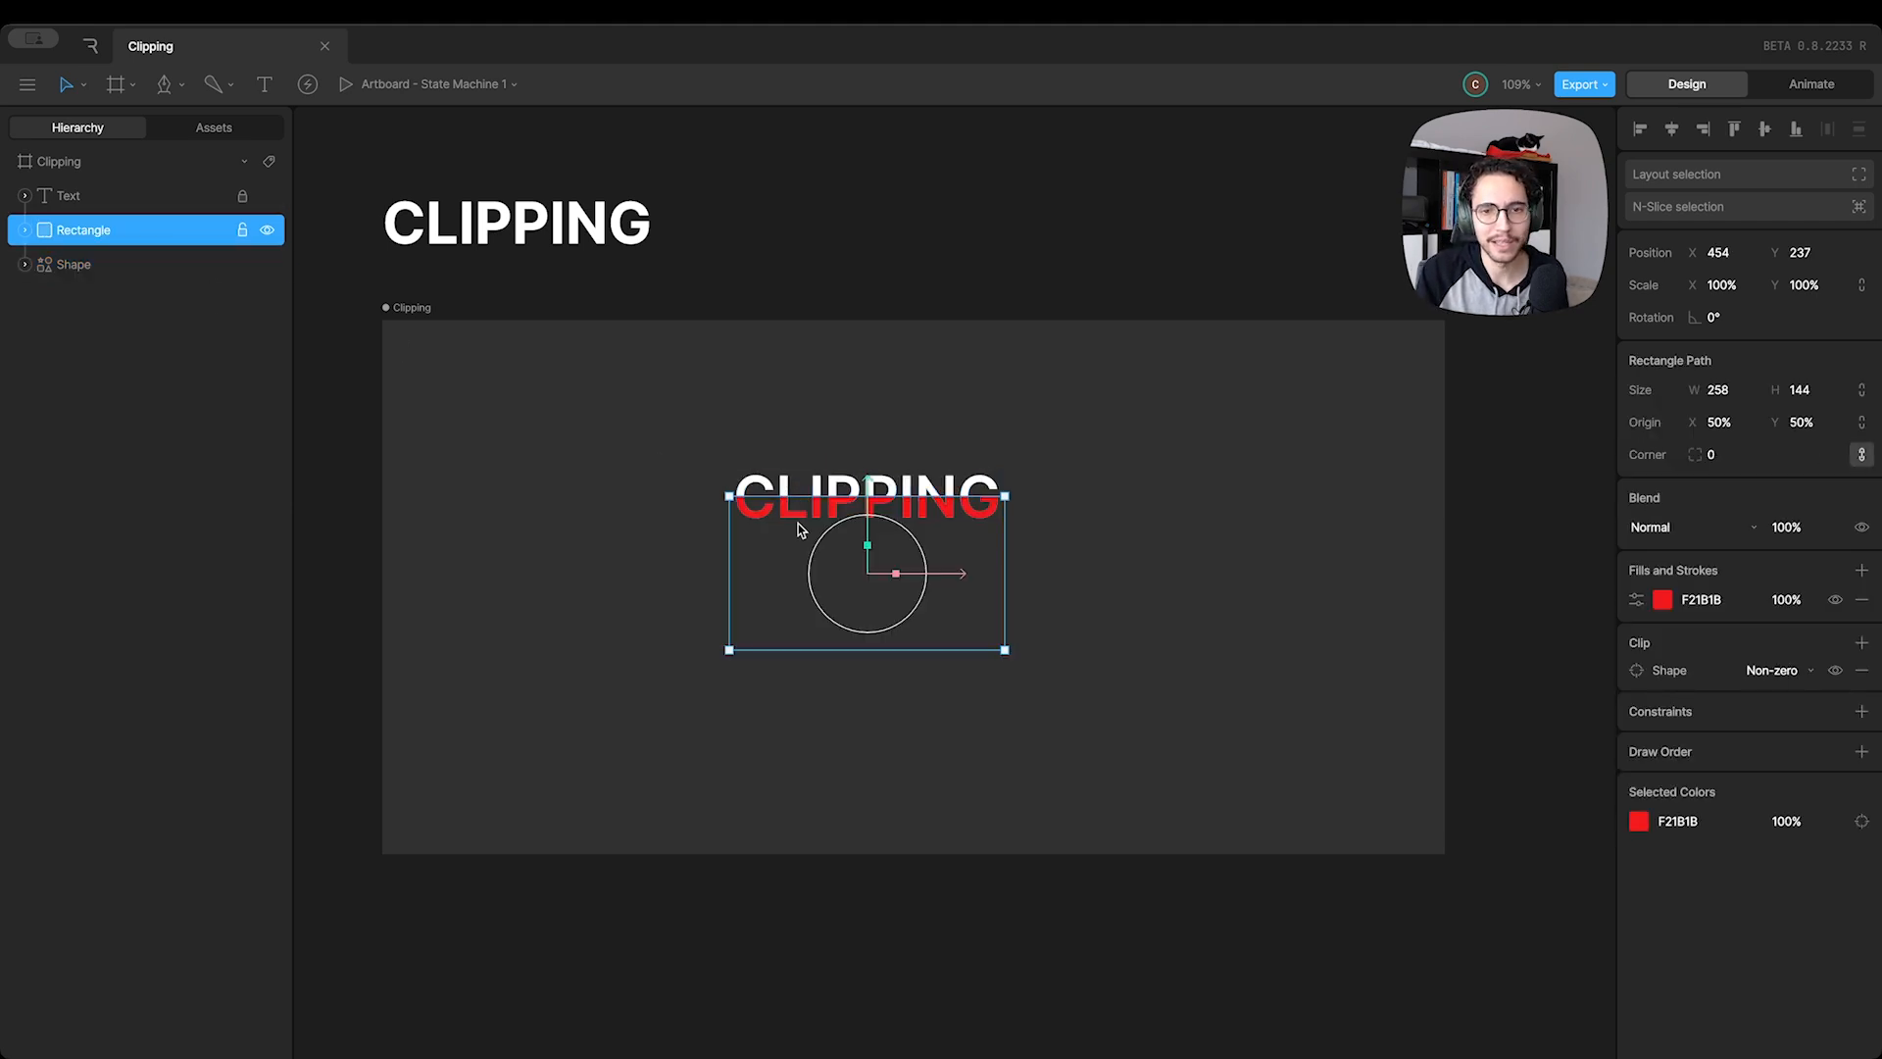
pyautogui.moveTo(868, 501)
pyautogui.mouseDown()
pyautogui.moveTo(871, 532)
pyautogui.moveTo(868, 482)
pyautogui.mouseUp()
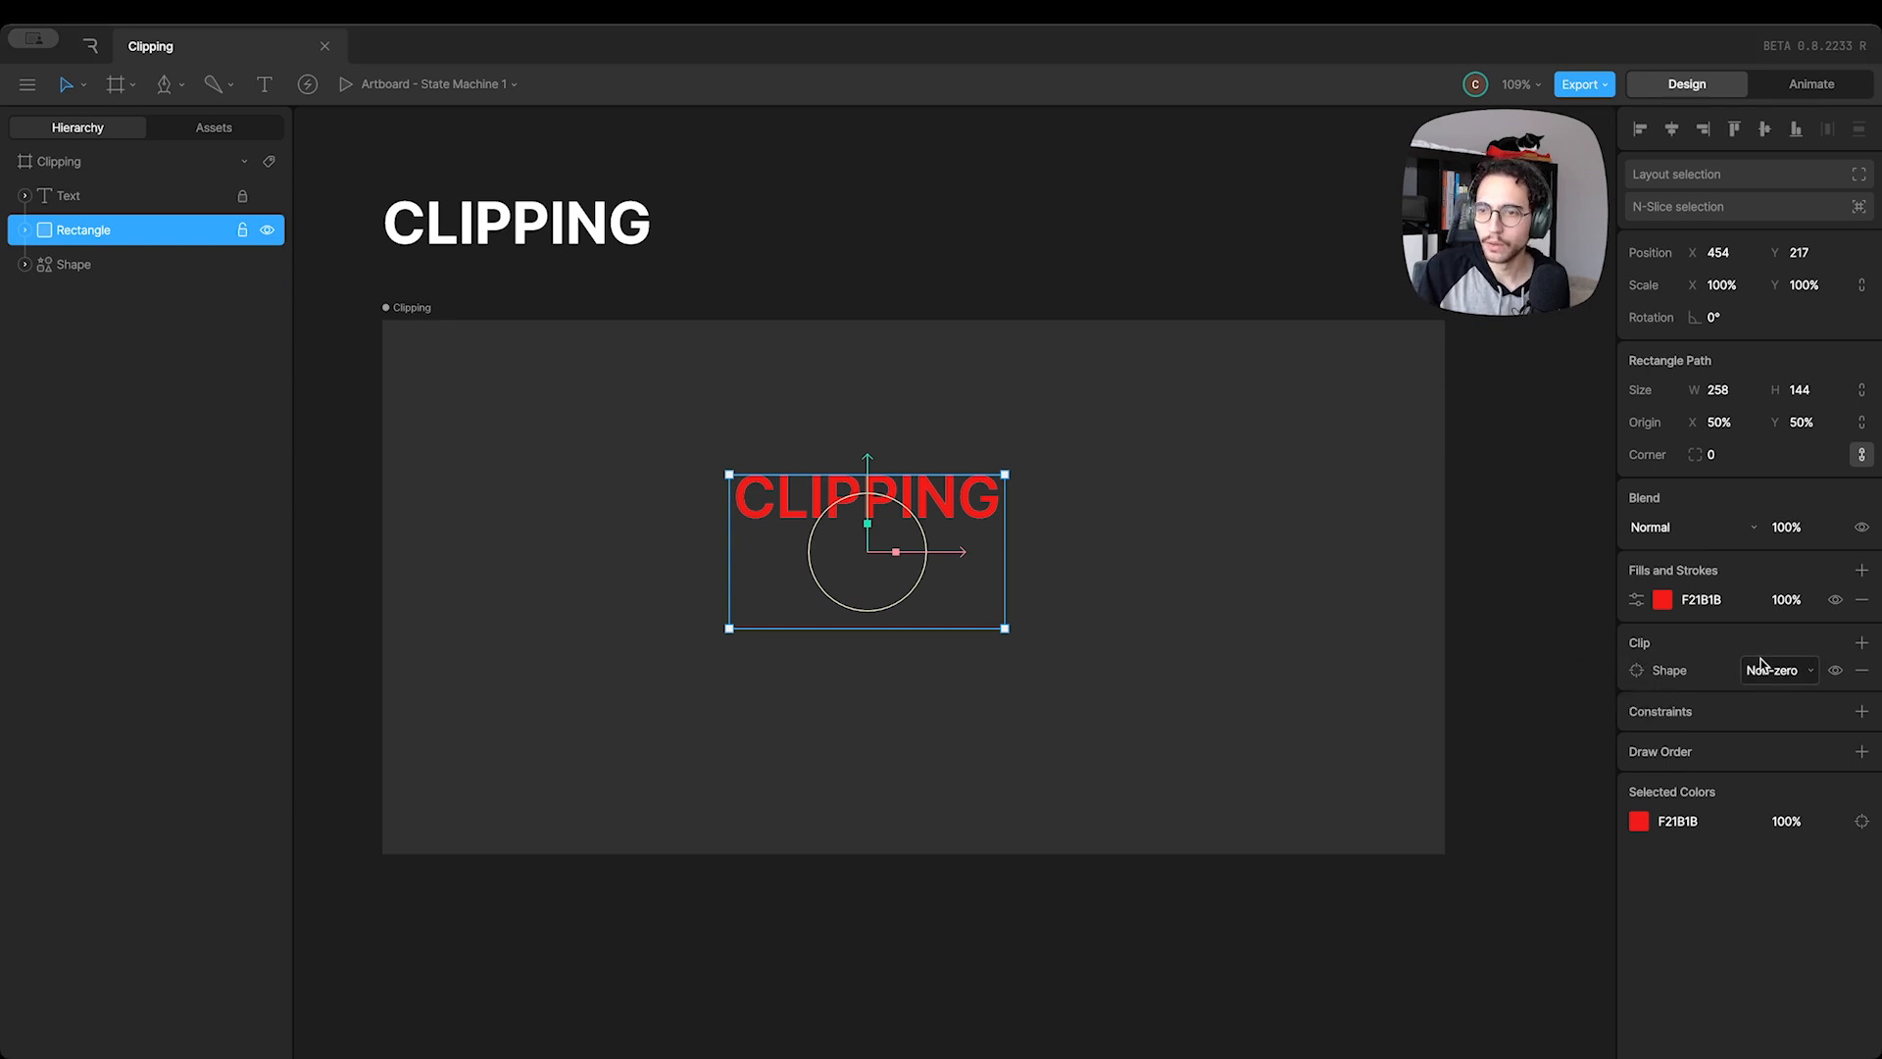
# Remove the Rectangle's clip and separate the objects, with the Rectangle at about X 264.5, Y 275 and the Shape at about X 647, Y 170.5
pyautogui.click(1861, 673)
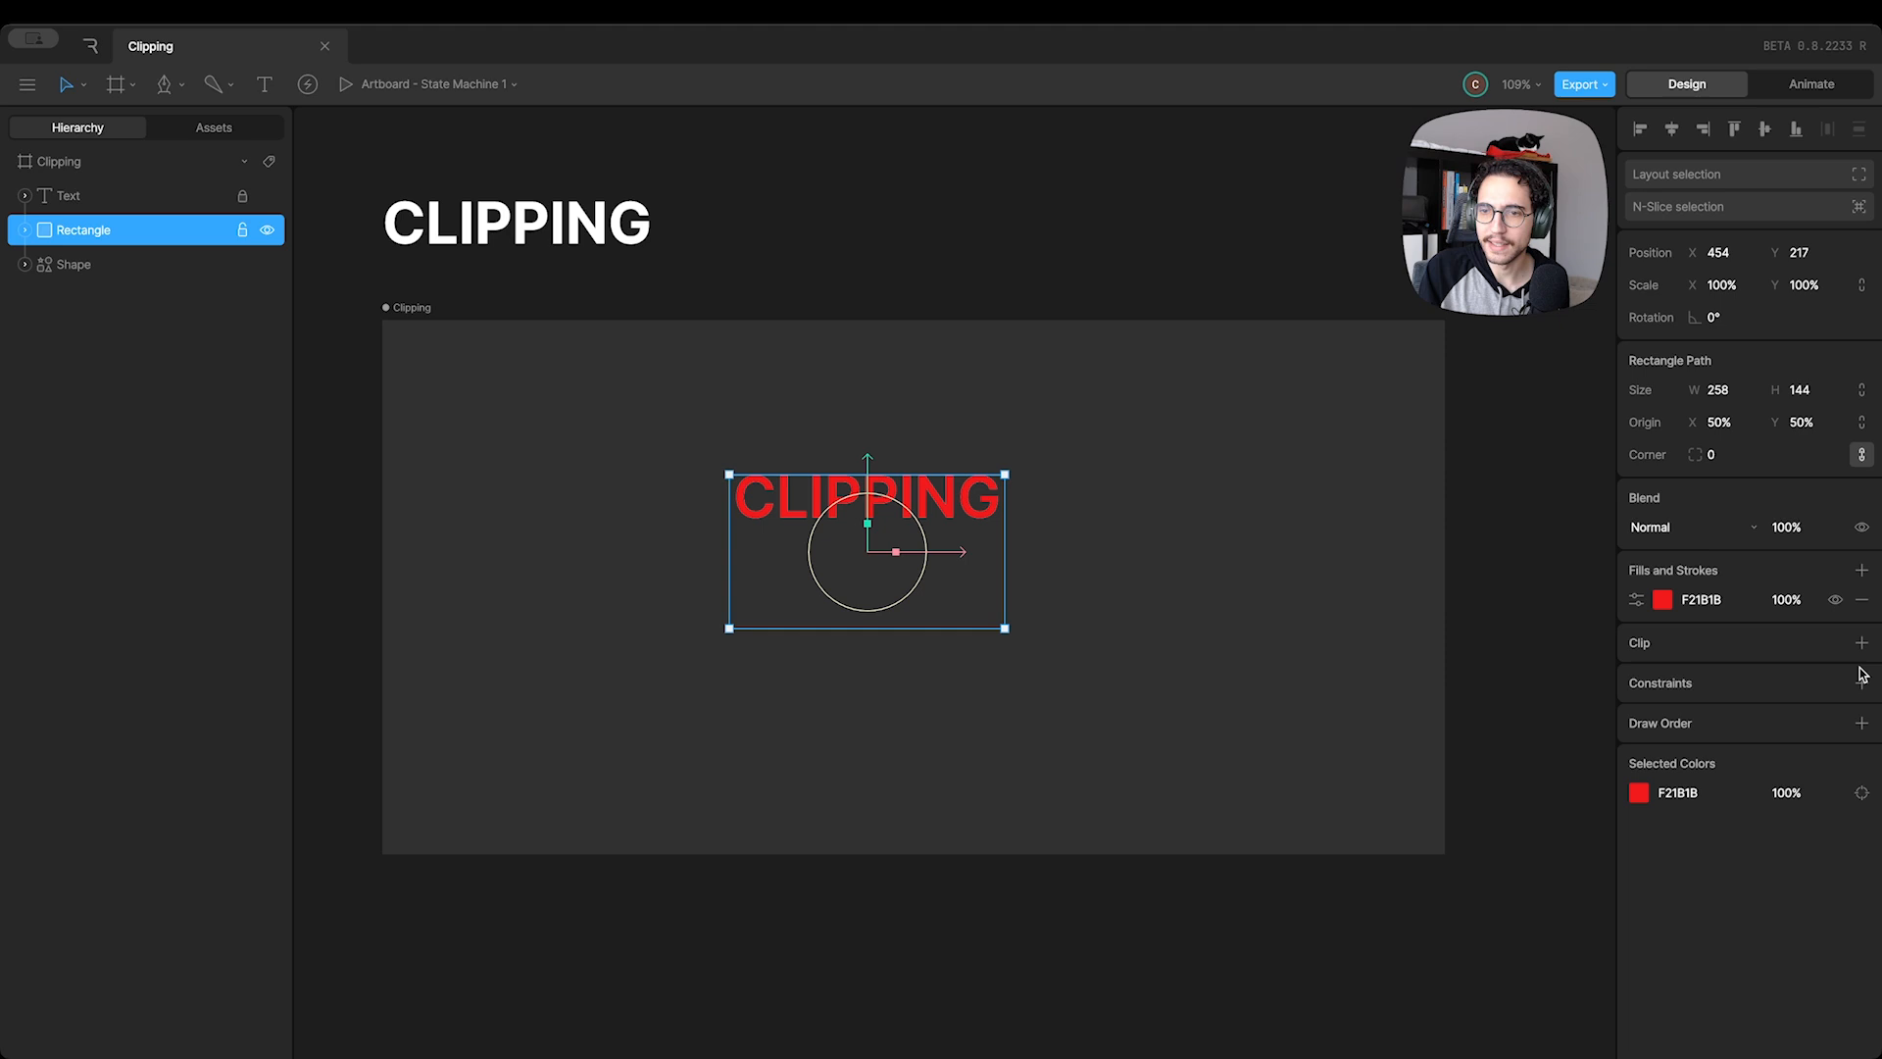
pyautogui.moveTo(973, 502); pyautogui.dragTo(770, 561)
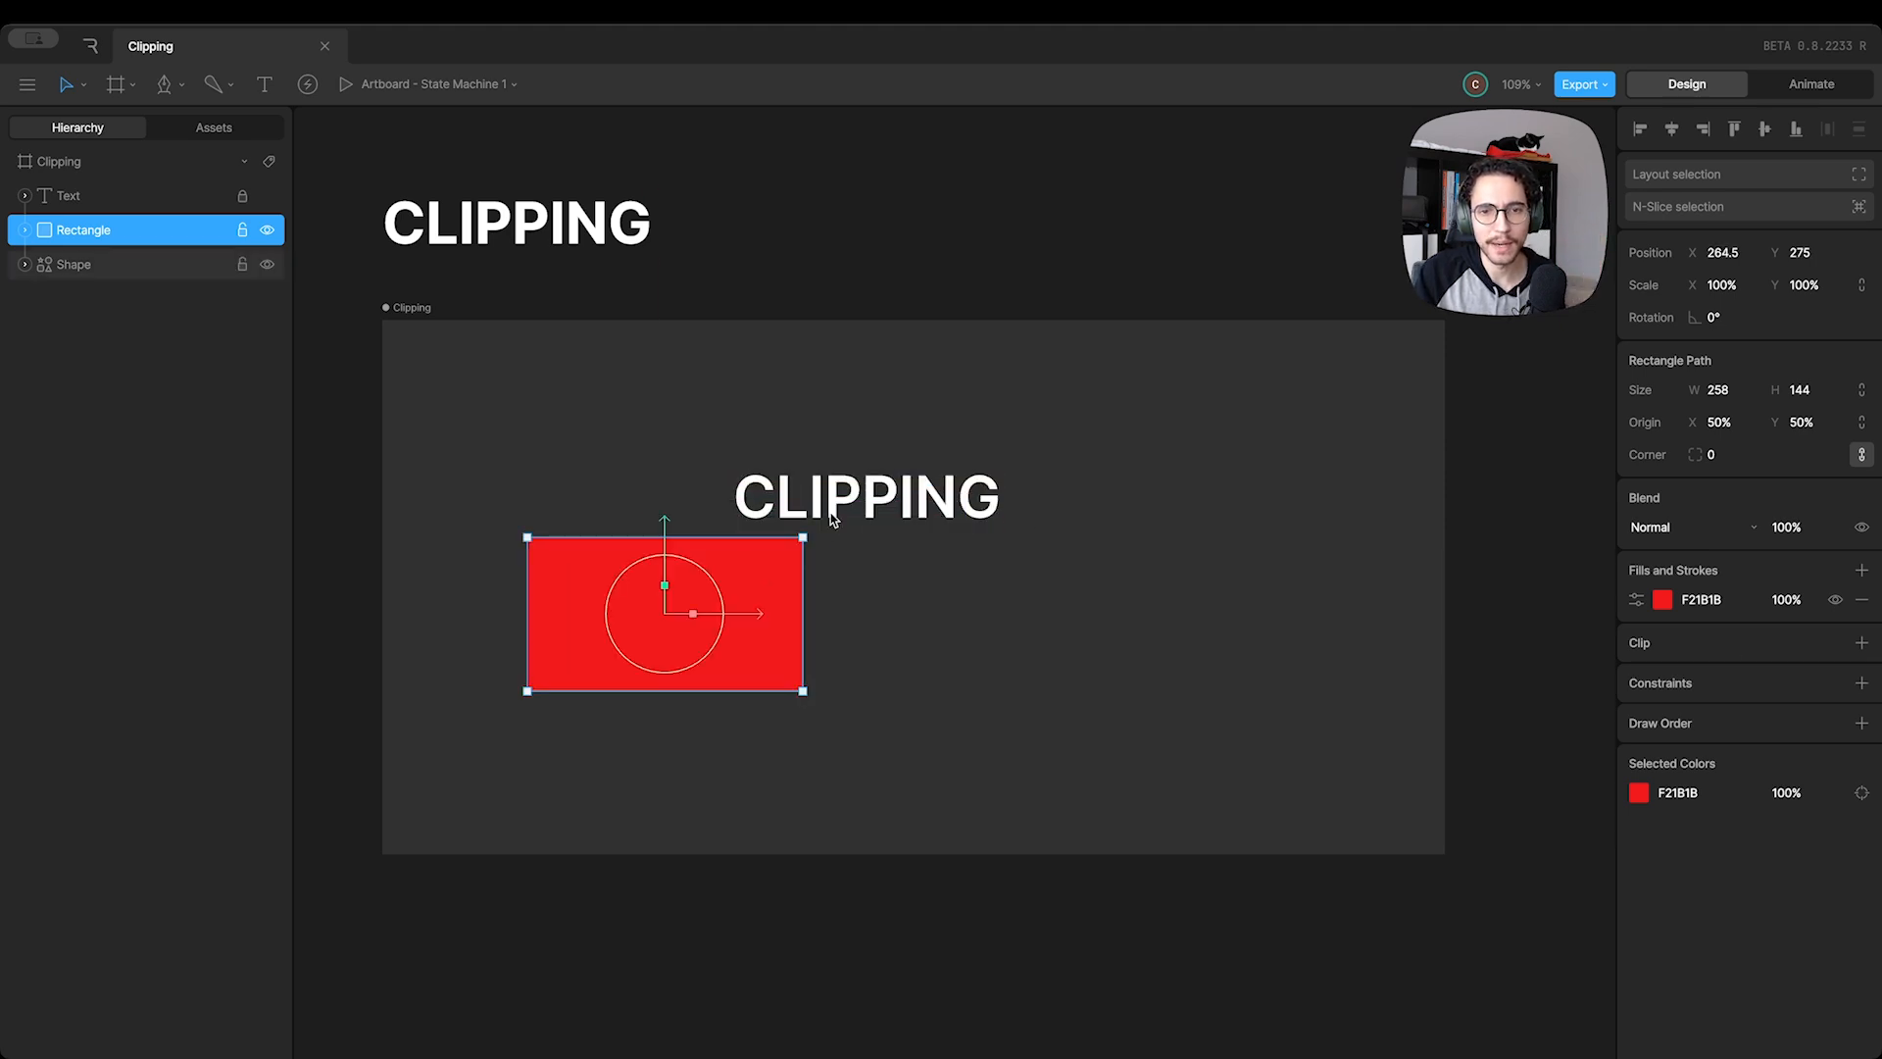
pyautogui.moveTo(843, 496); pyautogui.dragTo(1192, 537)
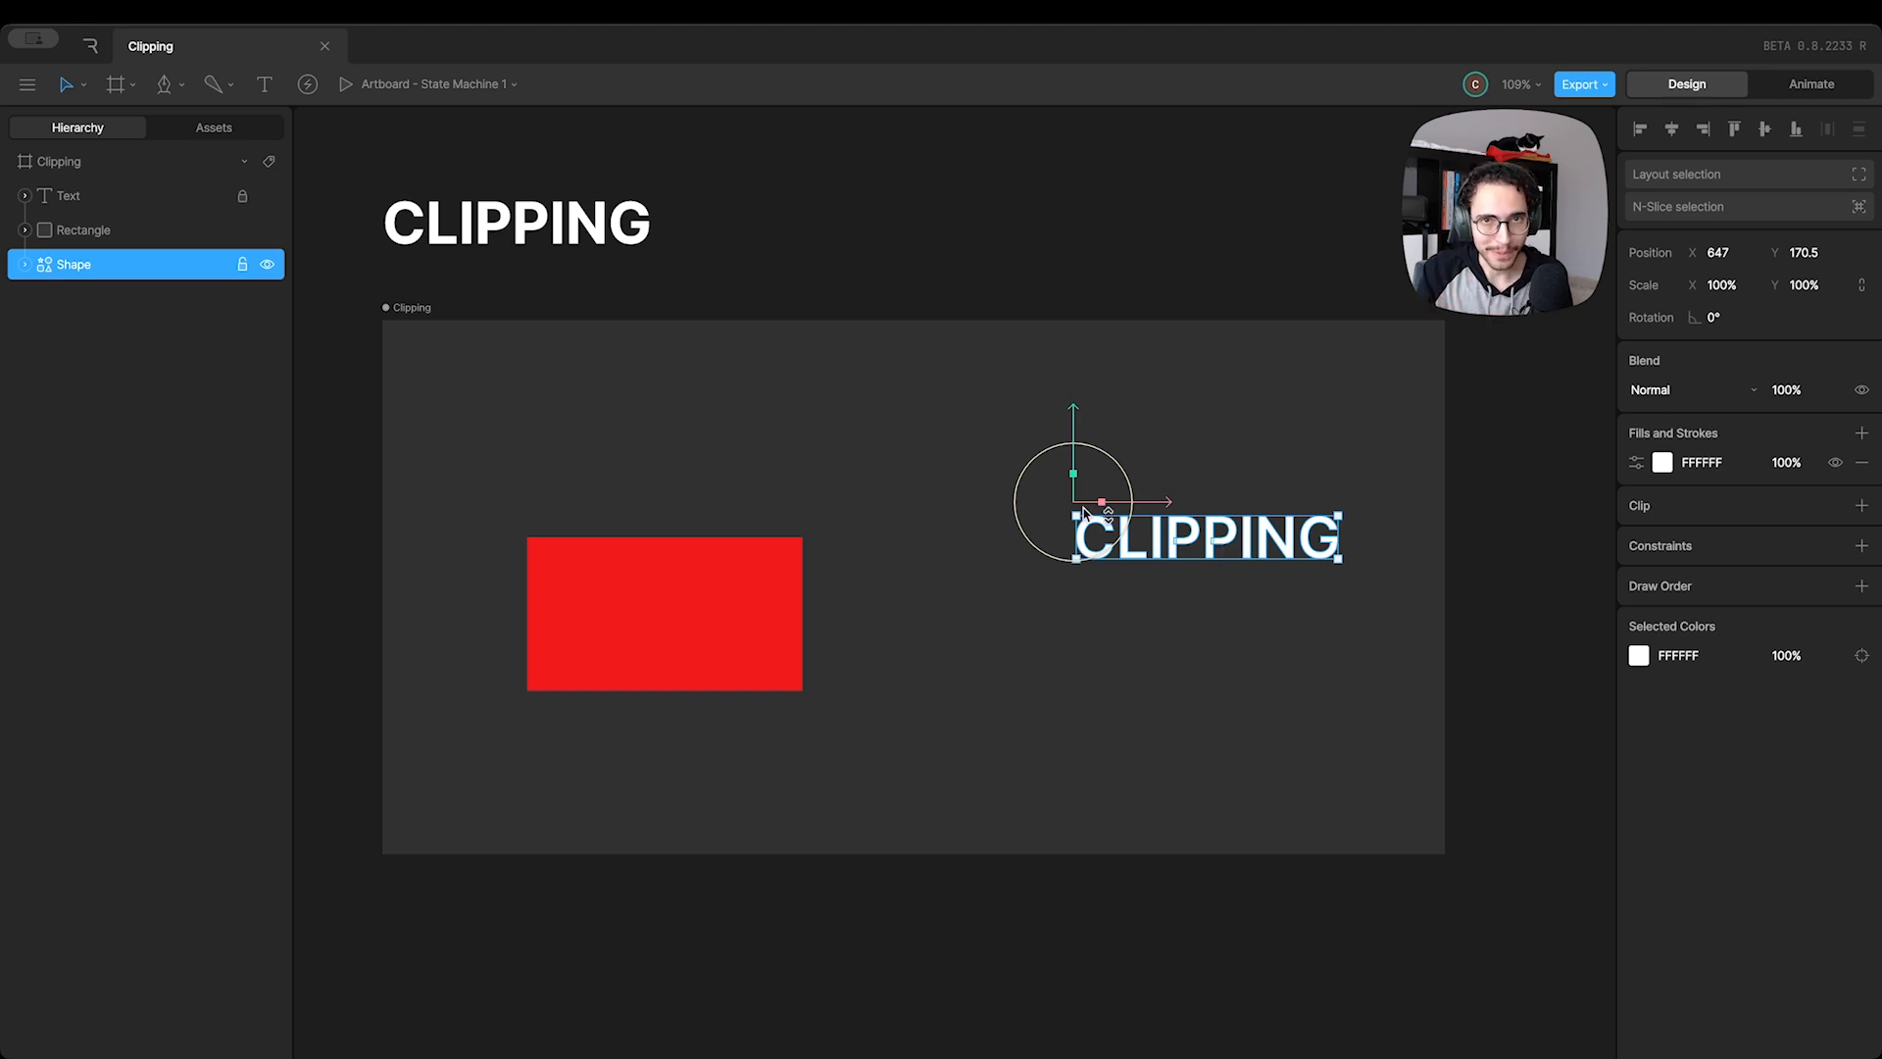
# Unlock the Text and move it into the artboard at about X 209.5, Y 123.5, and shift the Rectangle beneath it to about X 319.5
pyautogui.click(535, 226)
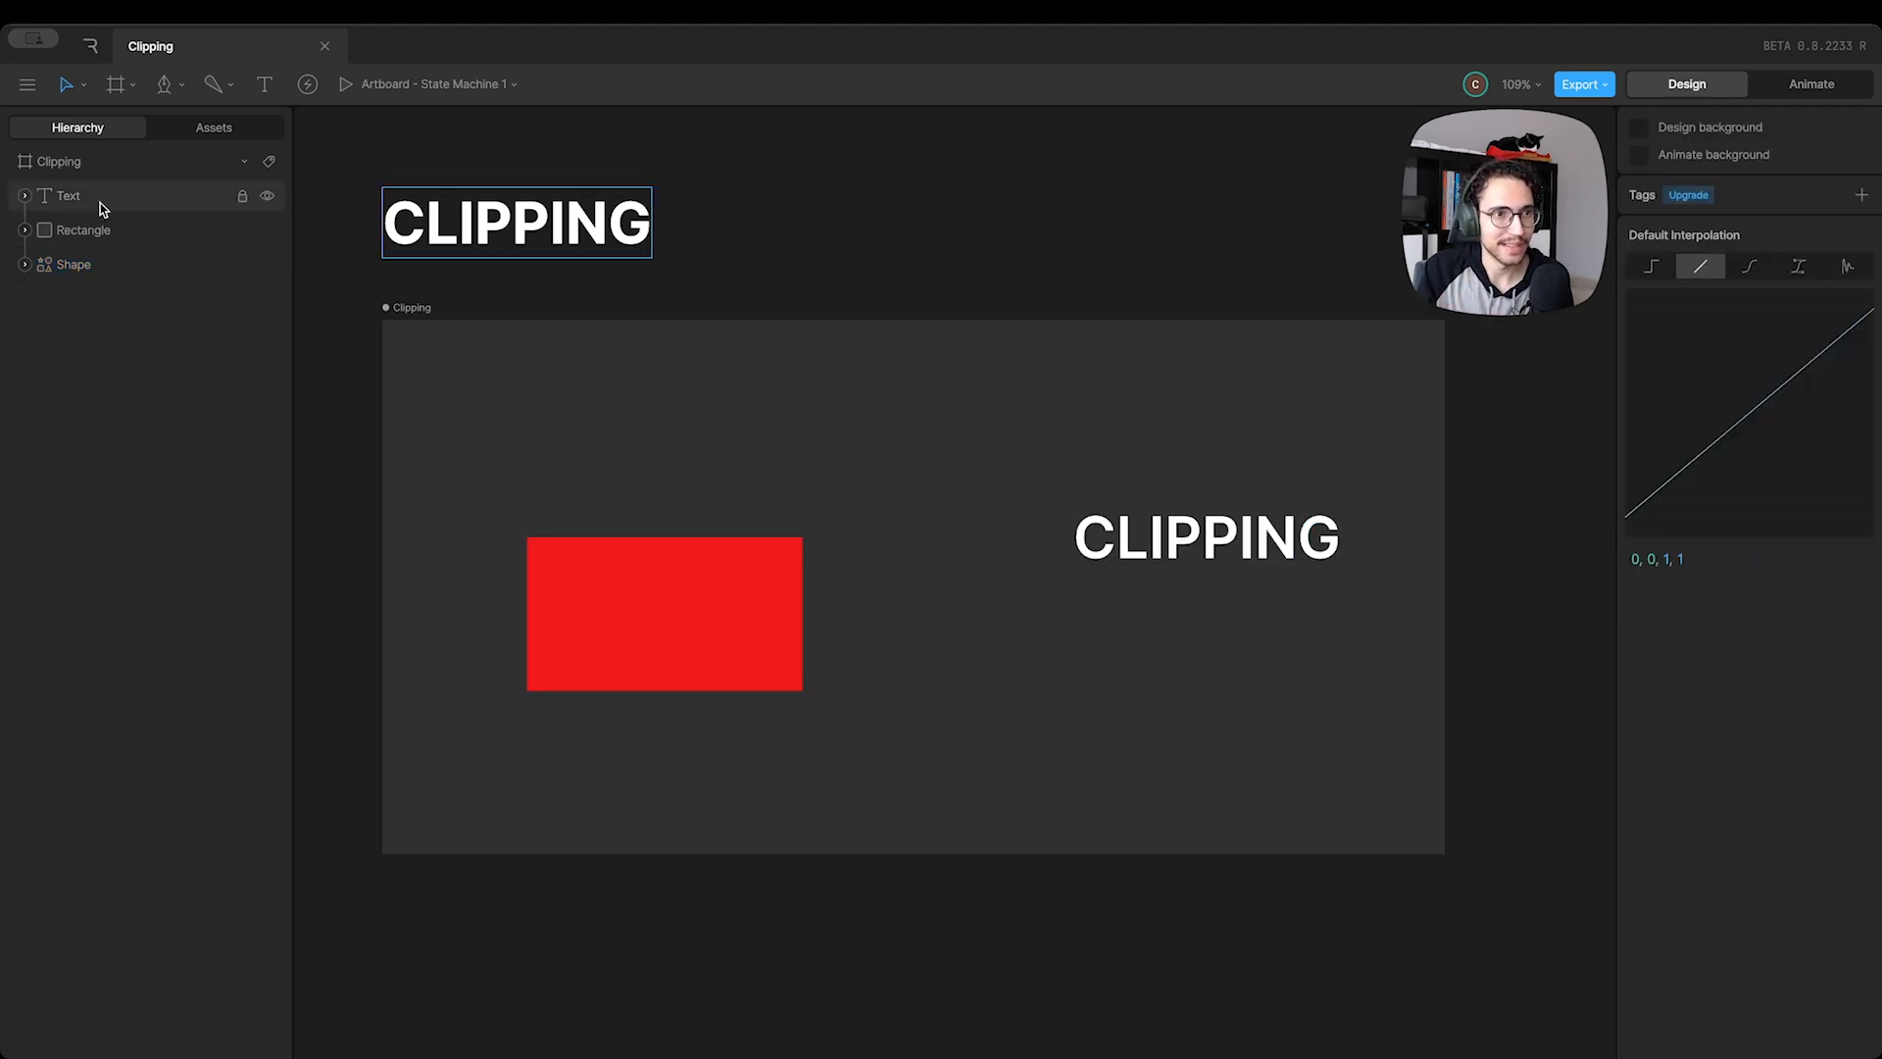
pyautogui.moveTo(474, 225); pyautogui.dragTo(698, 490)
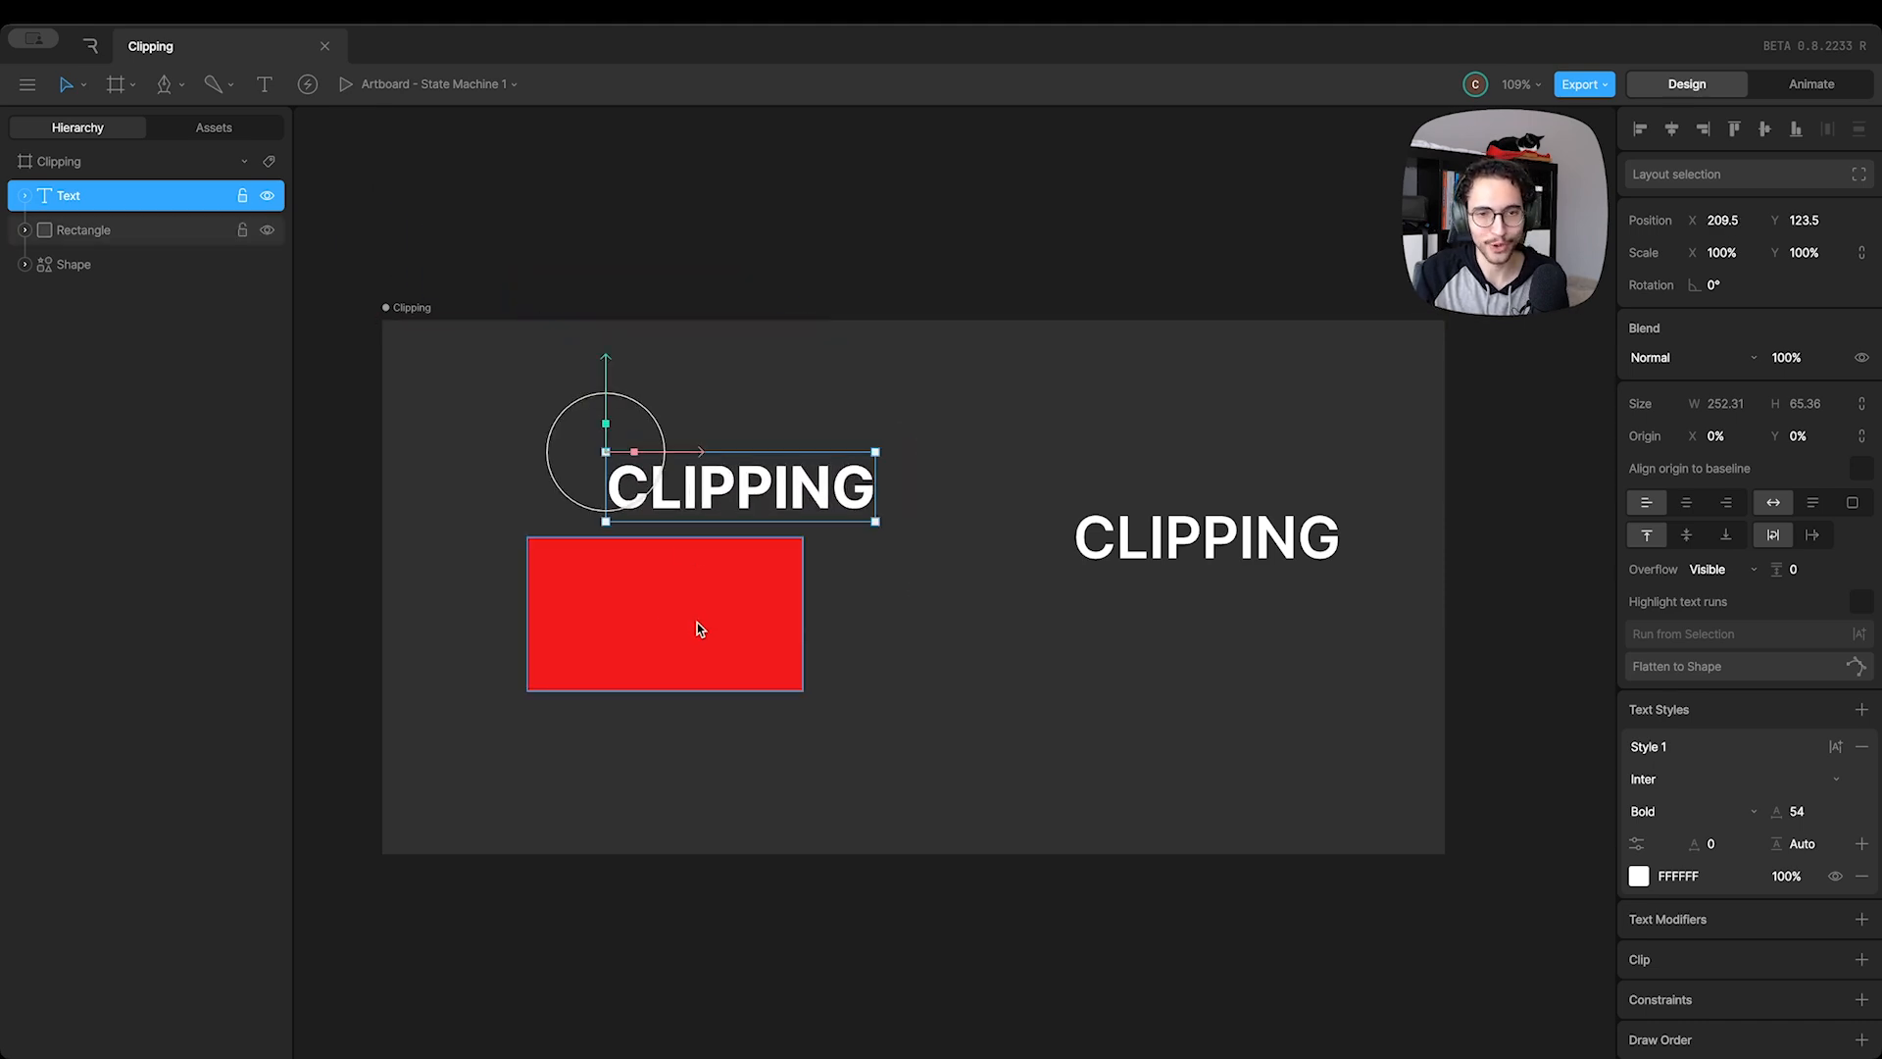
pyautogui.moveTo(706, 624); pyautogui.dragTo(765, 627)
pyautogui.click(737, 508)
pyautogui.click(797, 586)
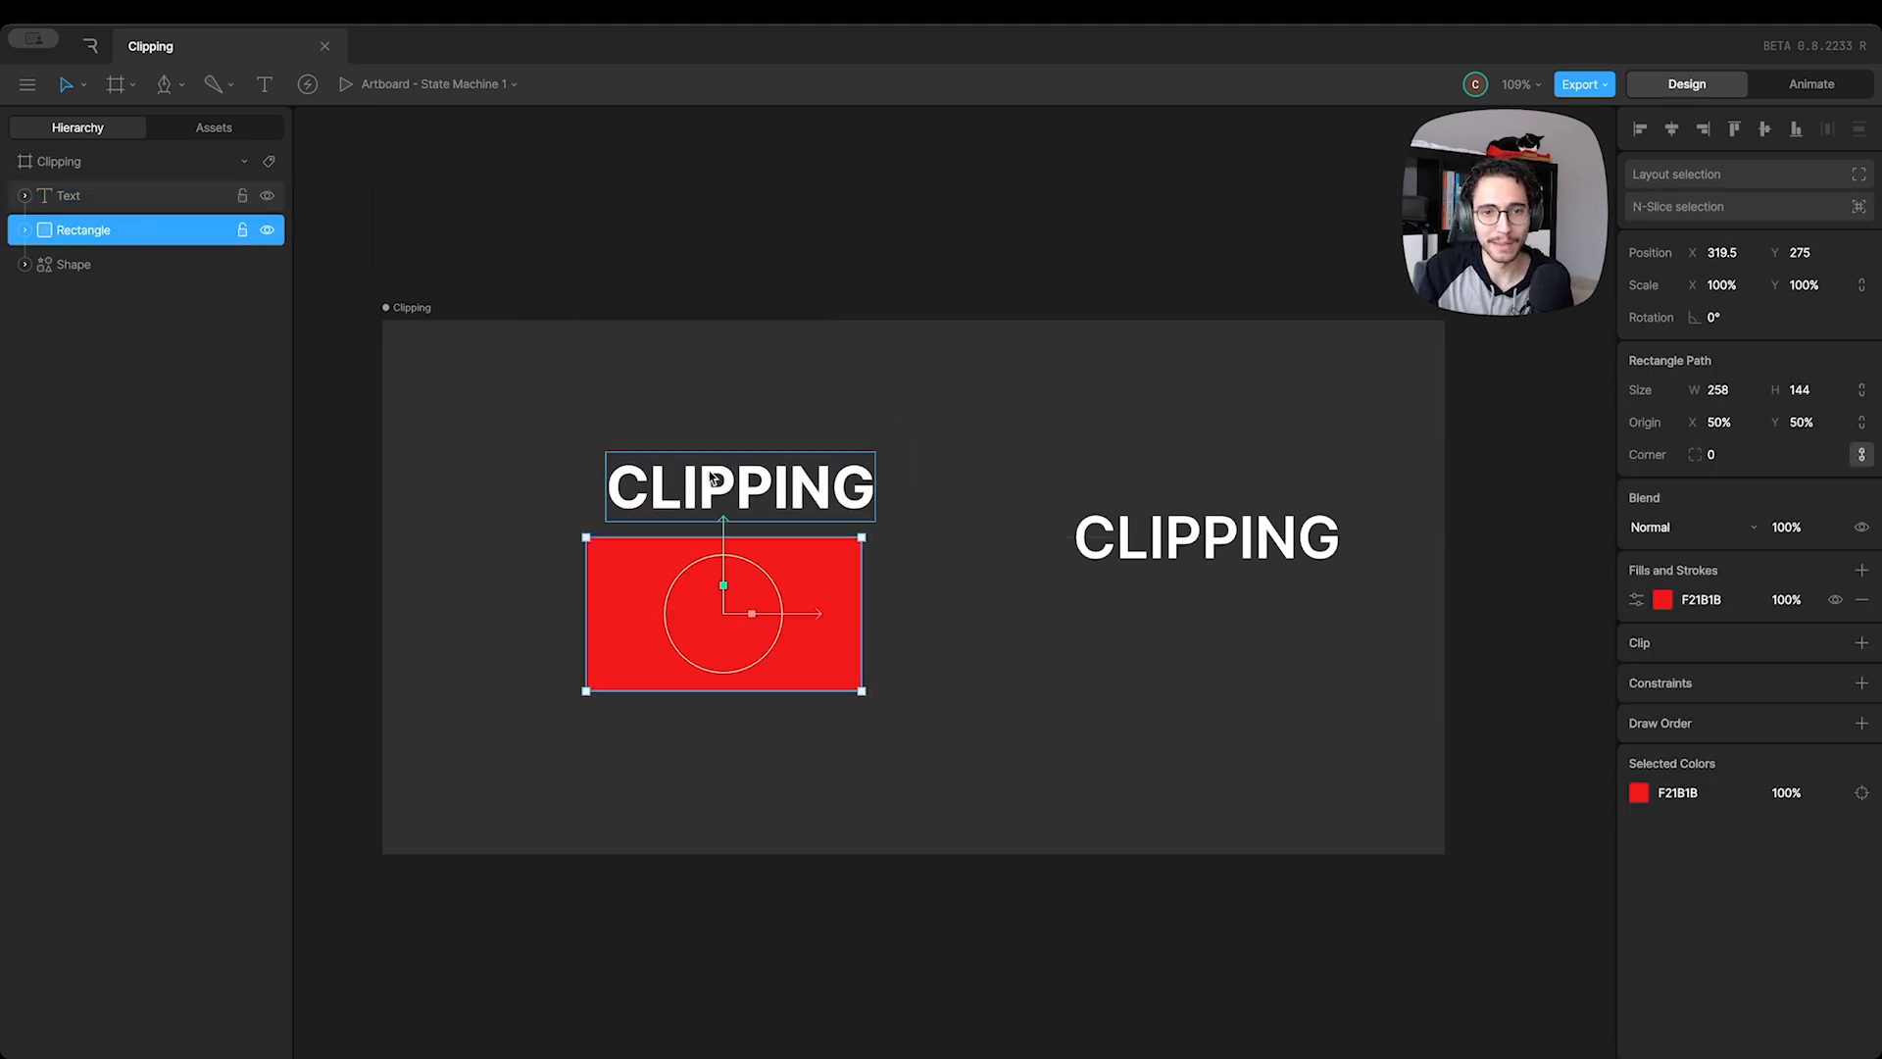
# Change the wording of the editable text above the red rectangle to "EDITAR"
pyautogui.click(752, 491)
pyautogui.doubleClick(773, 487)
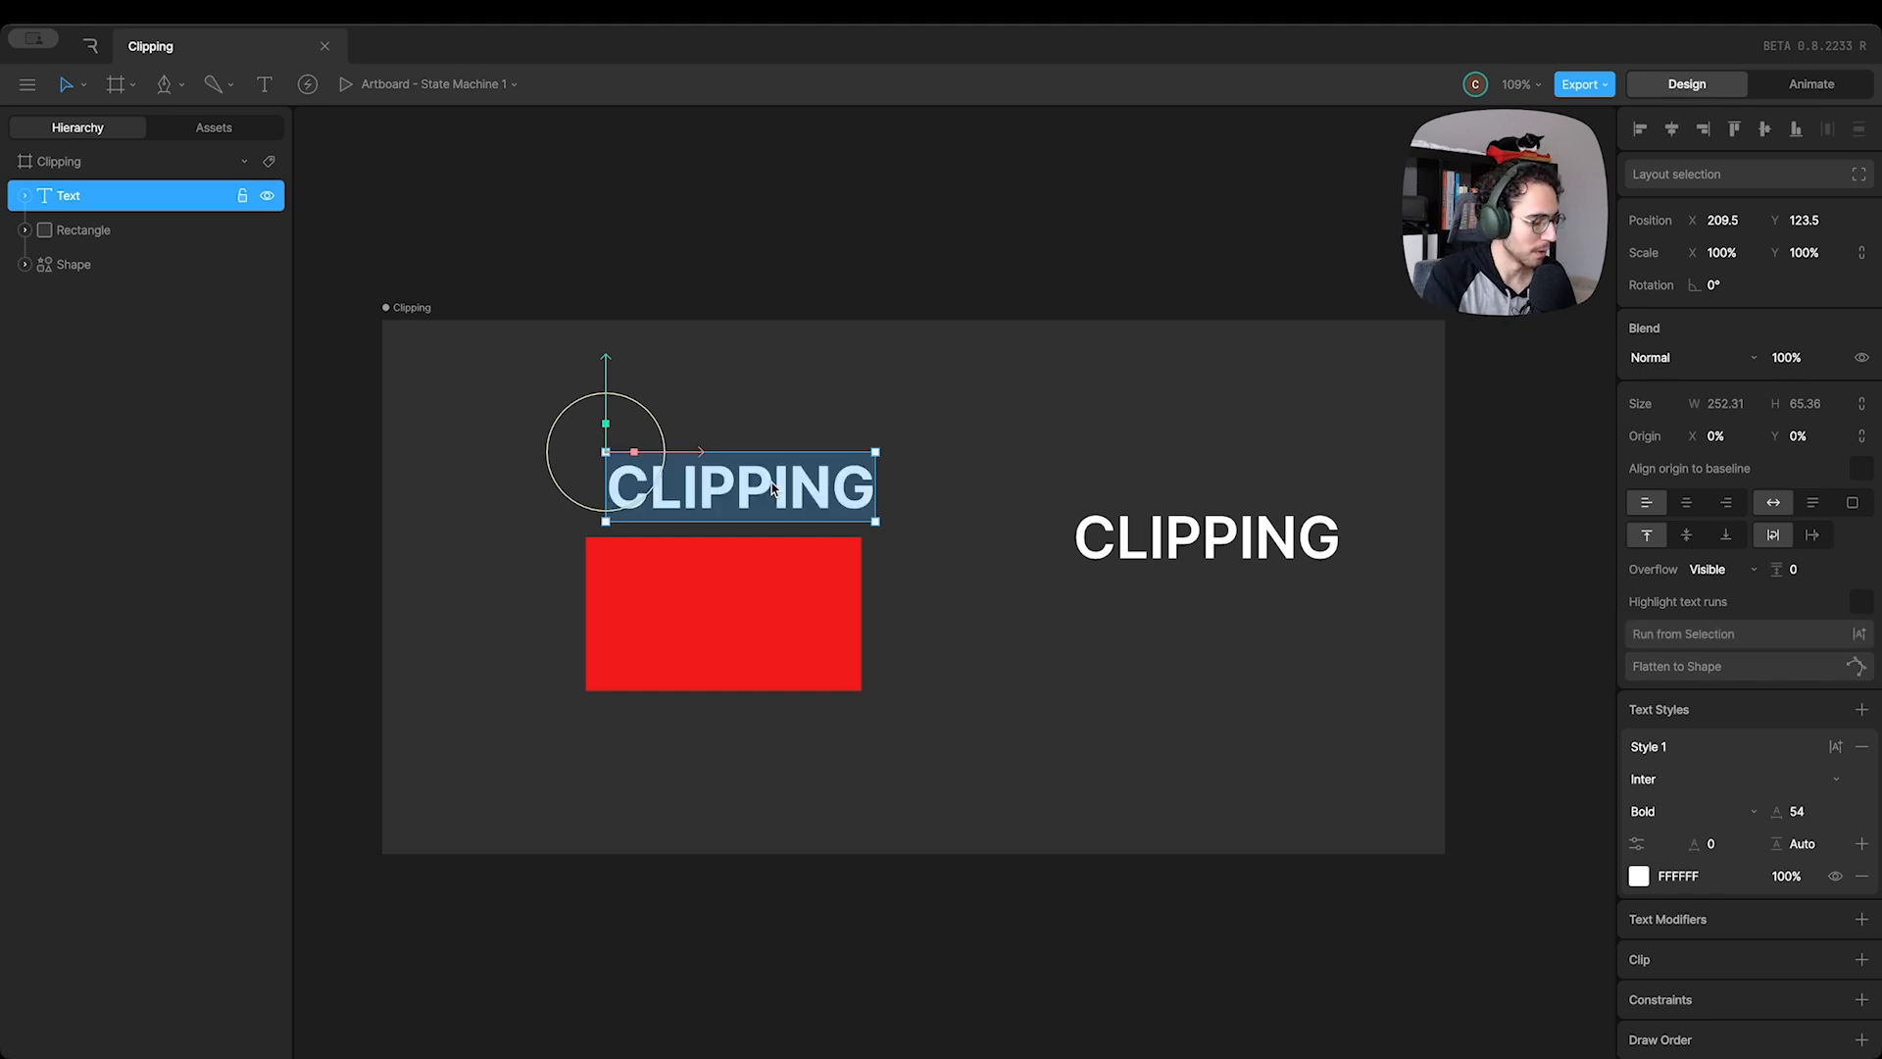
pyautogui.write('EDITAR')
# Clip the red rectangle using the EDITAR text as the clipping source
pyautogui.click(756, 600)
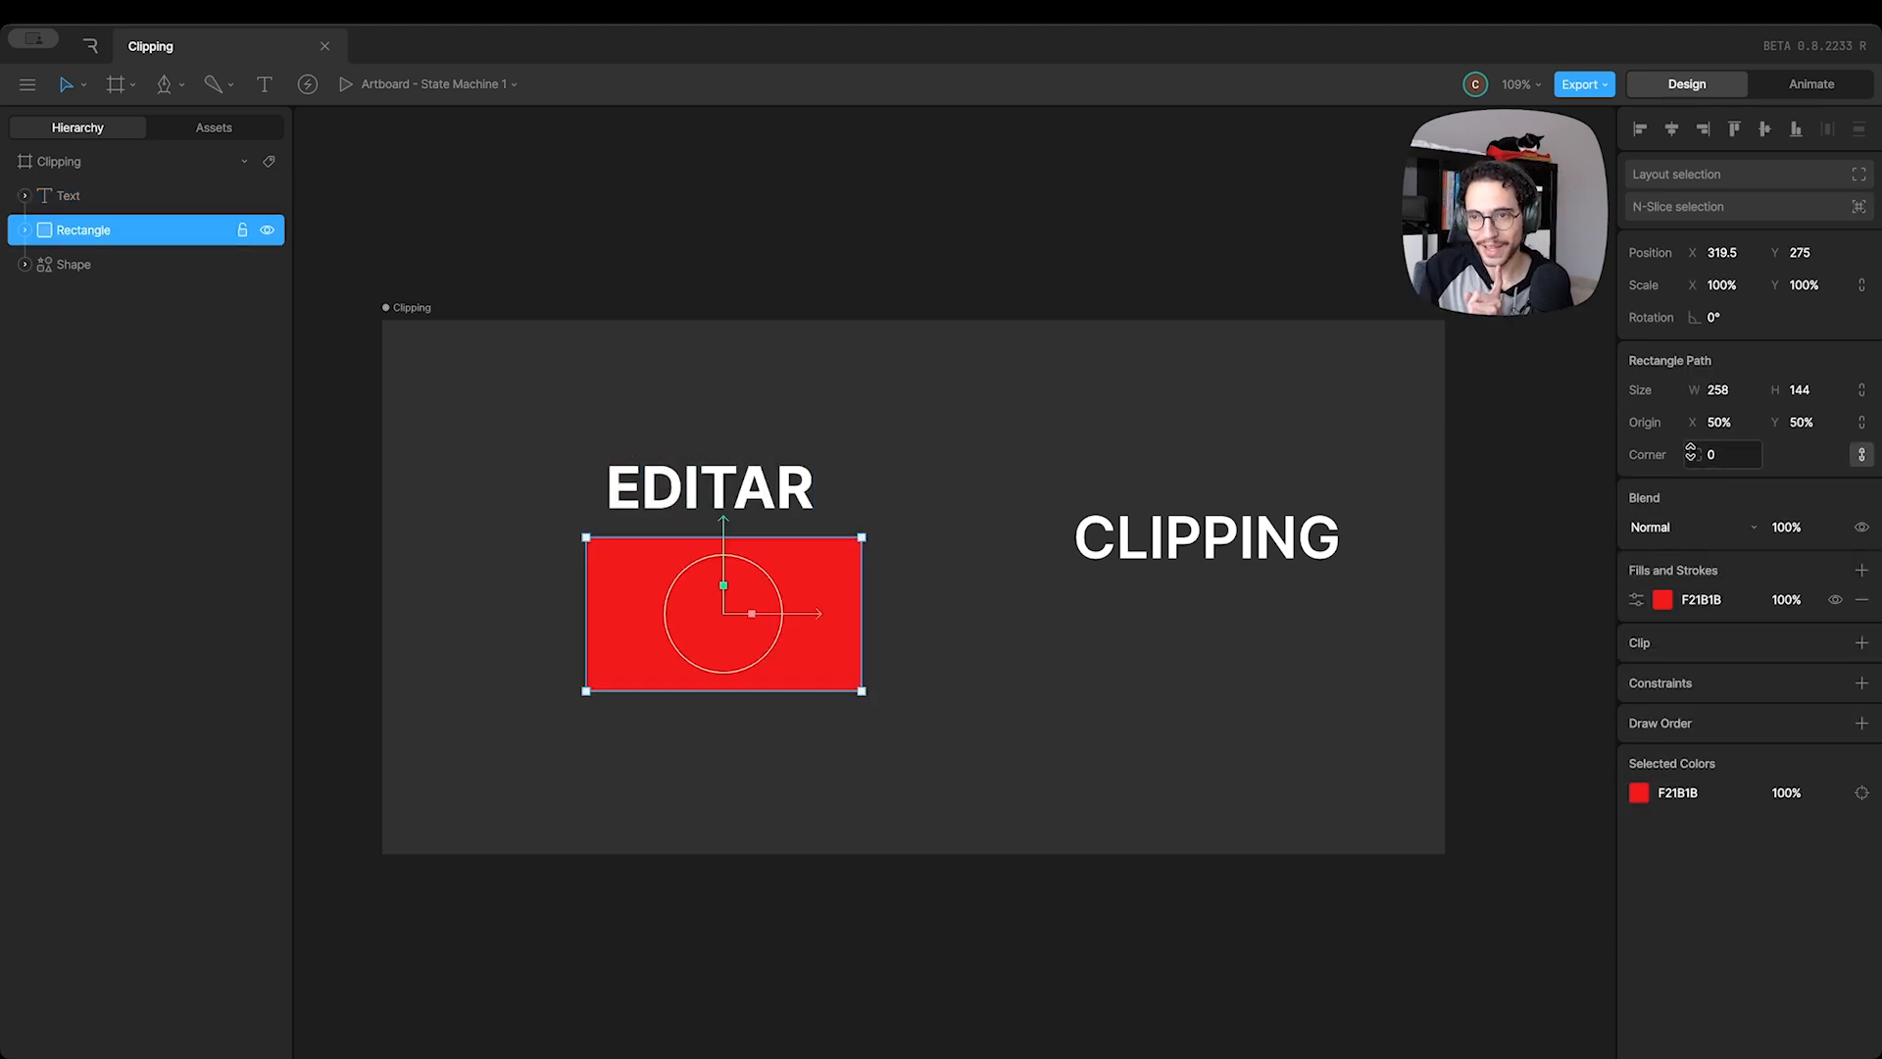
pyautogui.click(1861, 642)
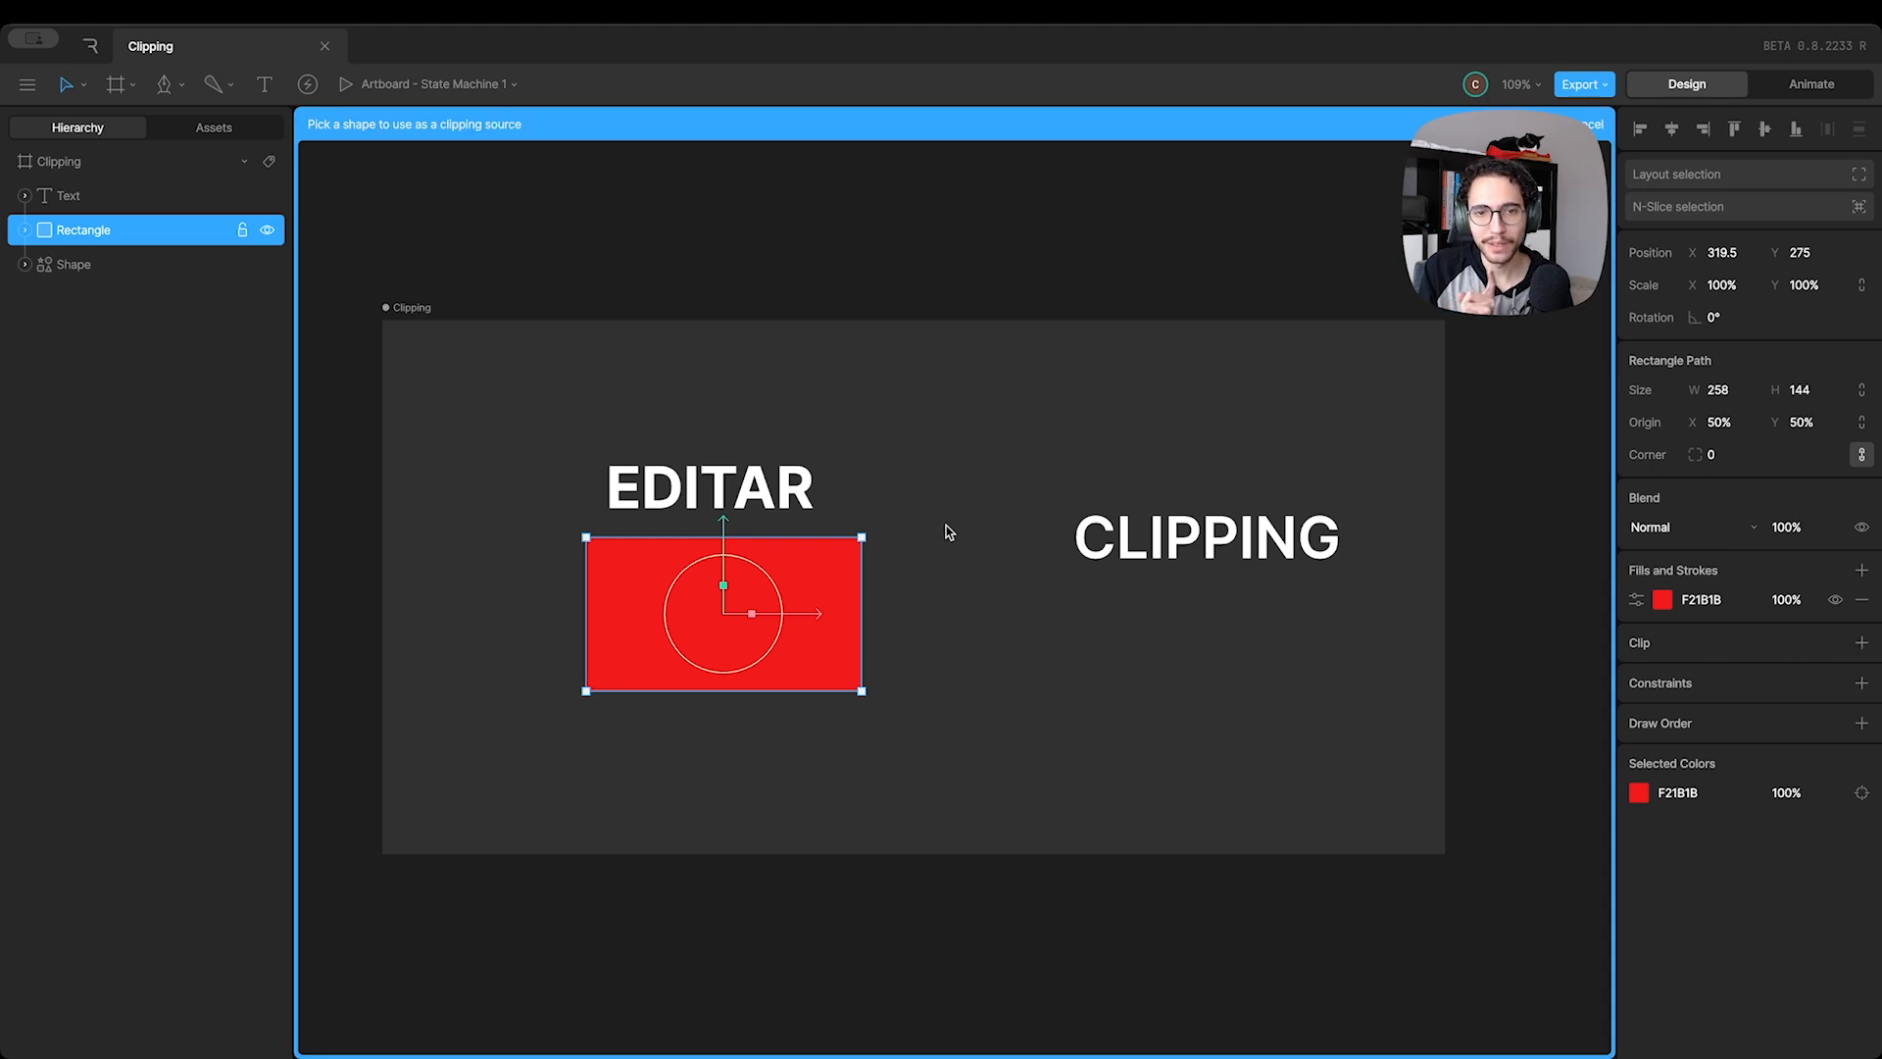
pyautogui.click(667, 488)
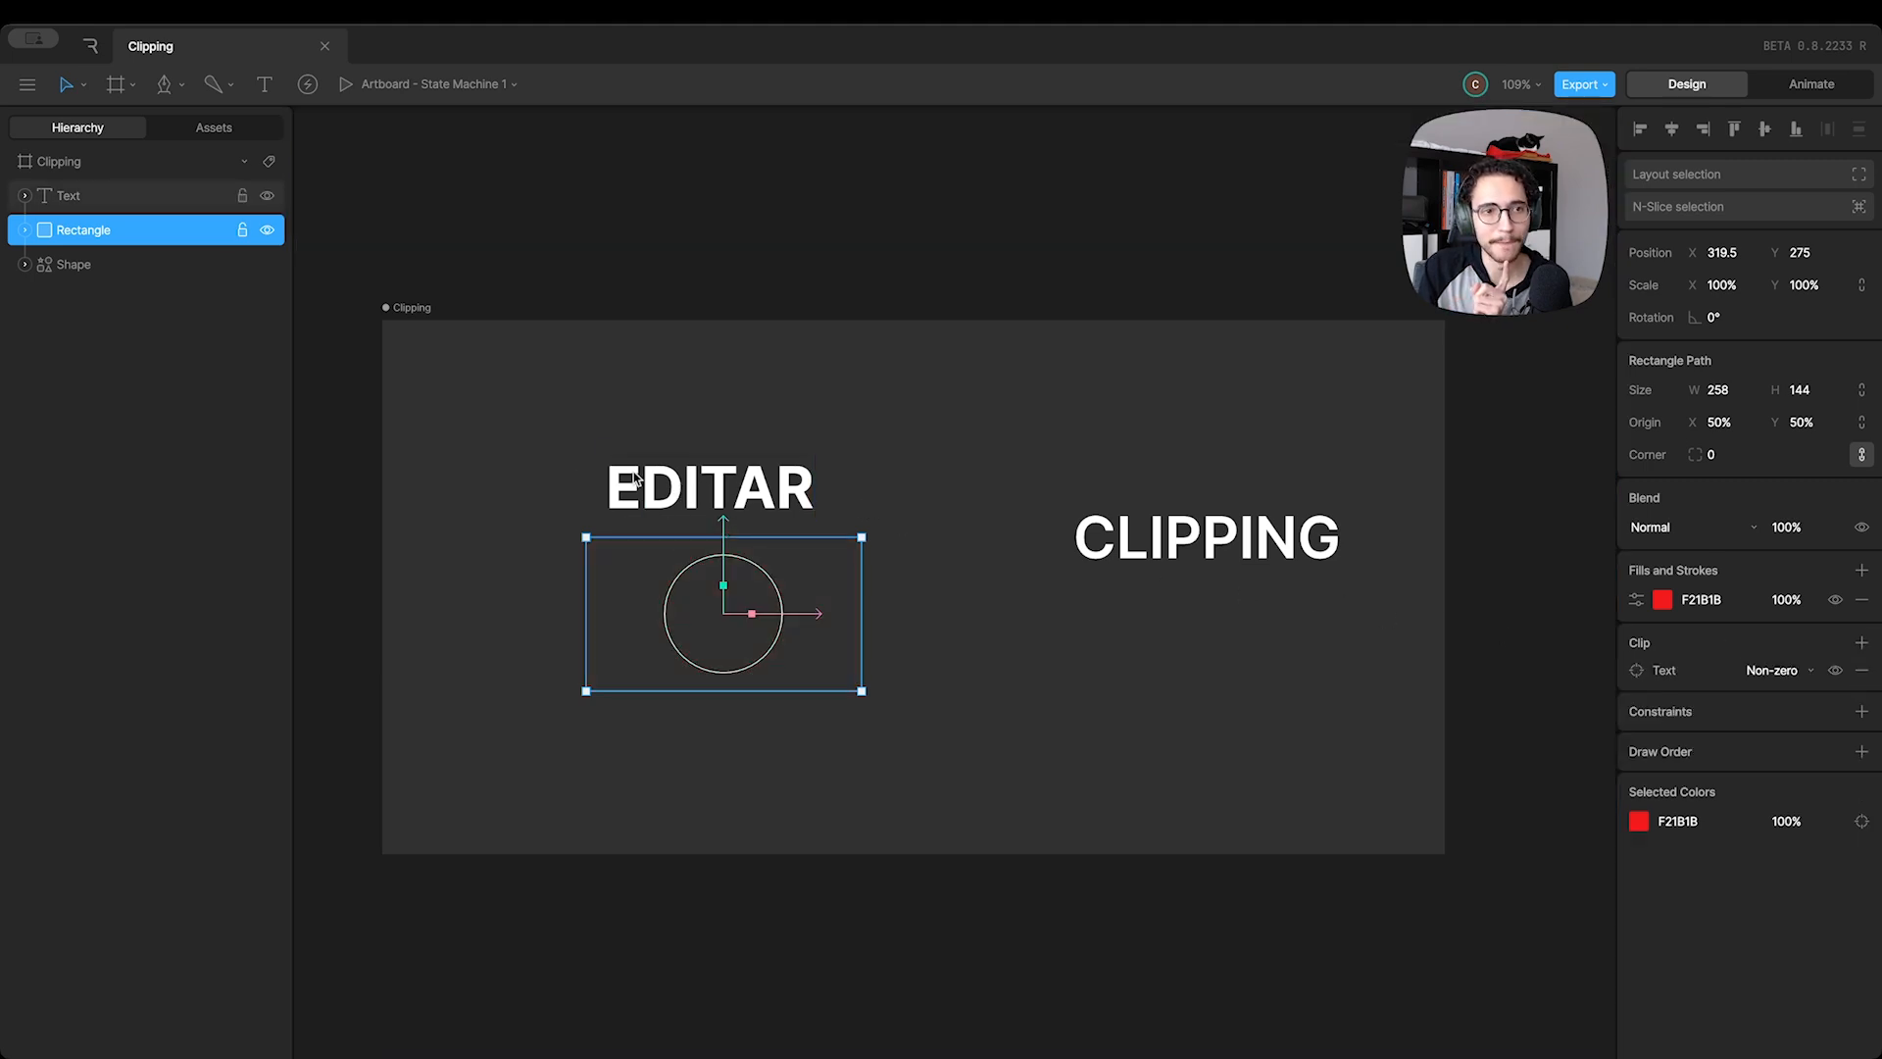
# Place the Rectangle above the Text in the layer order and move it up onto the EDITAR lettering
pyautogui.click(660, 483)
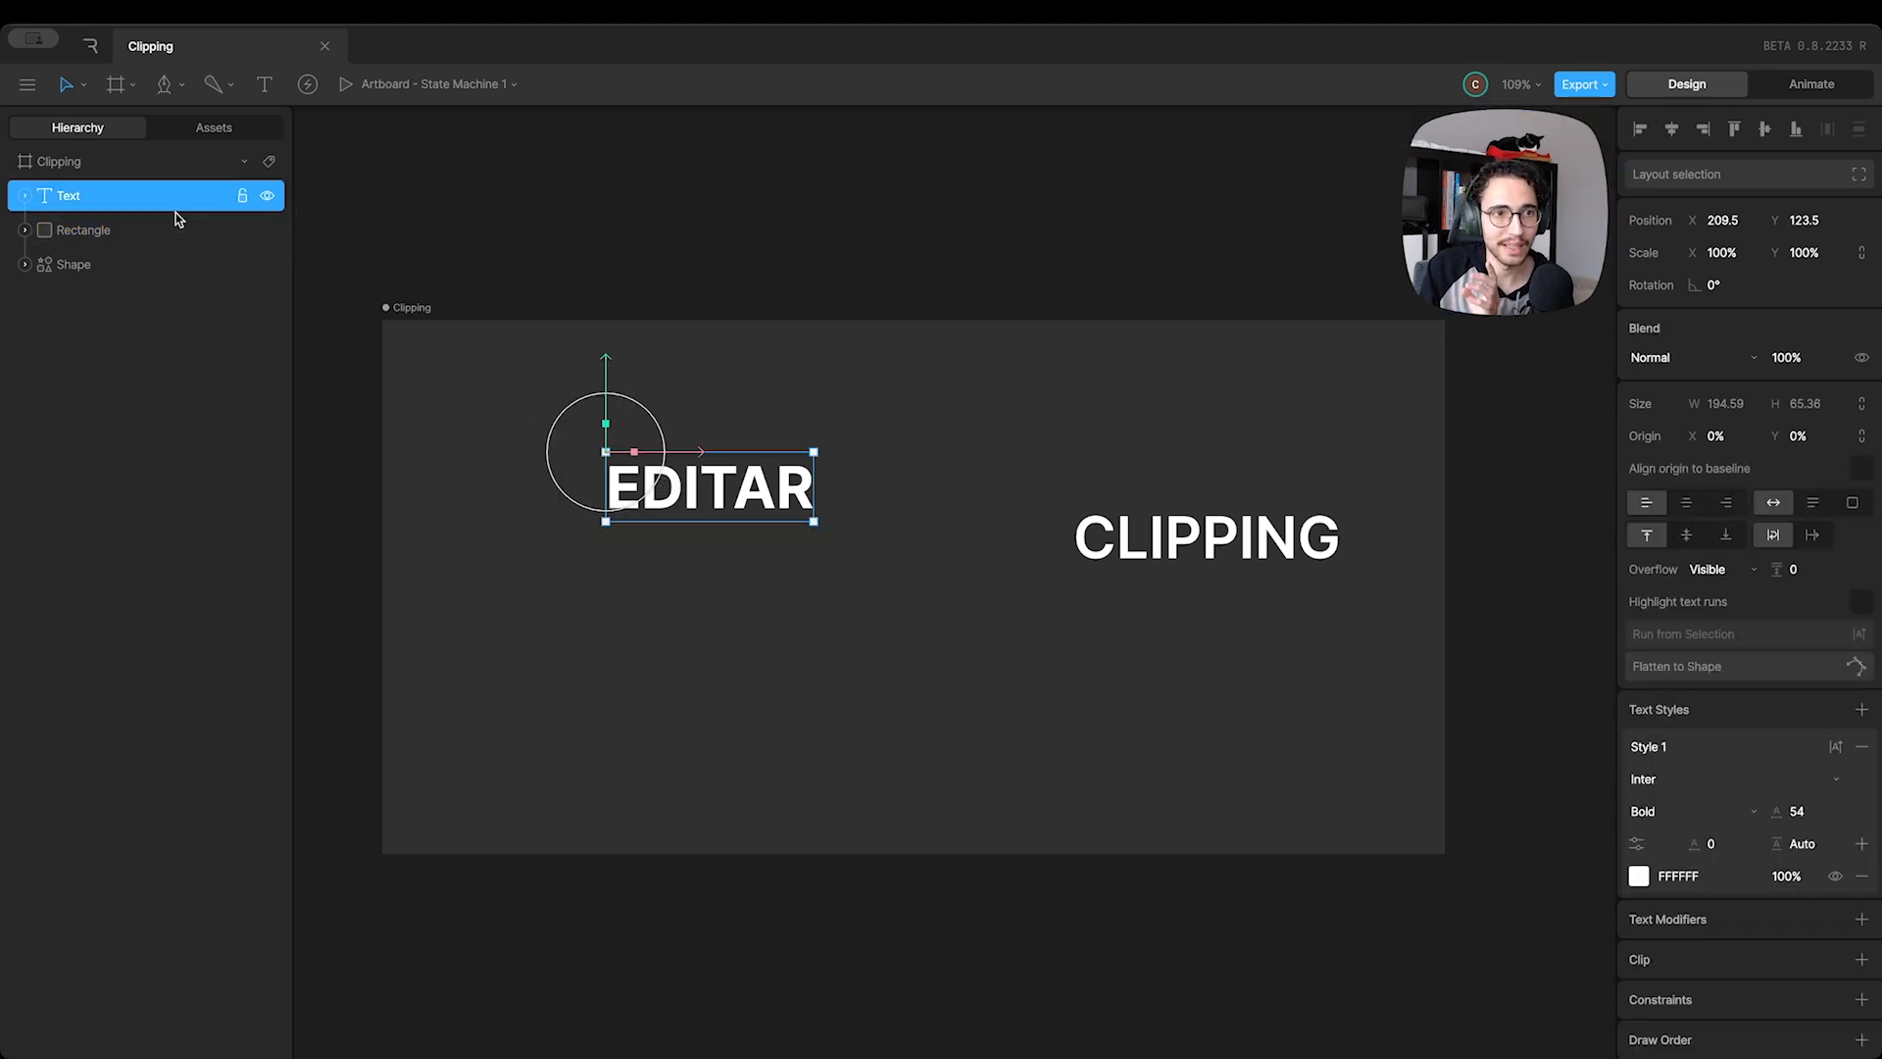
pyautogui.moveTo(177, 228); pyautogui.dragTo(92, 183)
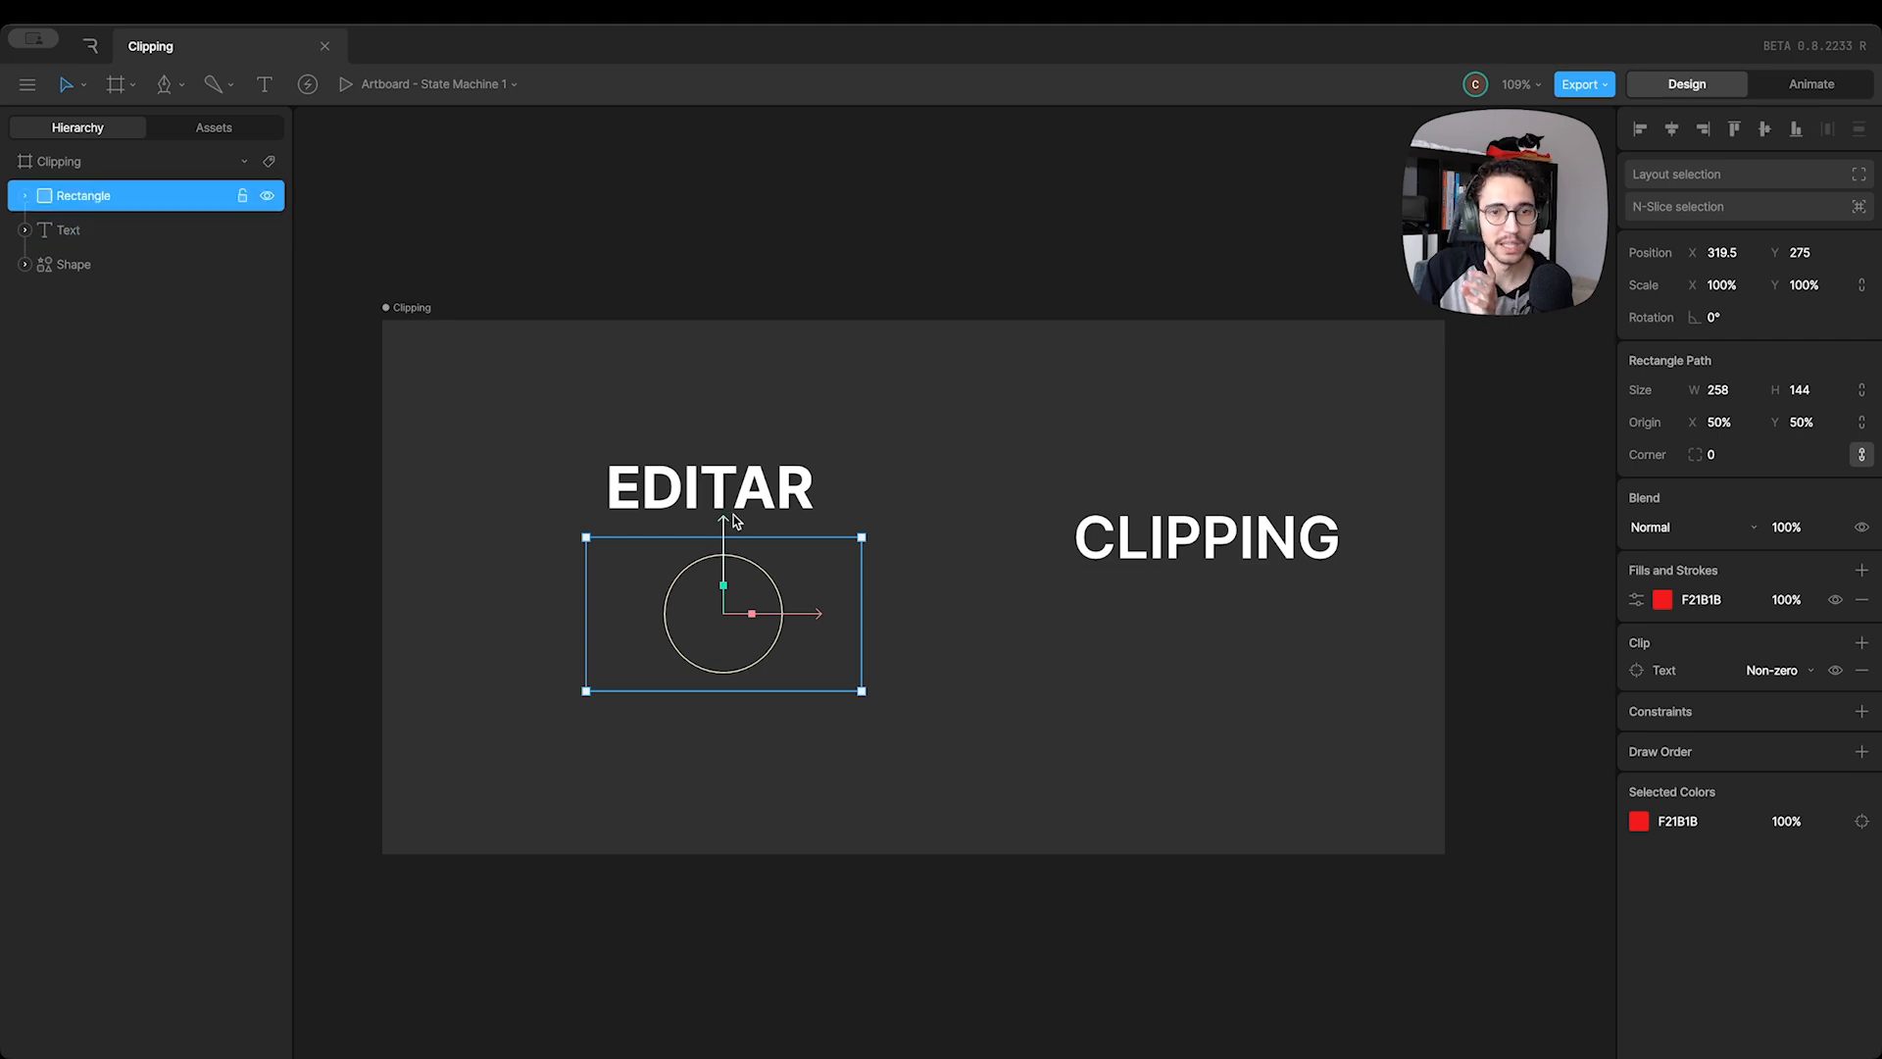
pyautogui.moveTo(724, 517); pyautogui.dragTo(724, 479)
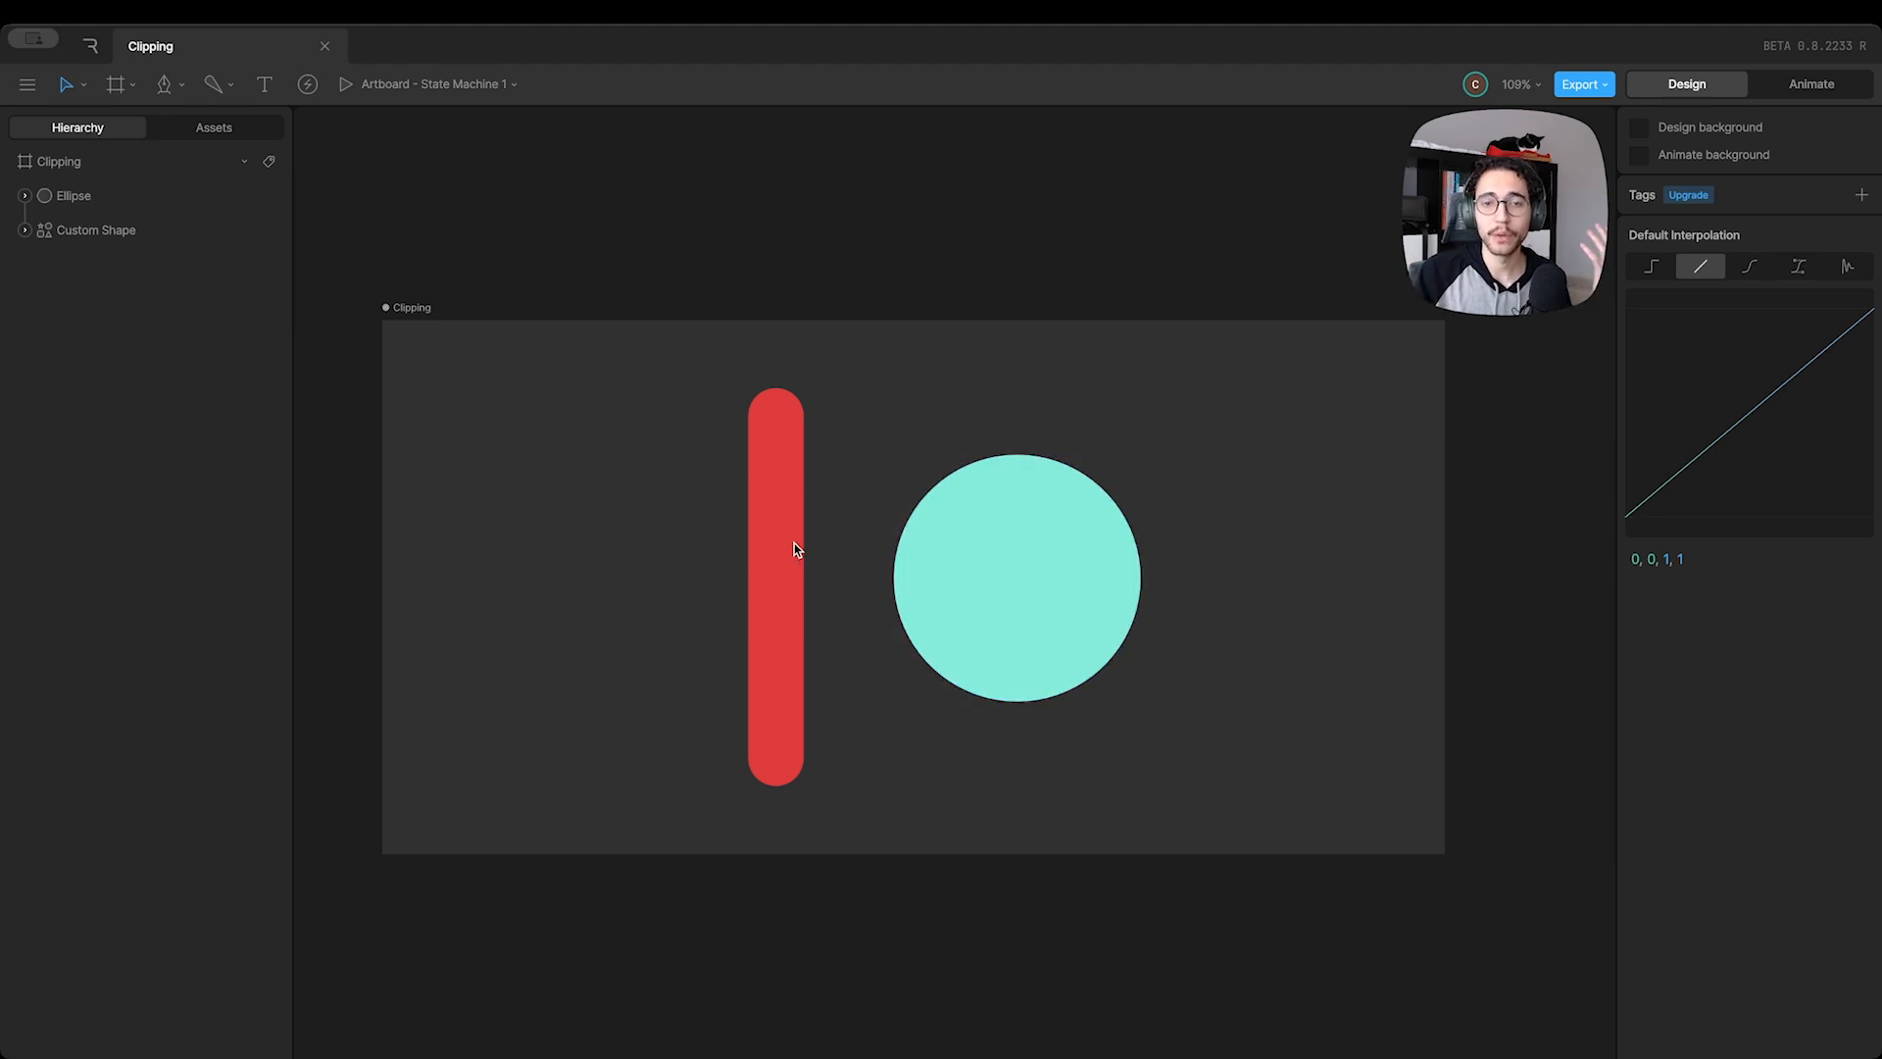
# Clip the red Custom Shape using the turquoise Ellipse as the clipping source
pyautogui.moveTo(774, 525)
pyautogui.mouseDown()
pyautogui.moveTo(768, 499)
pyautogui.moveTo(779, 539)
pyautogui.moveTo(779, 522)
pyautogui.mouseUp()
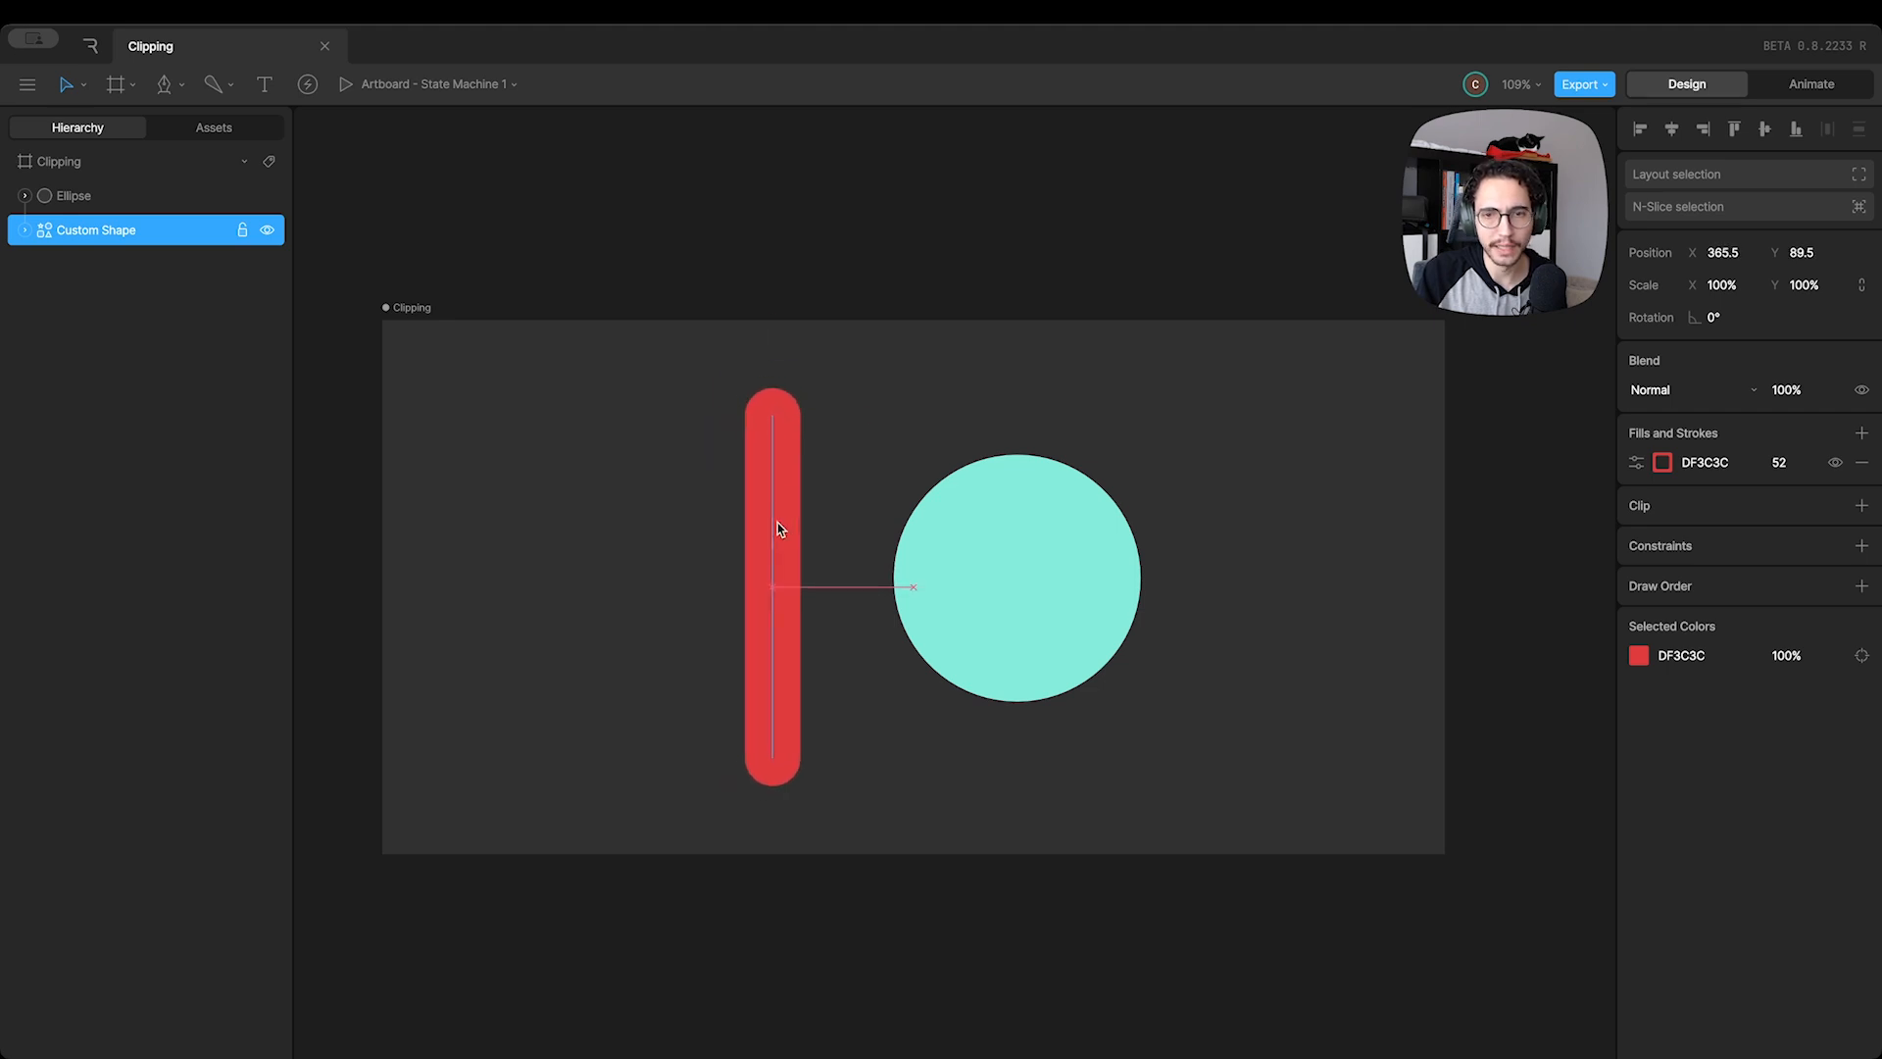
pyautogui.click(1131, 573)
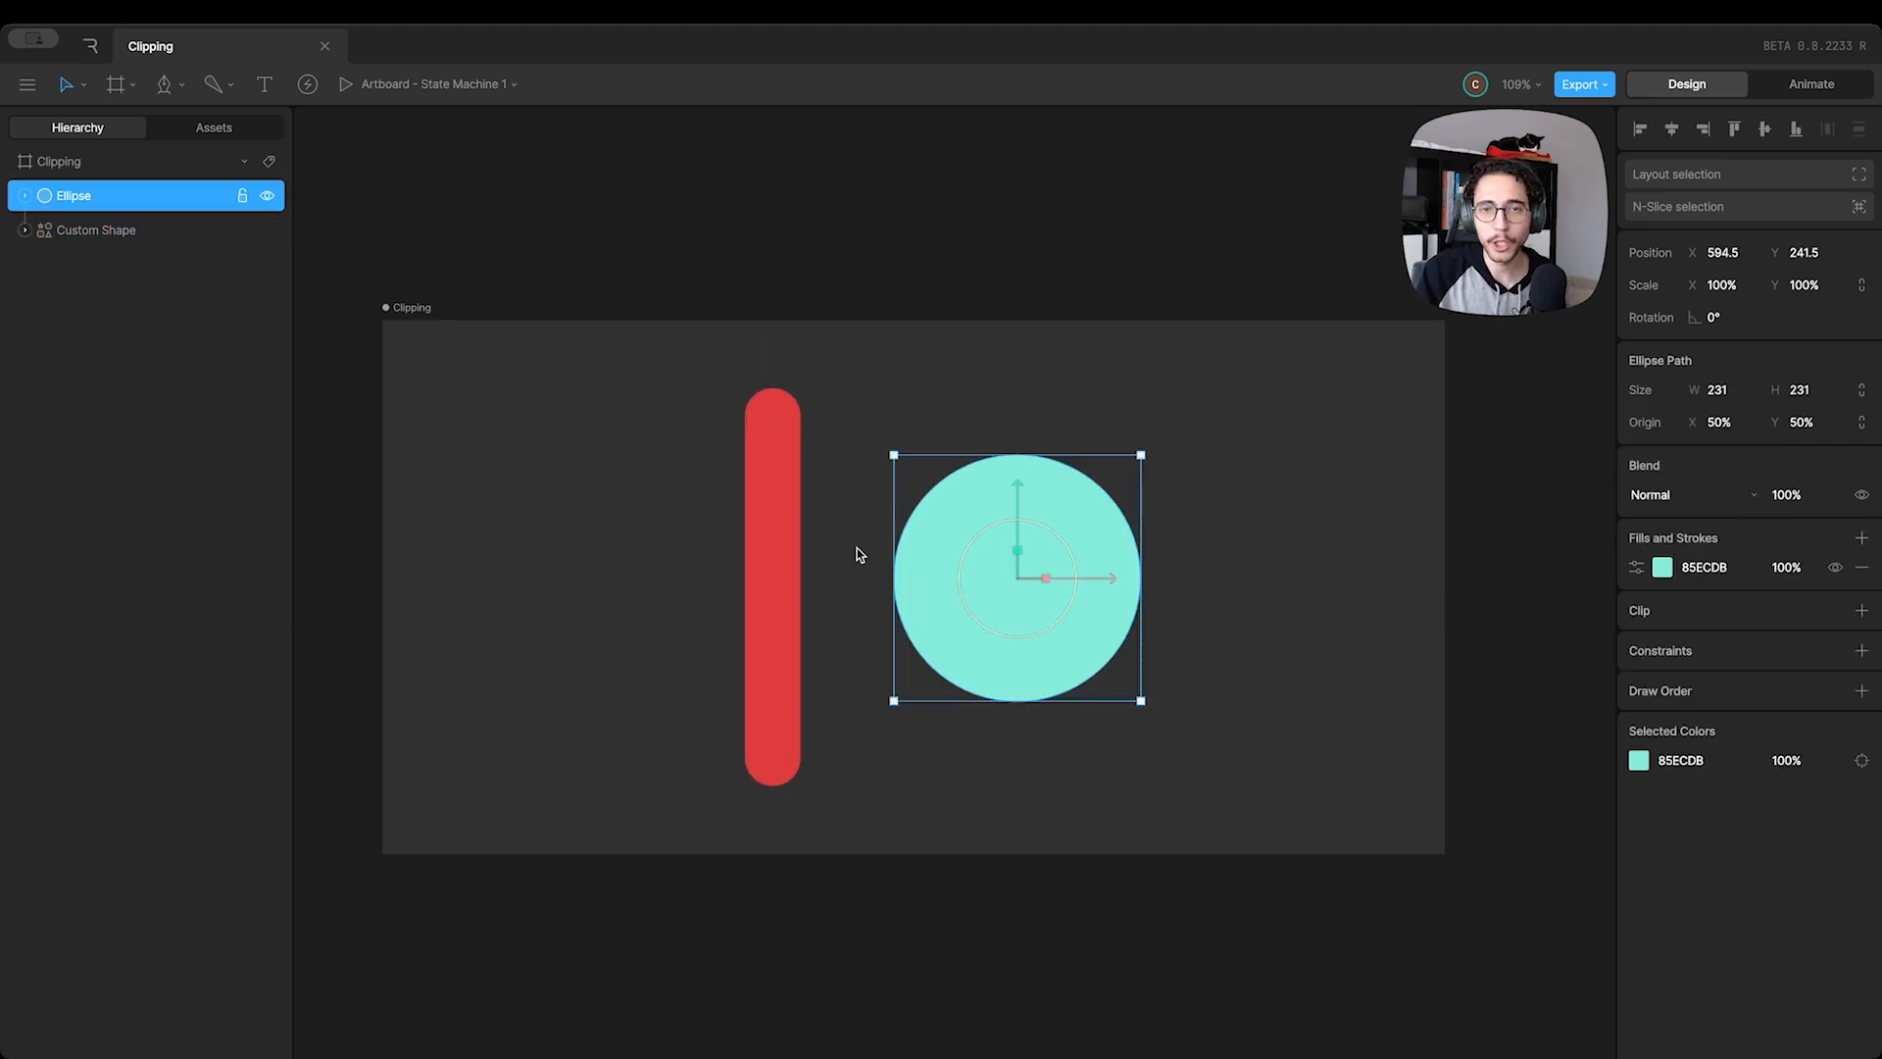
pyautogui.click(773, 533)
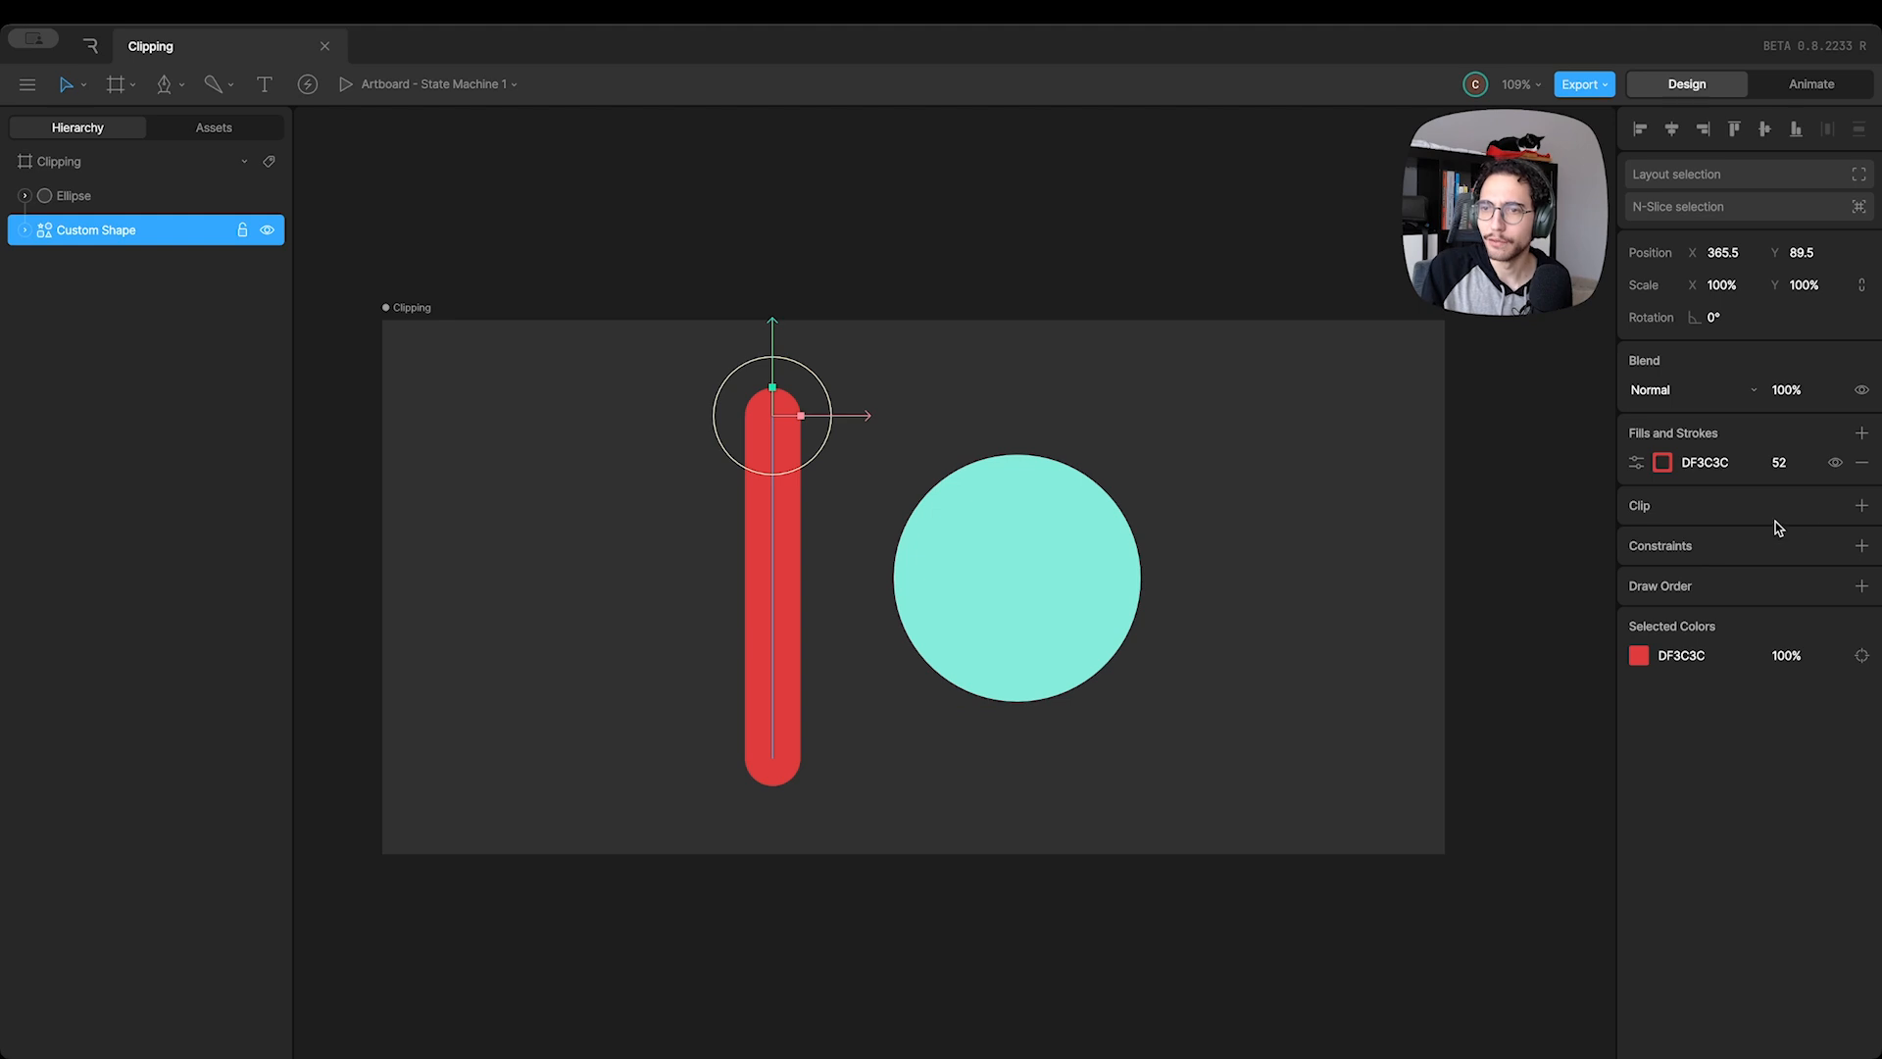
pyautogui.click(1862, 506)
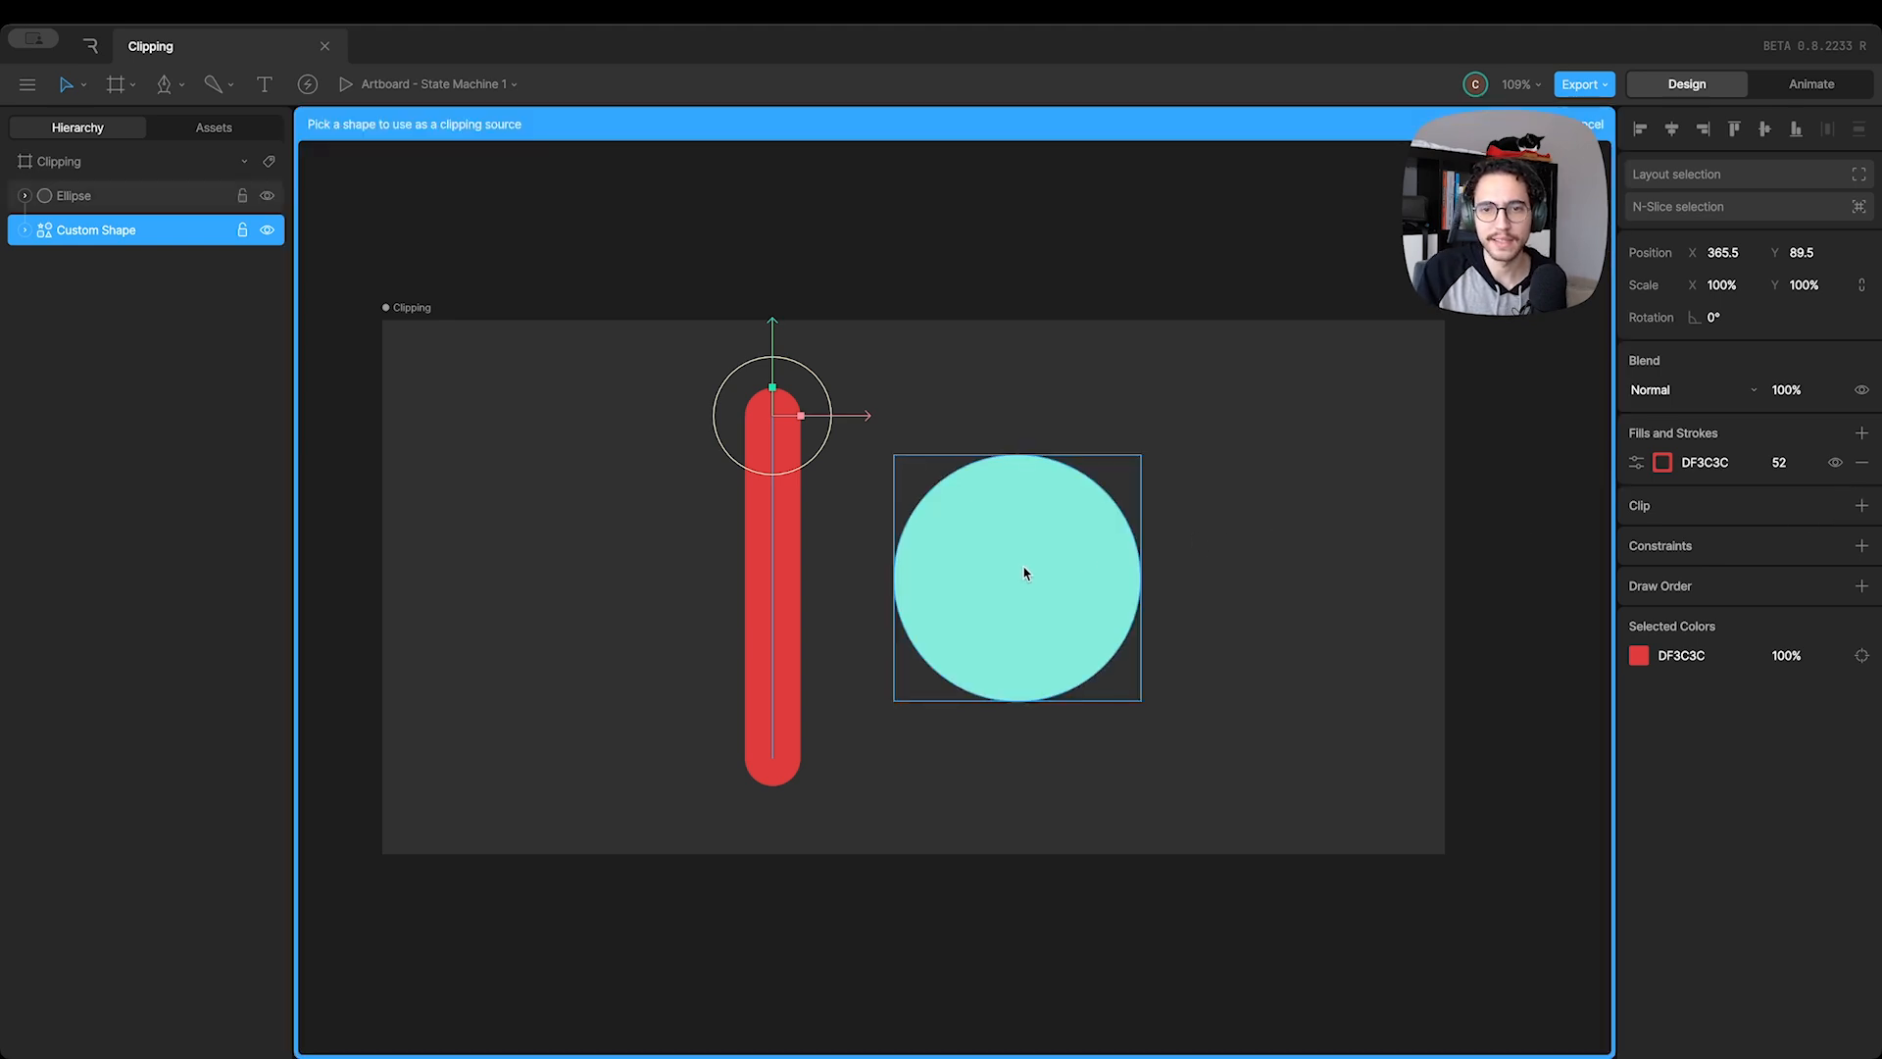
pyautogui.click(973, 586)
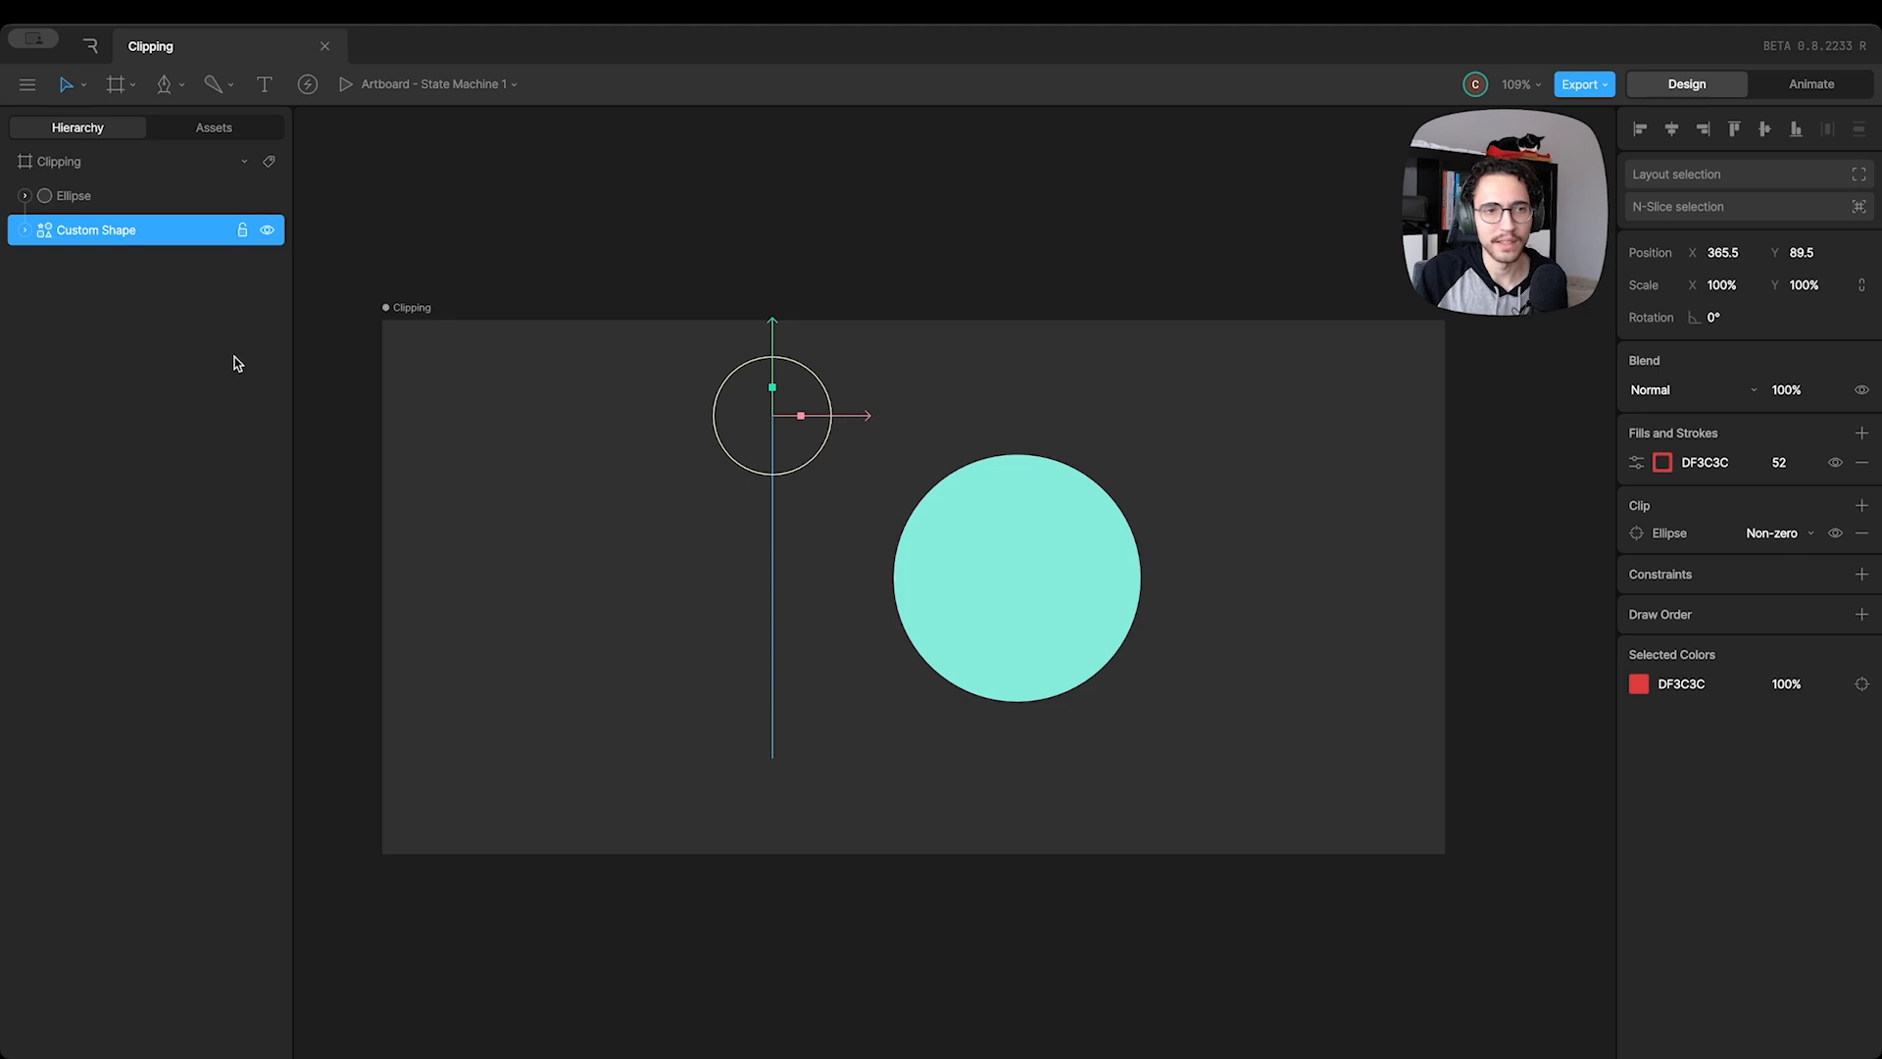
# Stack the Custom Shape above the Ellipse at about X 305.5 and remove its clip
pyautogui.moveTo(82, 233); pyautogui.dragTo(84, 191)
pyautogui.moveTo(841, 427); pyautogui.dragTo(799, 416)
pyautogui.click(1862, 533)
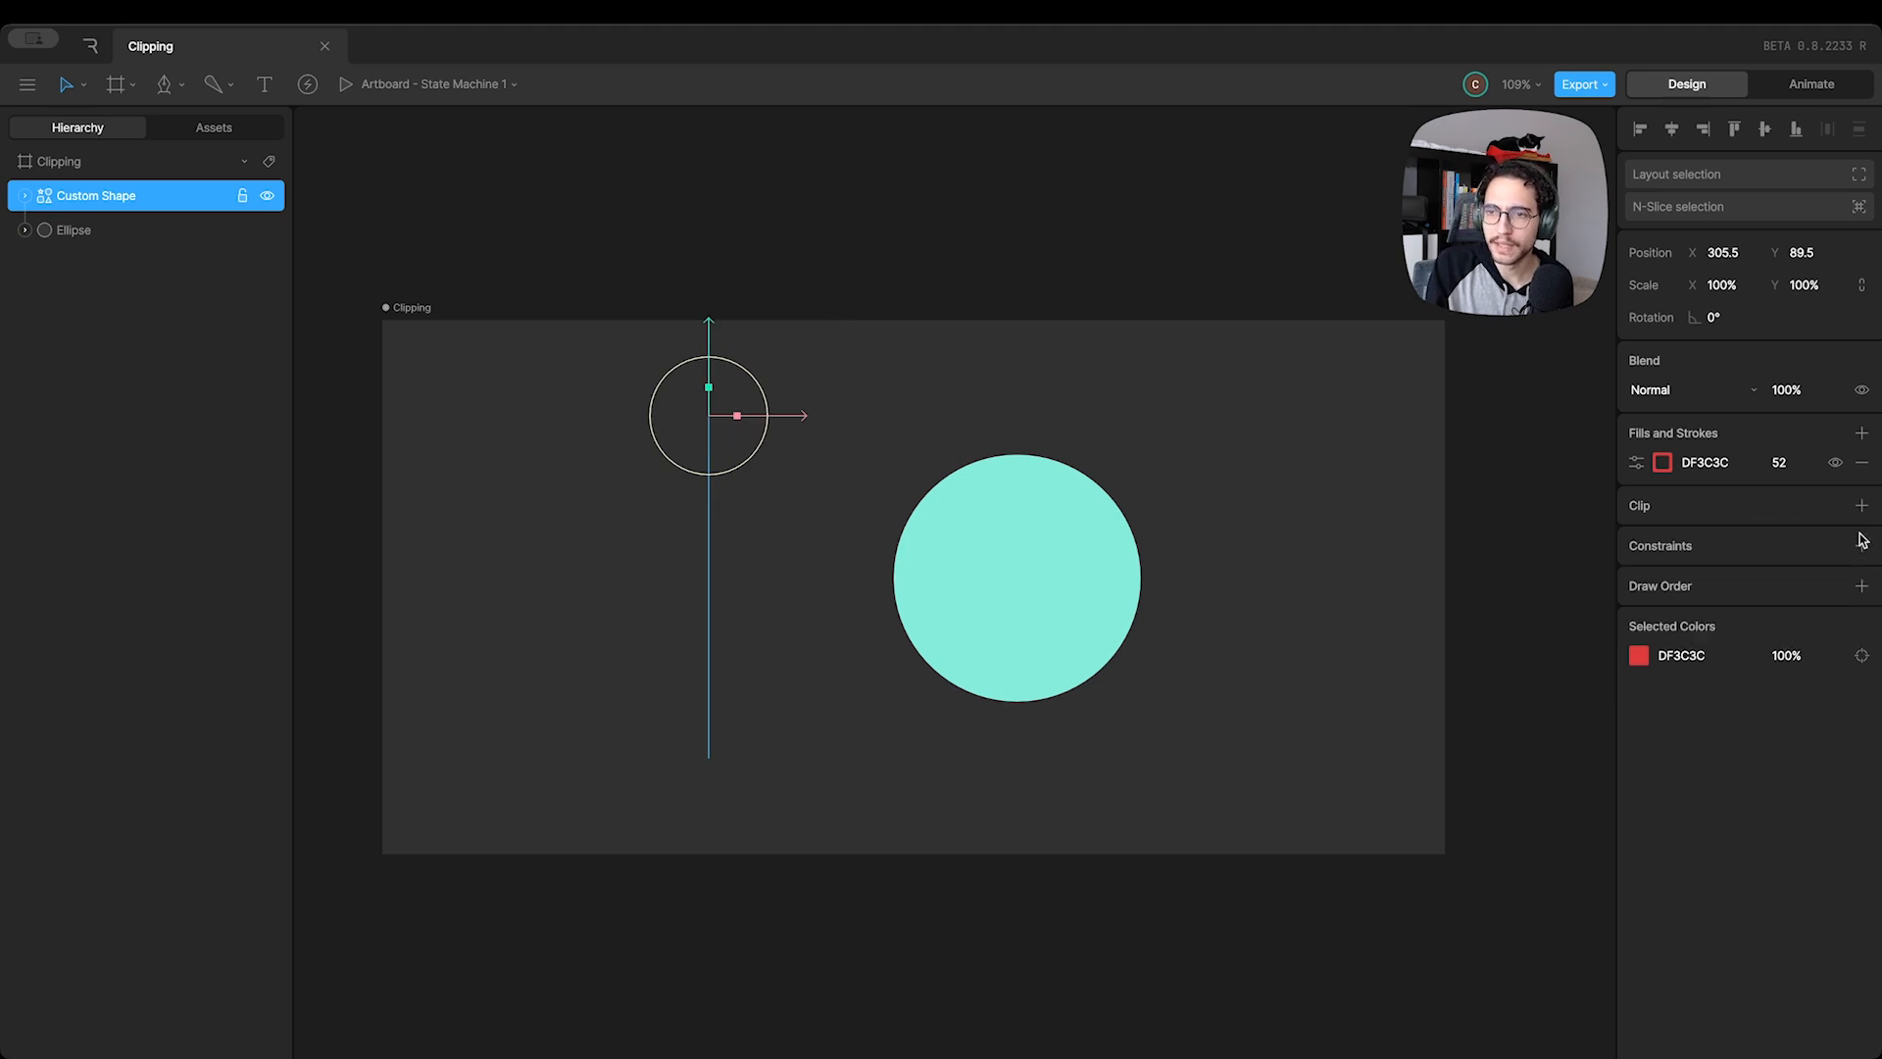
# Stack the Ellipse above the Custom Shape and clip it using the Custom Shape as the clipping source
pyautogui.moveTo(109, 234); pyautogui.dragTo(90, 197)
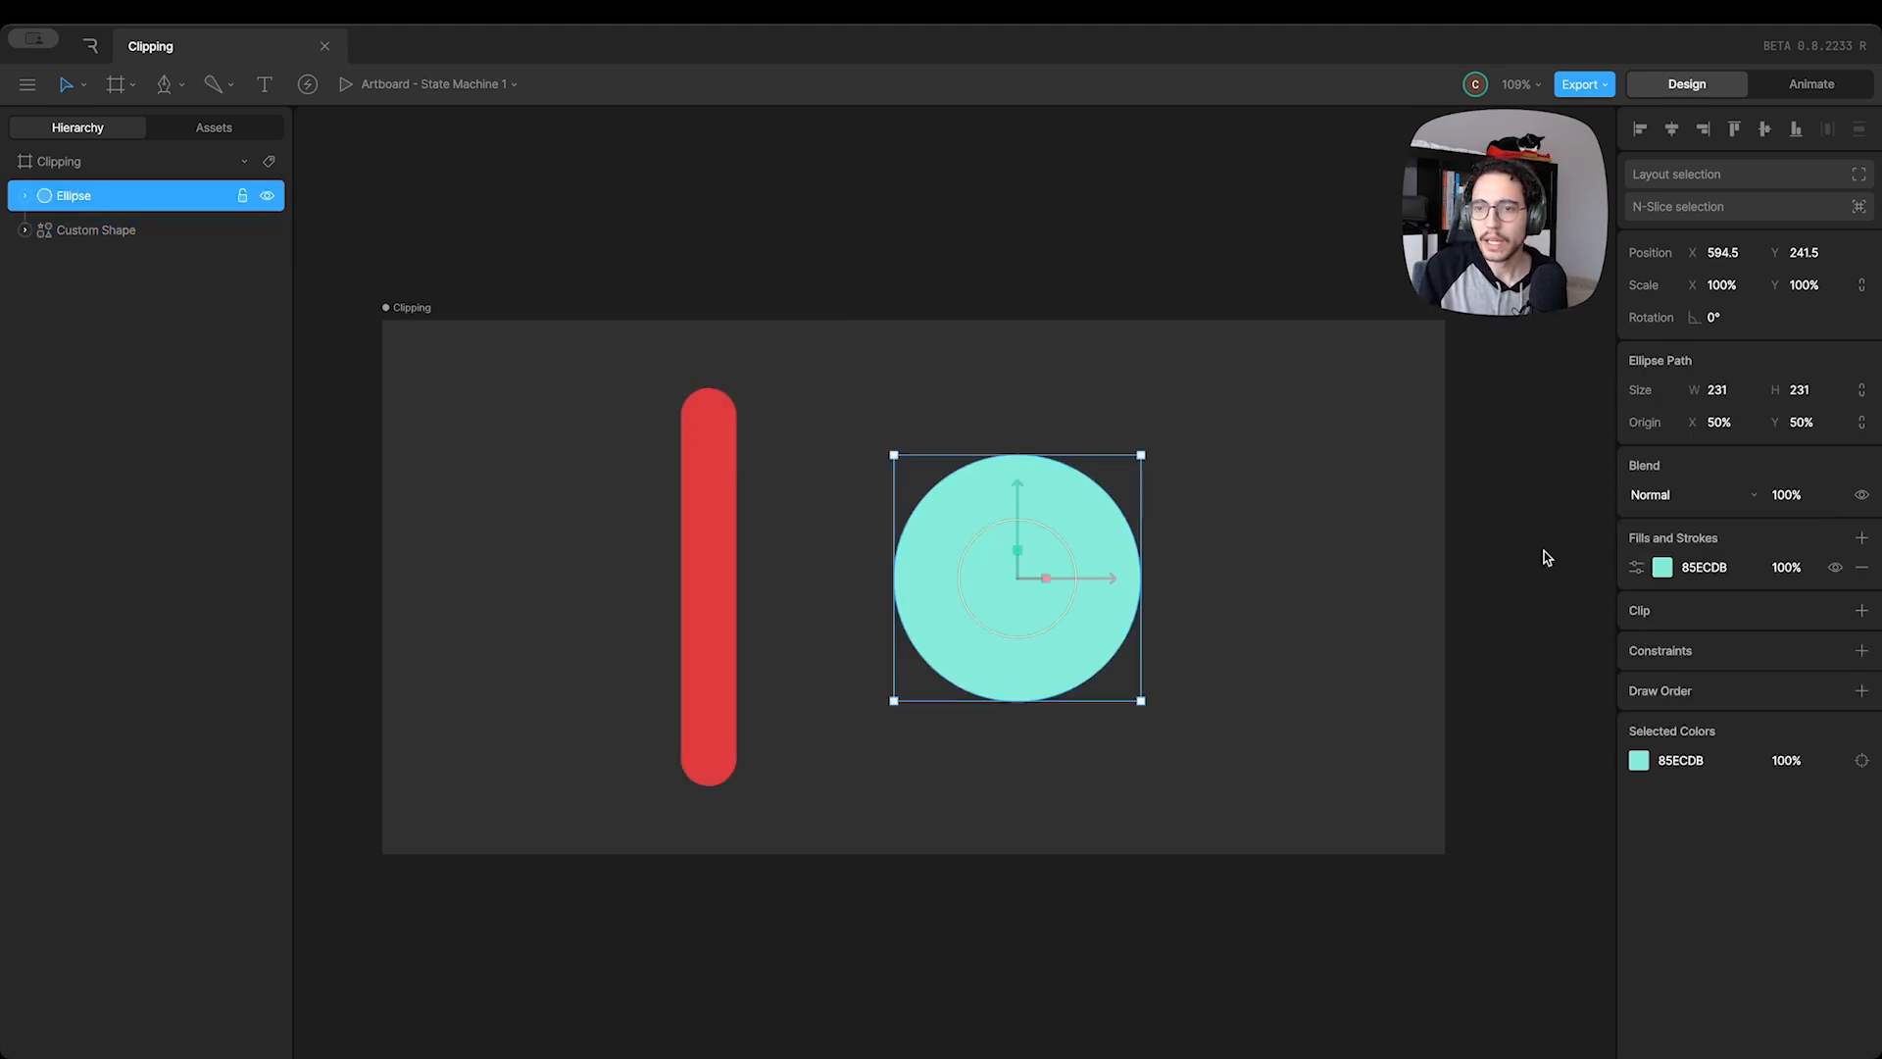
pyautogui.click(1859, 611)
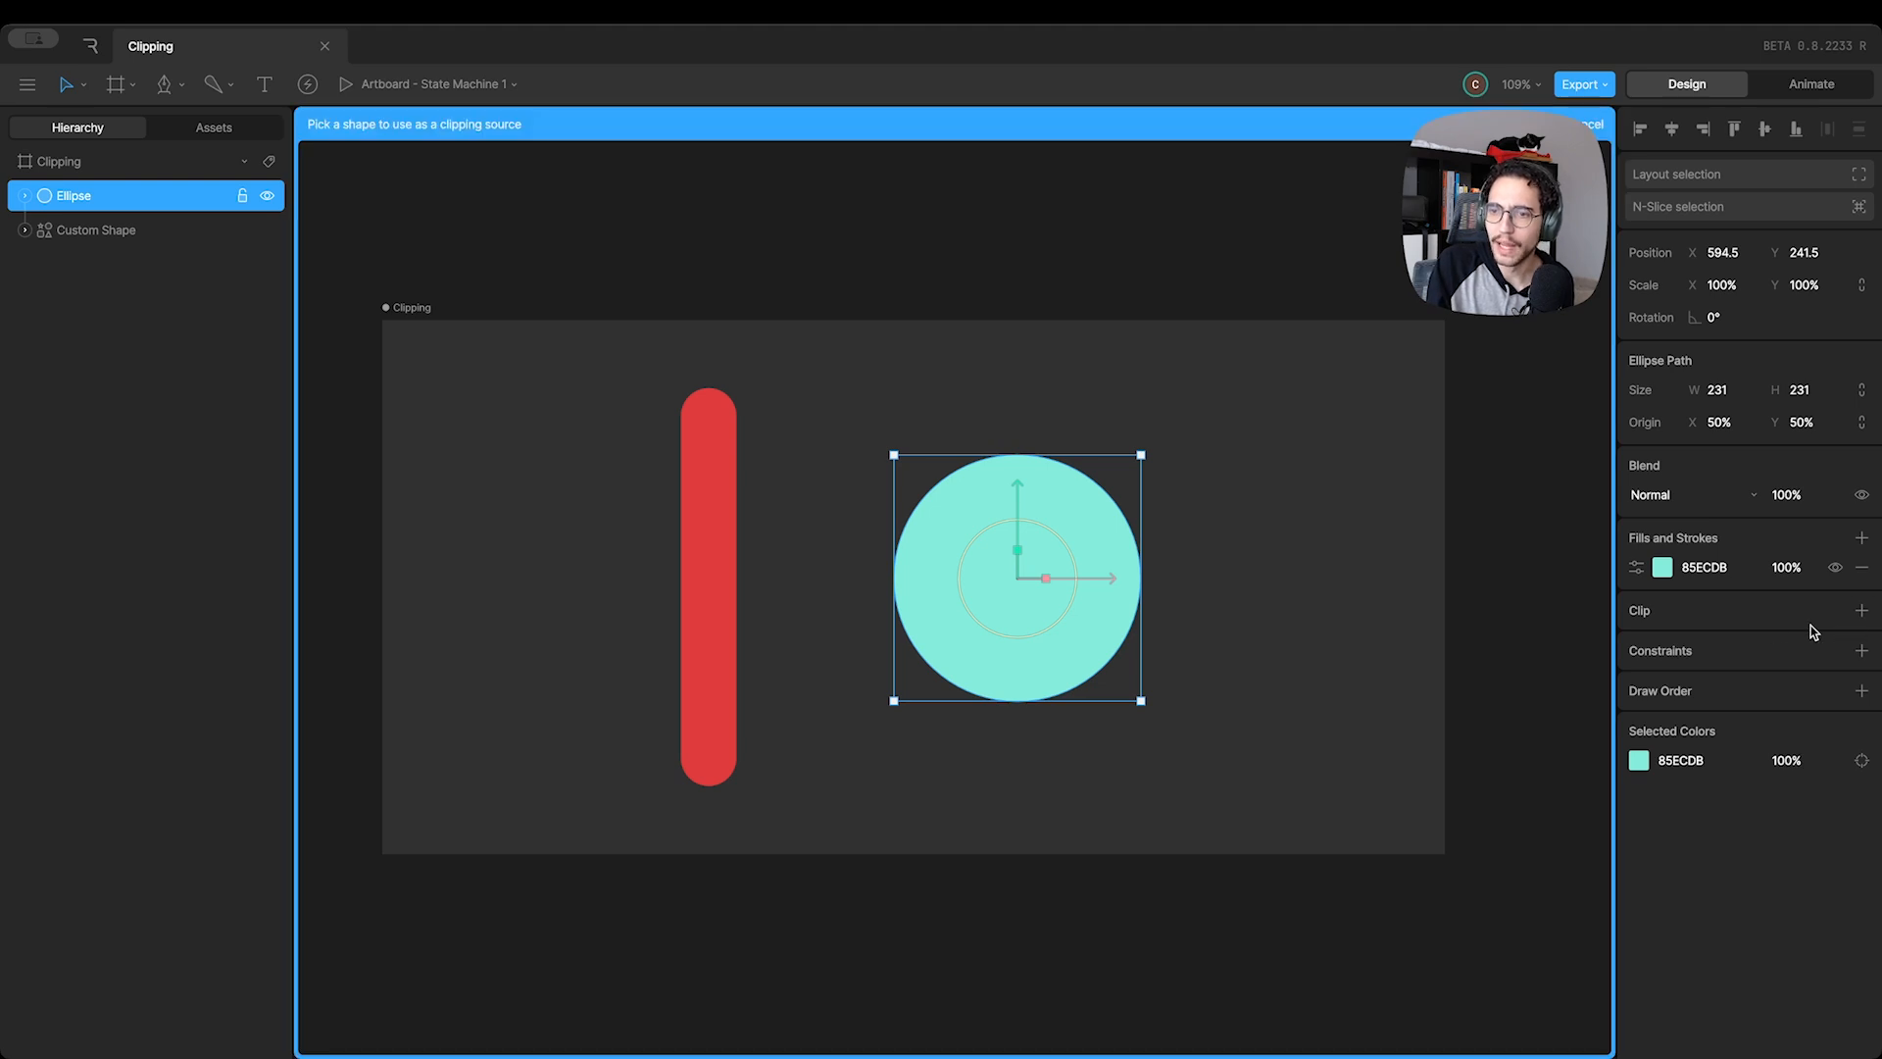
pyautogui.click(711, 524)
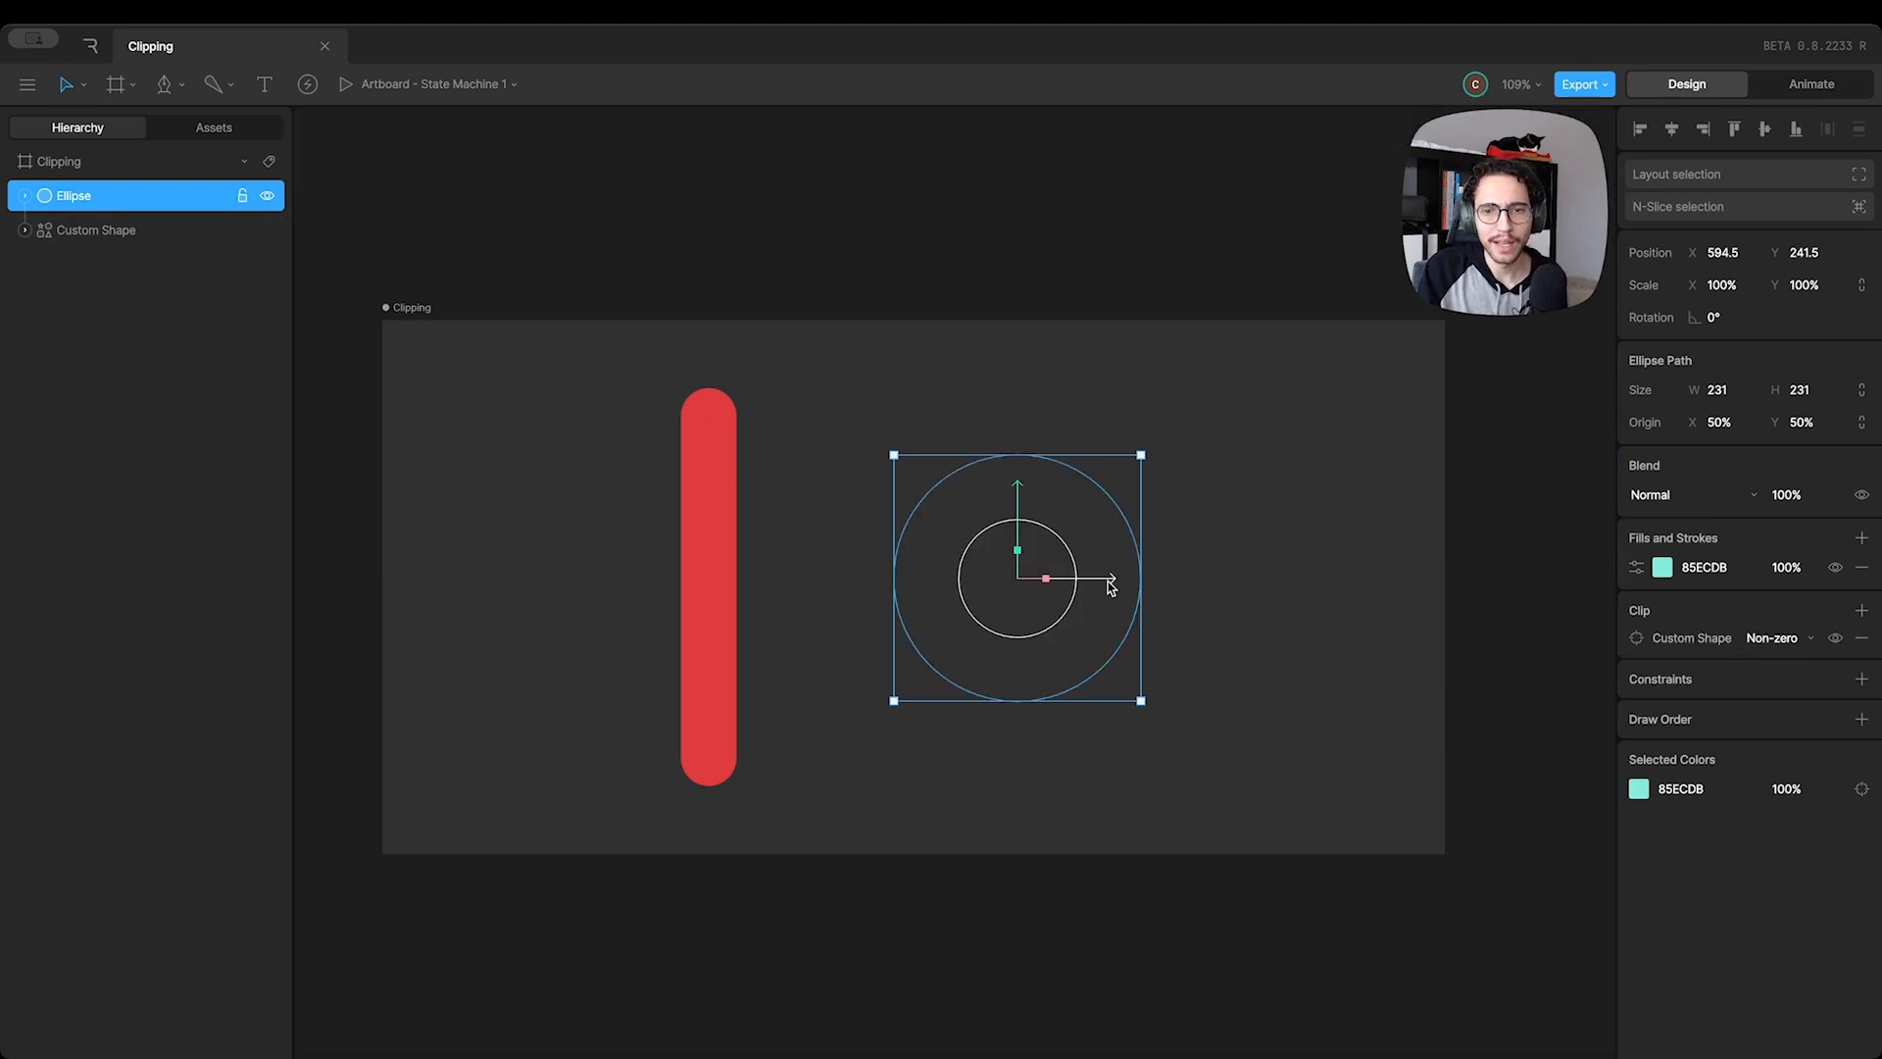
# Move the Ellipse over the red stroke to about X 348.5, and shift the Custom Shape to about X 281.5
pyautogui.moveTo(1111, 586); pyautogui.dragTo(840, 567)
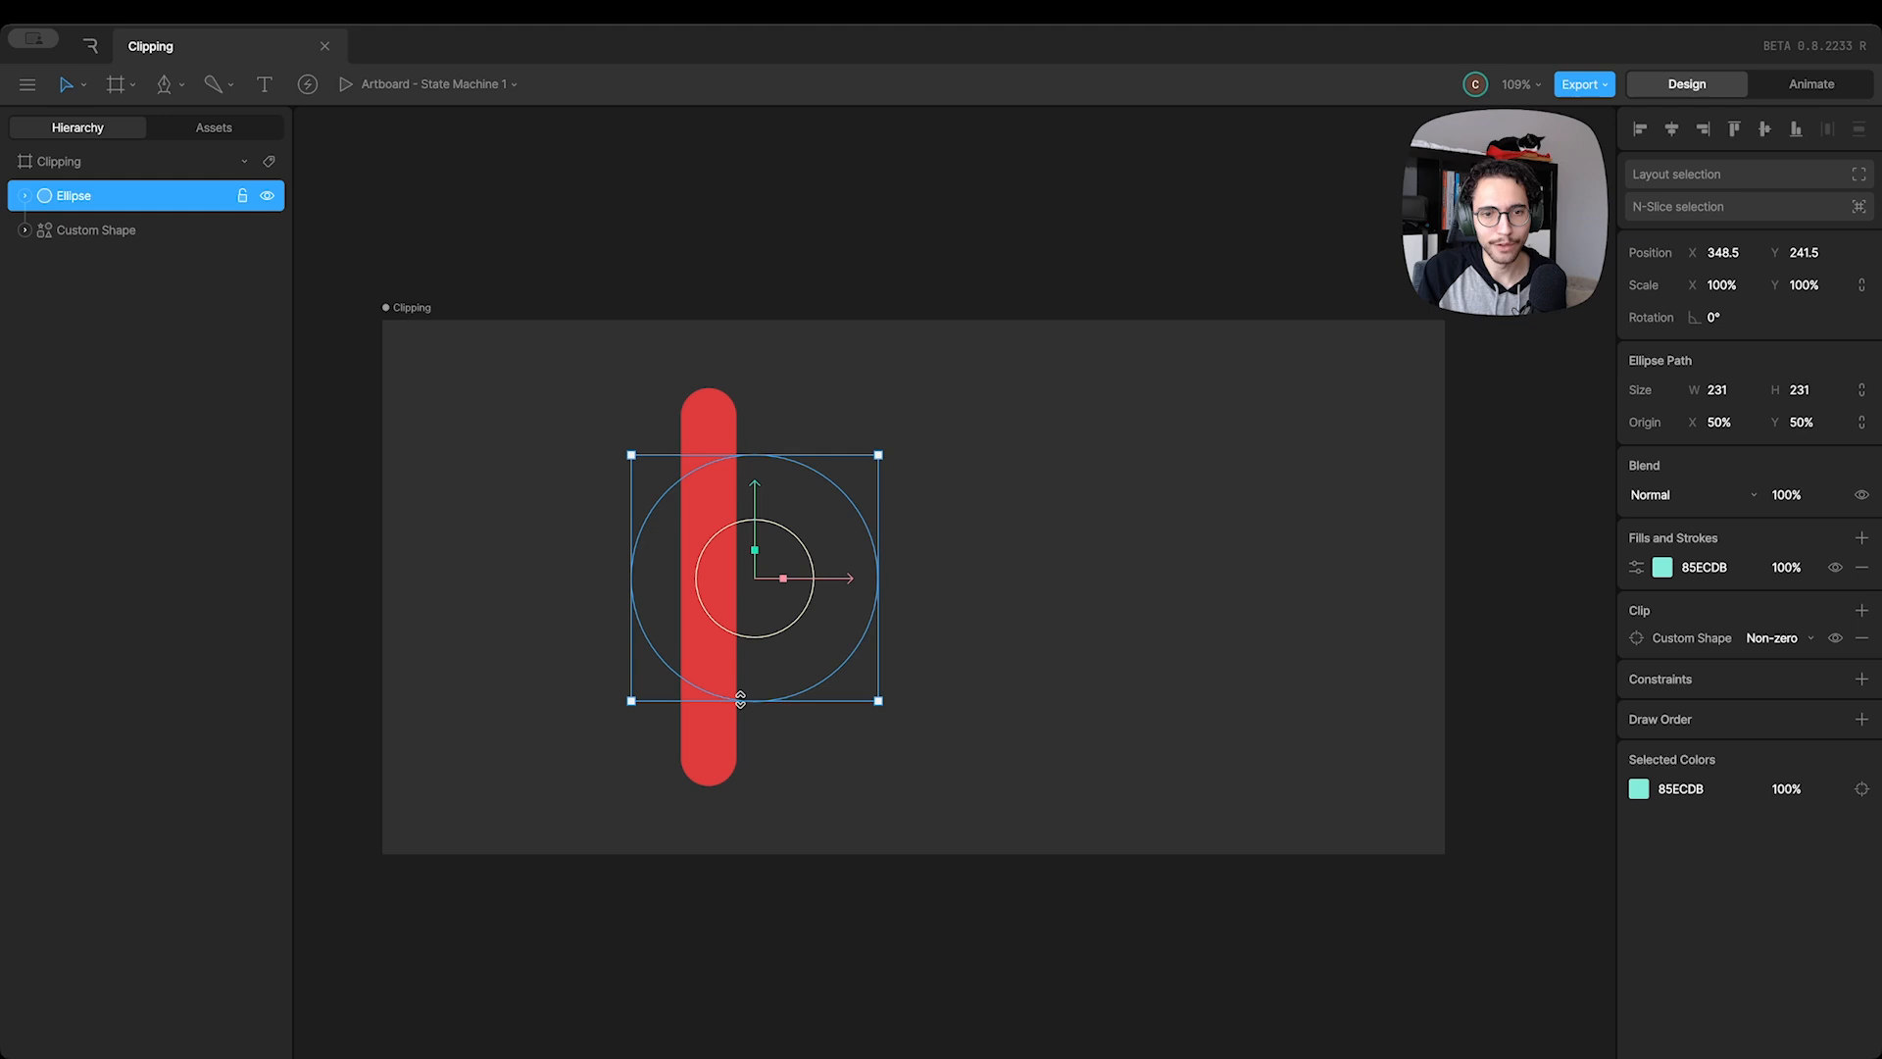
pyautogui.click(713, 424)
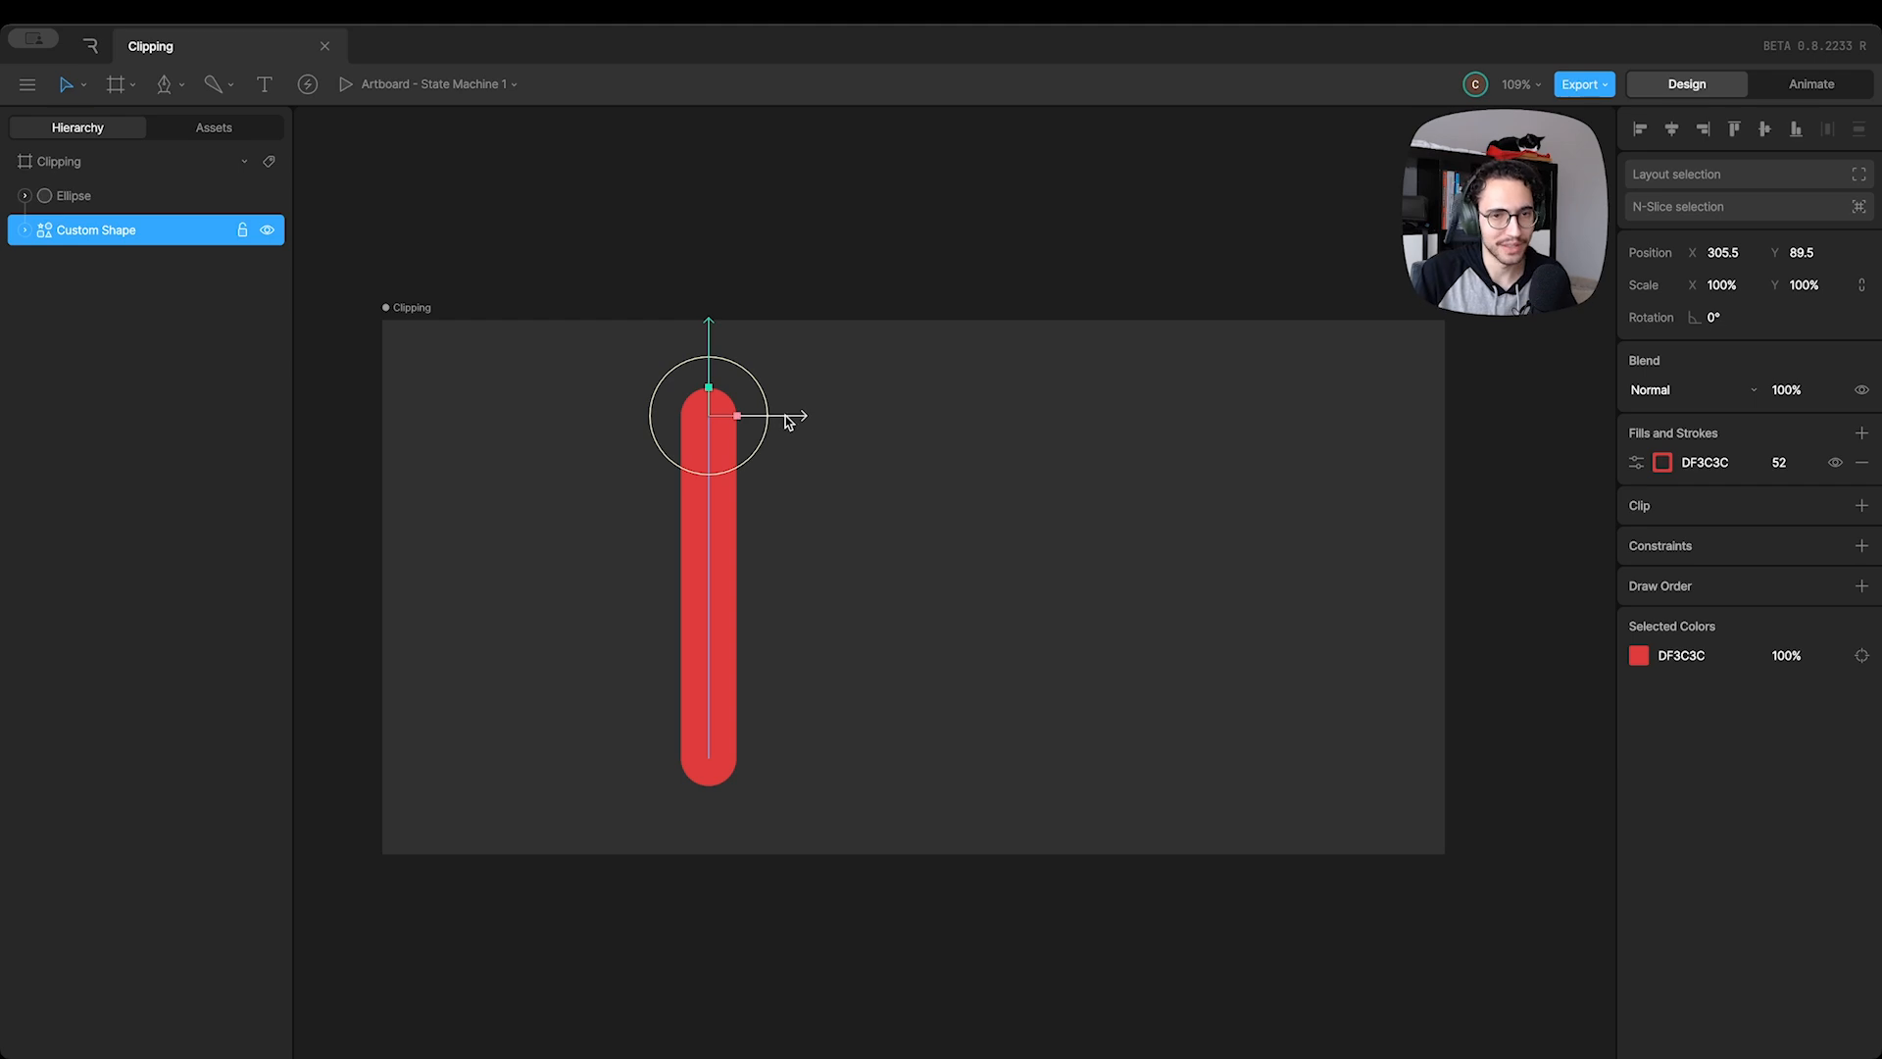
pyautogui.moveTo(799, 420); pyautogui.dragTo(769, 419)
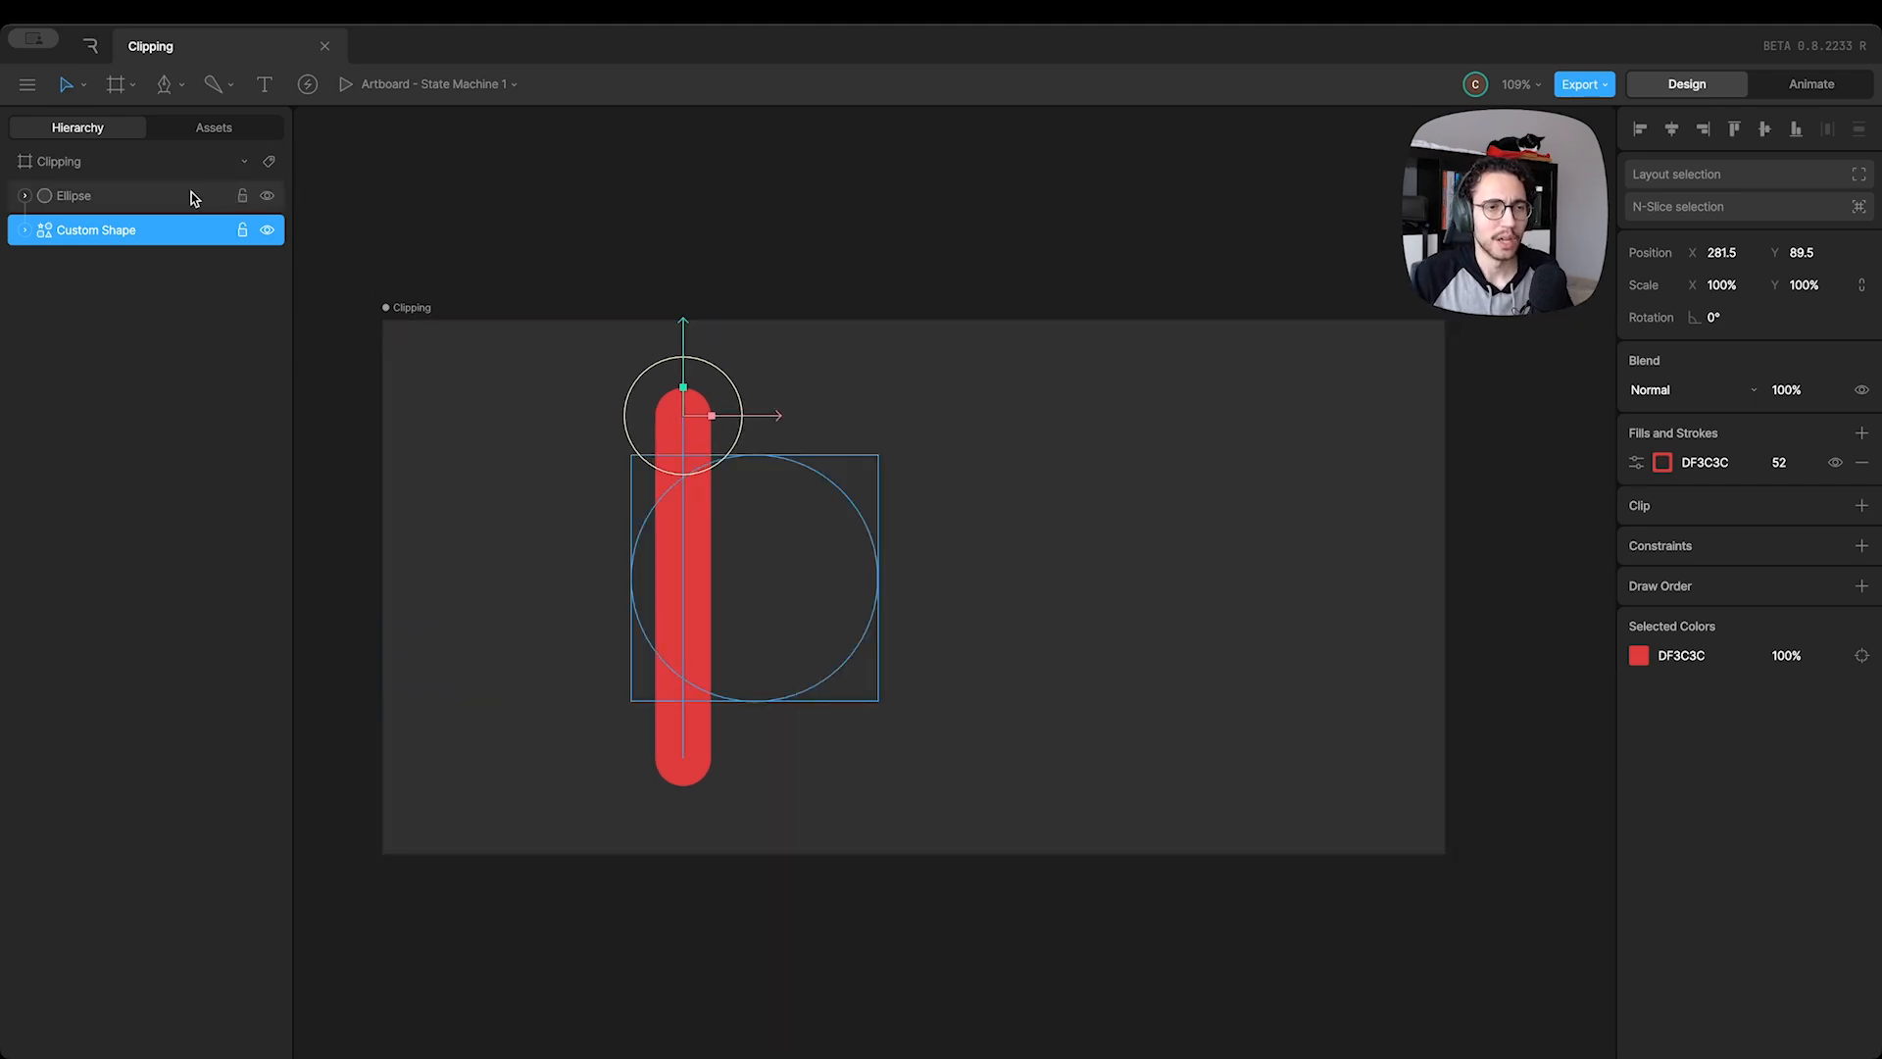
# Delete the red Custom Shape and draw a vertical rectangle about 69 by 365 across the Ellipse
pyautogui.press('Delete')
pyautogui.click(178, 88)
pyautogui.click(210, 186)
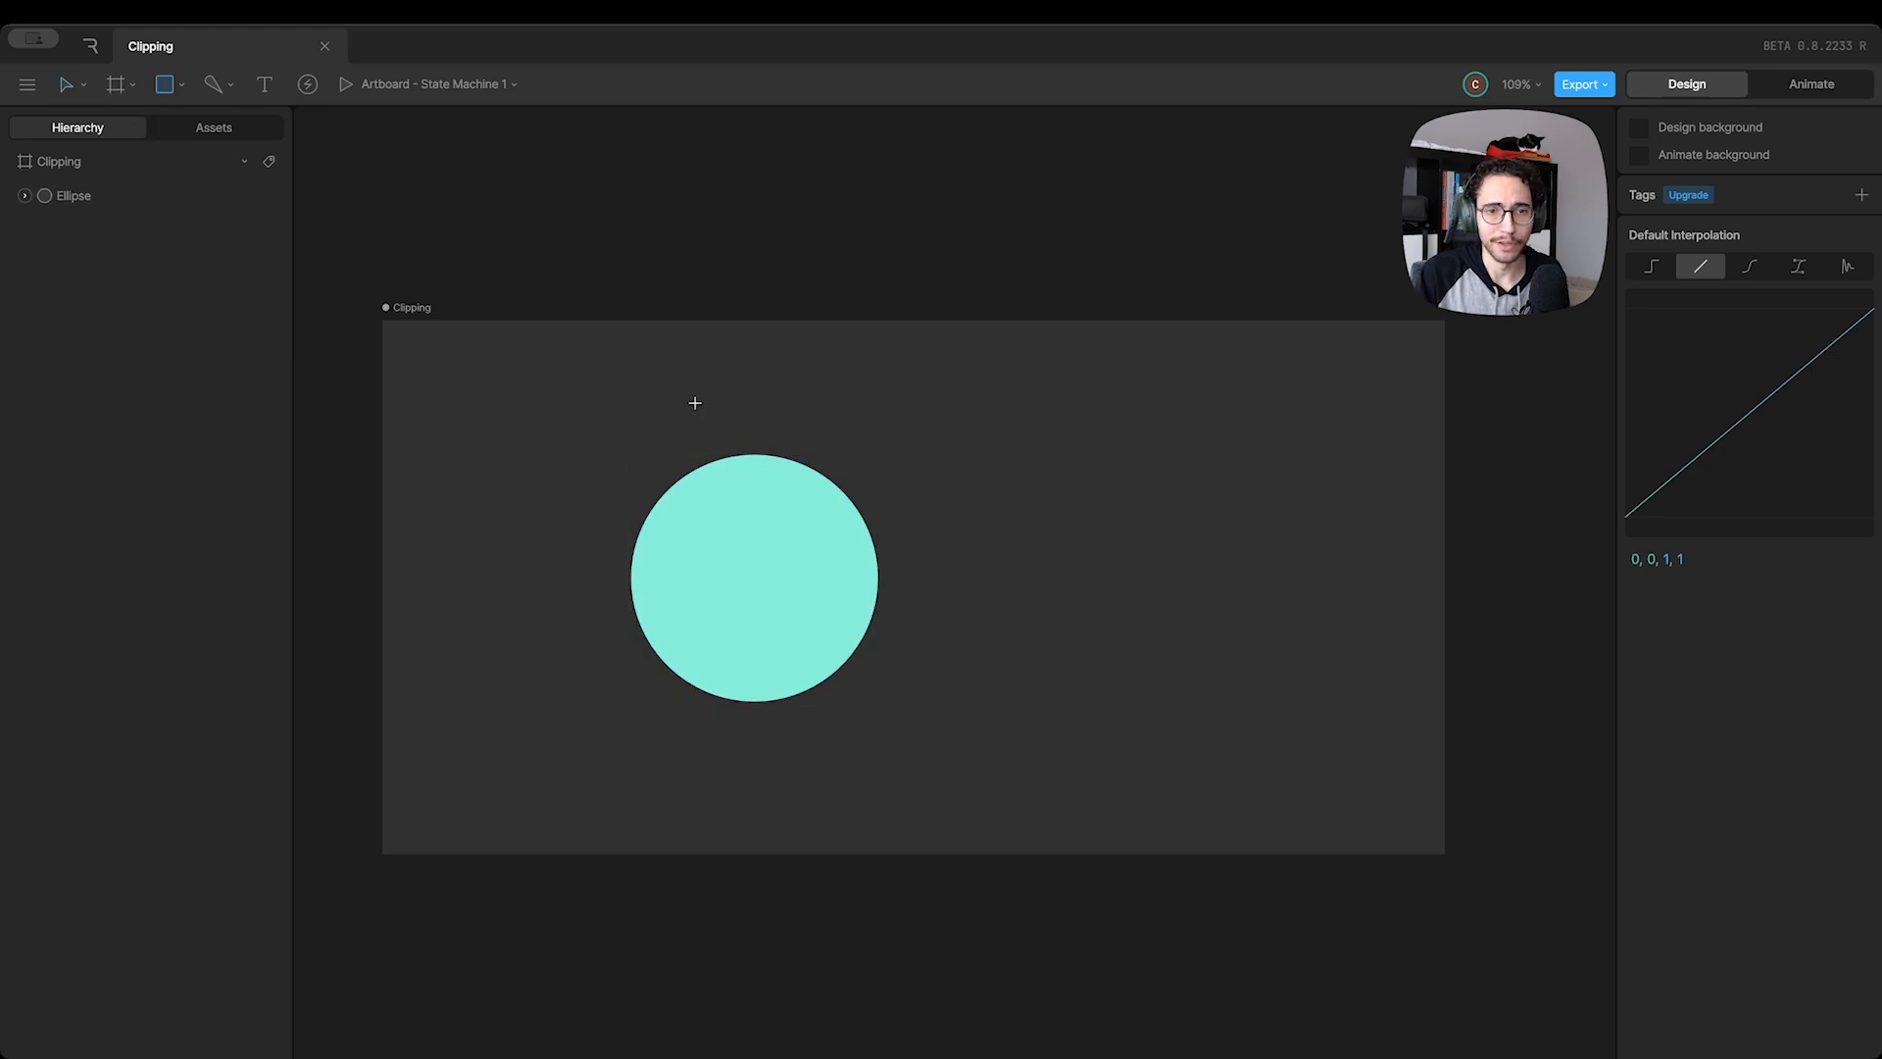
pyautogui.moveTo(691, 394); pyautogui.dragTo(763, 783)
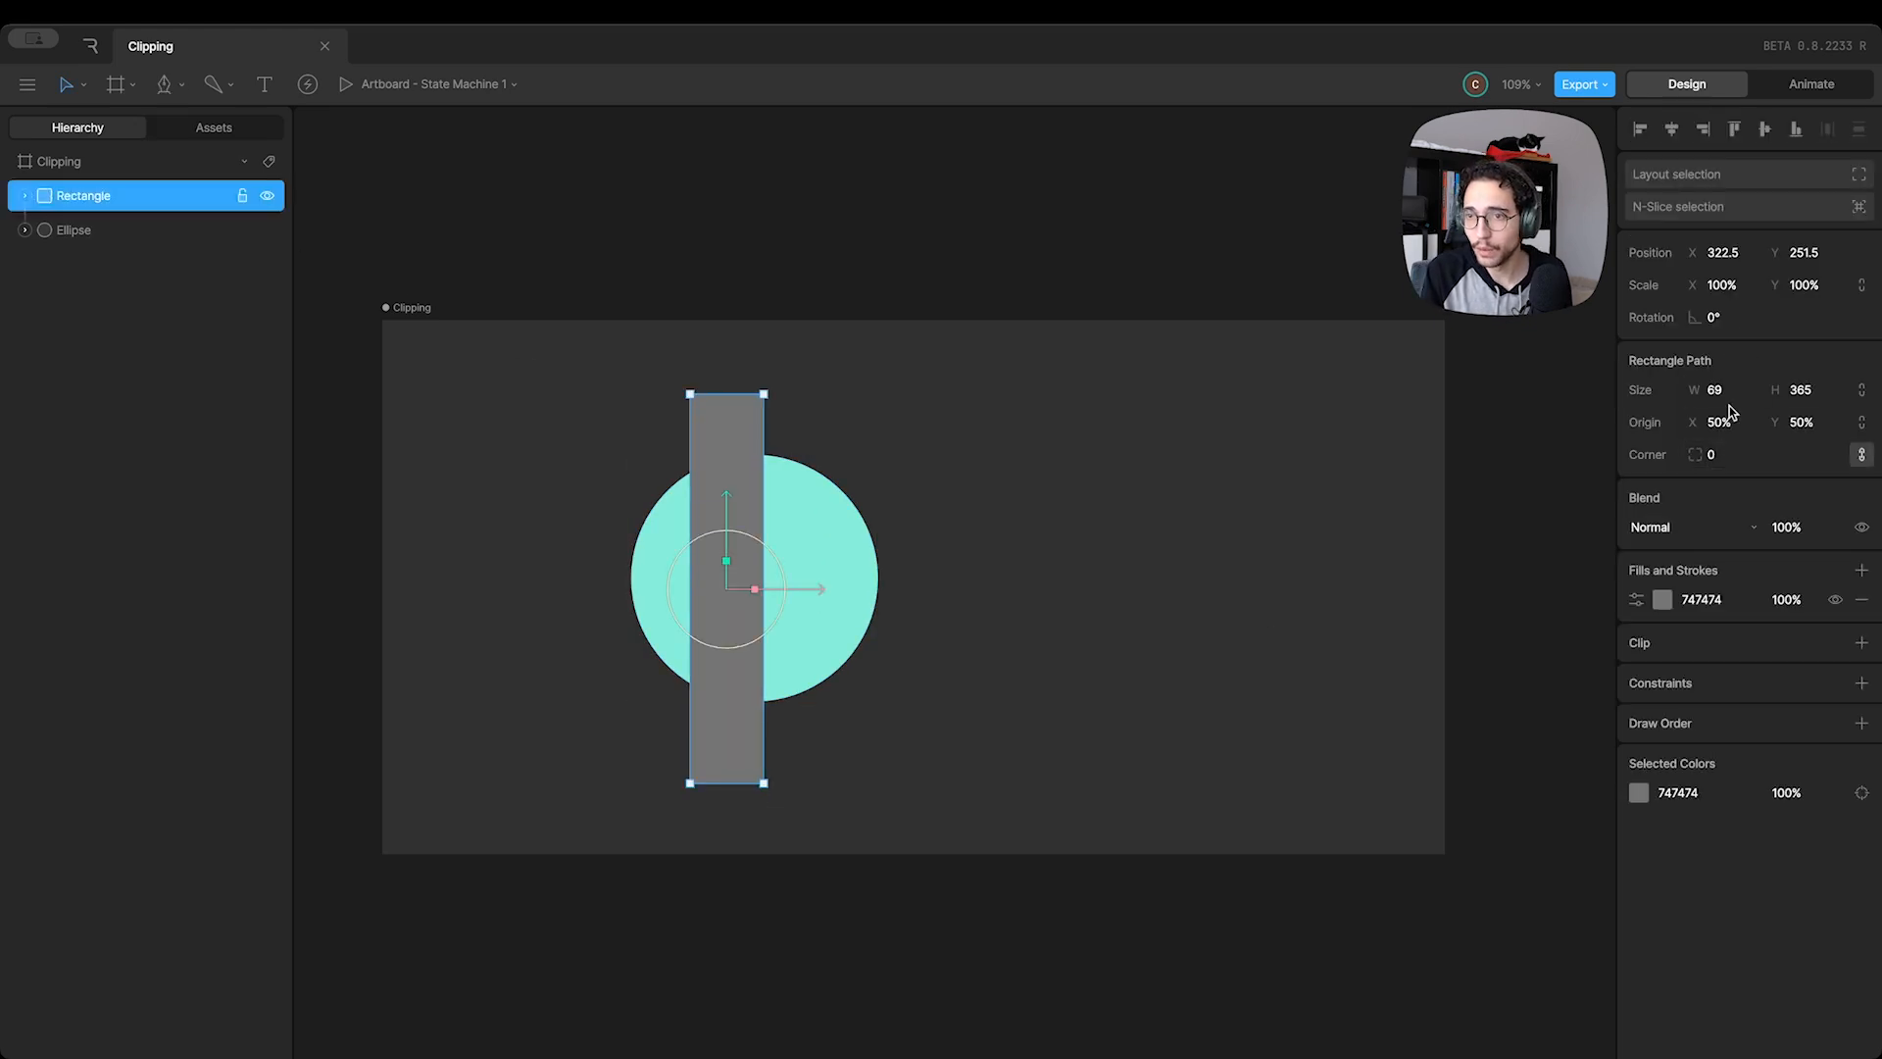
# Round the rectangle's corners to a radius of about 197 and change its fill to pure red
pyautogui.moveTo(1726, 453); pyautogui.dragTo(1713, 271)
pyautogui.click(1660, 601)
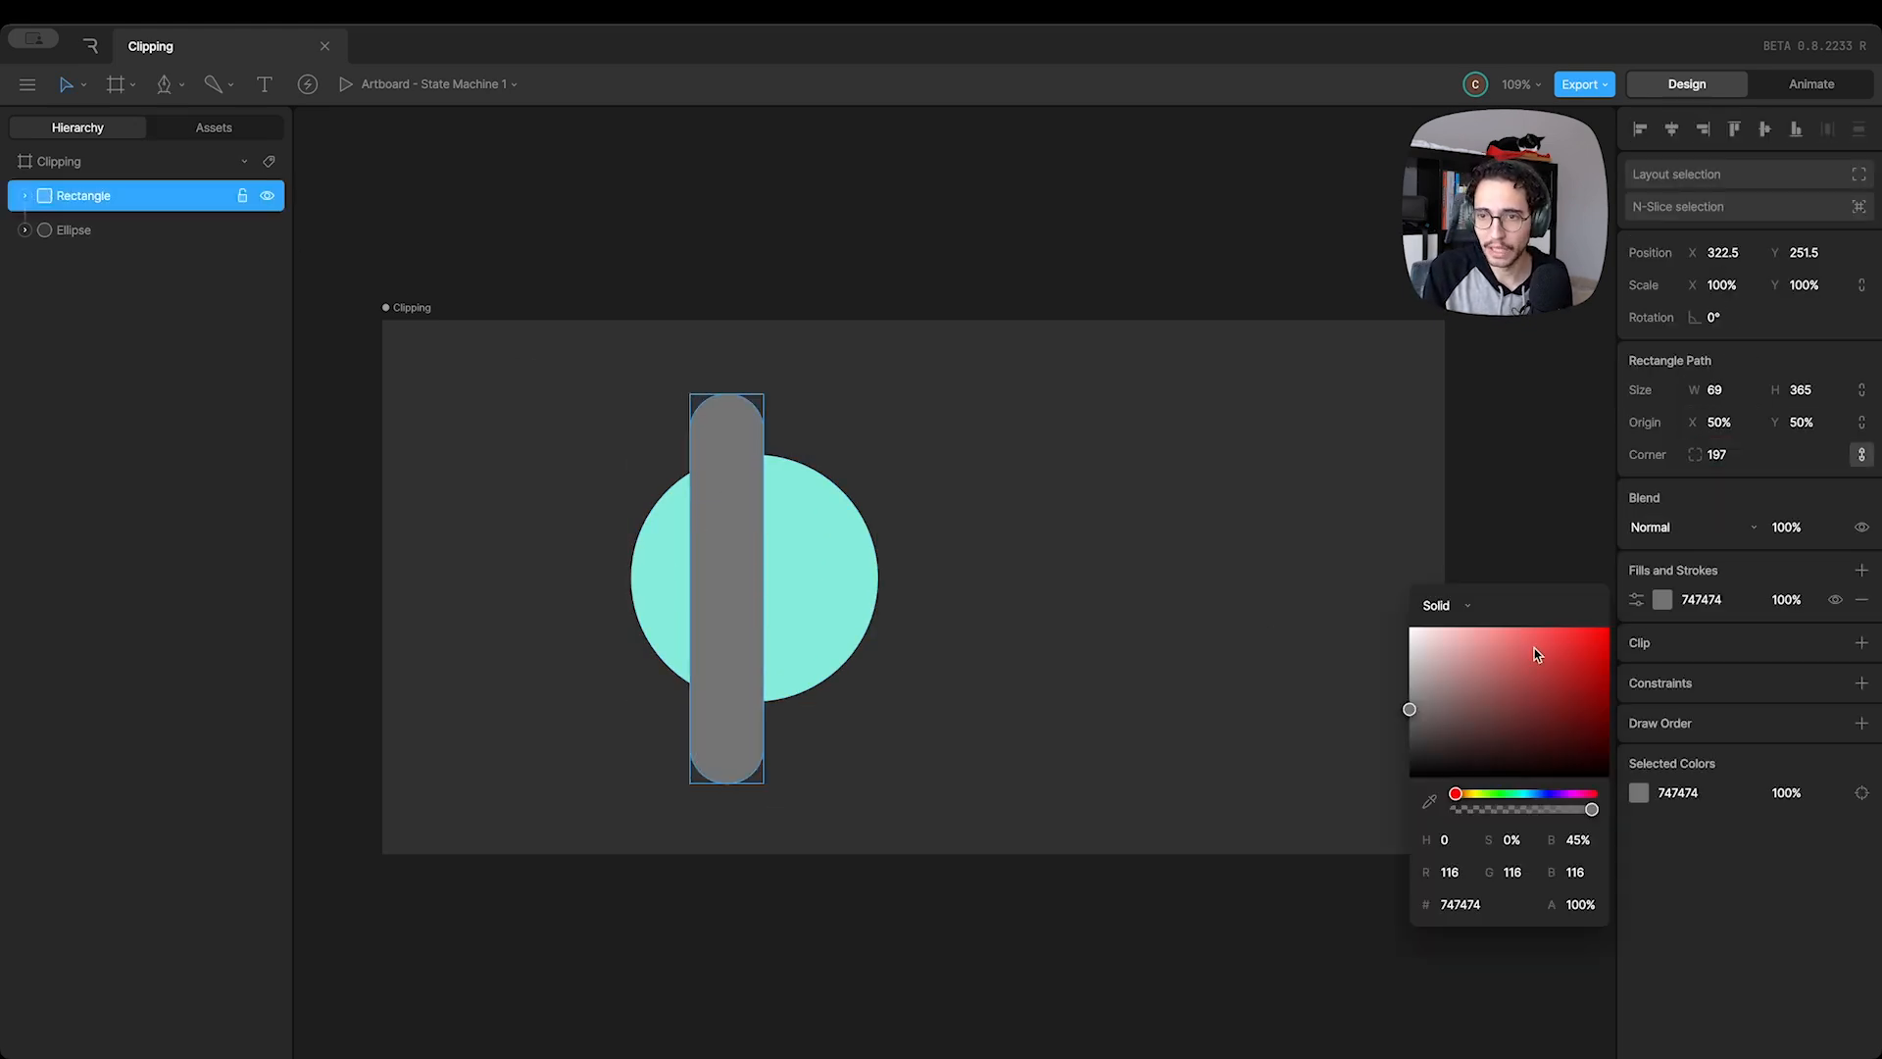
pyautogui.moveTo(1533, 649); pyautogui.dragTo(1609, 627)
# Stack the Ellipse above the red Rectangle, clip it with the Rectangle, and move the Ellipse sideways across it
pyautogui.click(98, 231)
pyautogui.moveTo(109, 228); pyautogui.dragTo(114, 185)
pyautogui.click(1862, 610)
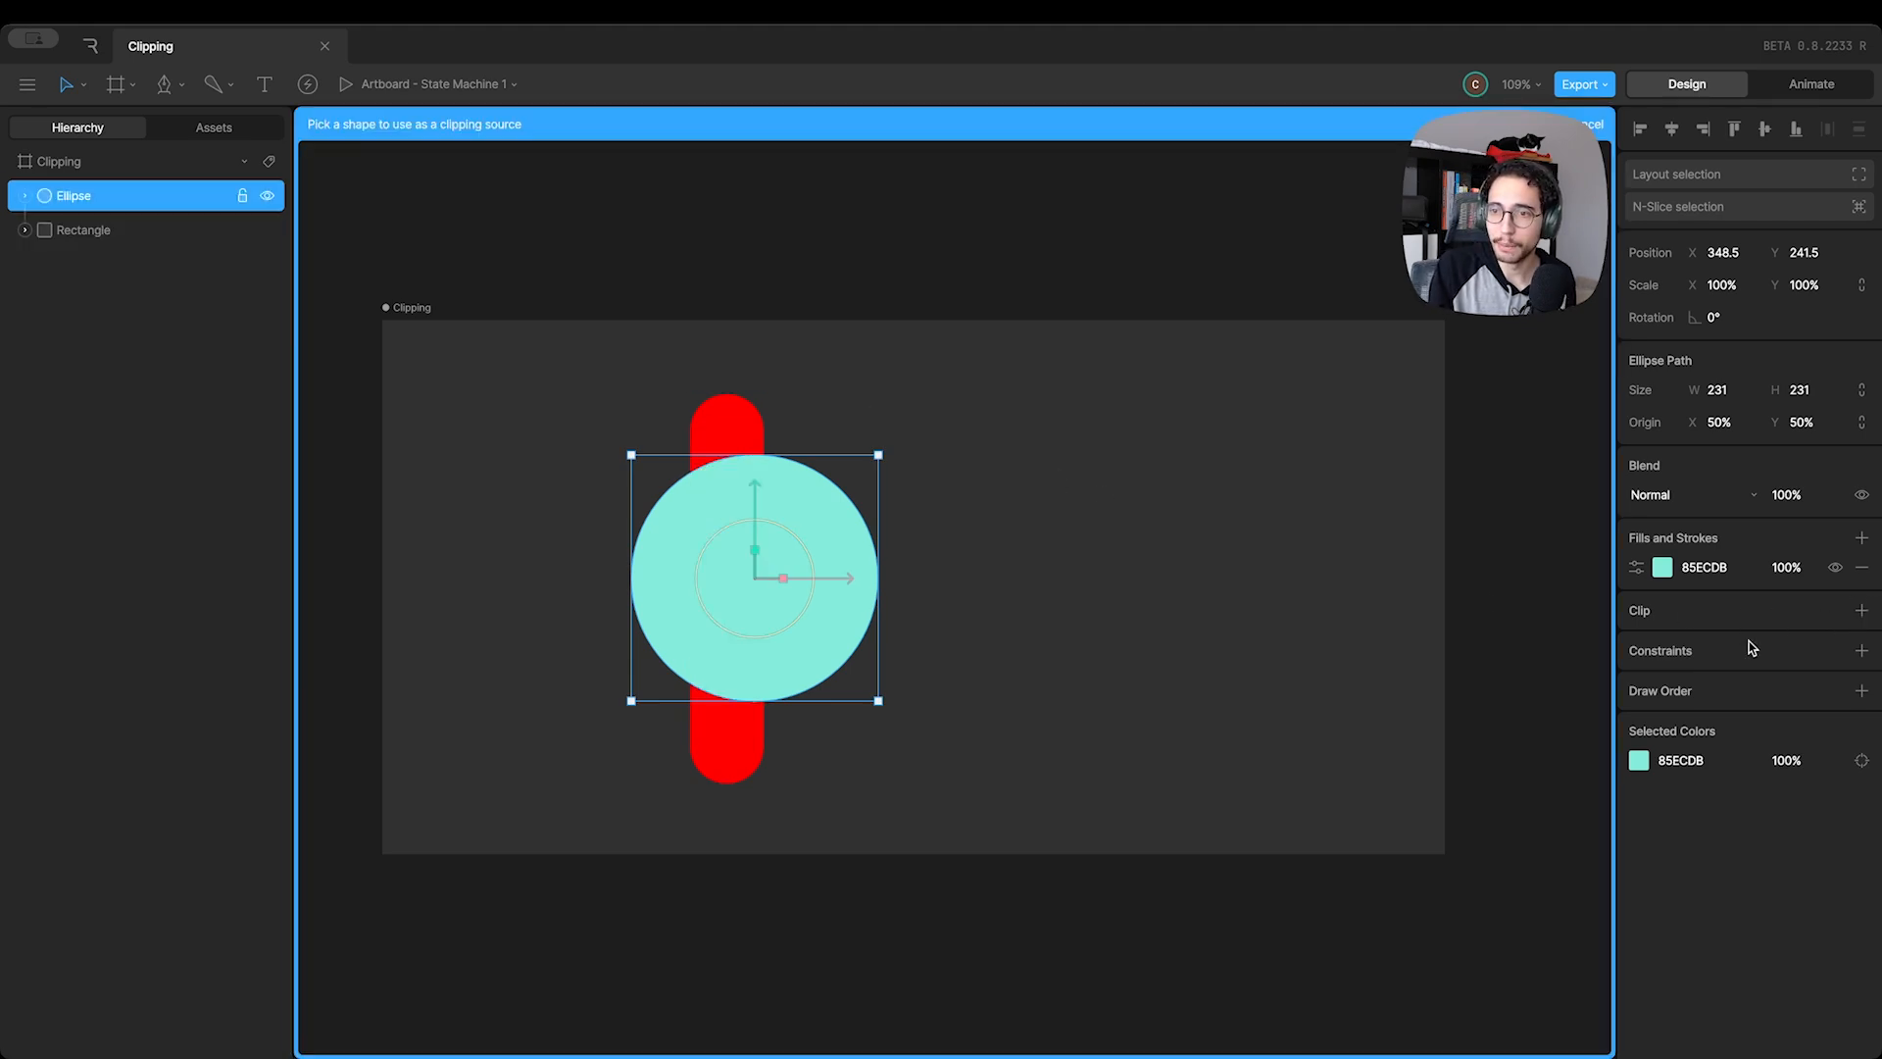
pyautogui.click(723, 424)
pyautogui.moveTo(805, 576); pyautogui.dragTo(916, 592)
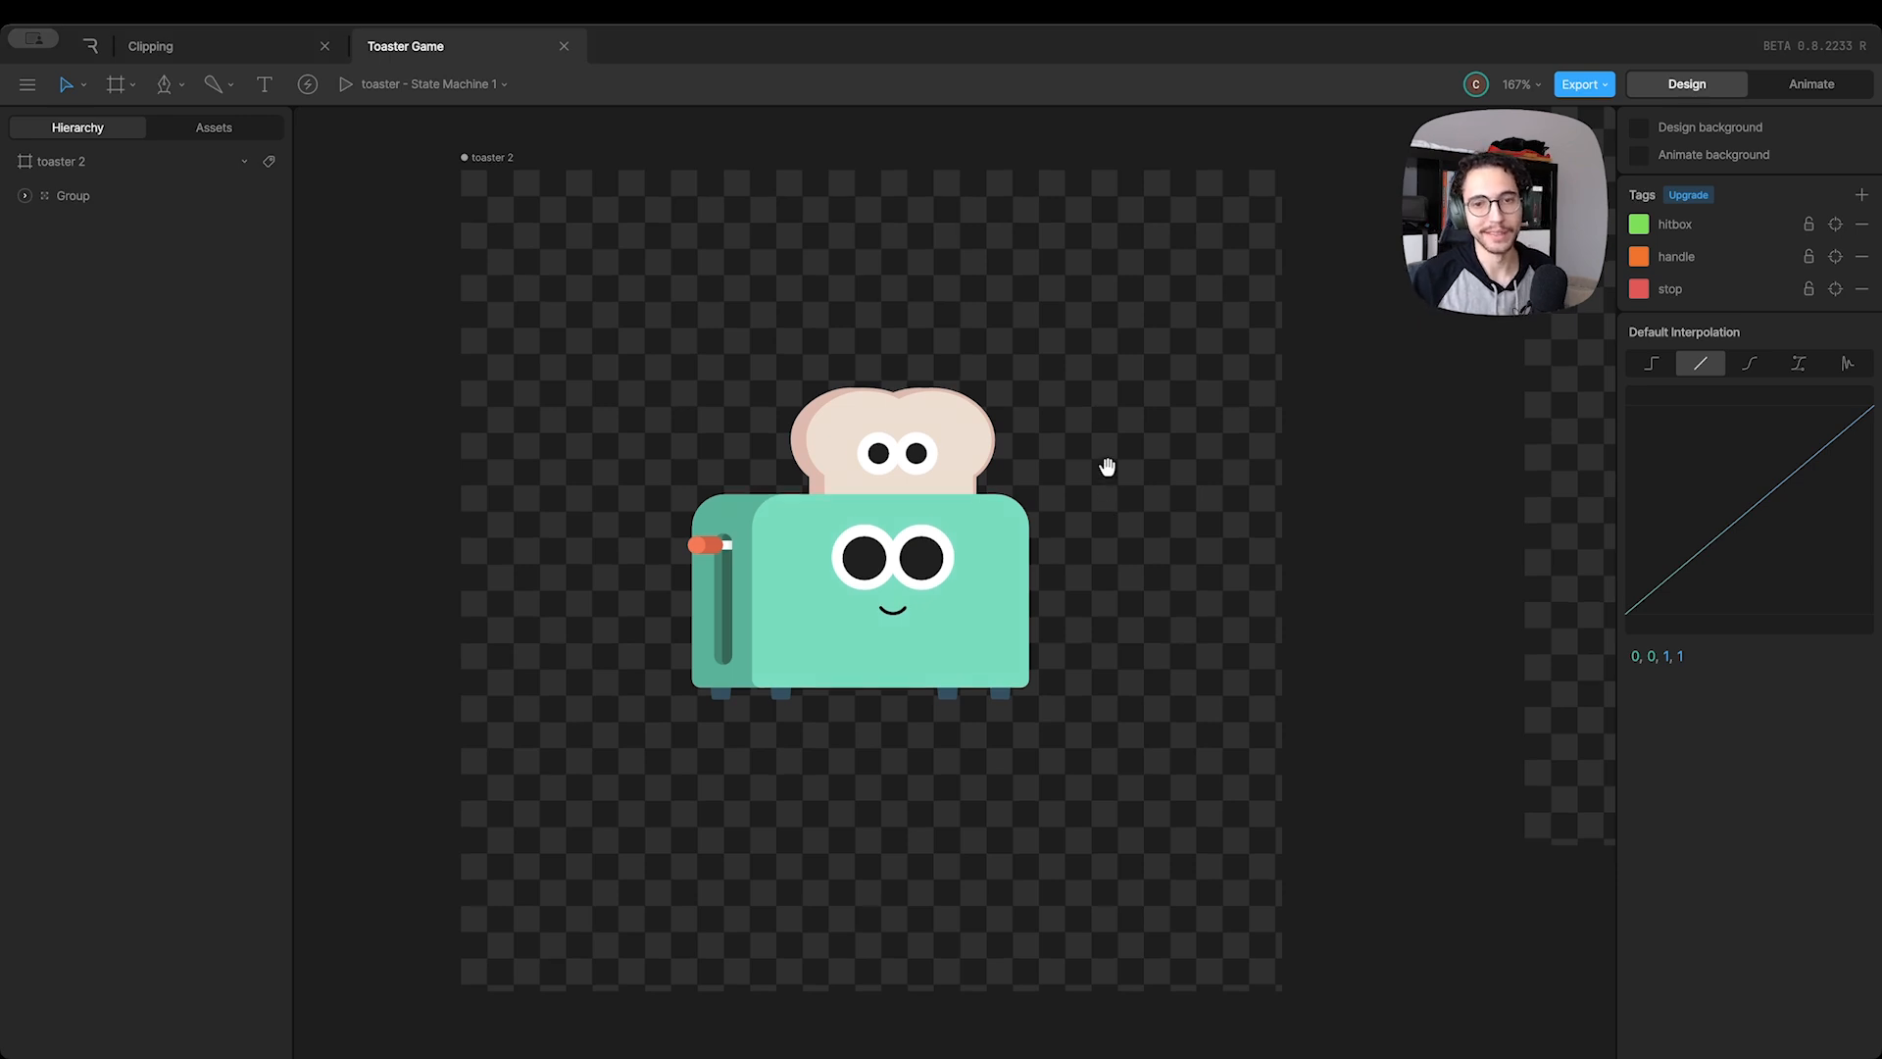
# Draw a 223 by 223 circle over the toaster and centre it horizontally and vertically on the artboard
pyautogui.scroll(-1, 1099, 468)
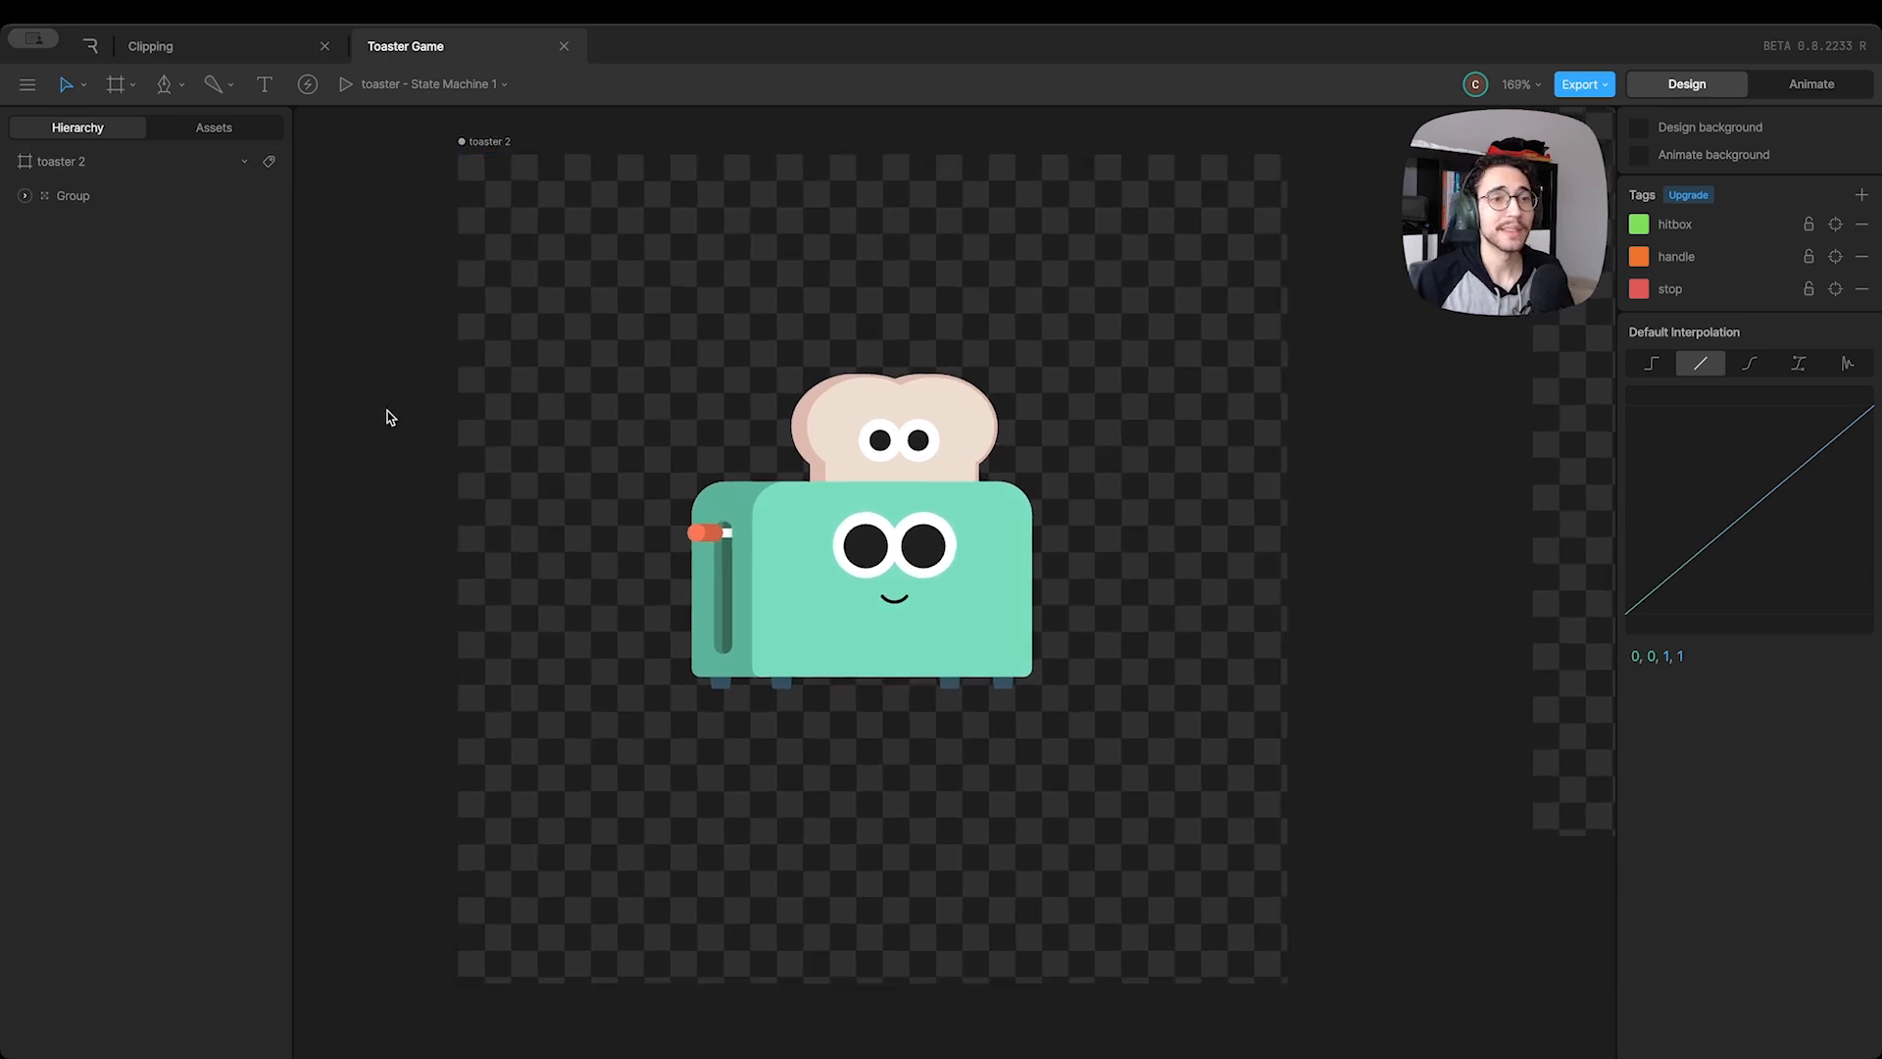
pyautogui.click(181, 90)
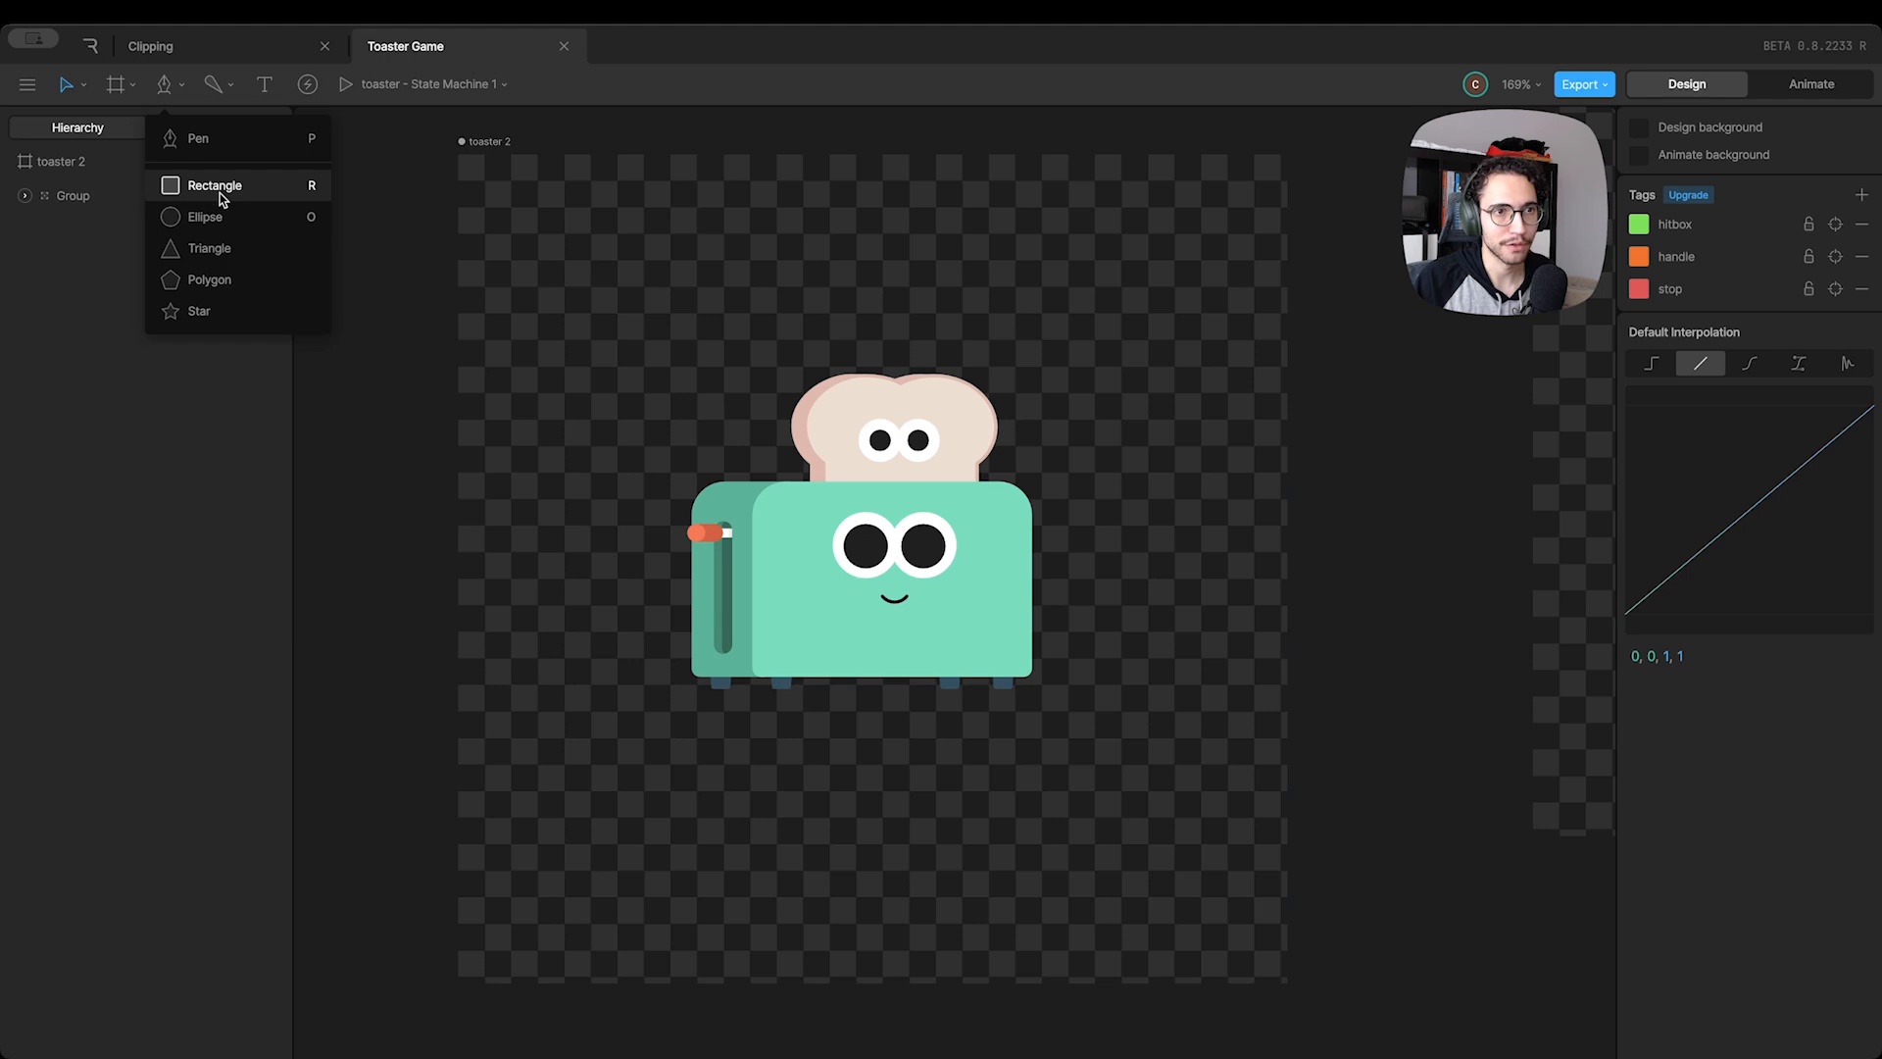
pyautogui.click(210, 217)
pyautogui.moveTo(572, 259); pyautogui.dragTo(941, 622)
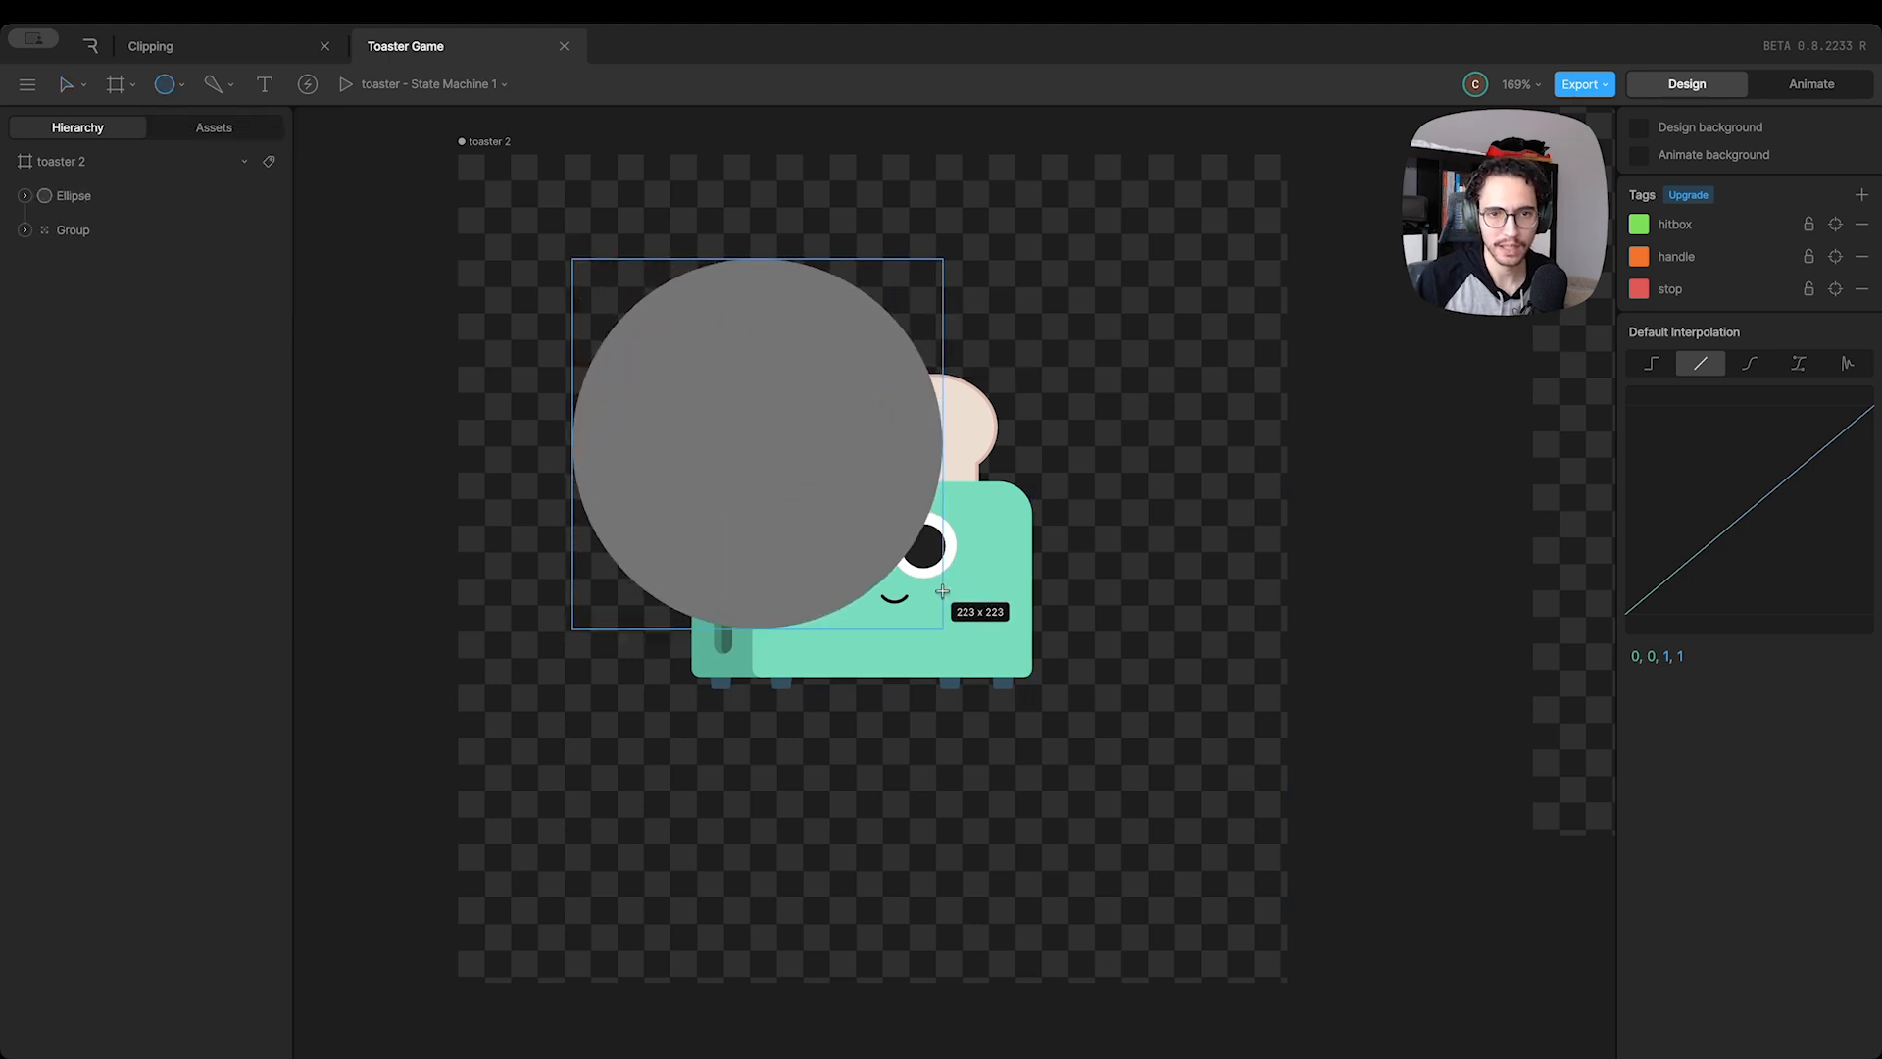
pyautogui.moveTo(796, 535); pyautogui.dragTo(953, 619)
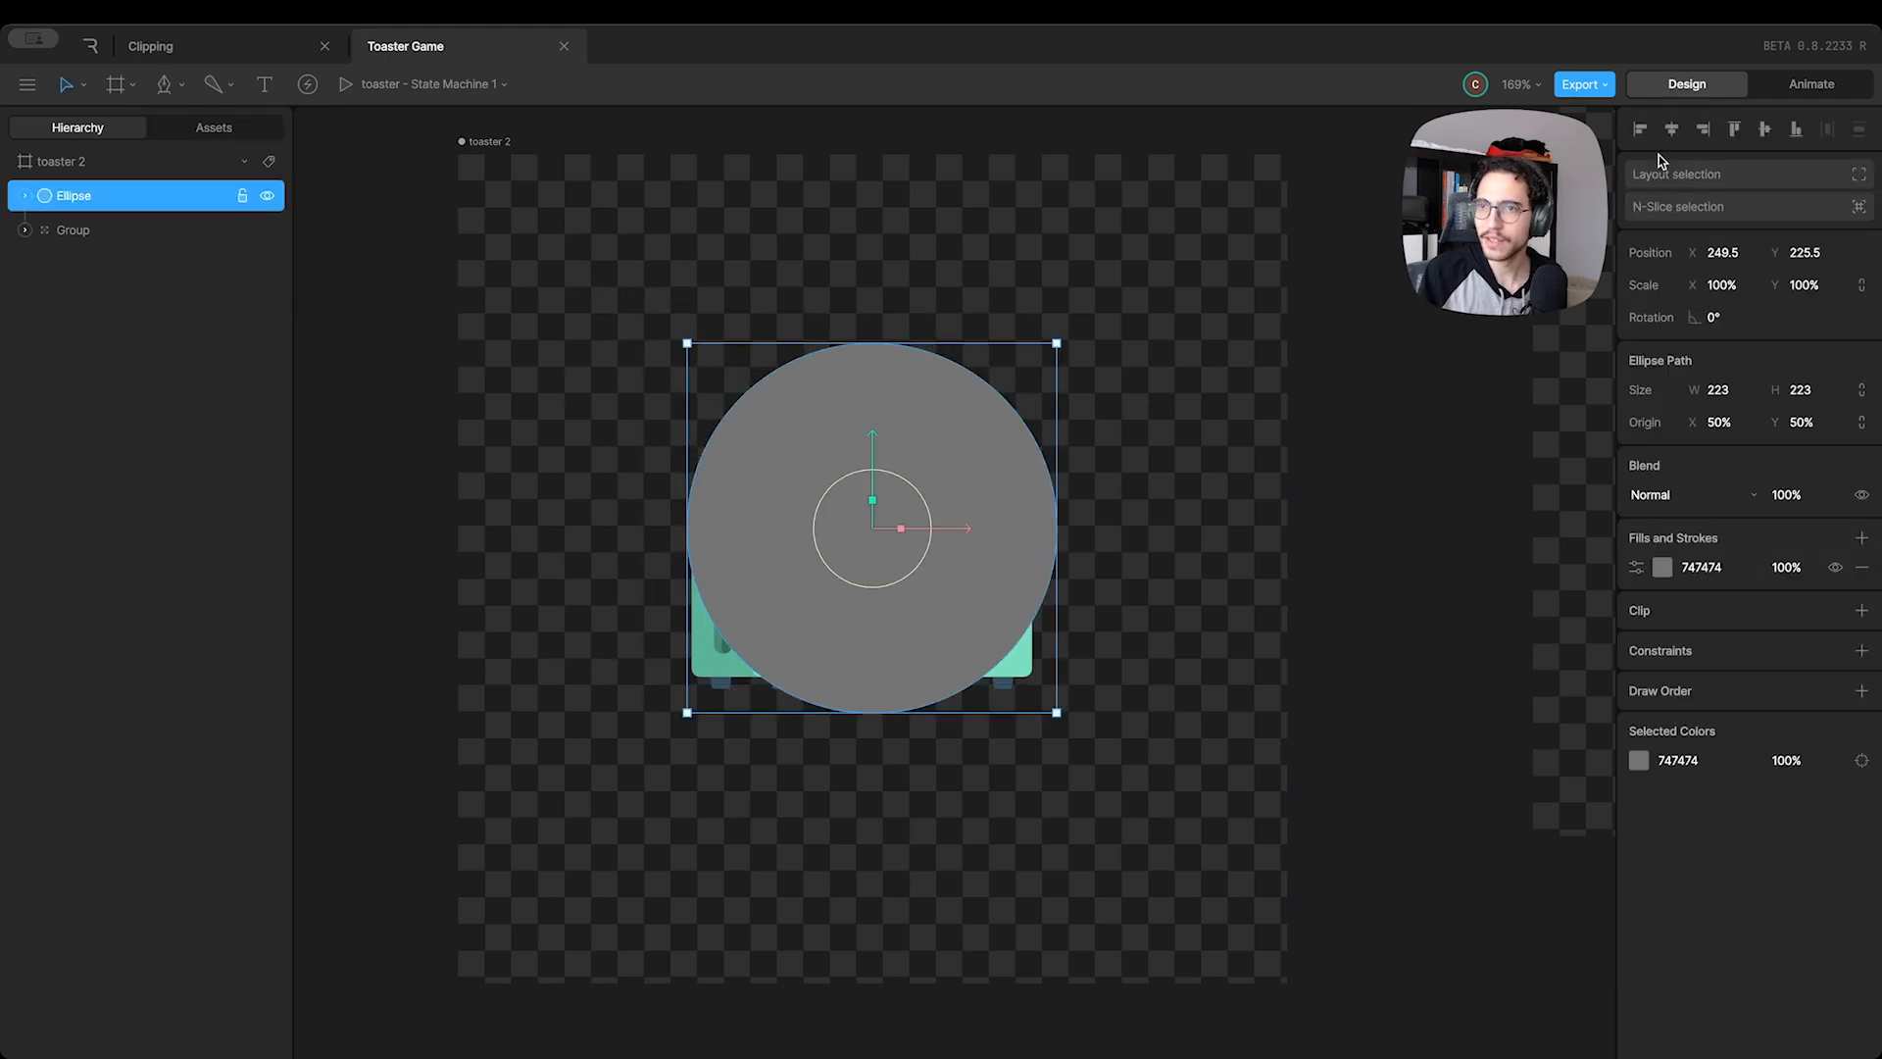
pyautogui.click(1671, 128)
pyautogui.click(1764, 129)
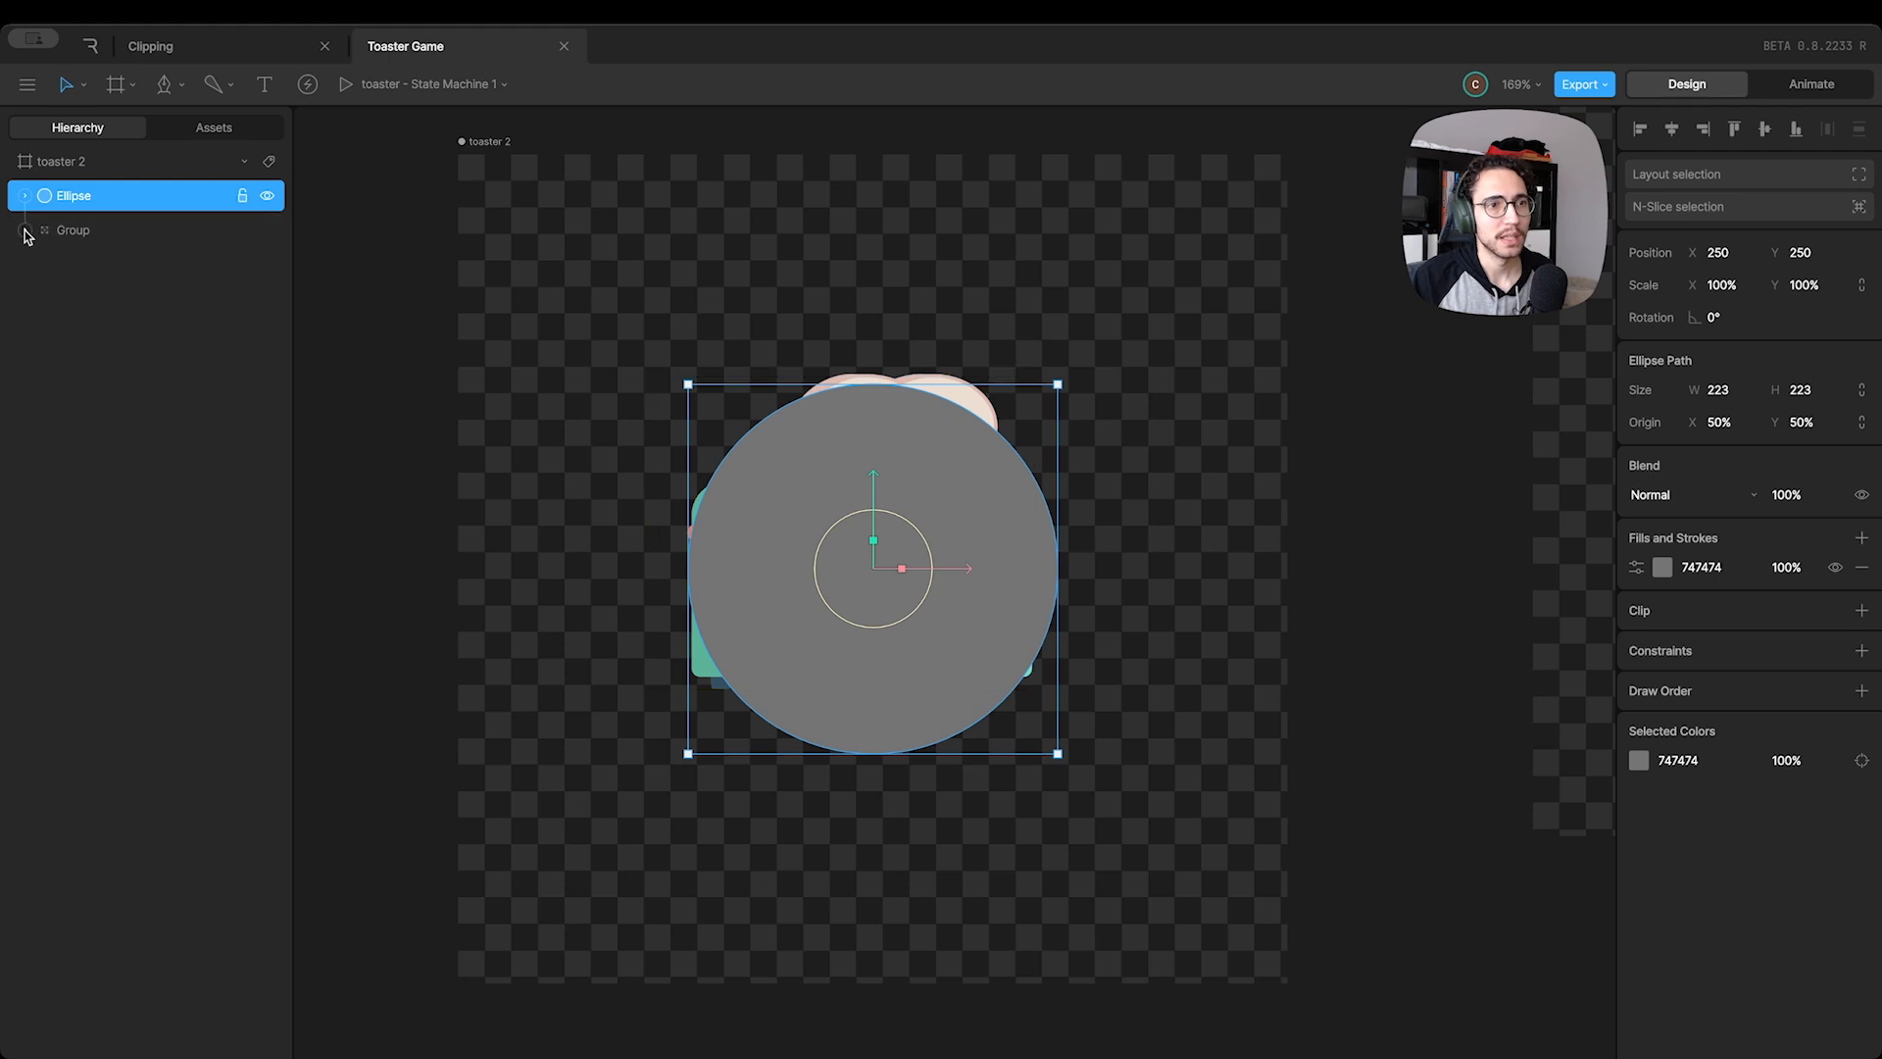
# Rename the toaster group as "Torradira" and place it above the Ellipse in the layer order
pyautogui.doubleClick(85, 232)
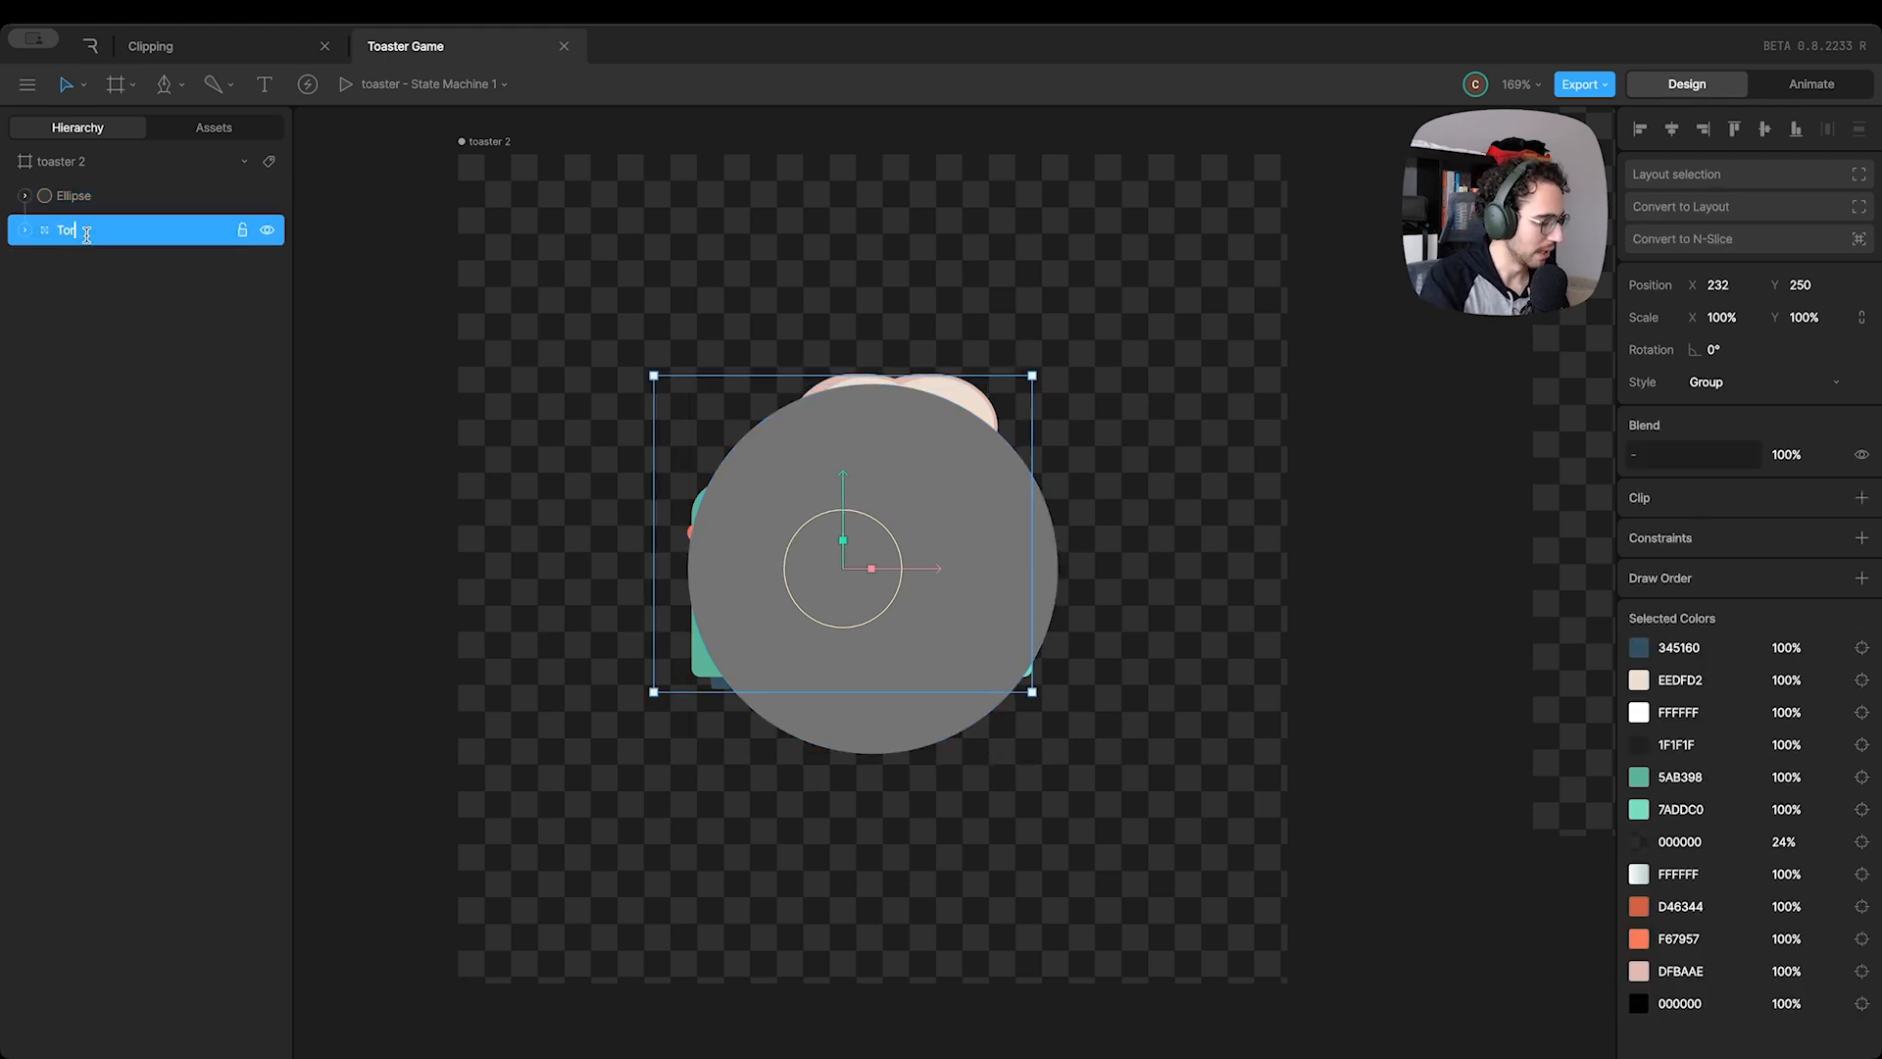
pyautogui.write('Torradeira')
pyautogui.press('Return')
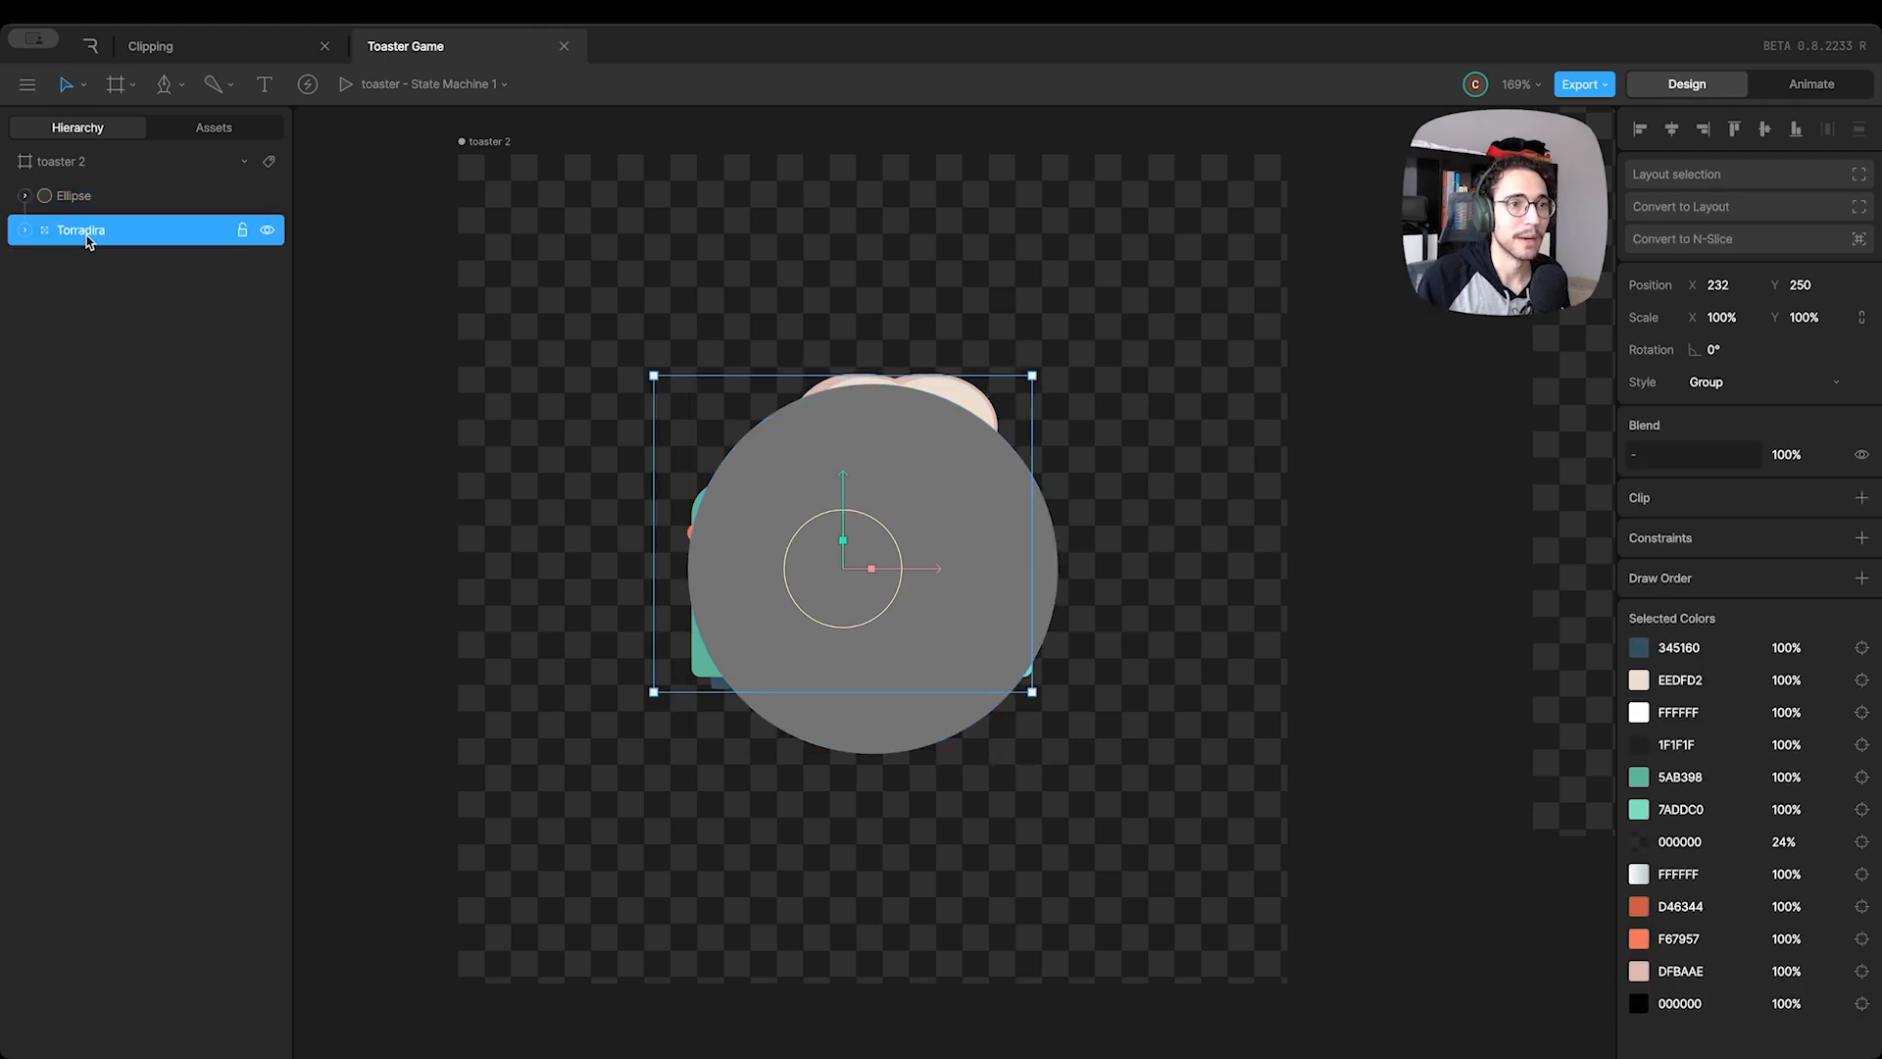
pyautogui.moveTo(101, 227); pyautogui.dragTo(101, 196)
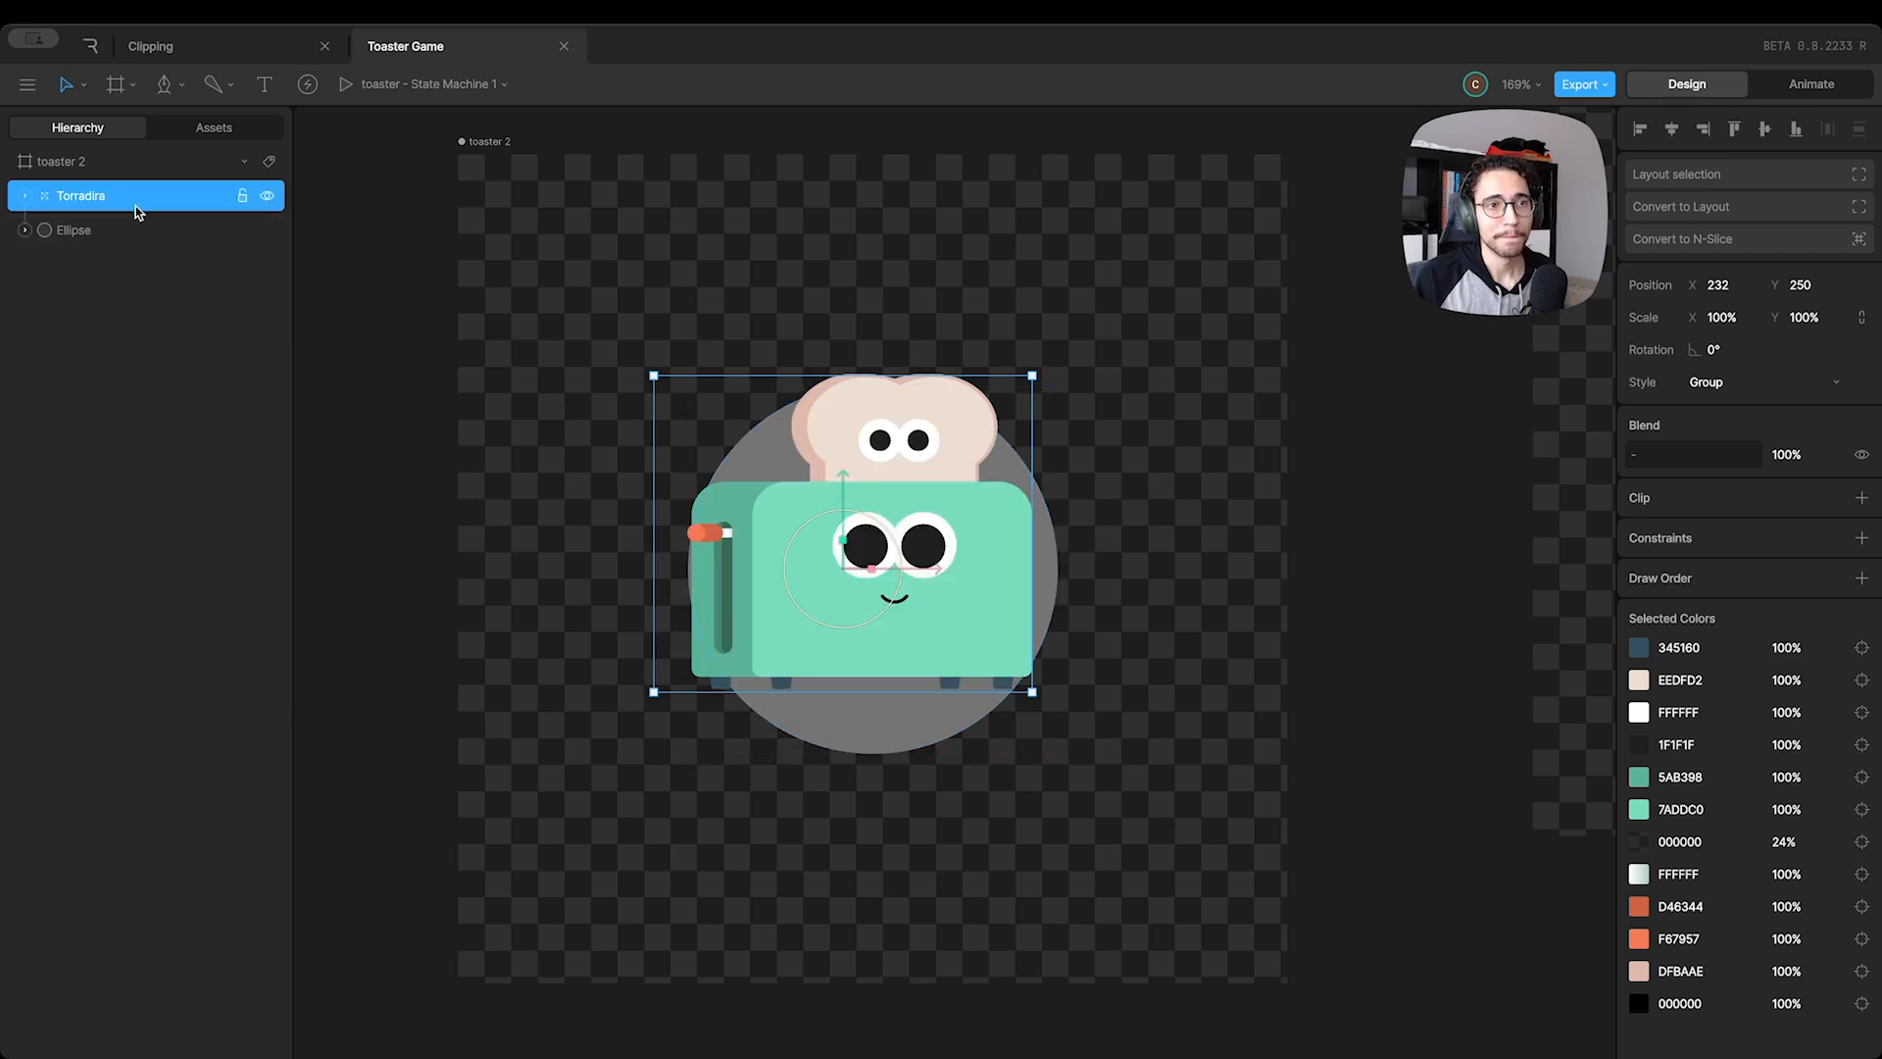
pyautogui.click(545, 308)
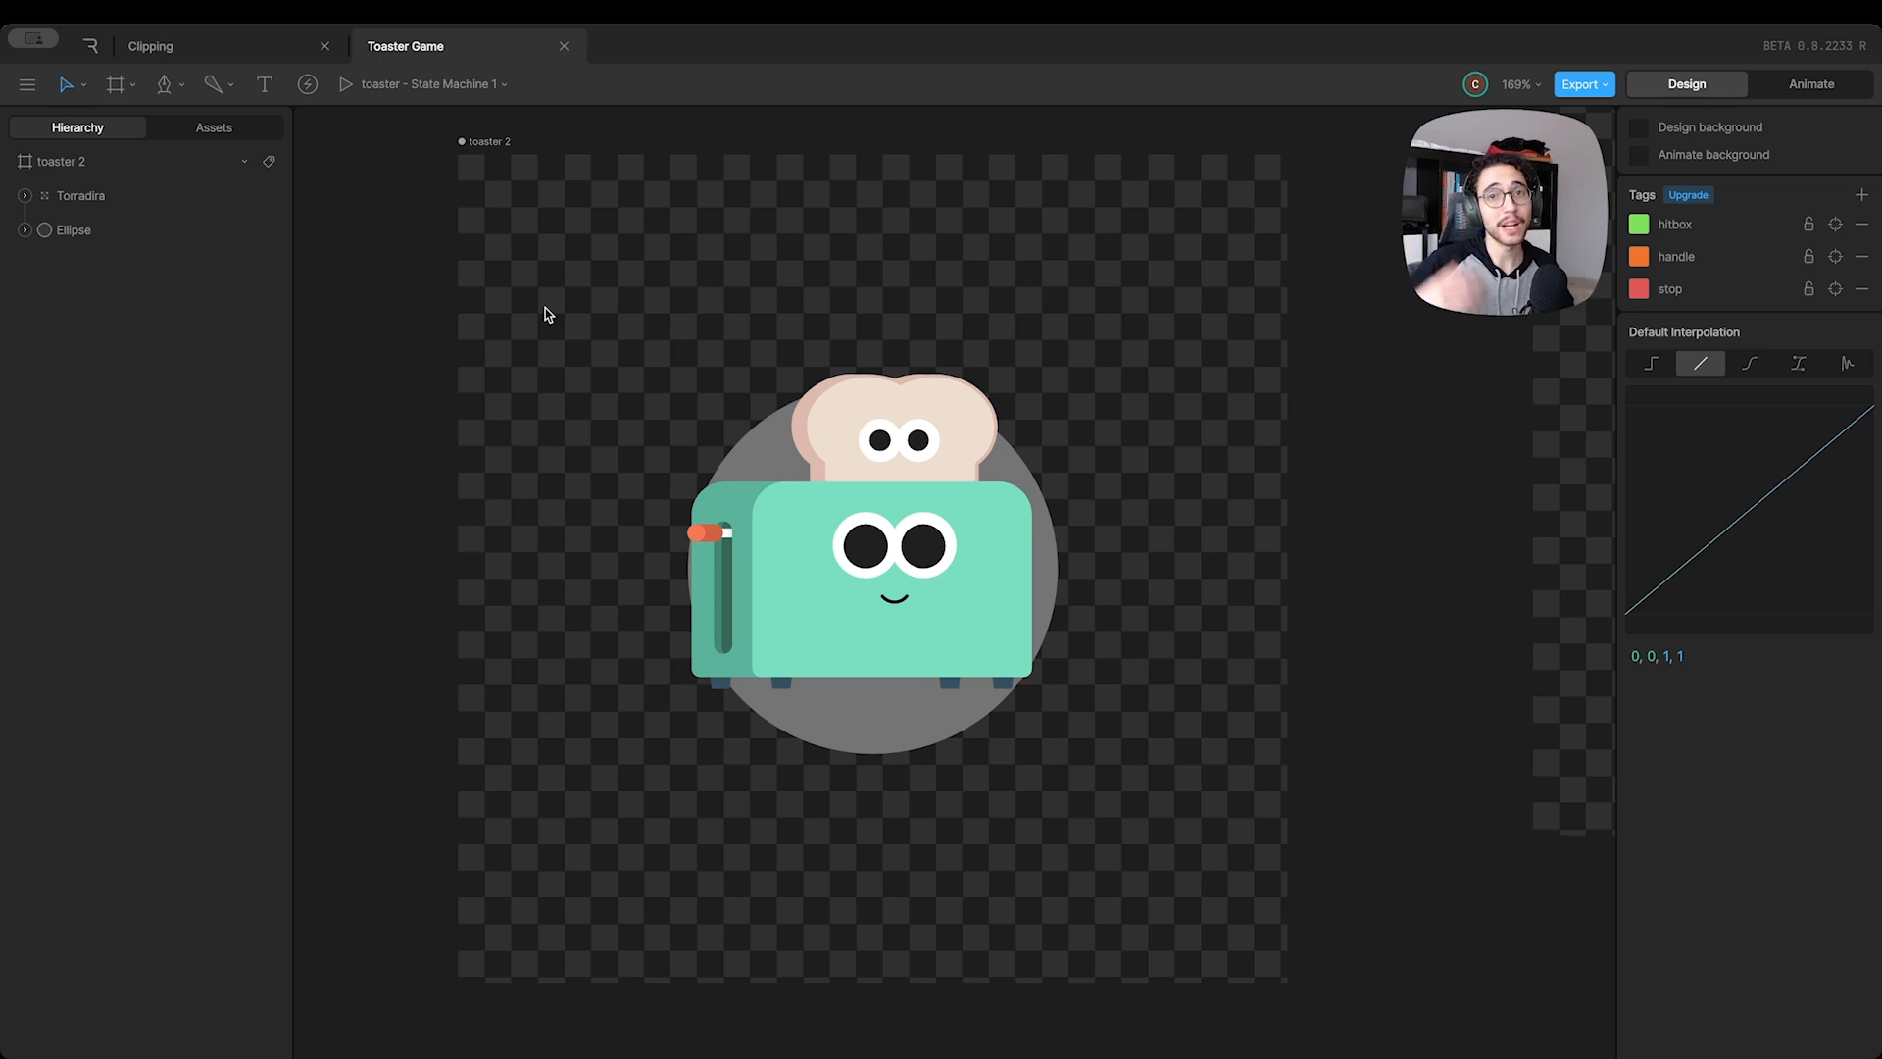
# Clip the Torradira group using the Ellipse as the clipping source and move the toaster down inside the circle
pyautogui.click(70, 198)
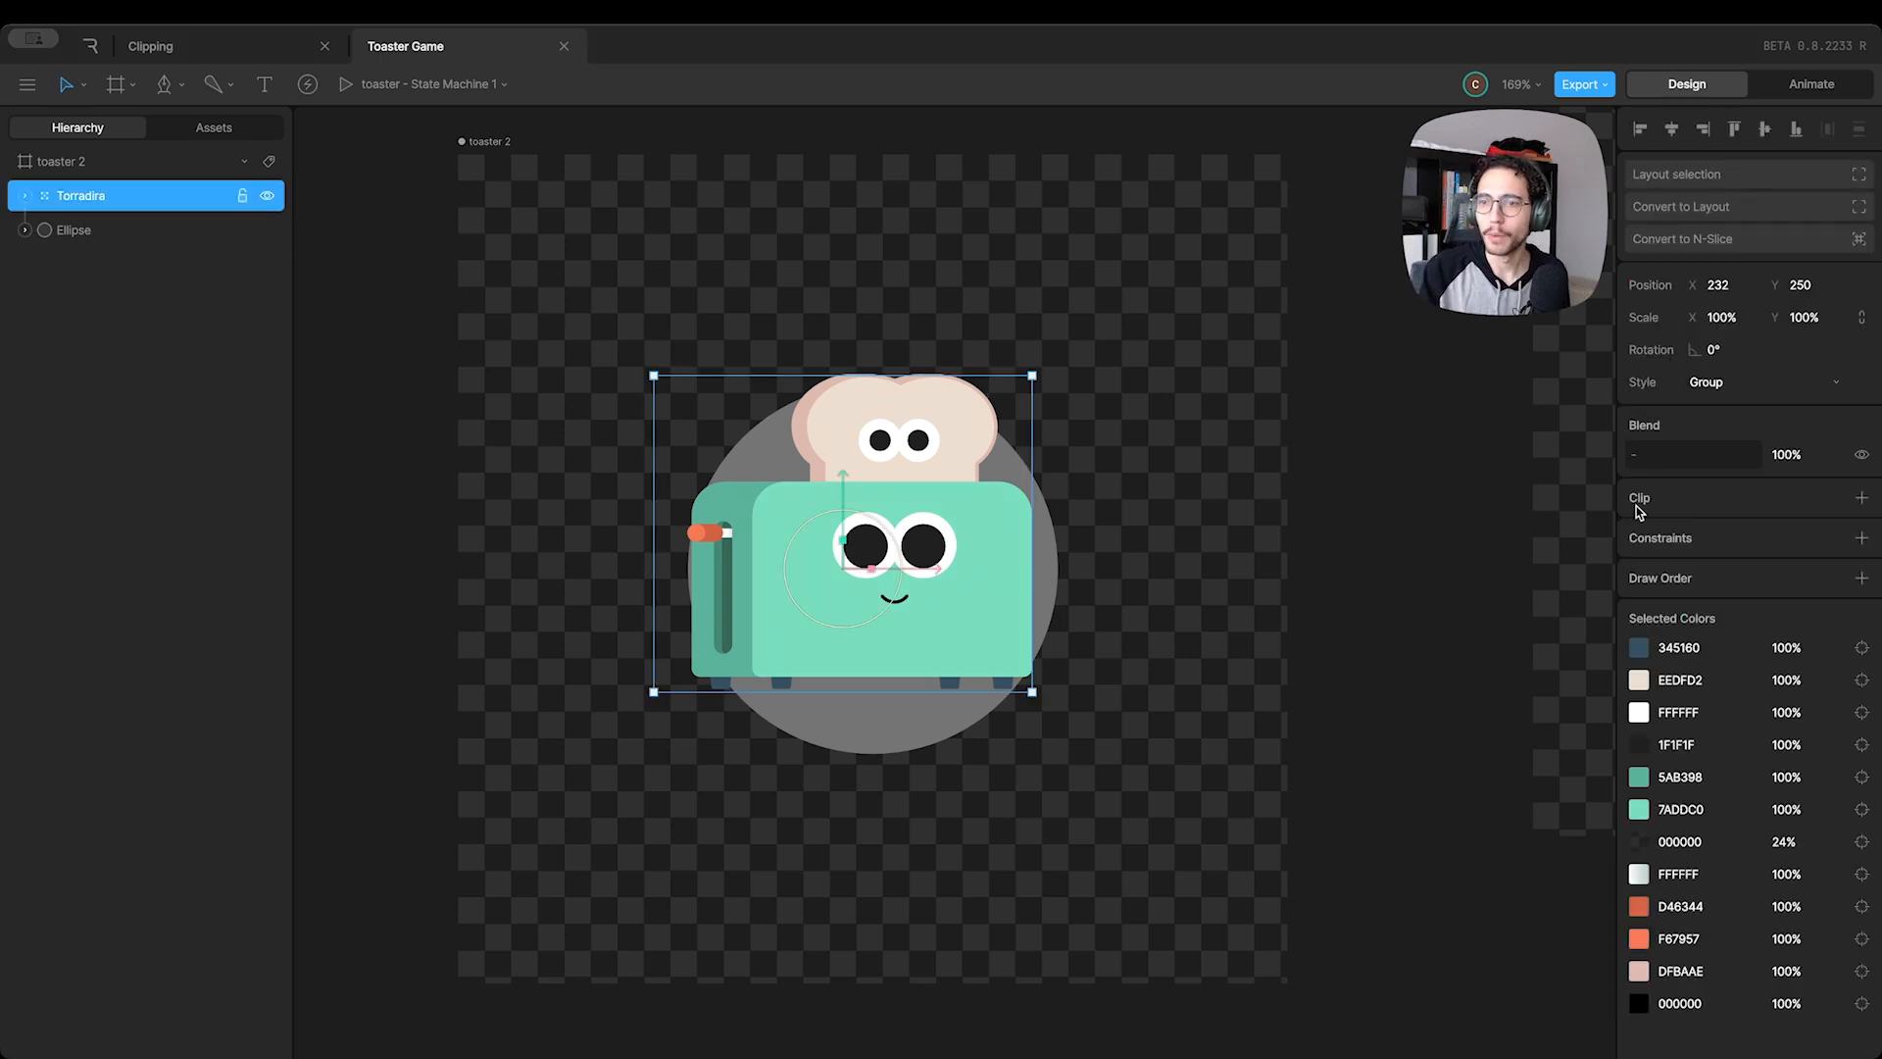
pyautogui.click(1861, 497)
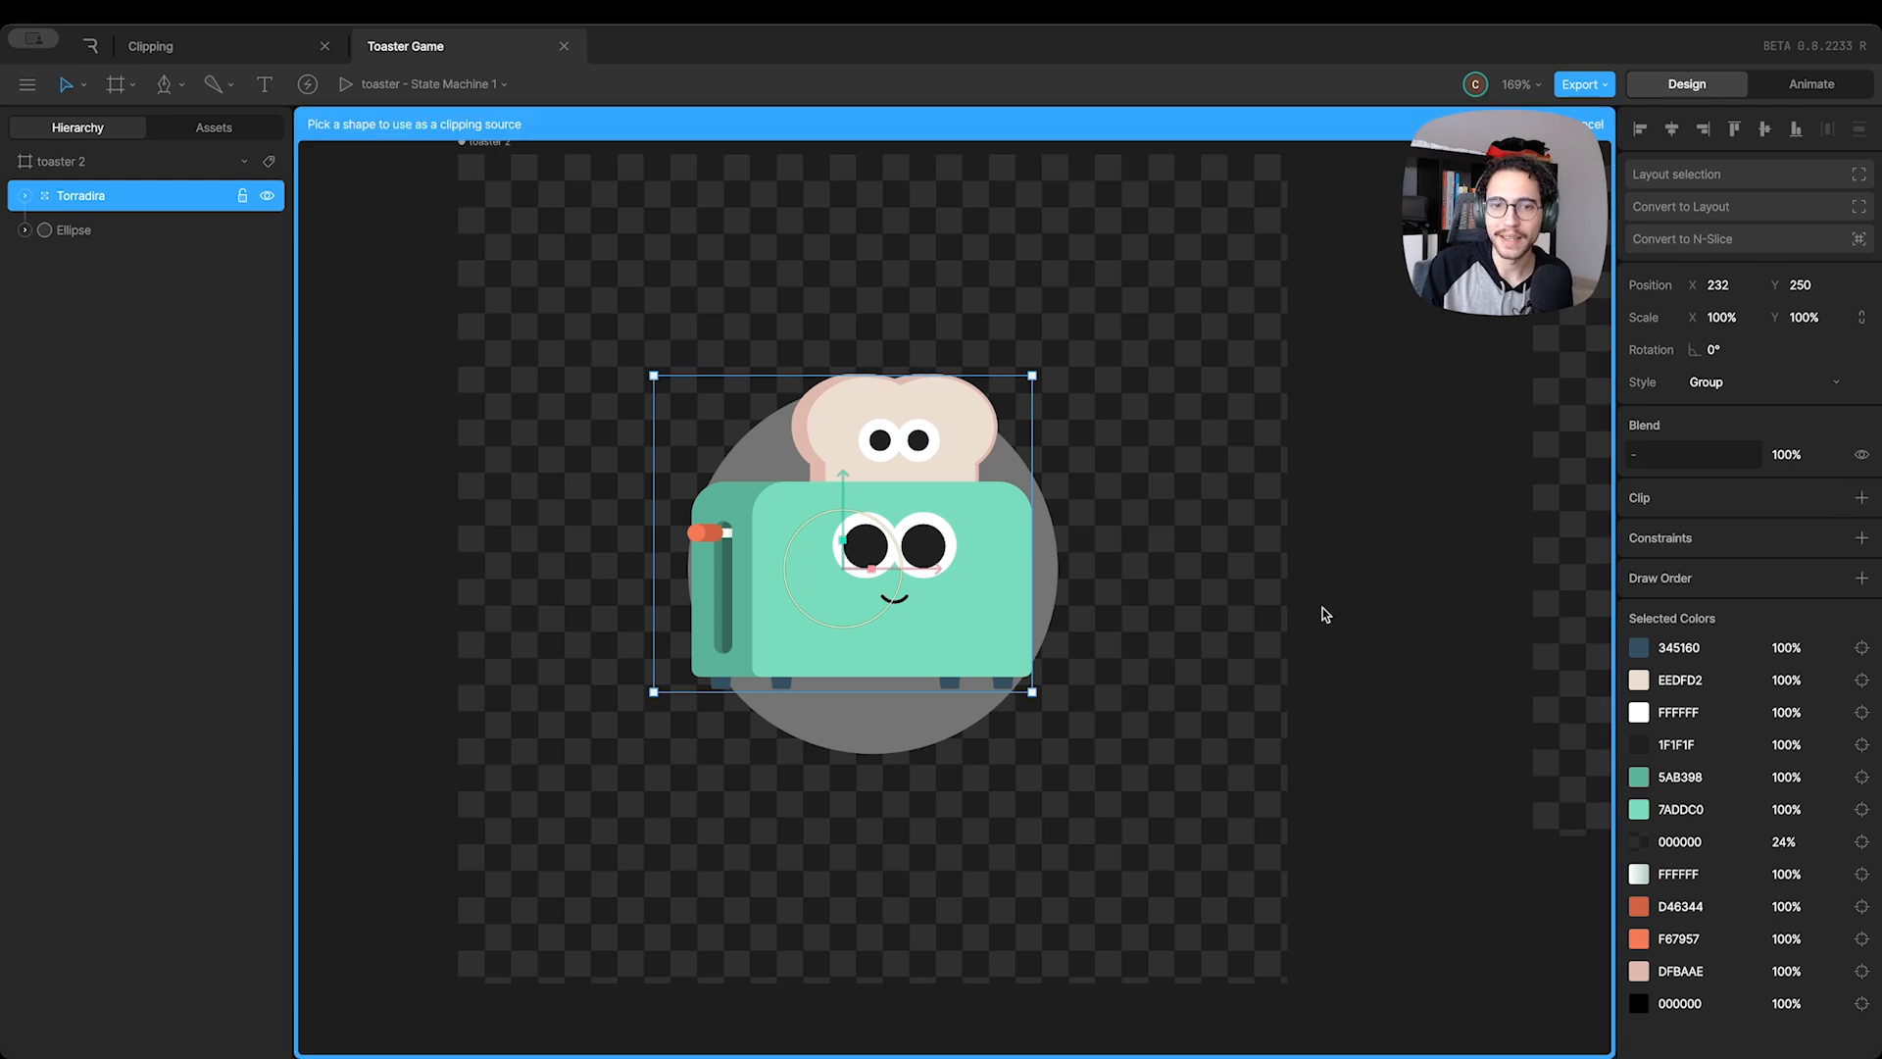
pyautogui.click(904, 736)
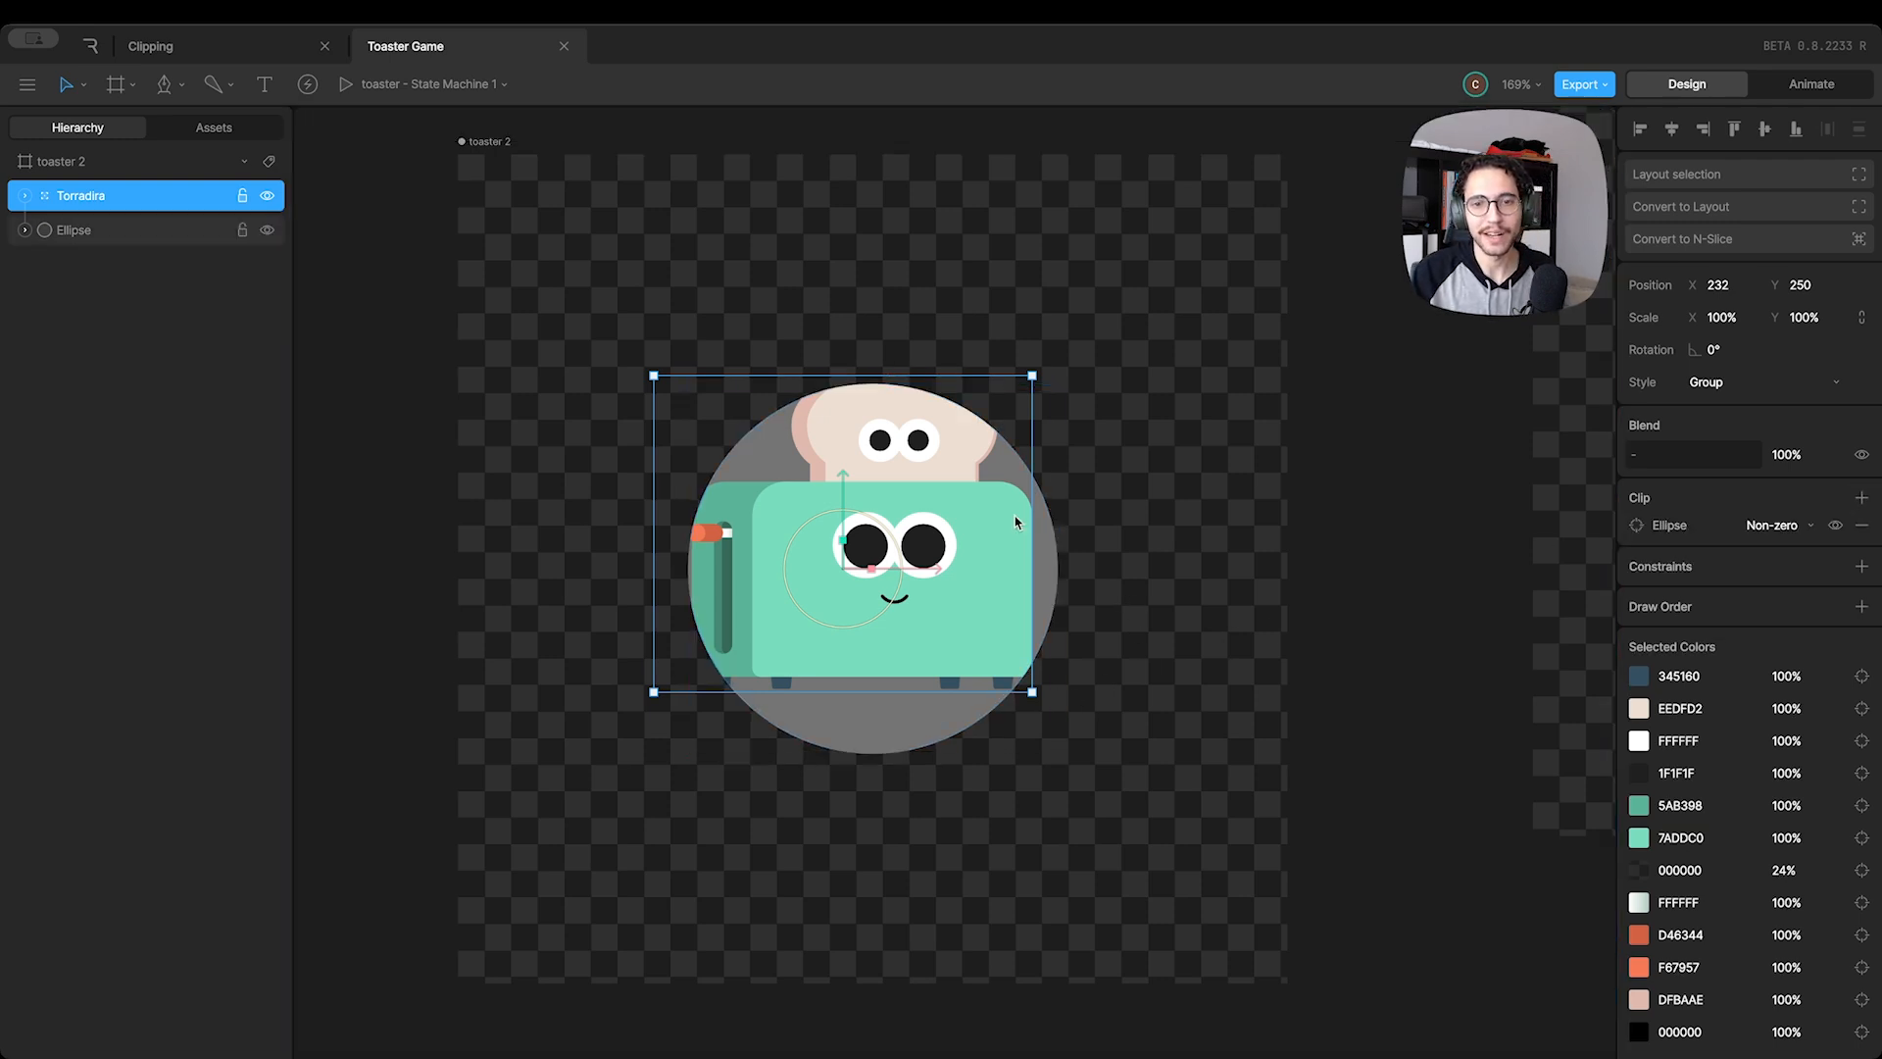
pyautogui.moveTo(899, 467); pyautogui.dragTo(910, 551)
# Change the clipping Ellipse's grey fill to a soft yellow
pyautogui.click(88, 231)
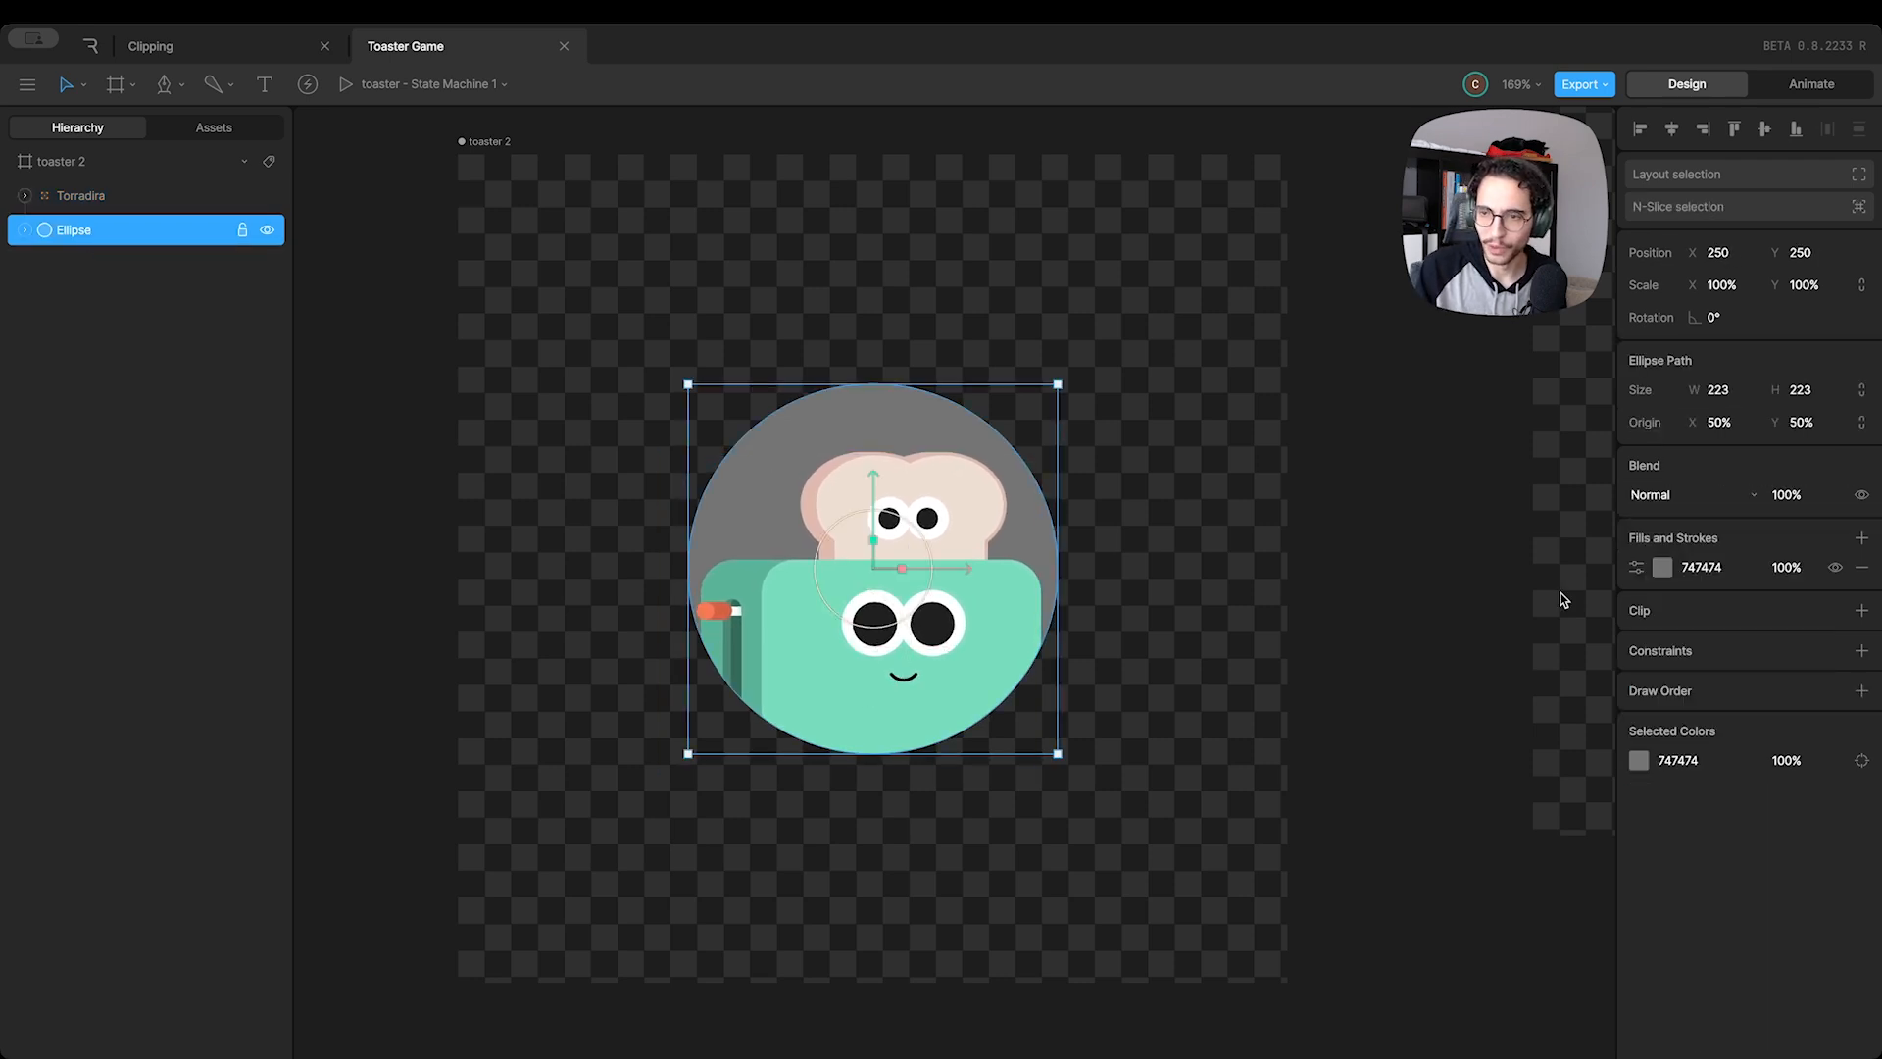
pyautogui.click(1663, 567)
pyautogui.click(1474, 761)
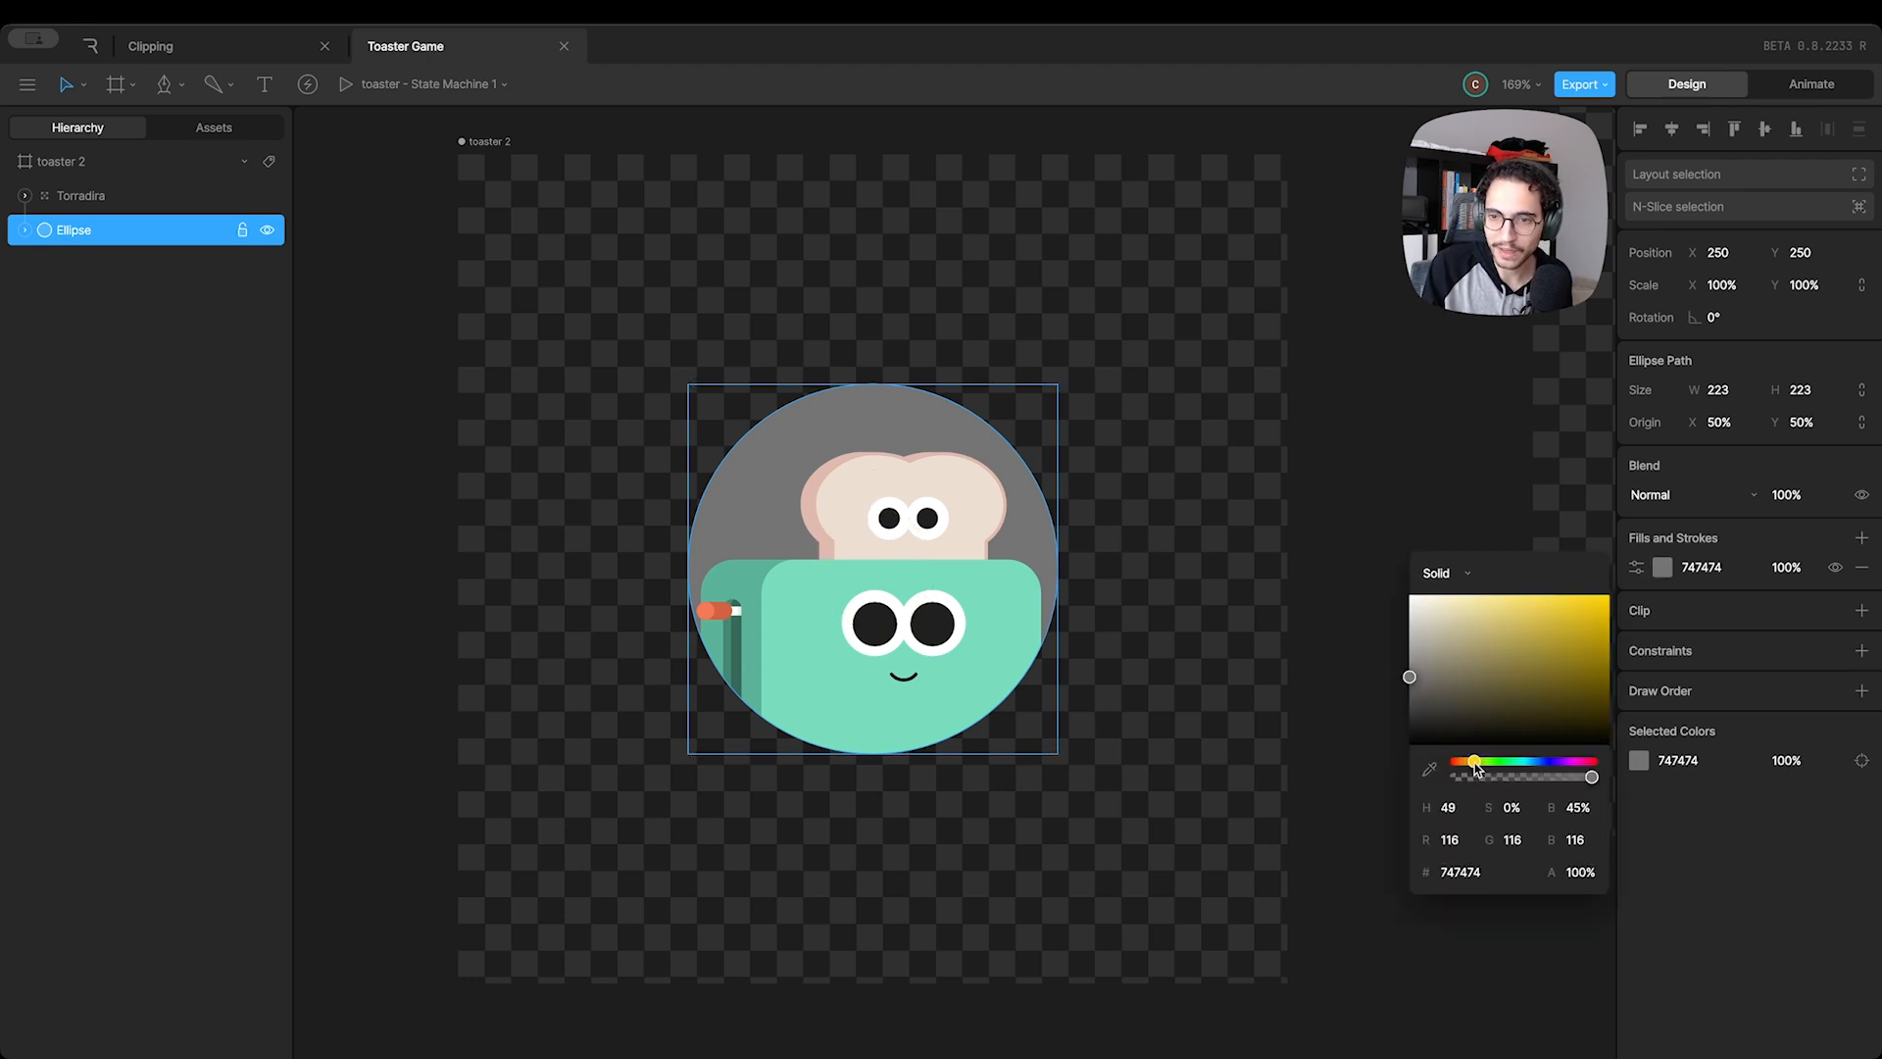
pyautogui.click(1508, 603)
pyautogui.click(1262, 521)
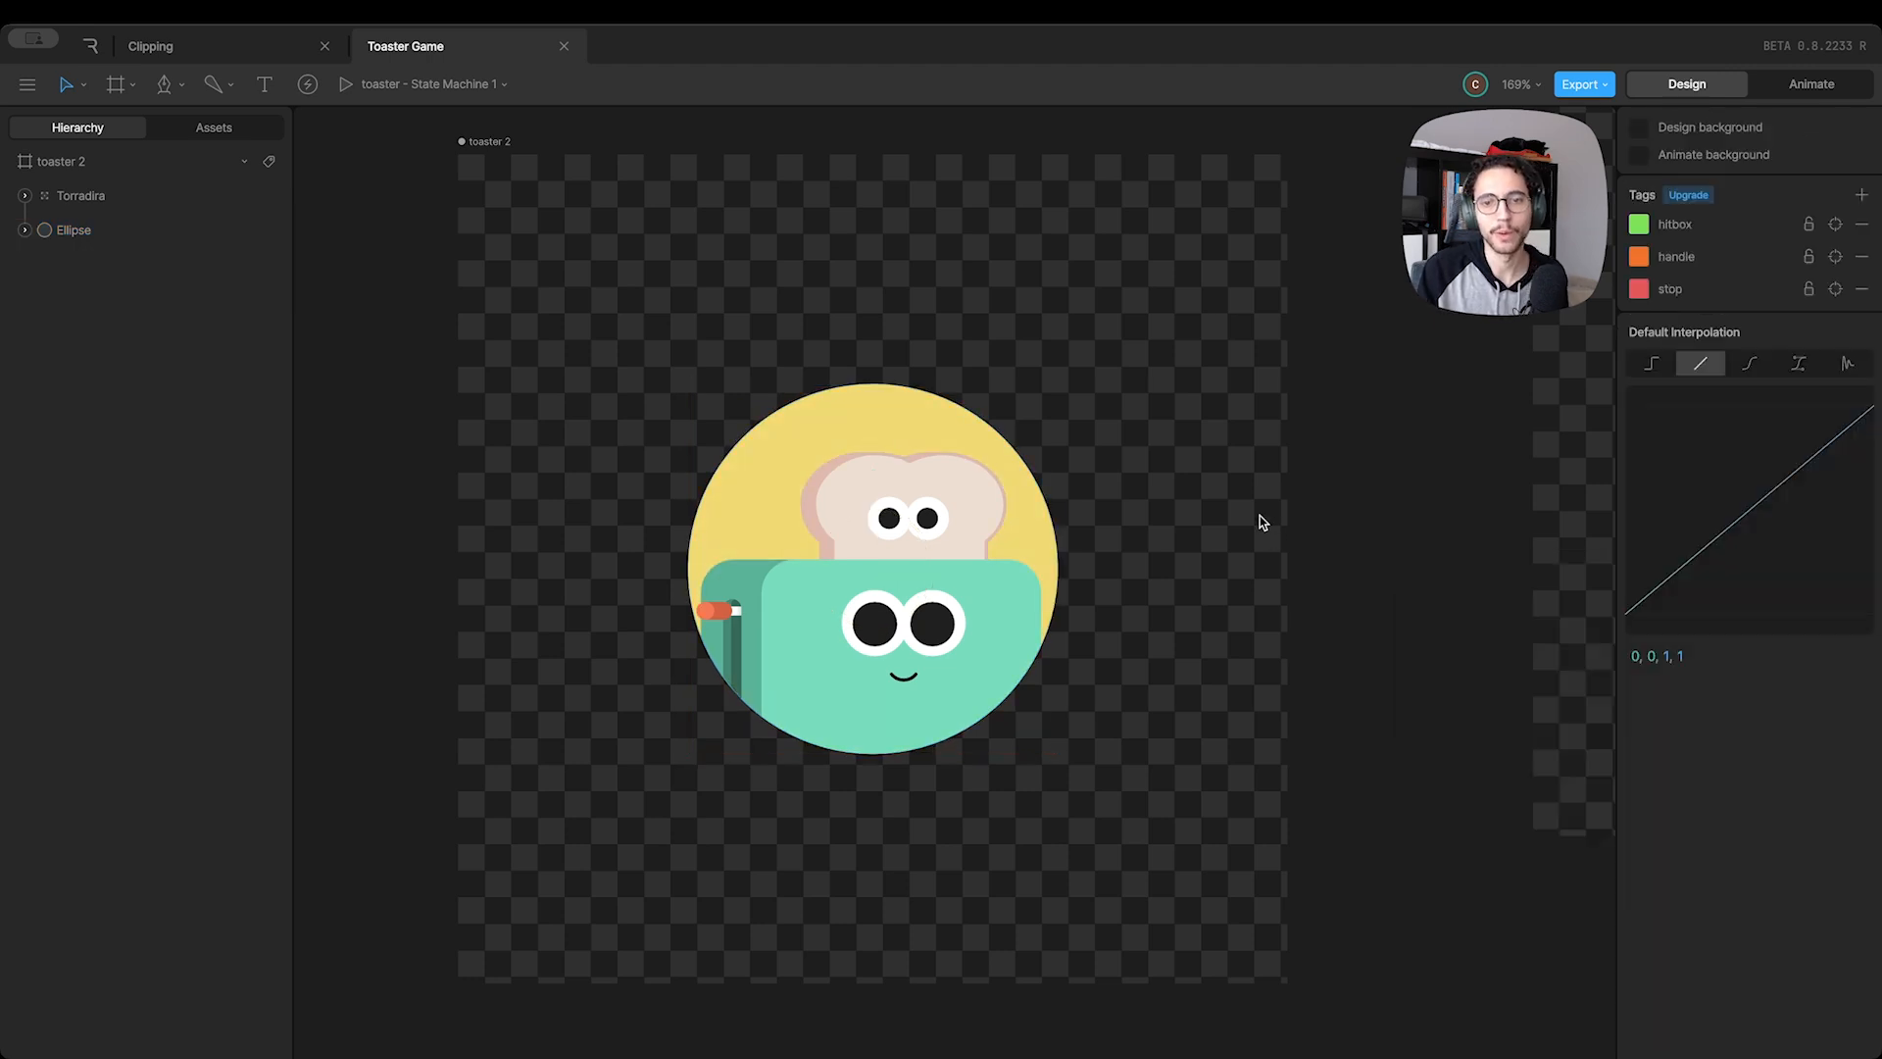
# Hide the yellow fill of the clipping Ellipse and deselect it
pyautogui.click(88, 233)
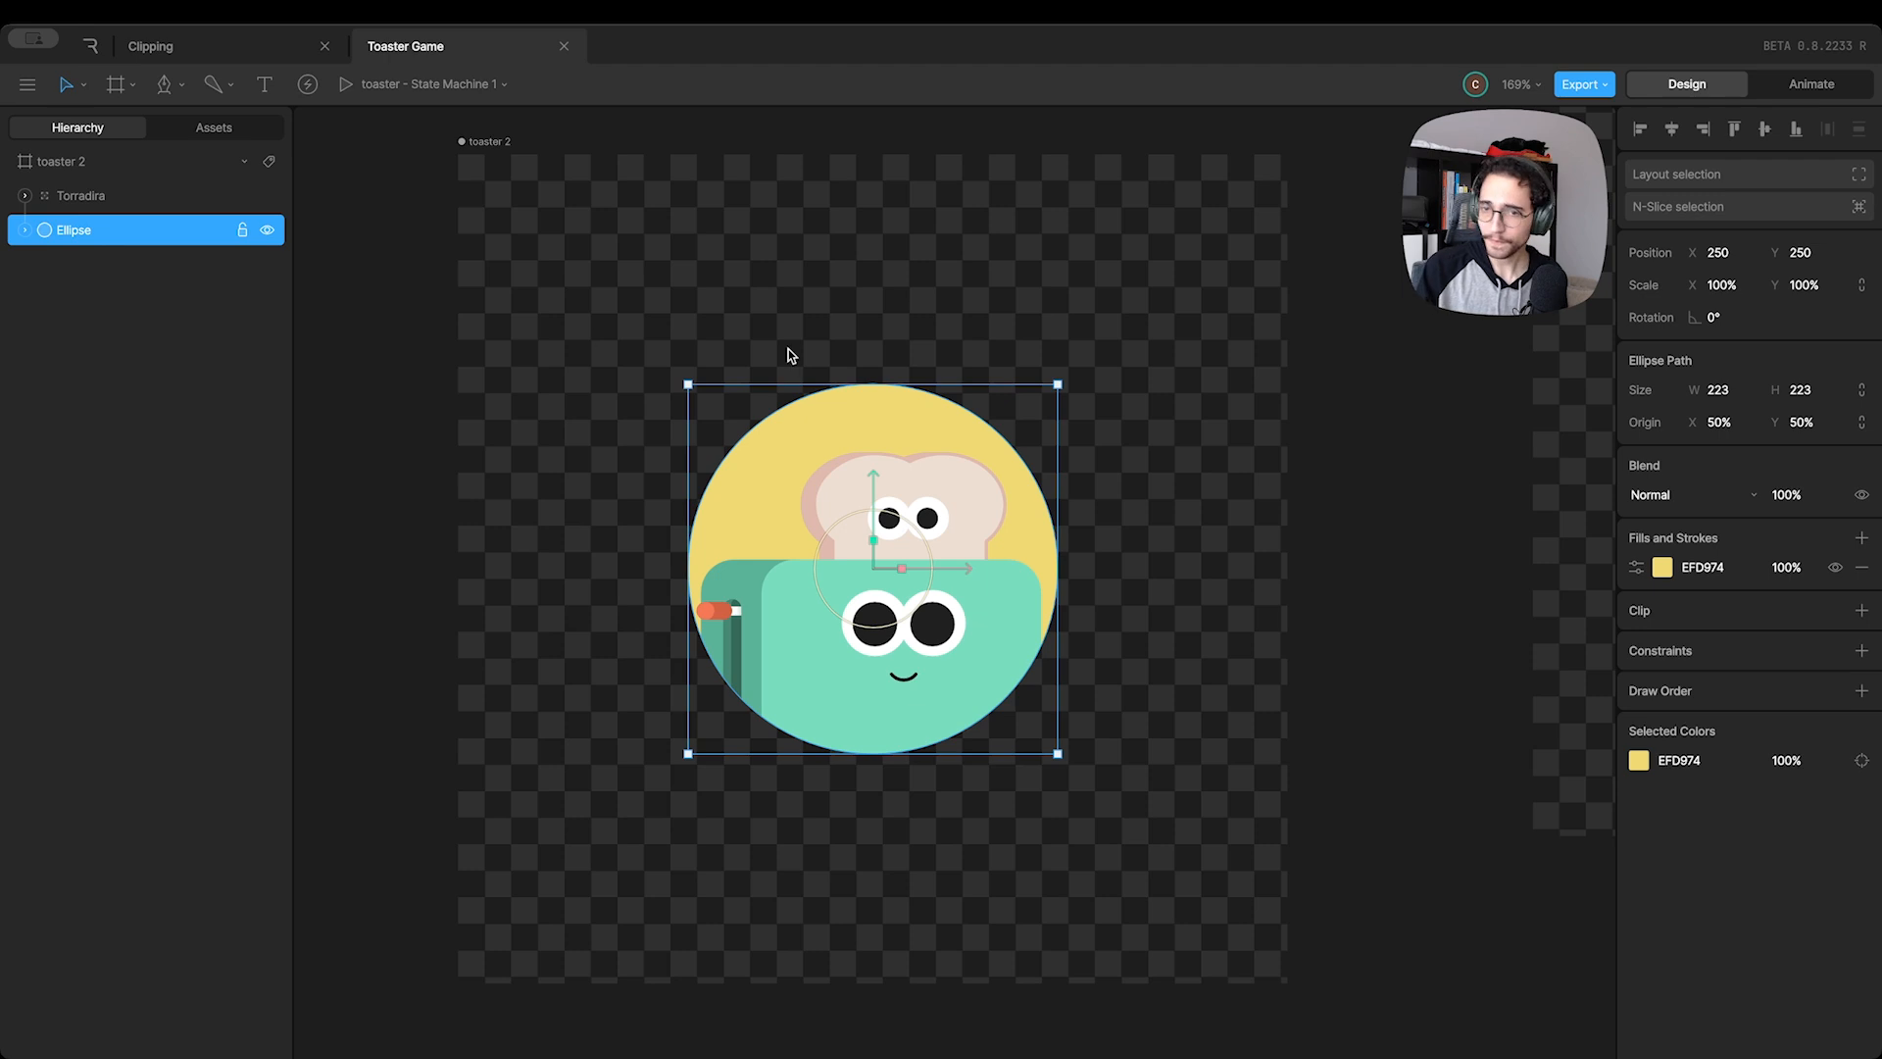
pyautogui.click(1835, 566)
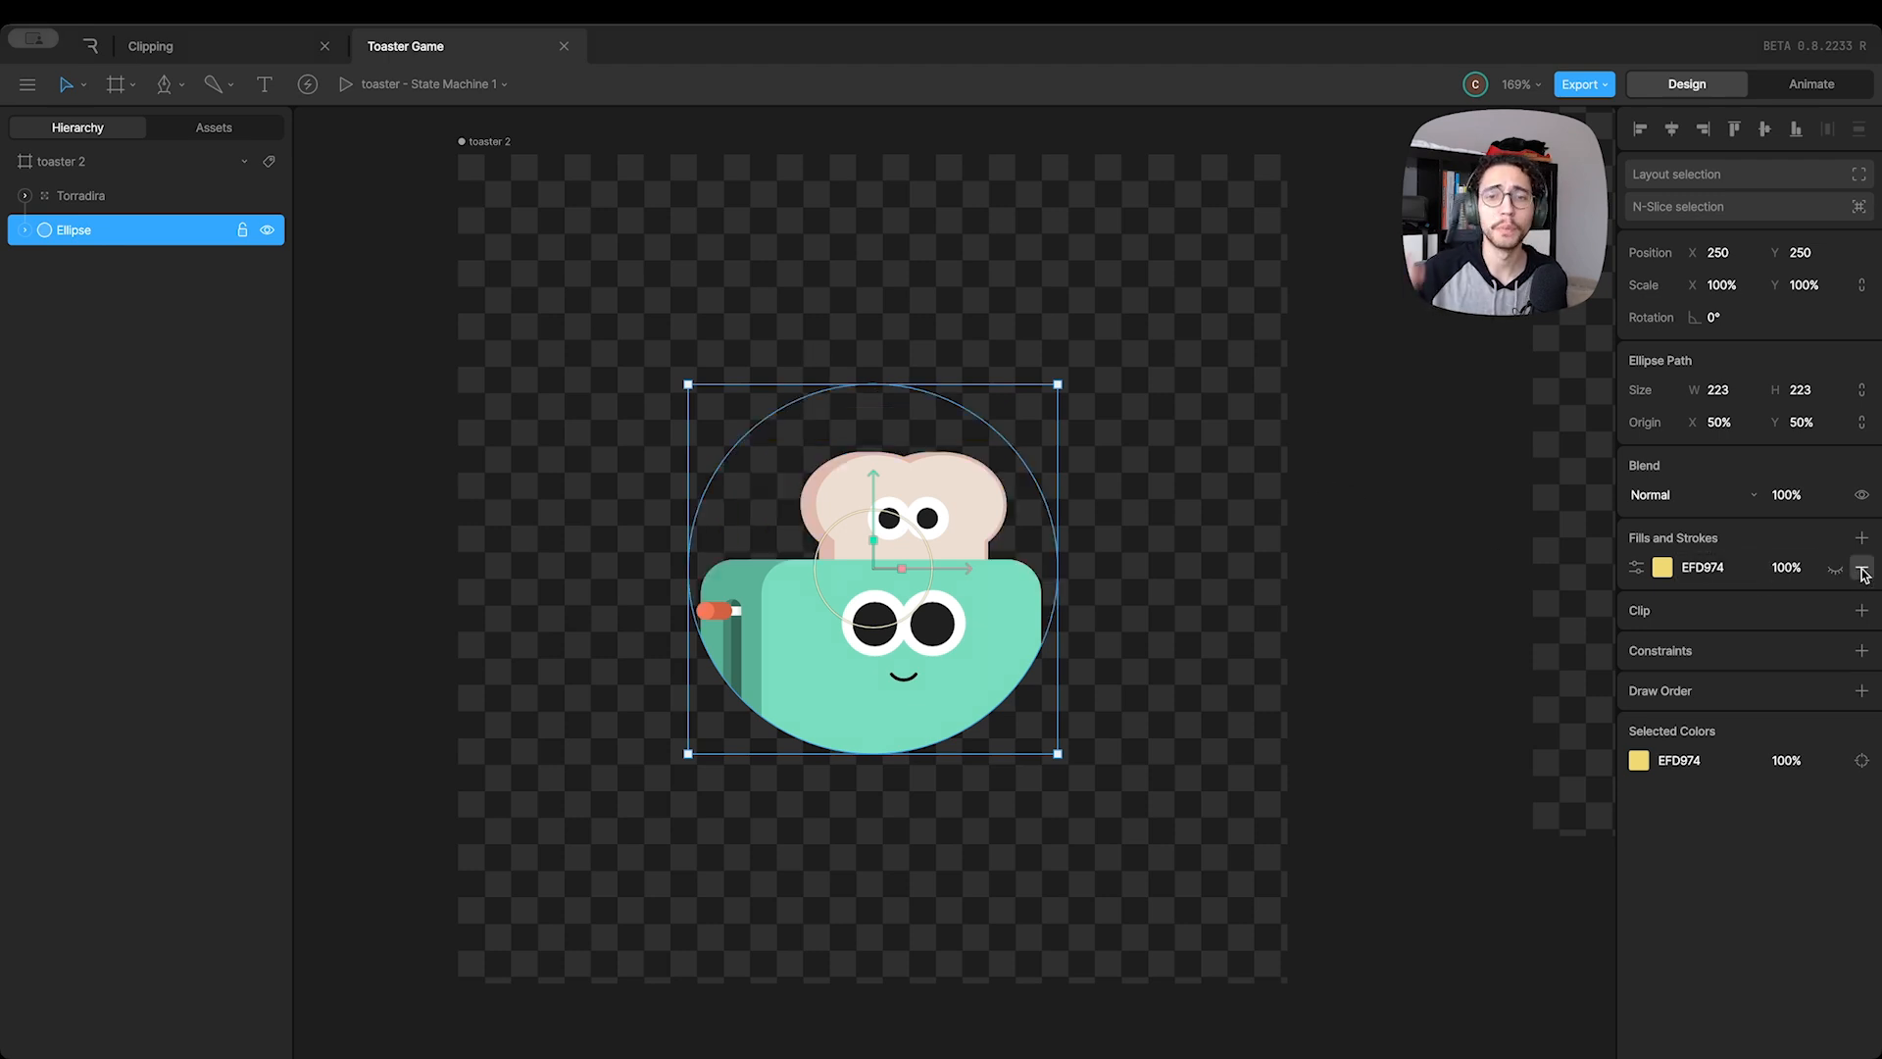
pyautogui.click(1235, 559)
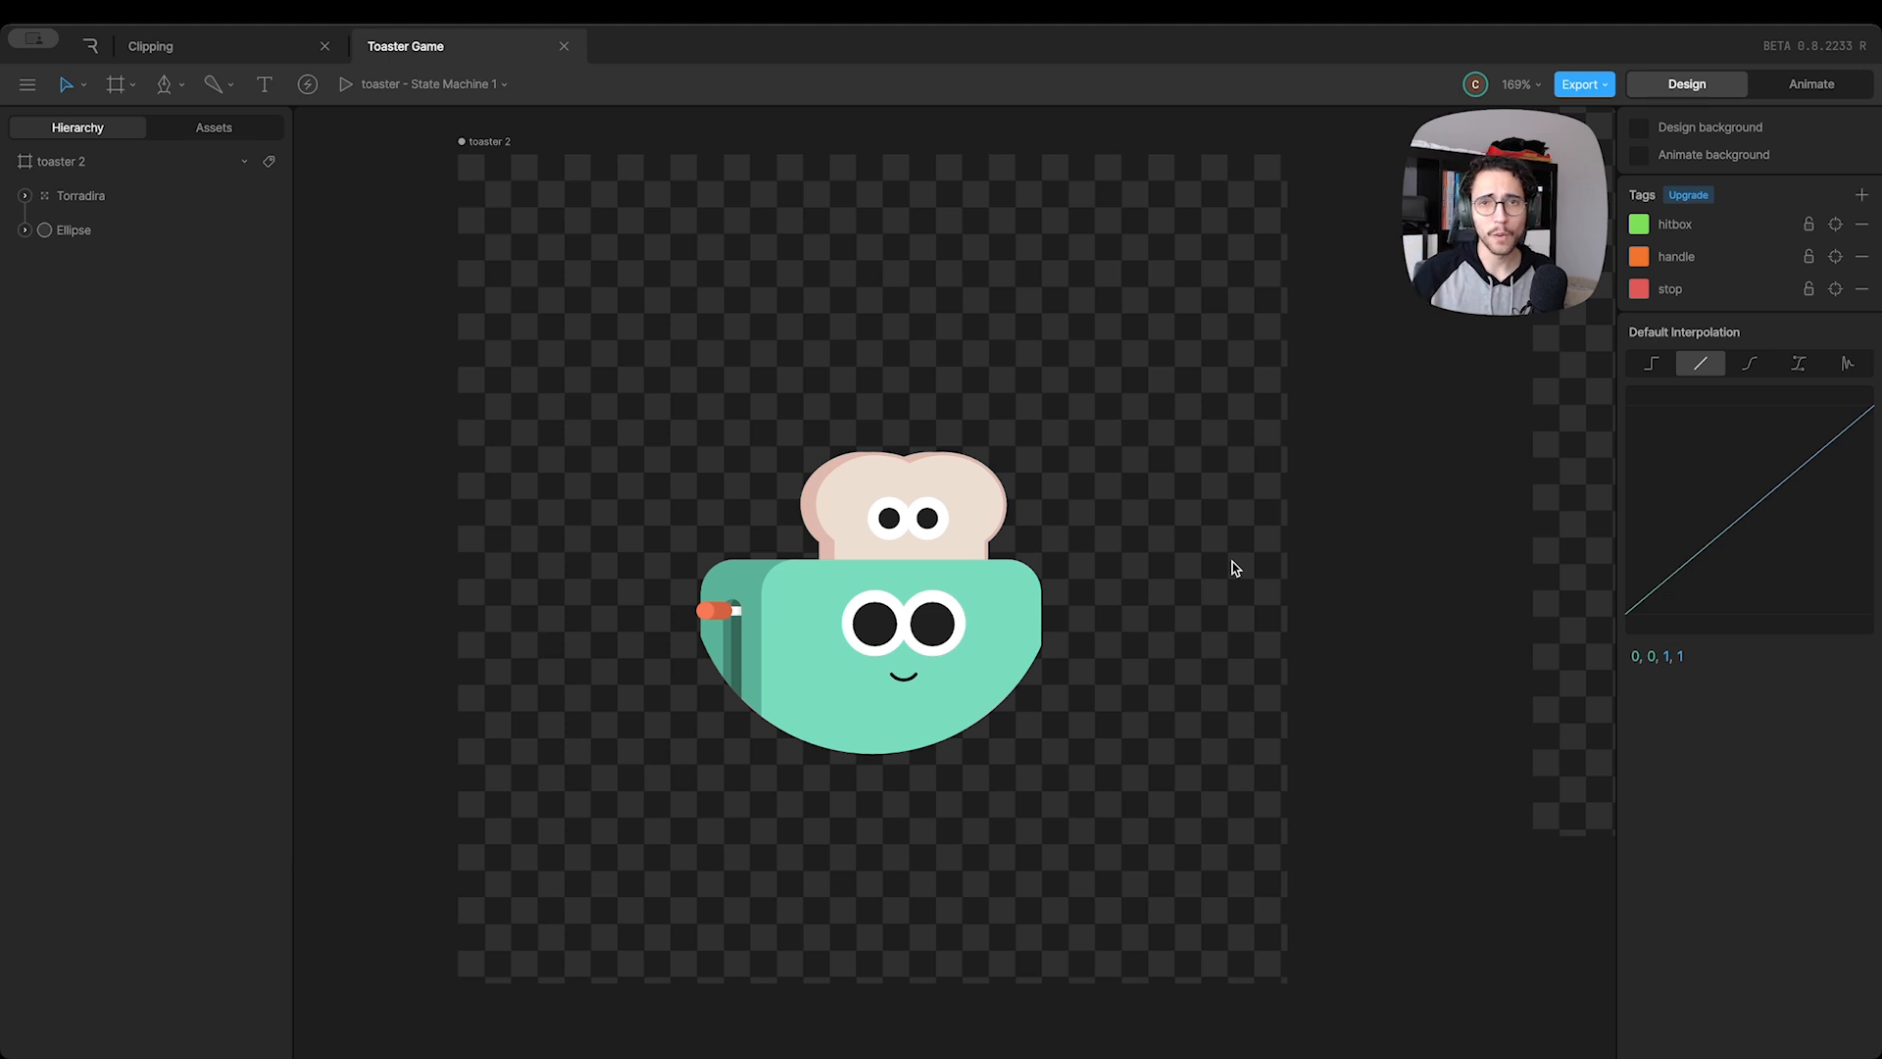
# Remove the Ellipse clip from the Torradira group and move the toaster up
pyautogui.click(1019, 588)
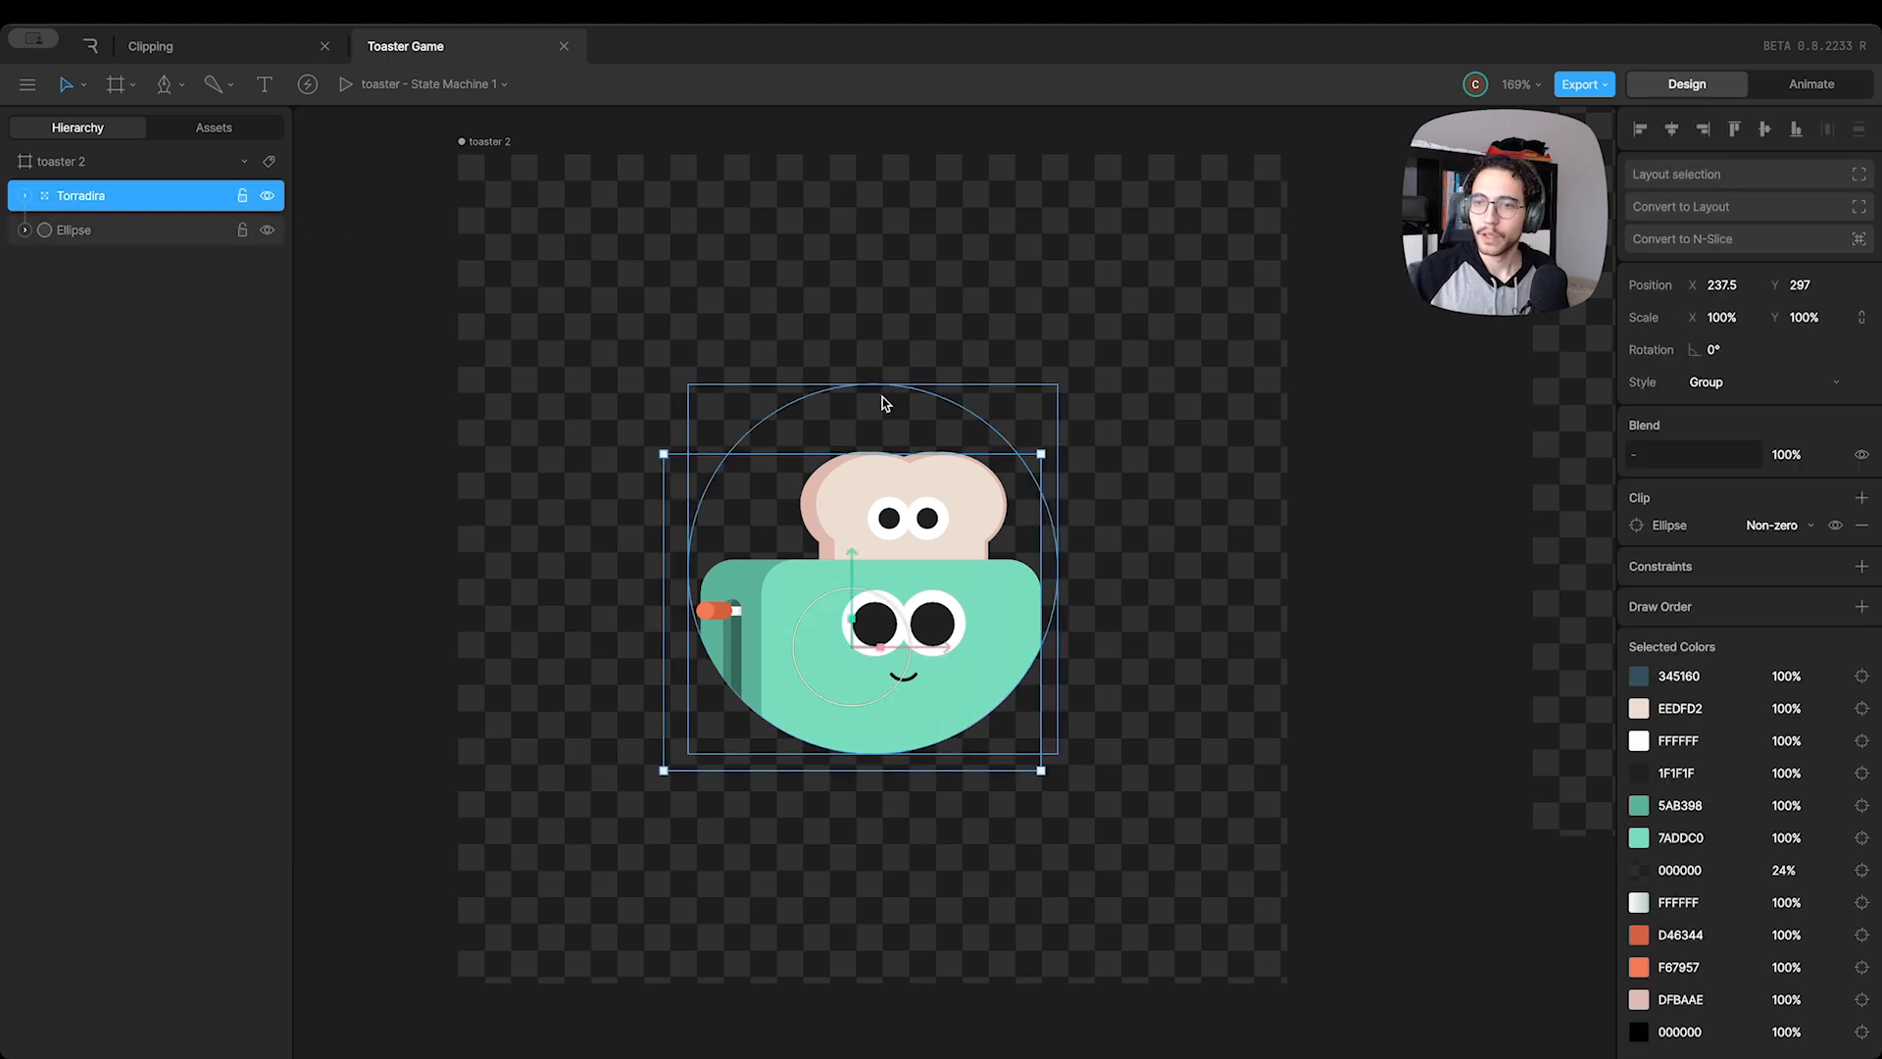
pyautogui.click(1863, 534)
pyautogui.moveTo(939, 608); pyautogui.dragTo(929, 444)
# Bring the Ellipse above Torradira in the layer order and show its yellow fill at X 162, Y 321
pyautogui.click(79, 236)
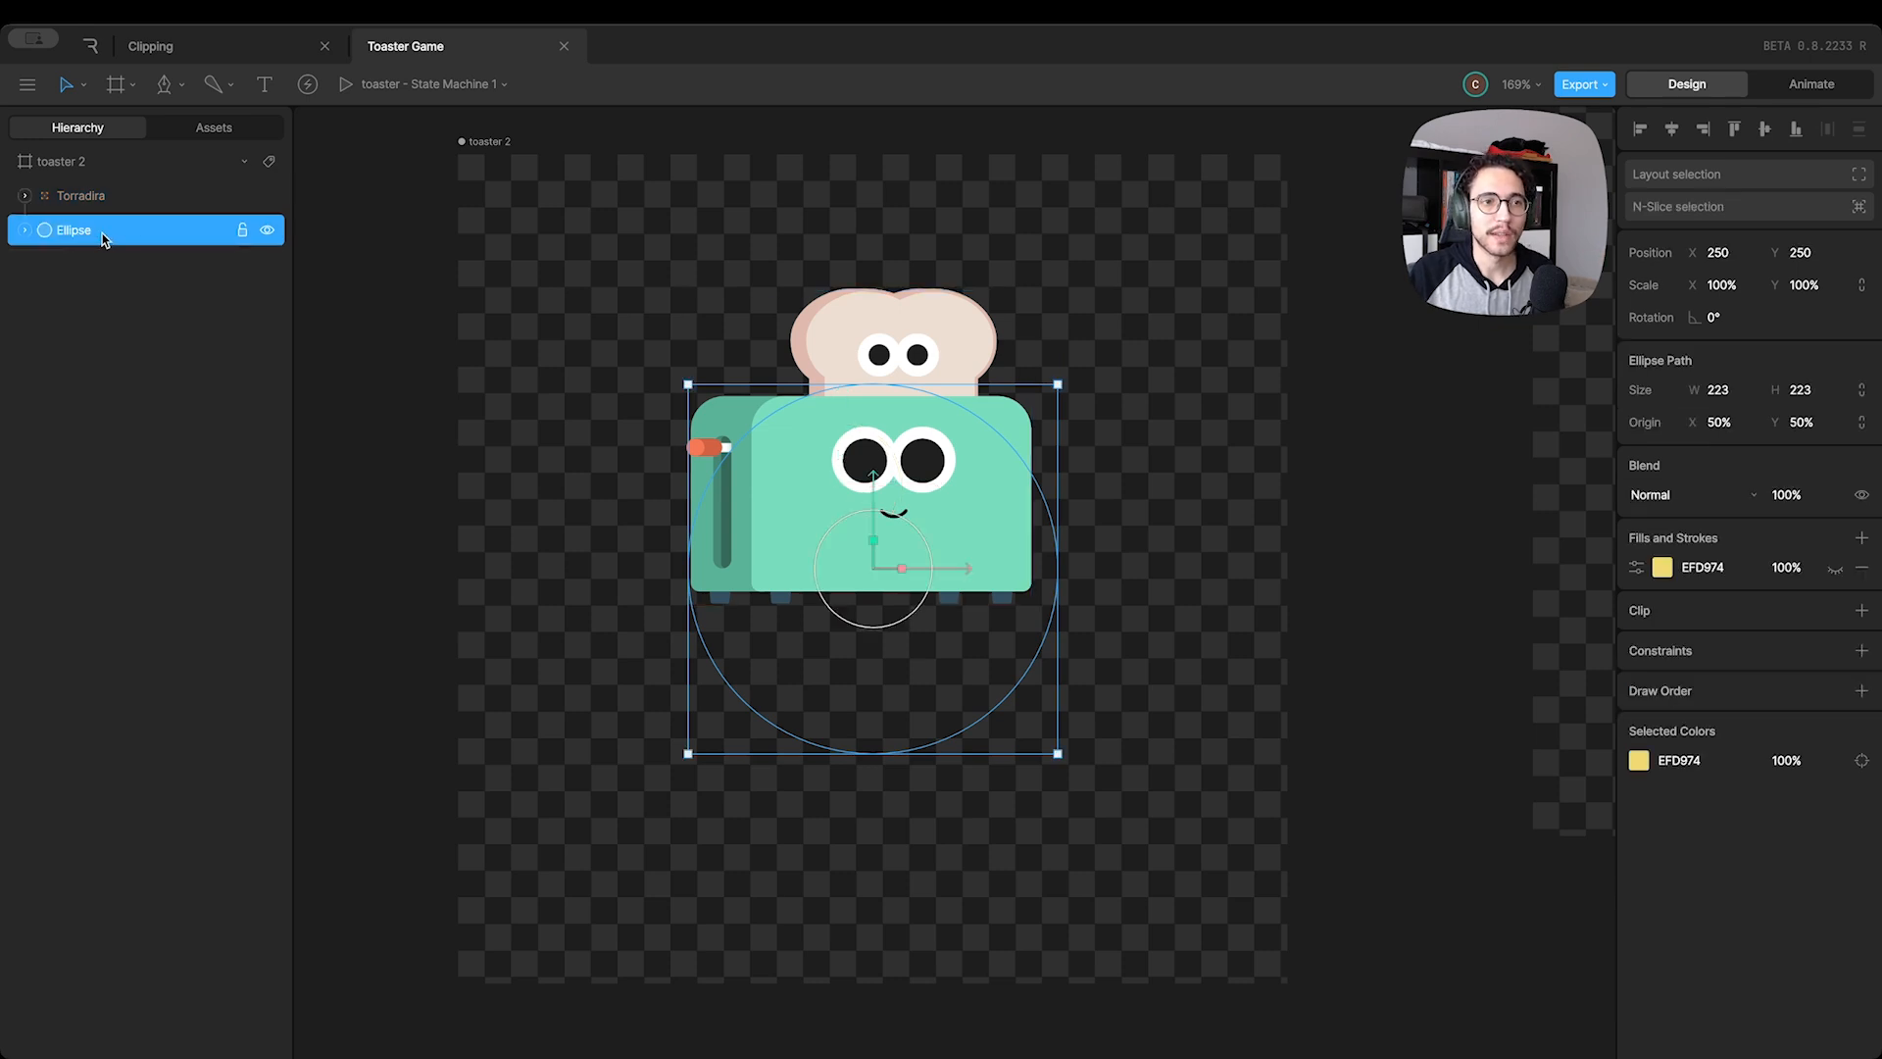
pyautogui.moveTo(102, 234); pyautogui.dragTo(106, 191)
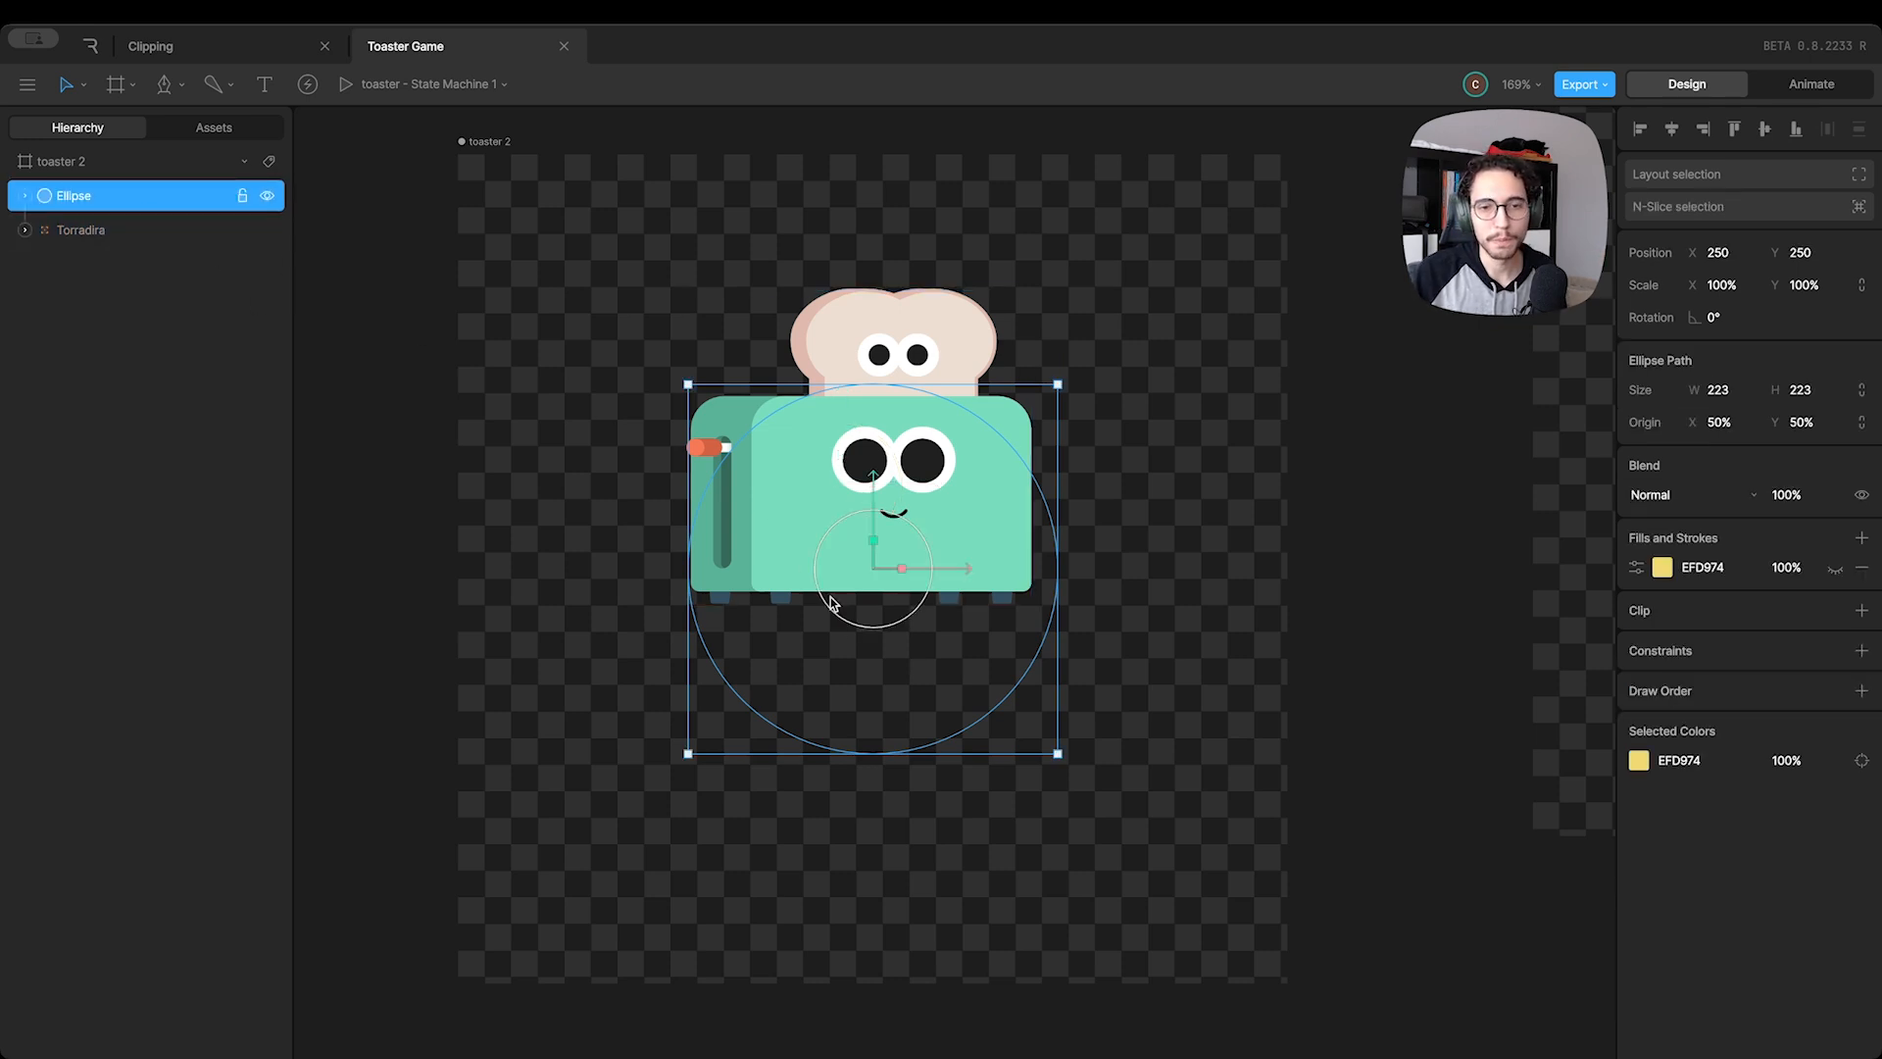
pyautogui.moveTo(939, 679); pyautogui.dragTo(823, 770)
pyautogui.click(1835, 567)
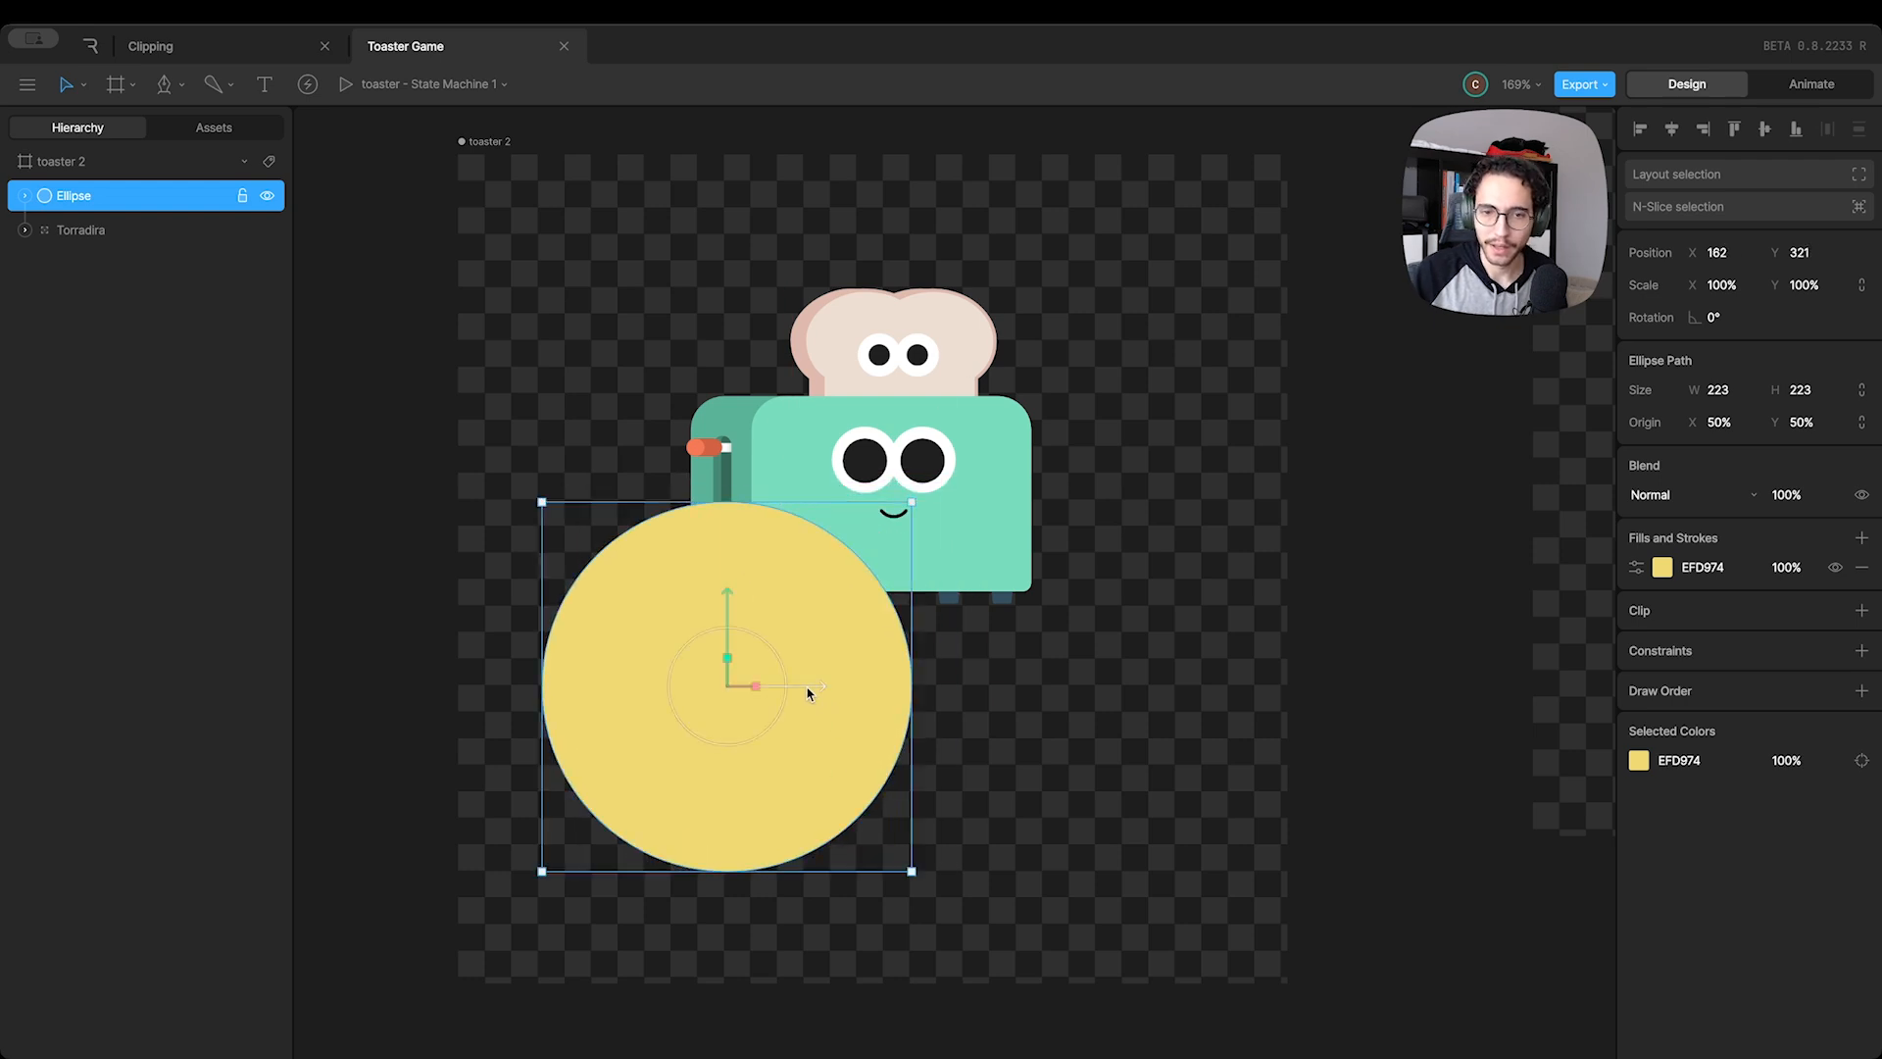
# Duplicate the yellow Ellipse to X 343, Y 321 and group the two circles
pyautogui.hotkey('ctrl', 'd')
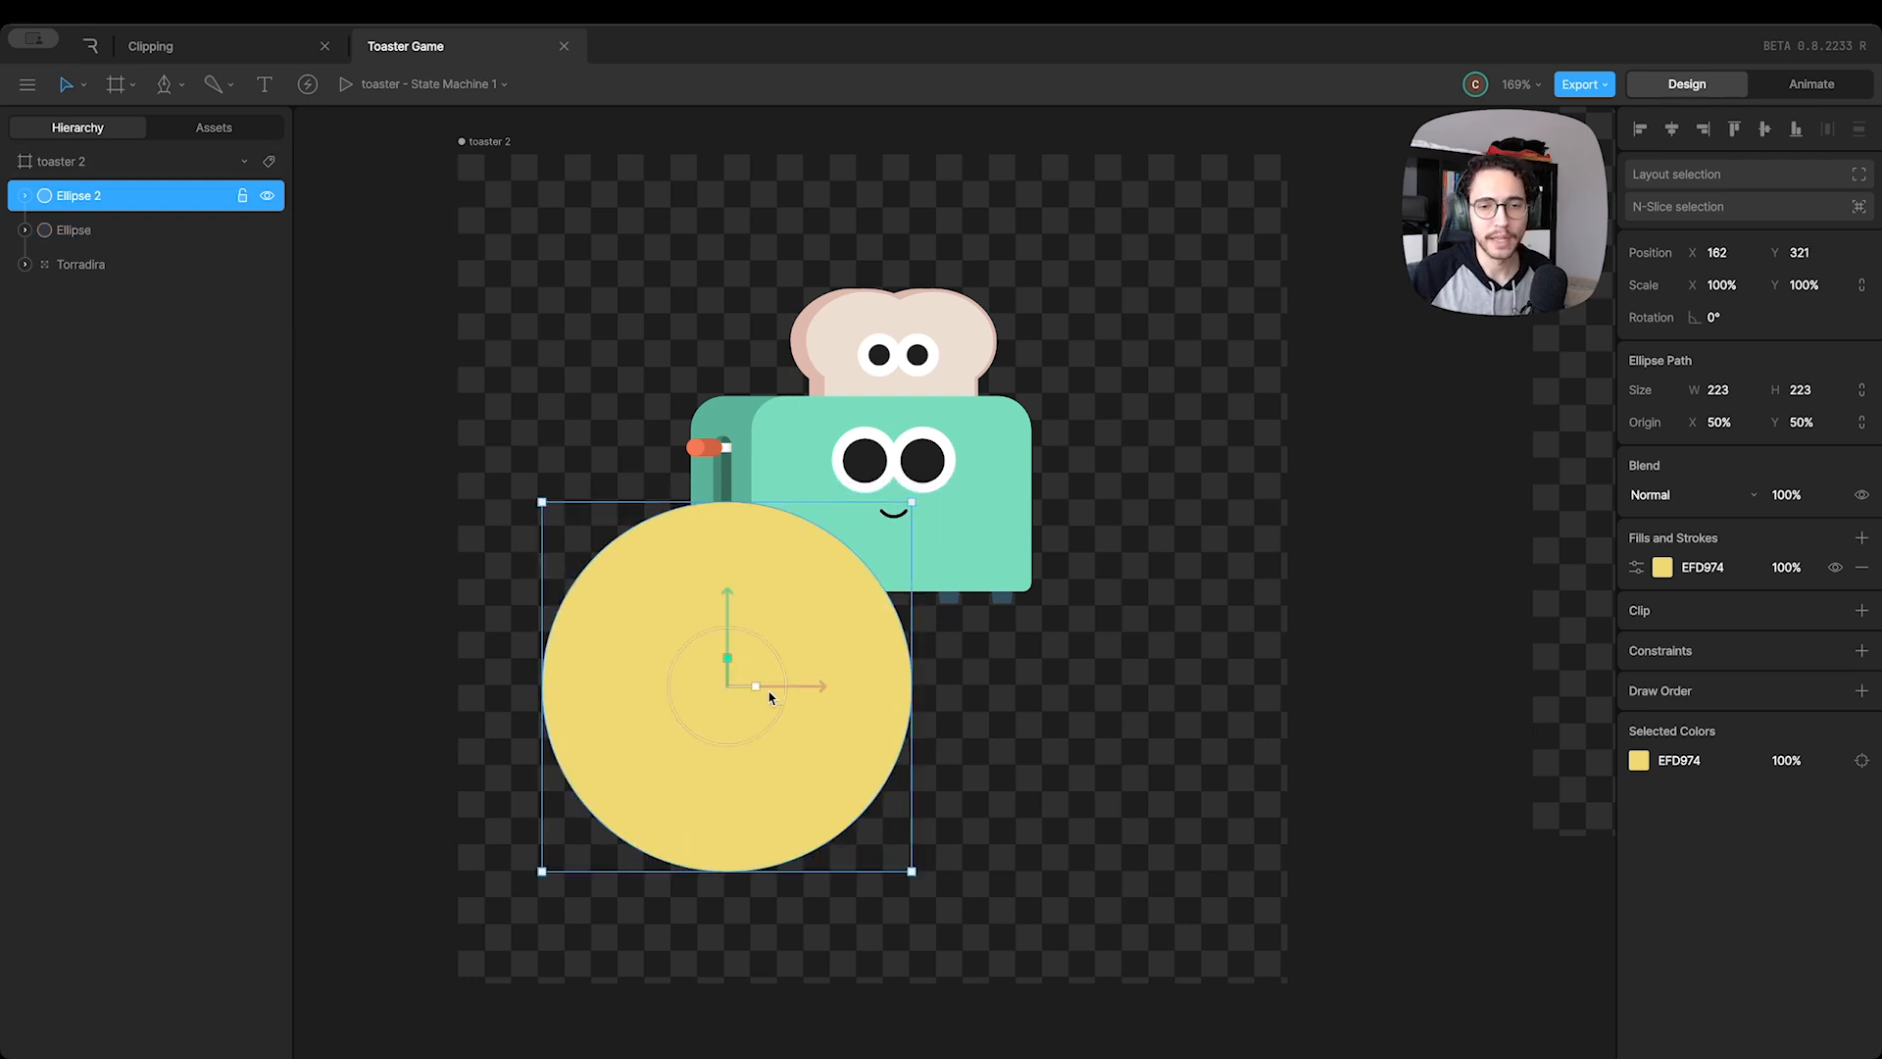
pyautogui.moveTo(794, 696); pyautogui.dragTo(1104, 707)
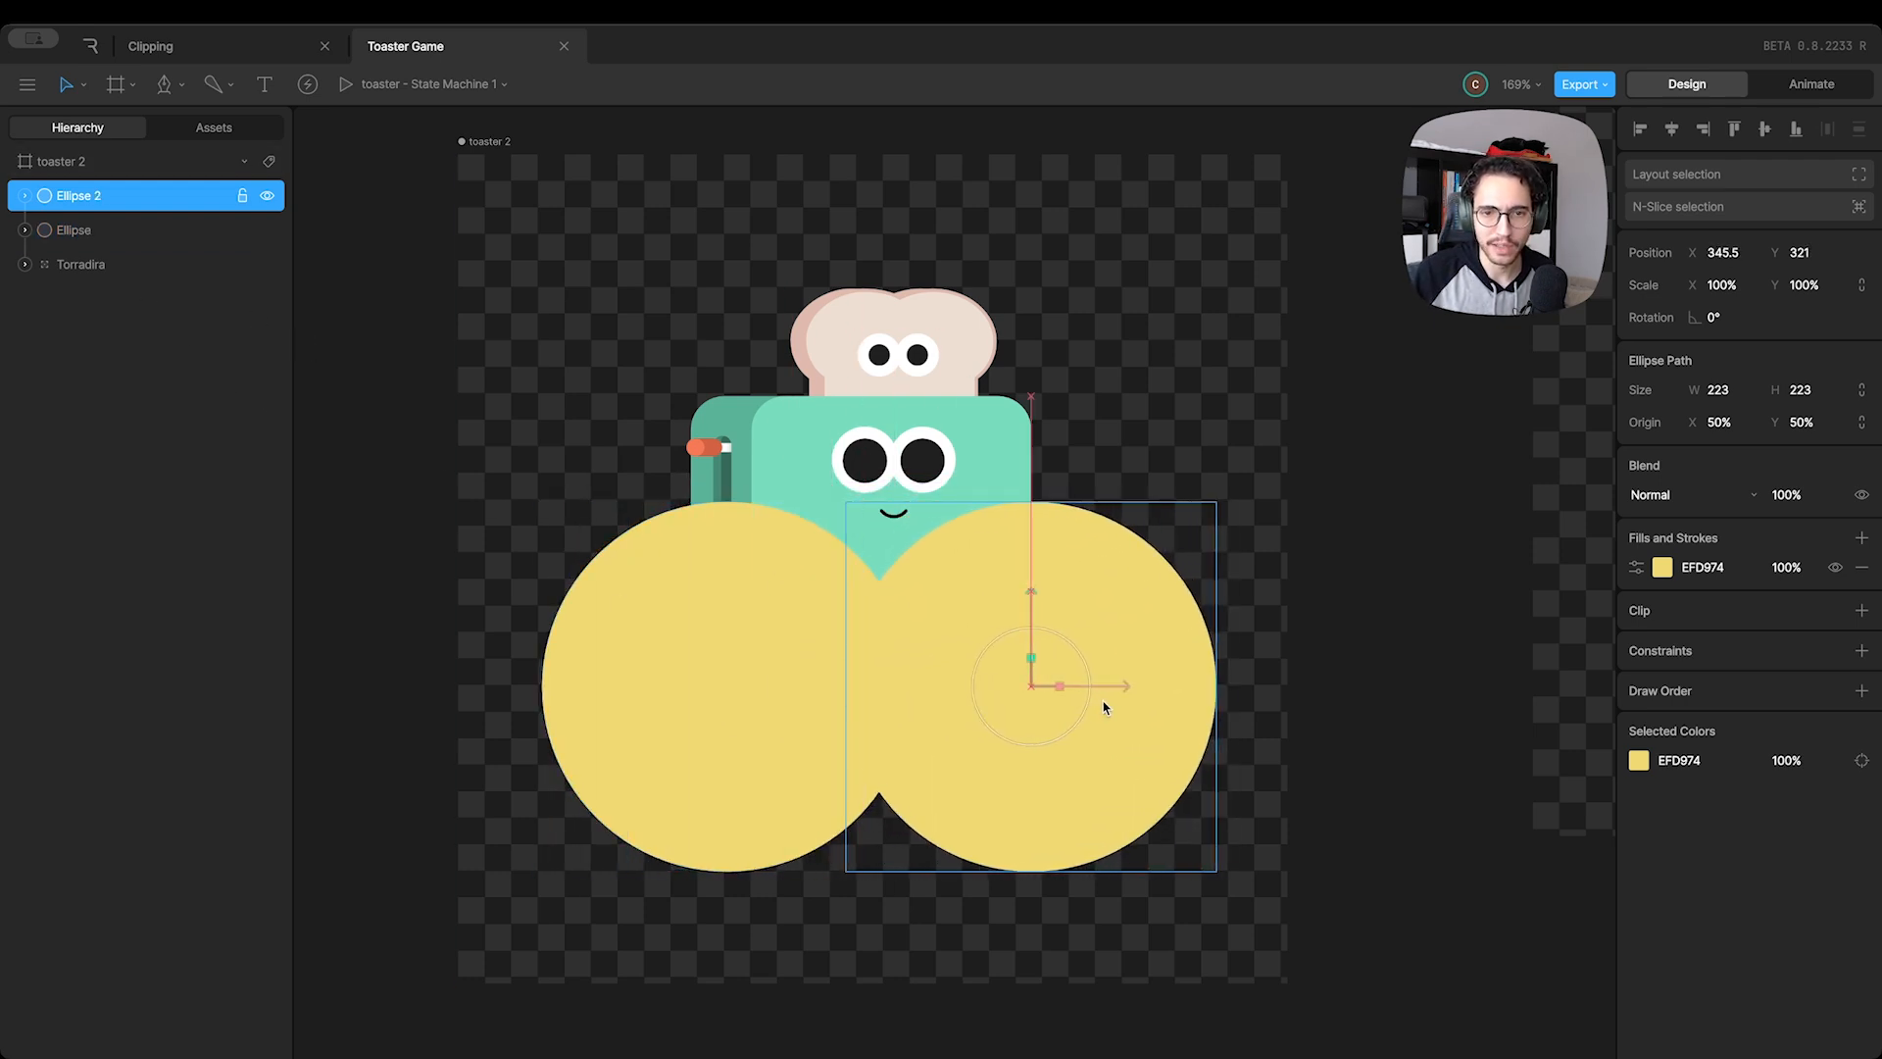
pyautogui.keyDown('shift'); pyautogui.click(97, 228); pyautogui.keyUp('shift')
pyautogui.hotkey('ctrl', 'g')
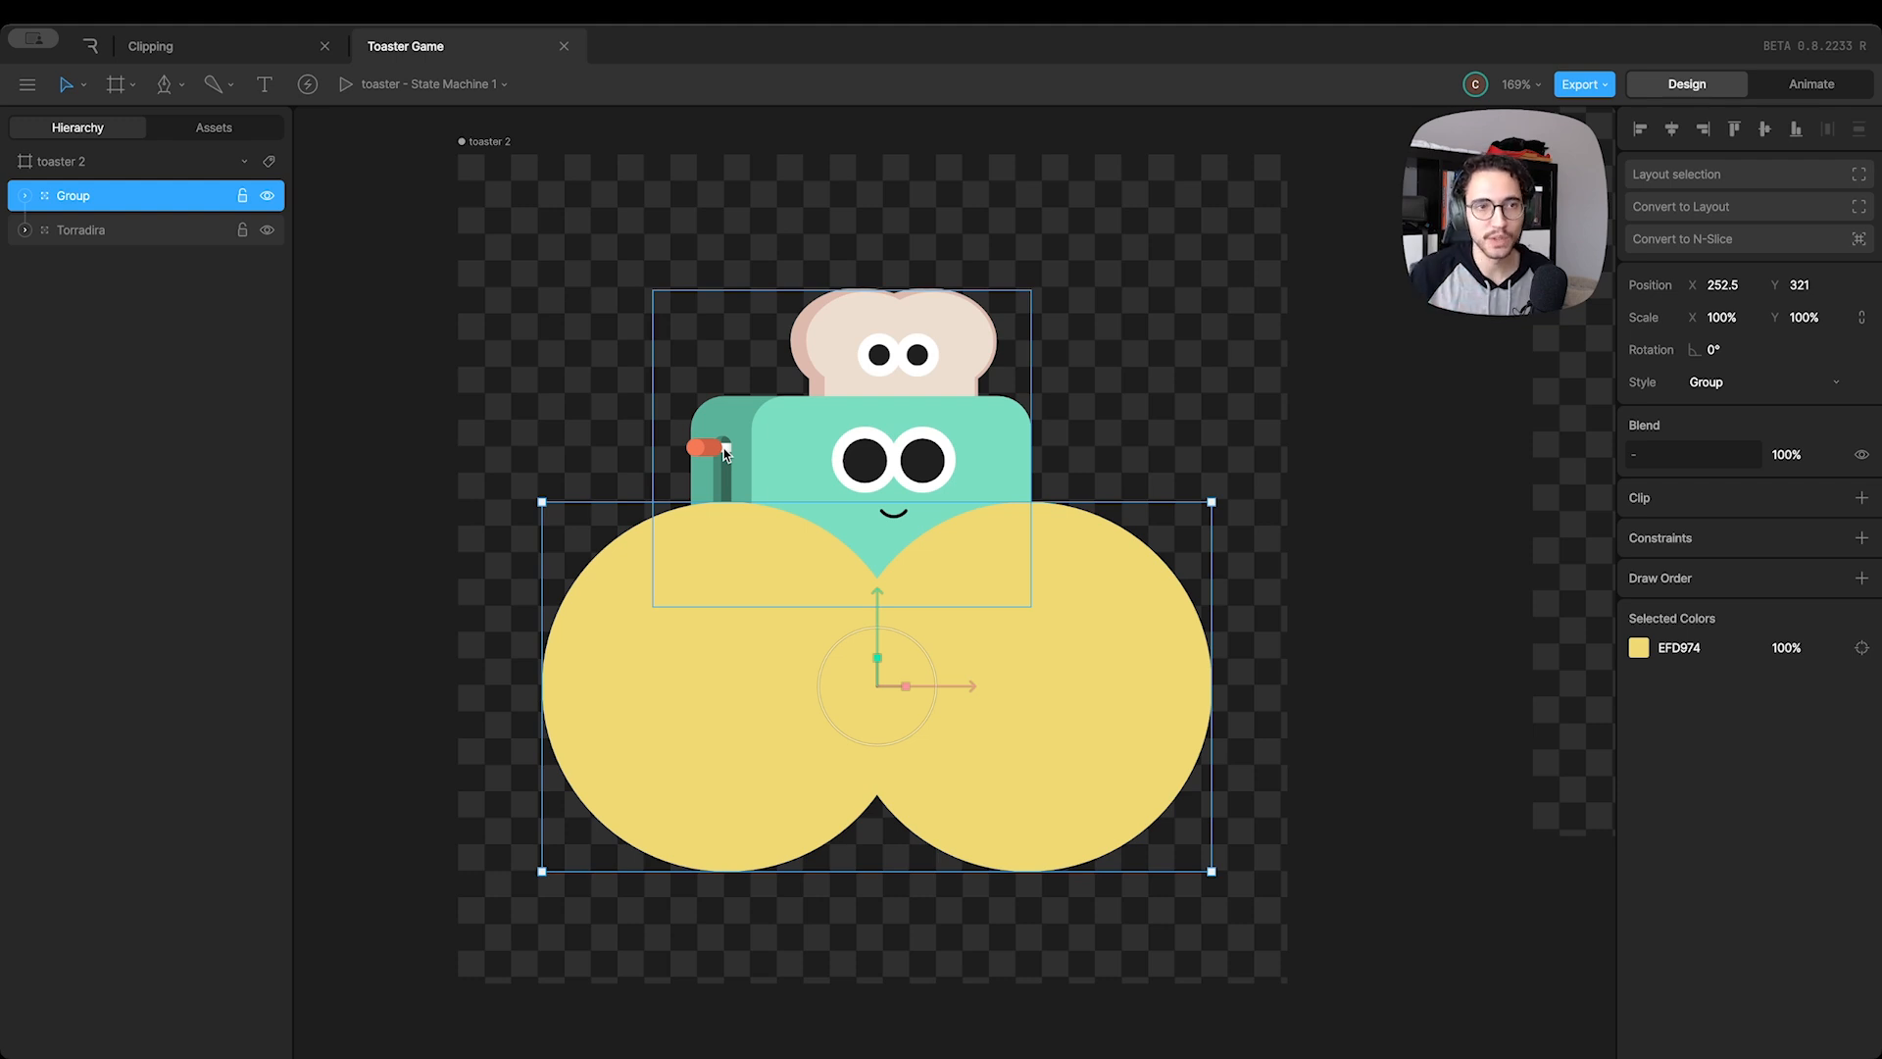
# Clip the Torradira group using the two-circle group as the source and place Torradira above it in the layer order
pyautogui.click(102, 231)
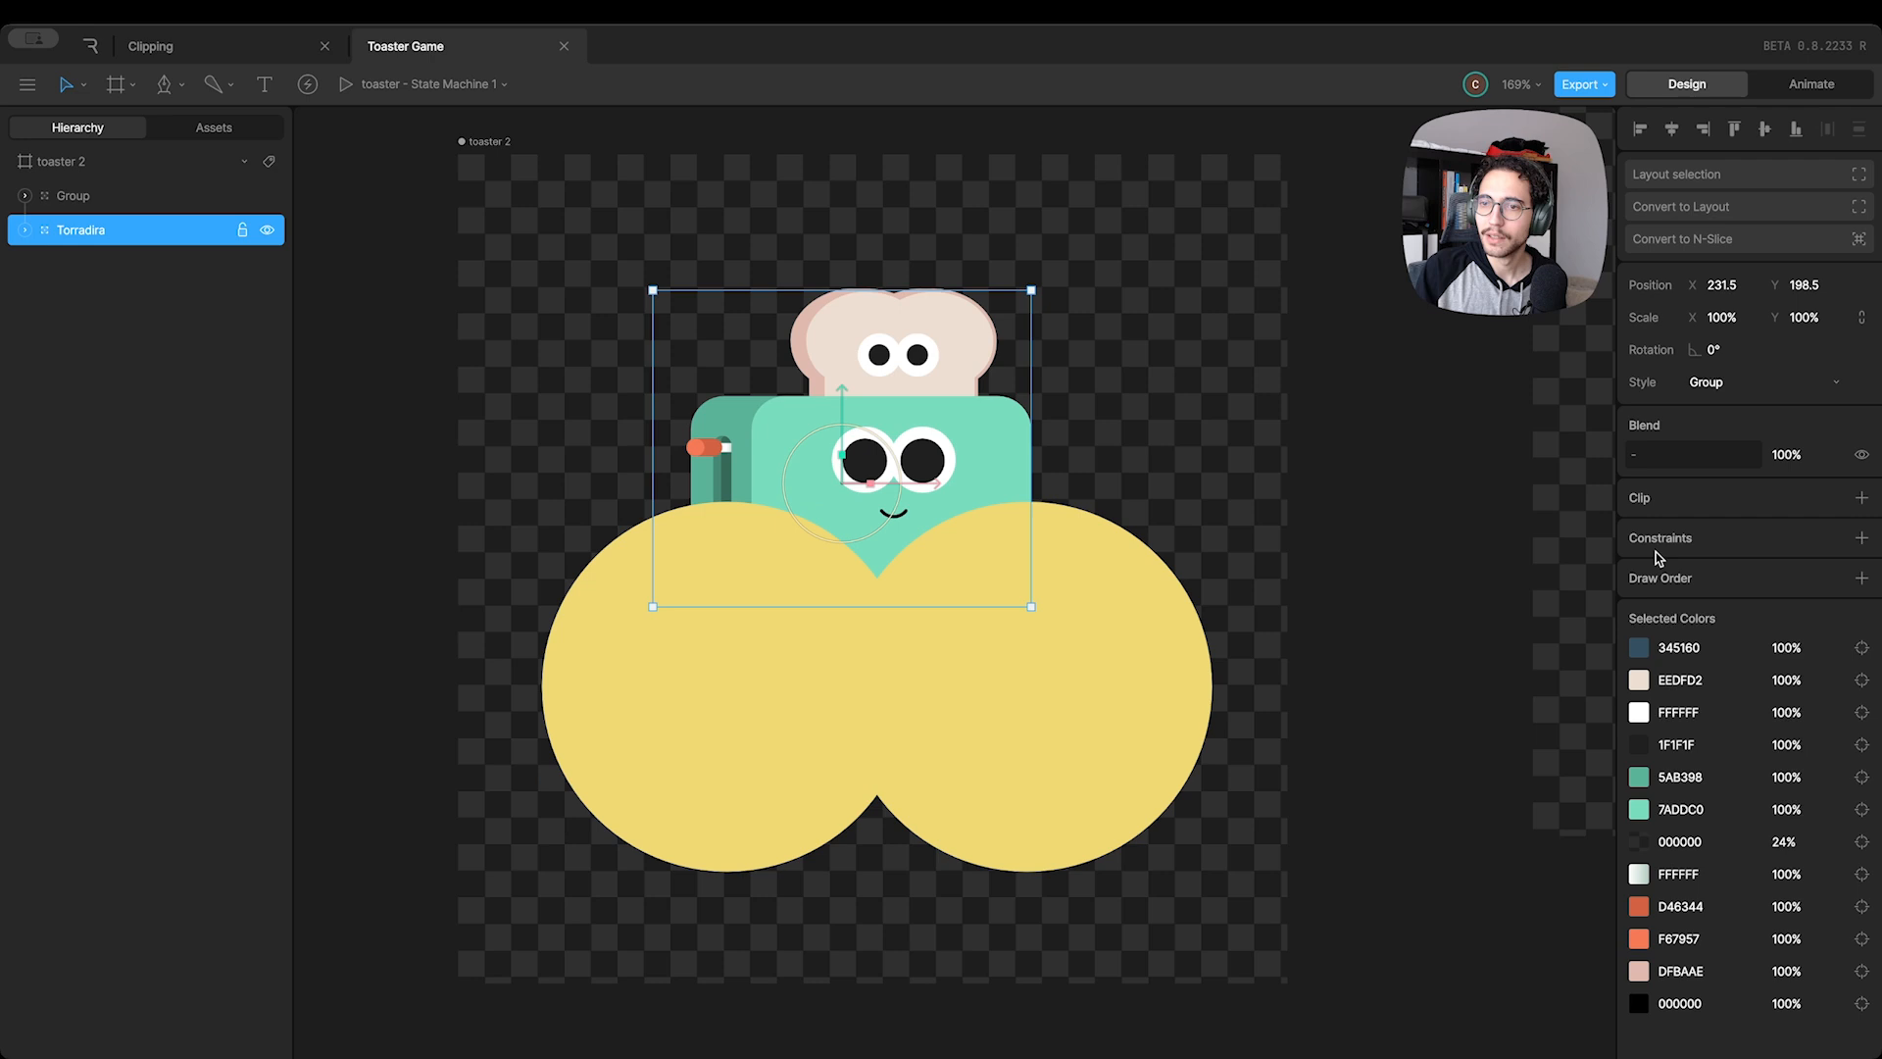
pyautogui.click(1861, 498)
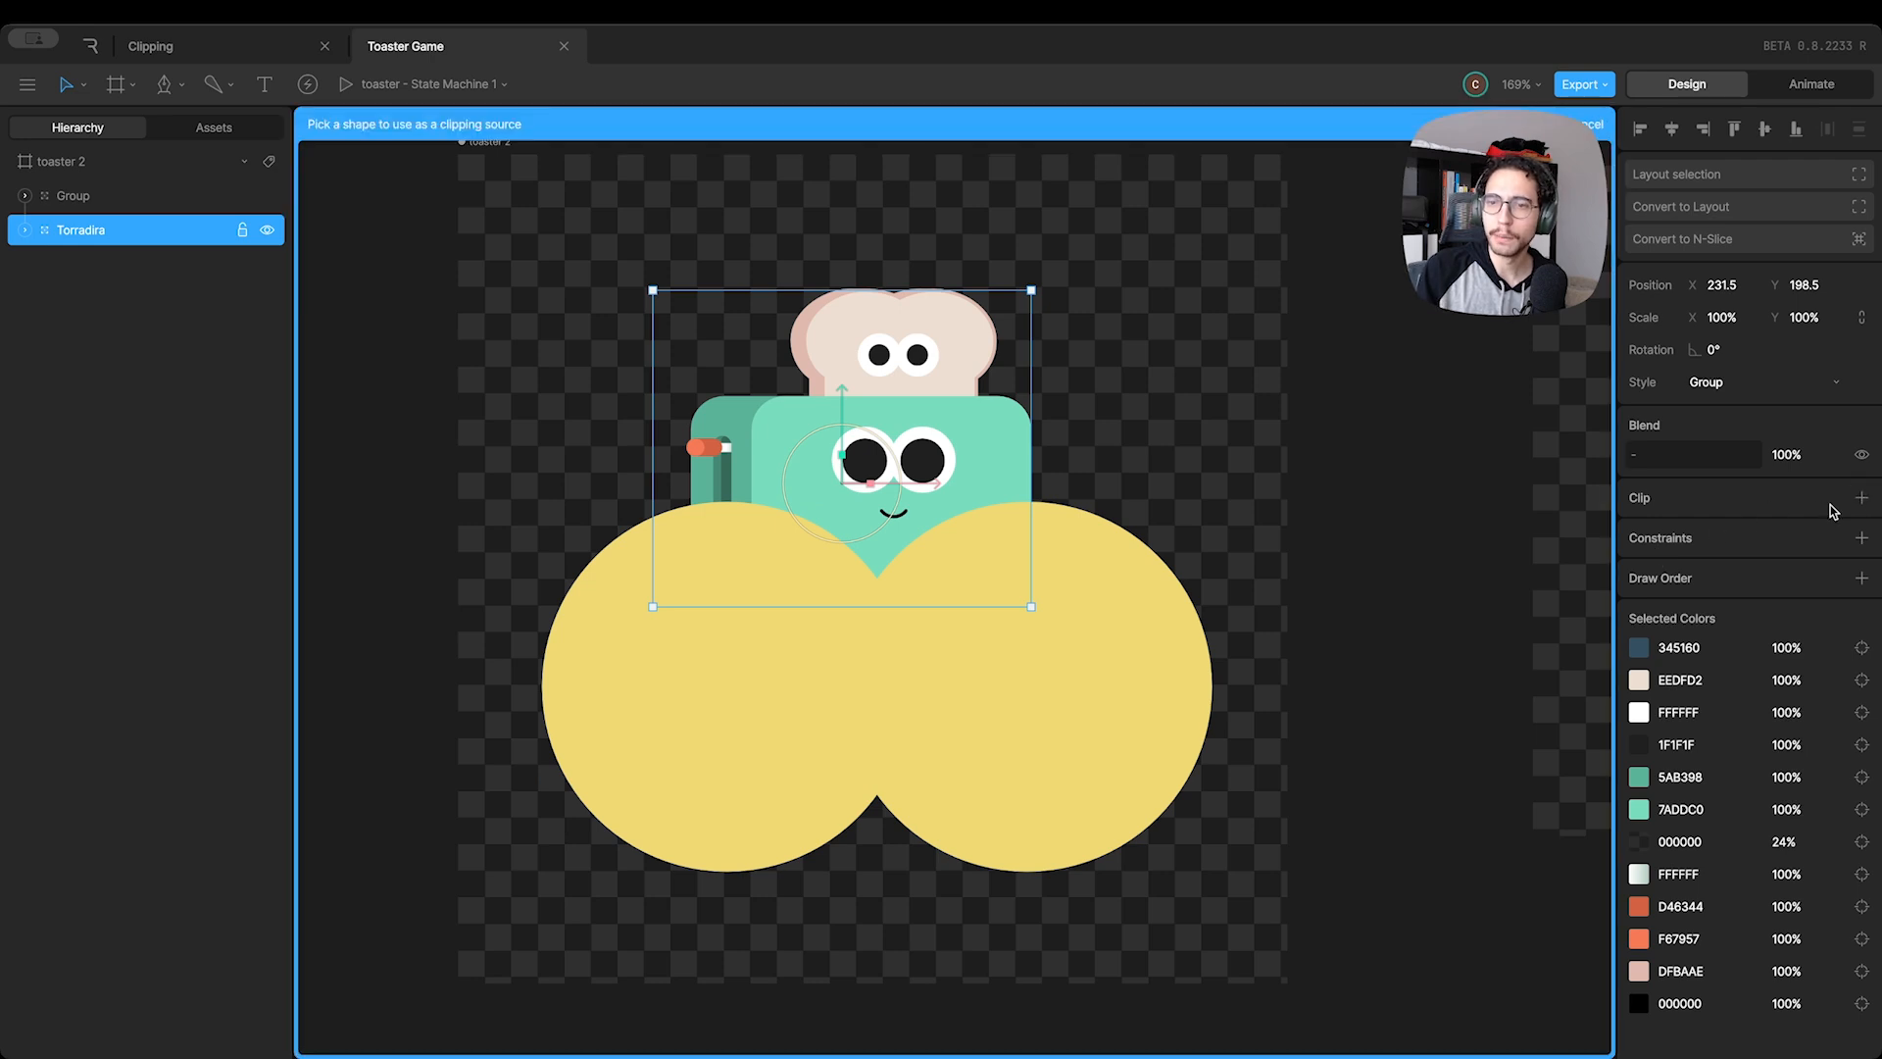
pyautogui.click(884, 733)
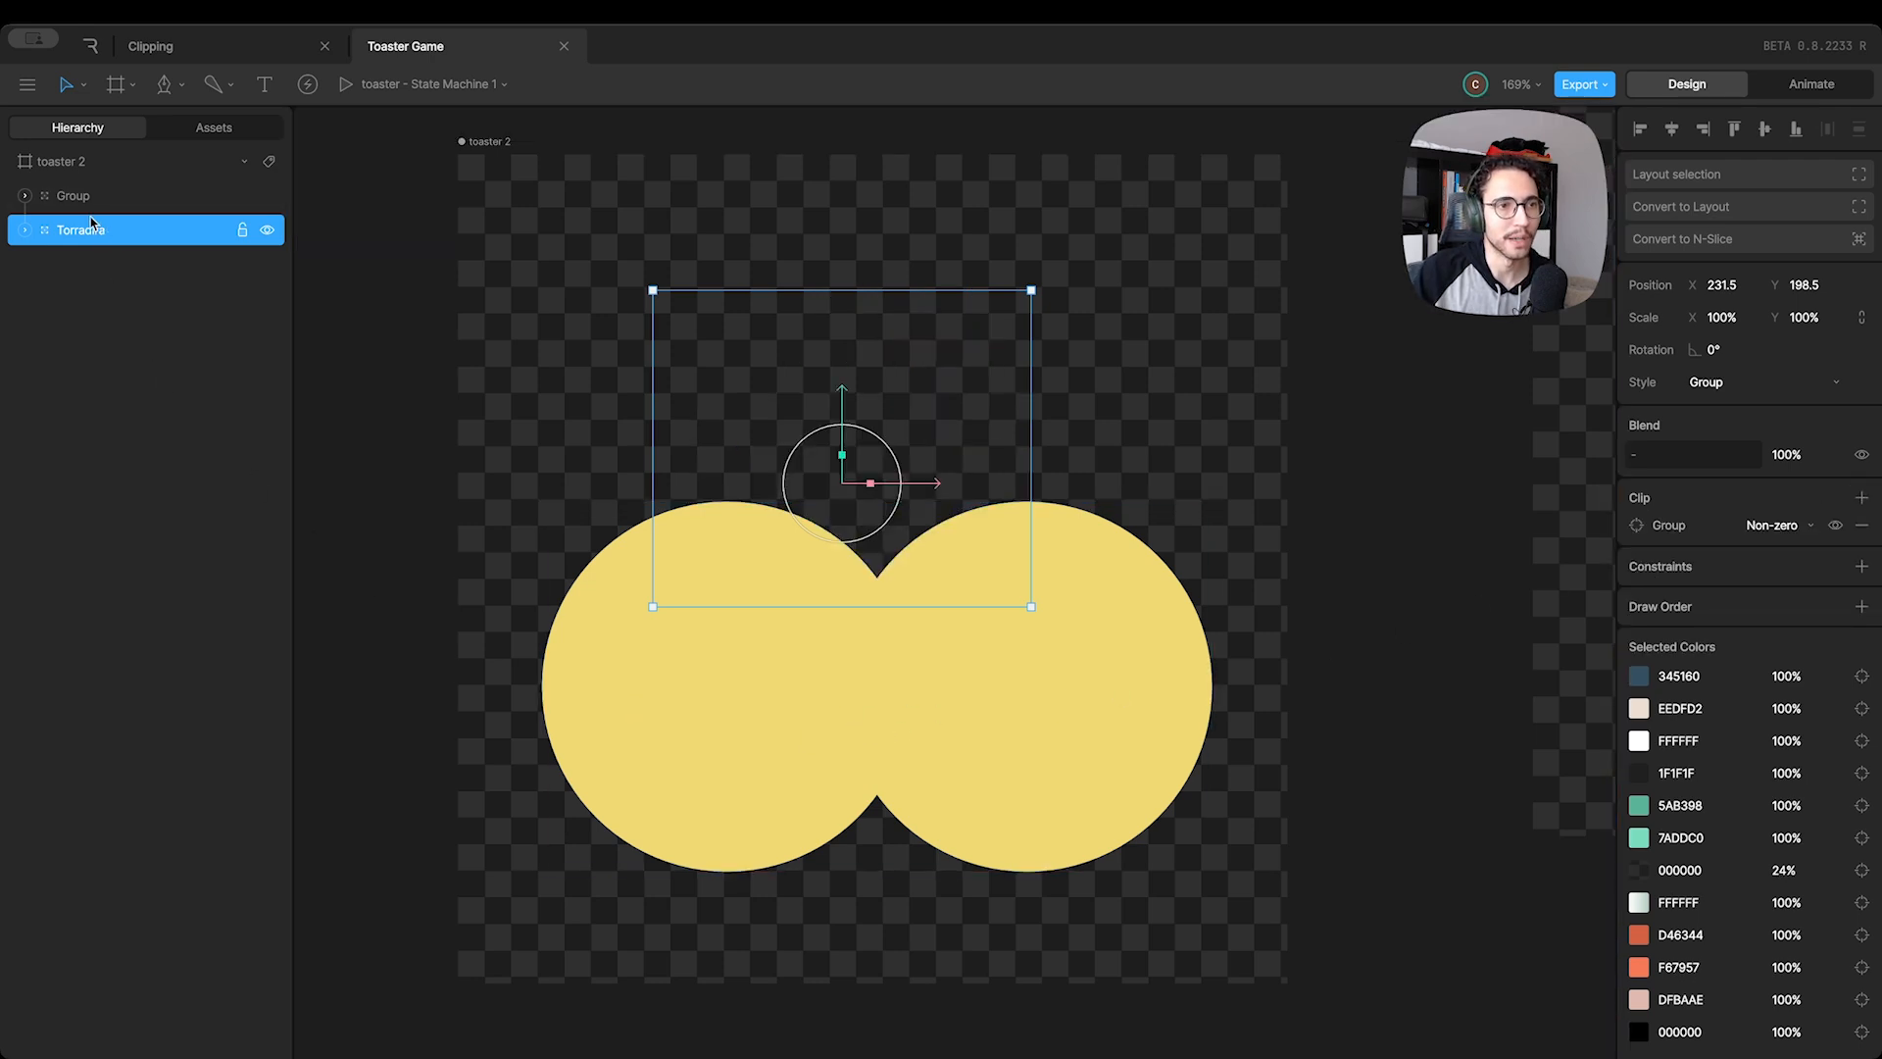
pyautogui.moveTo(91, 223); pyautogui.dragTo(88, 195)
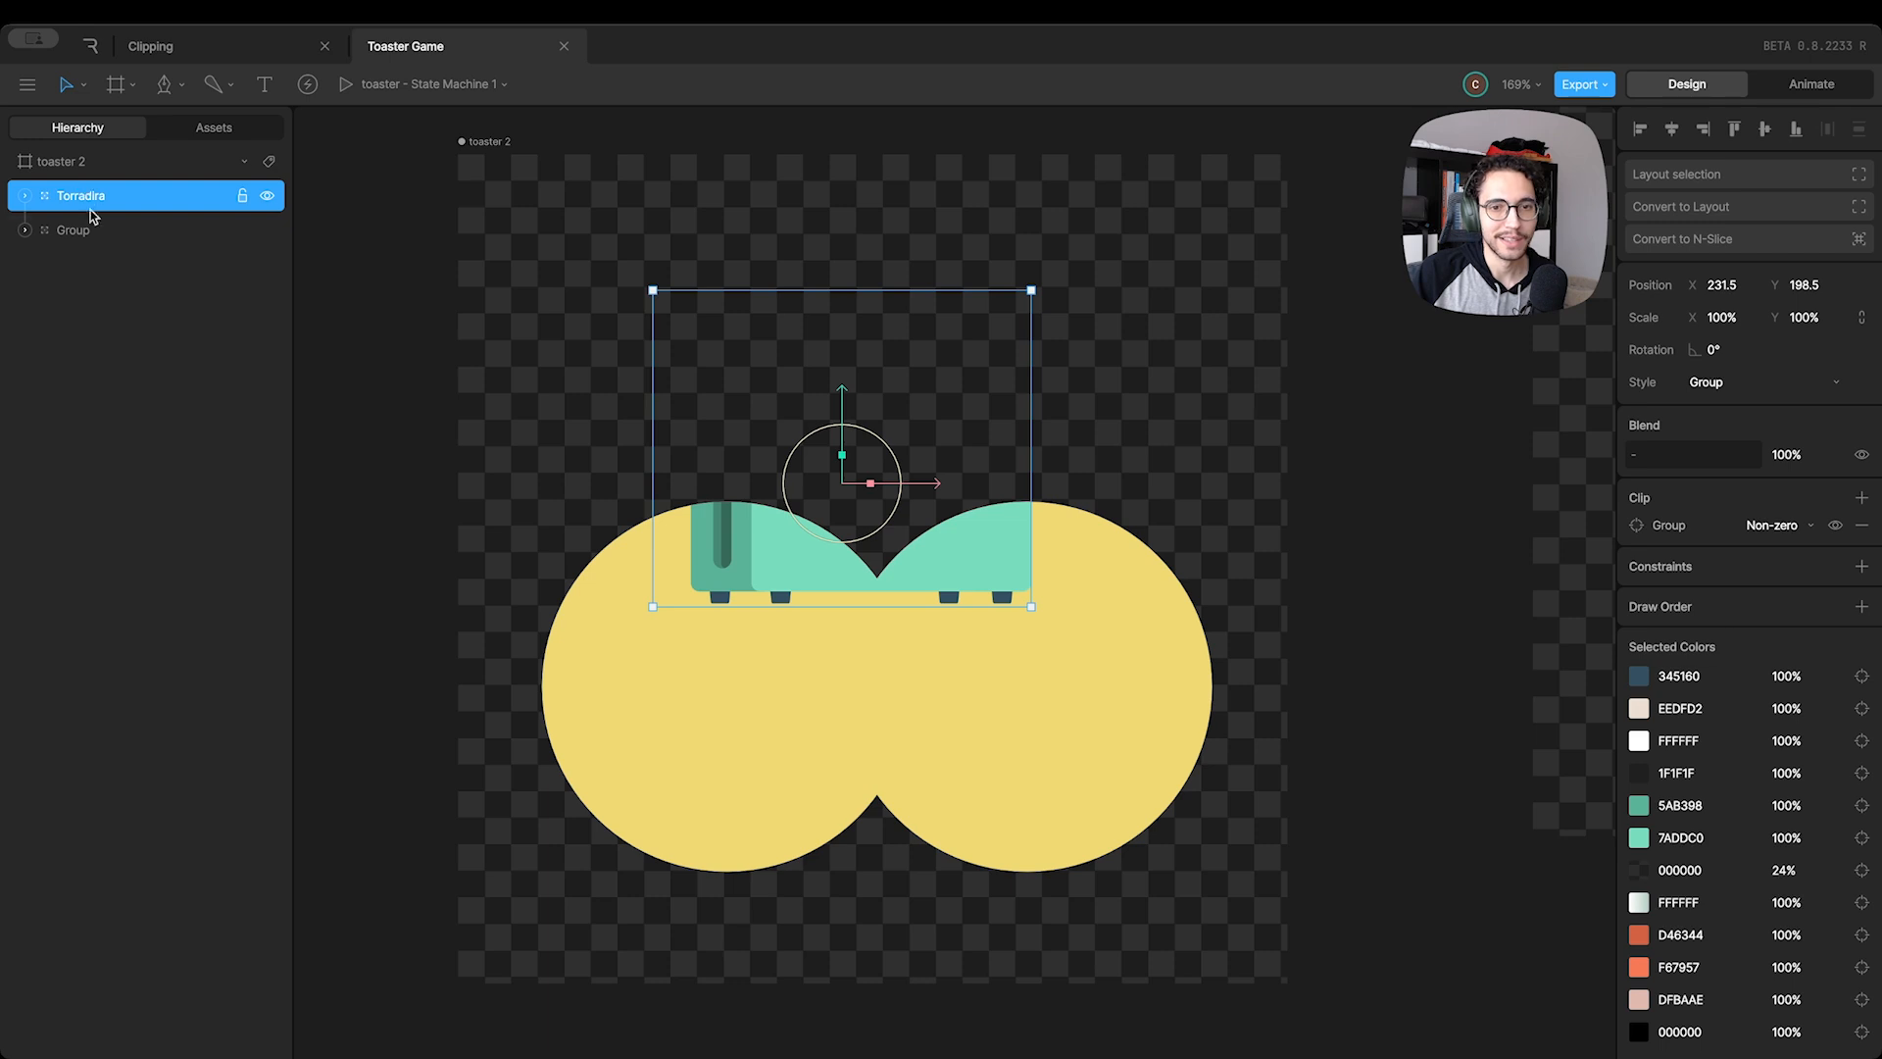
# Reposition the yellow circle group, placing it beside the toaster at X 323.5, Y 181
pyautogui.click(61, 236)
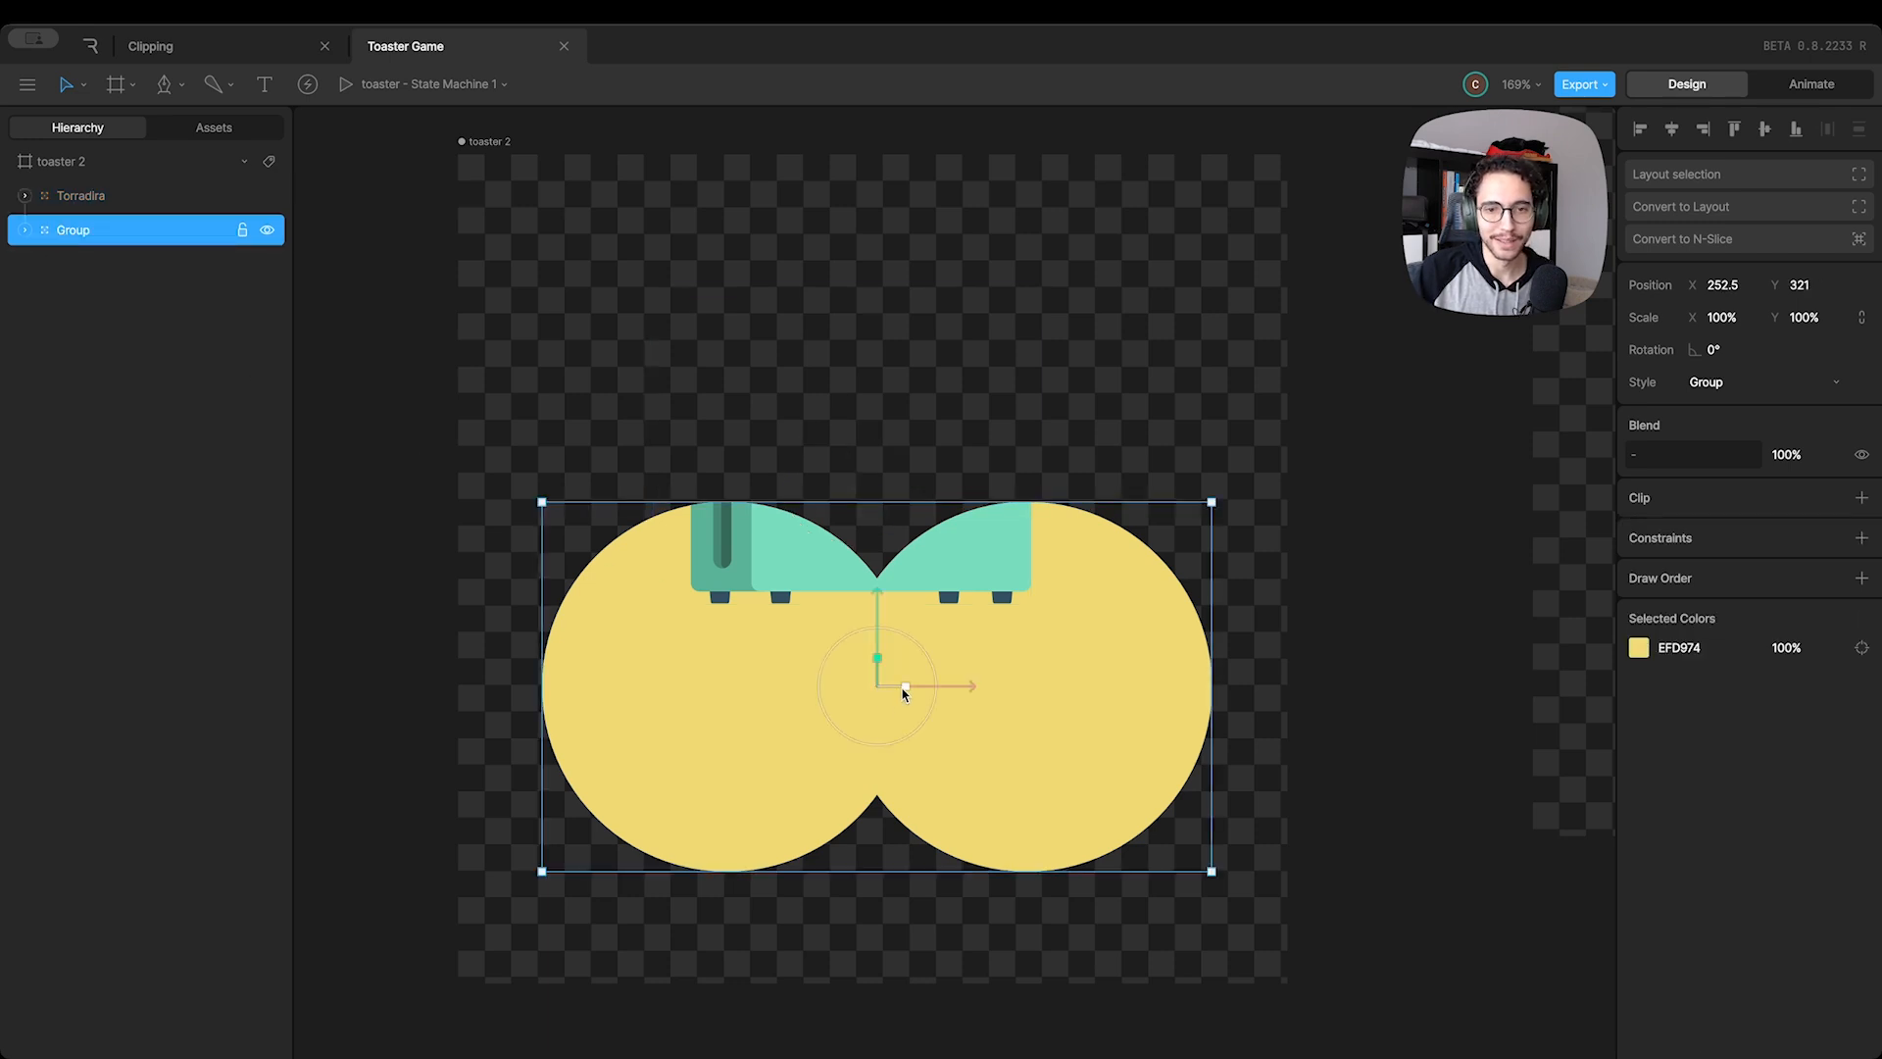
pyautogui.moveTo(905, 692); pyautogui.dragTo(738, 527)
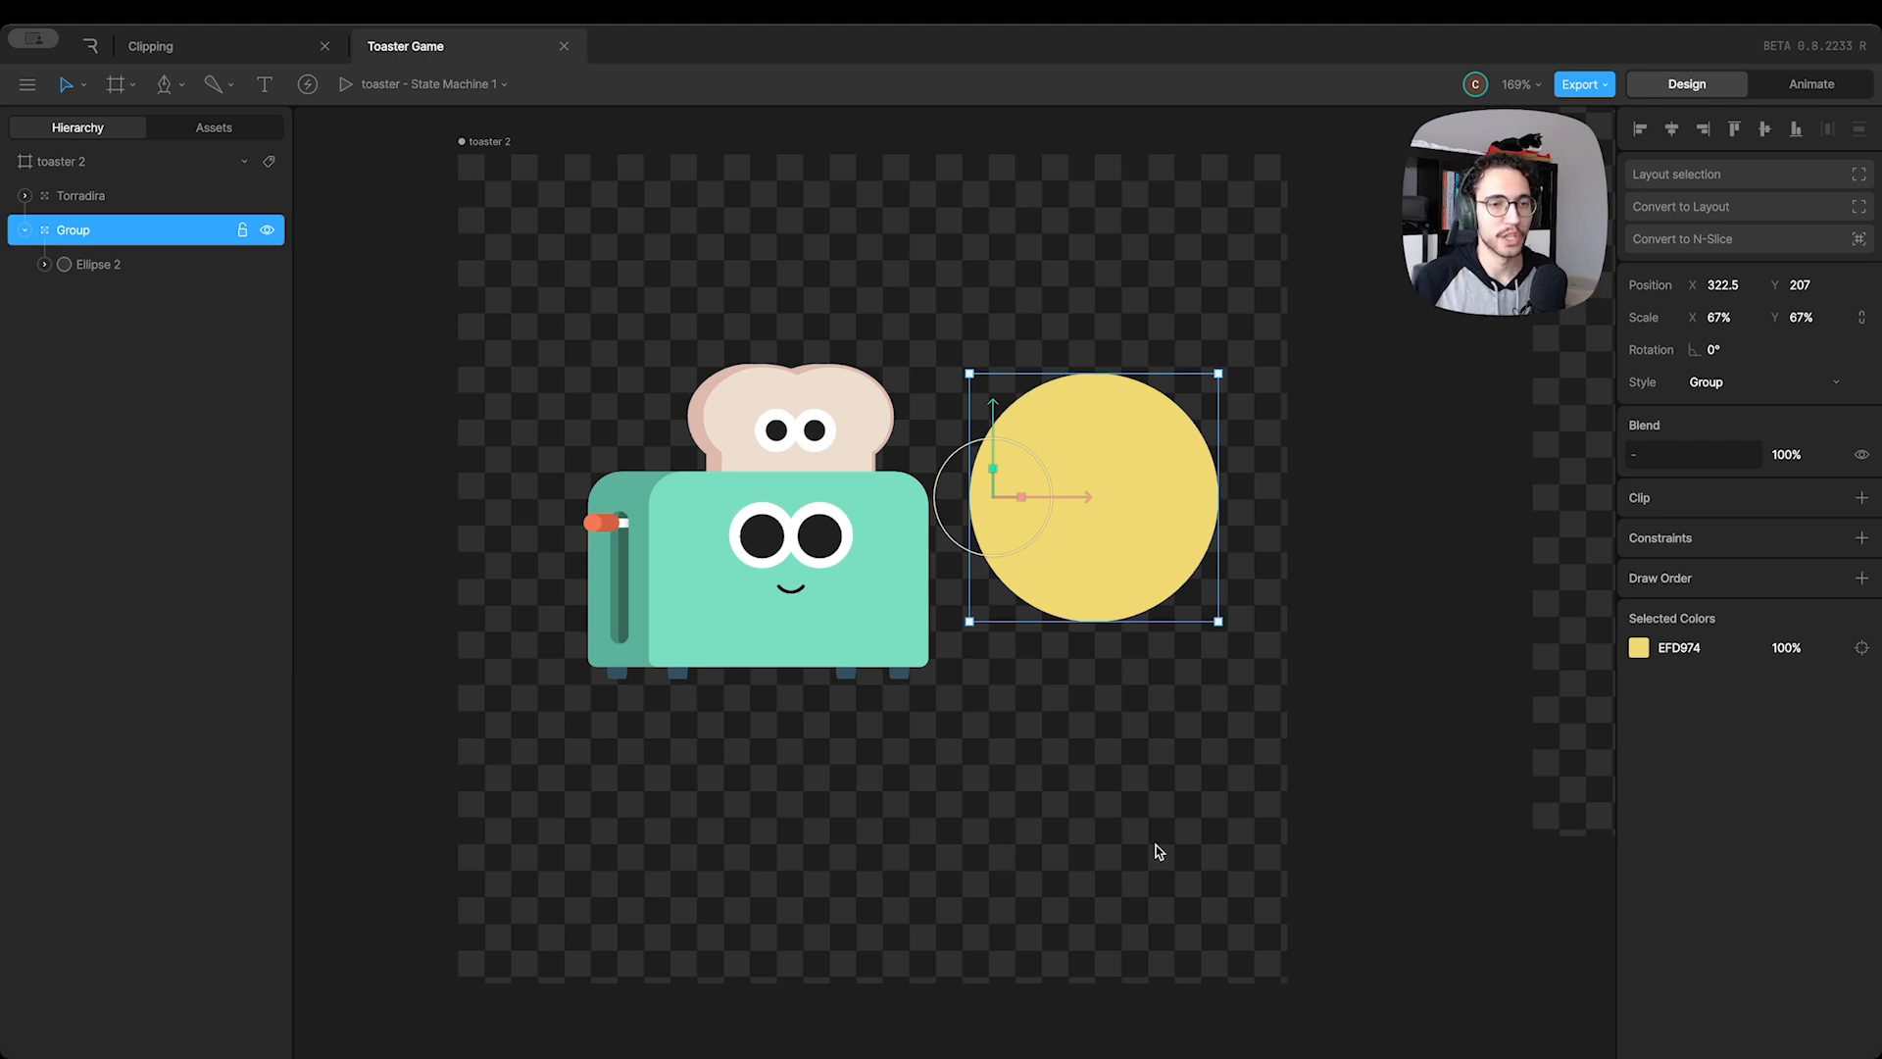
pyautogui.moveTo(1108, 571); pyautogui.dragTo(1109, 521)
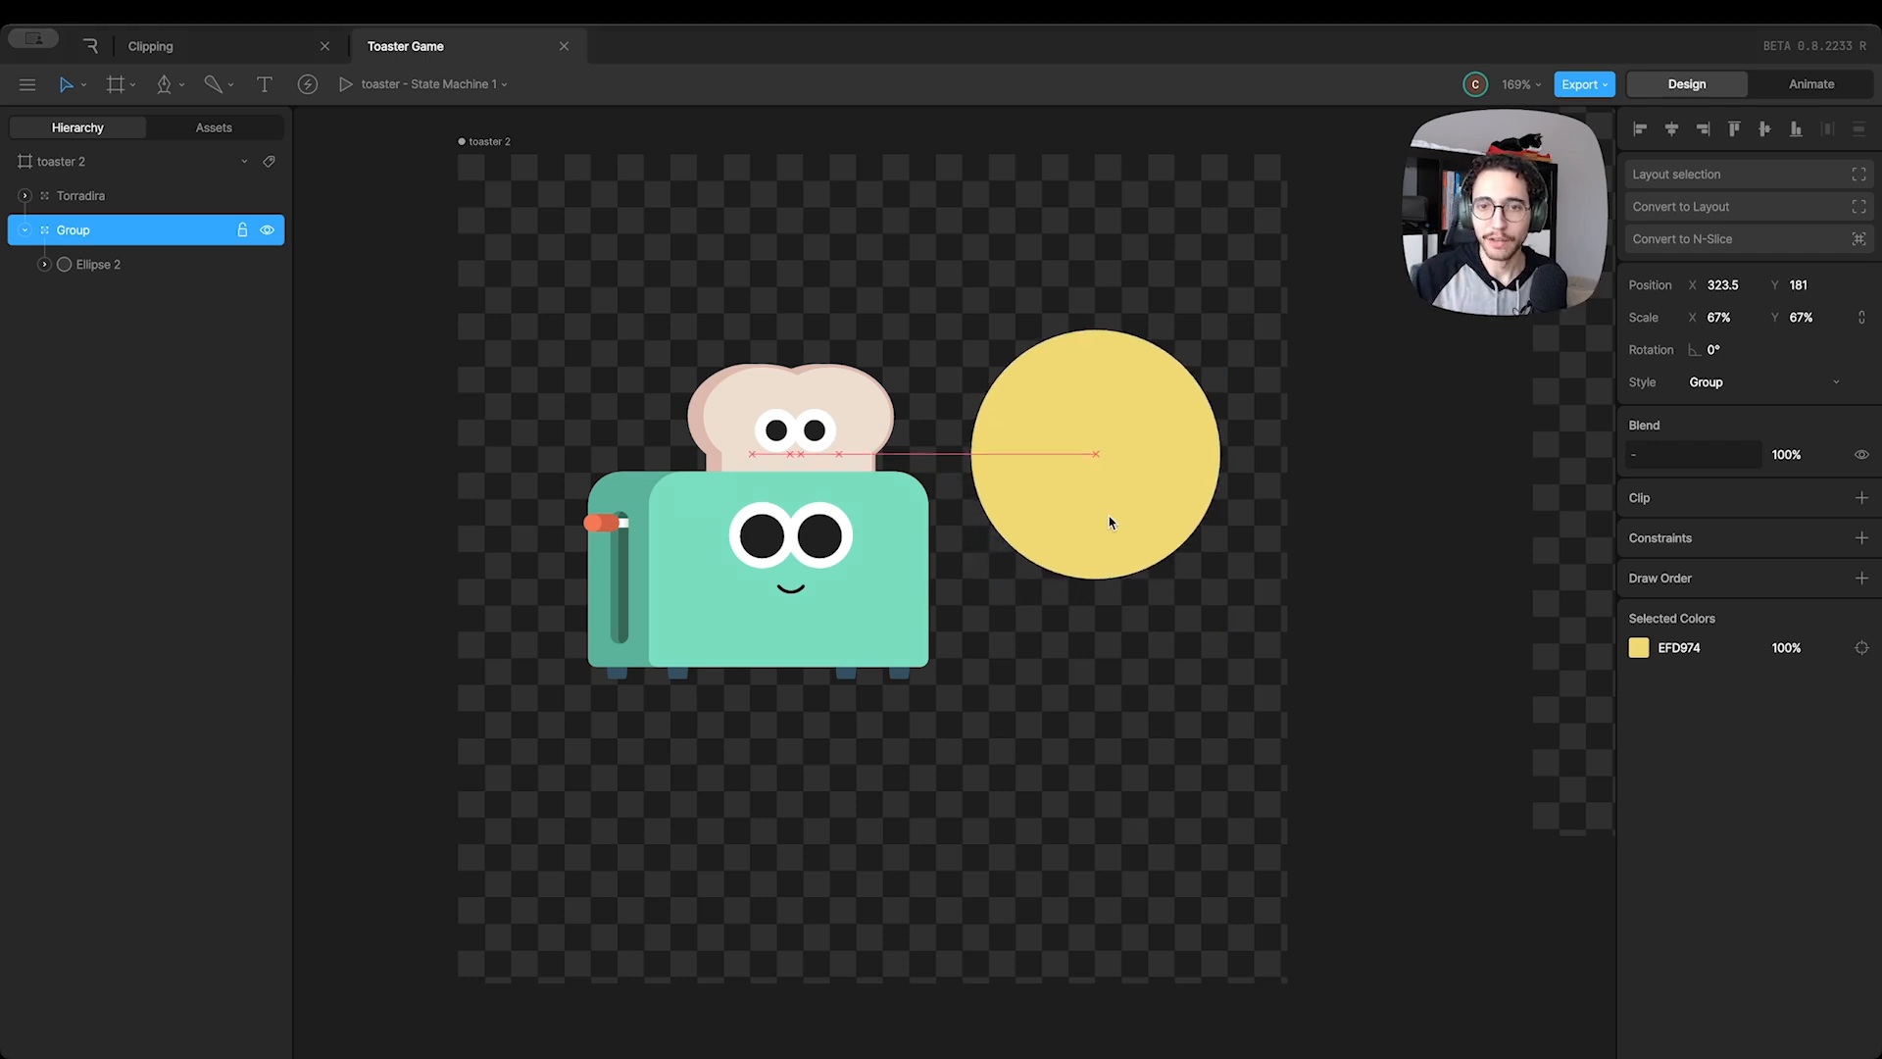
pyautogui.click(1020, 496)
pyautogui.click(836, 438)
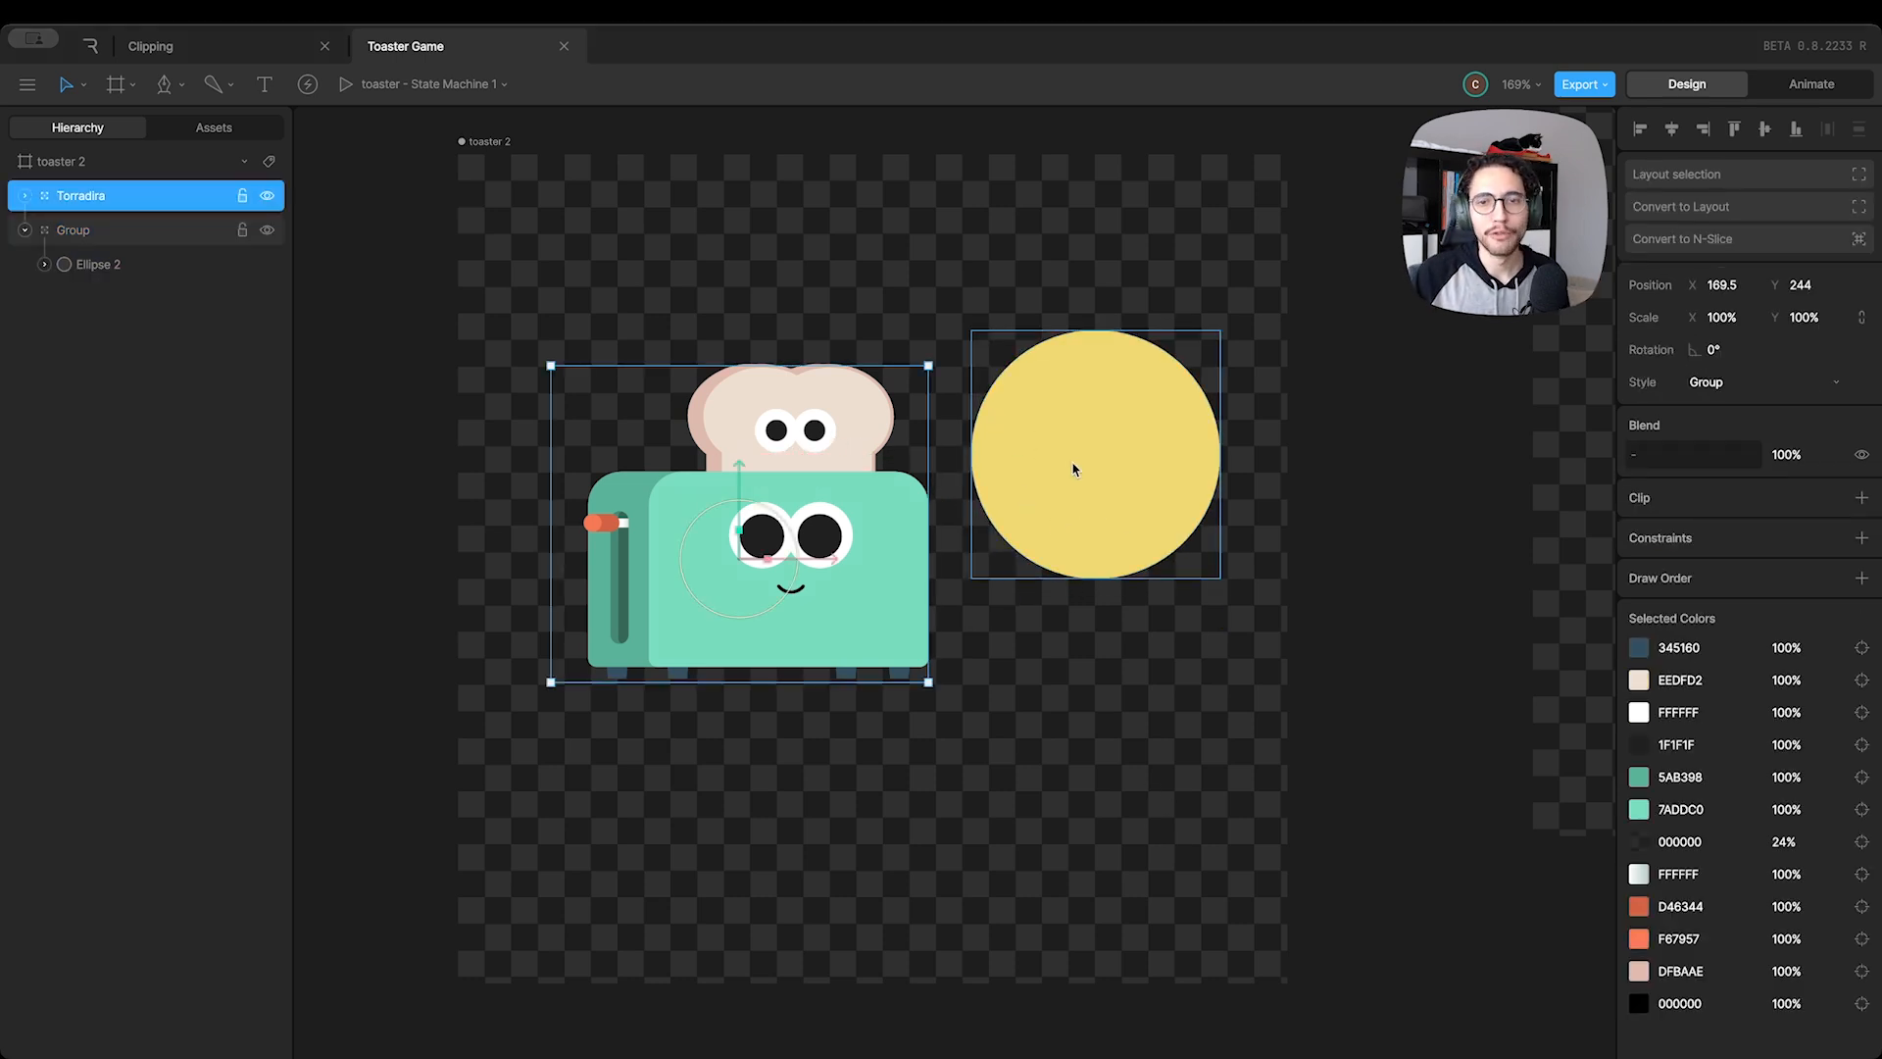
# Take Ellipse 2 out of its group and delete the emptied group
pyautogui.click(999, 457)
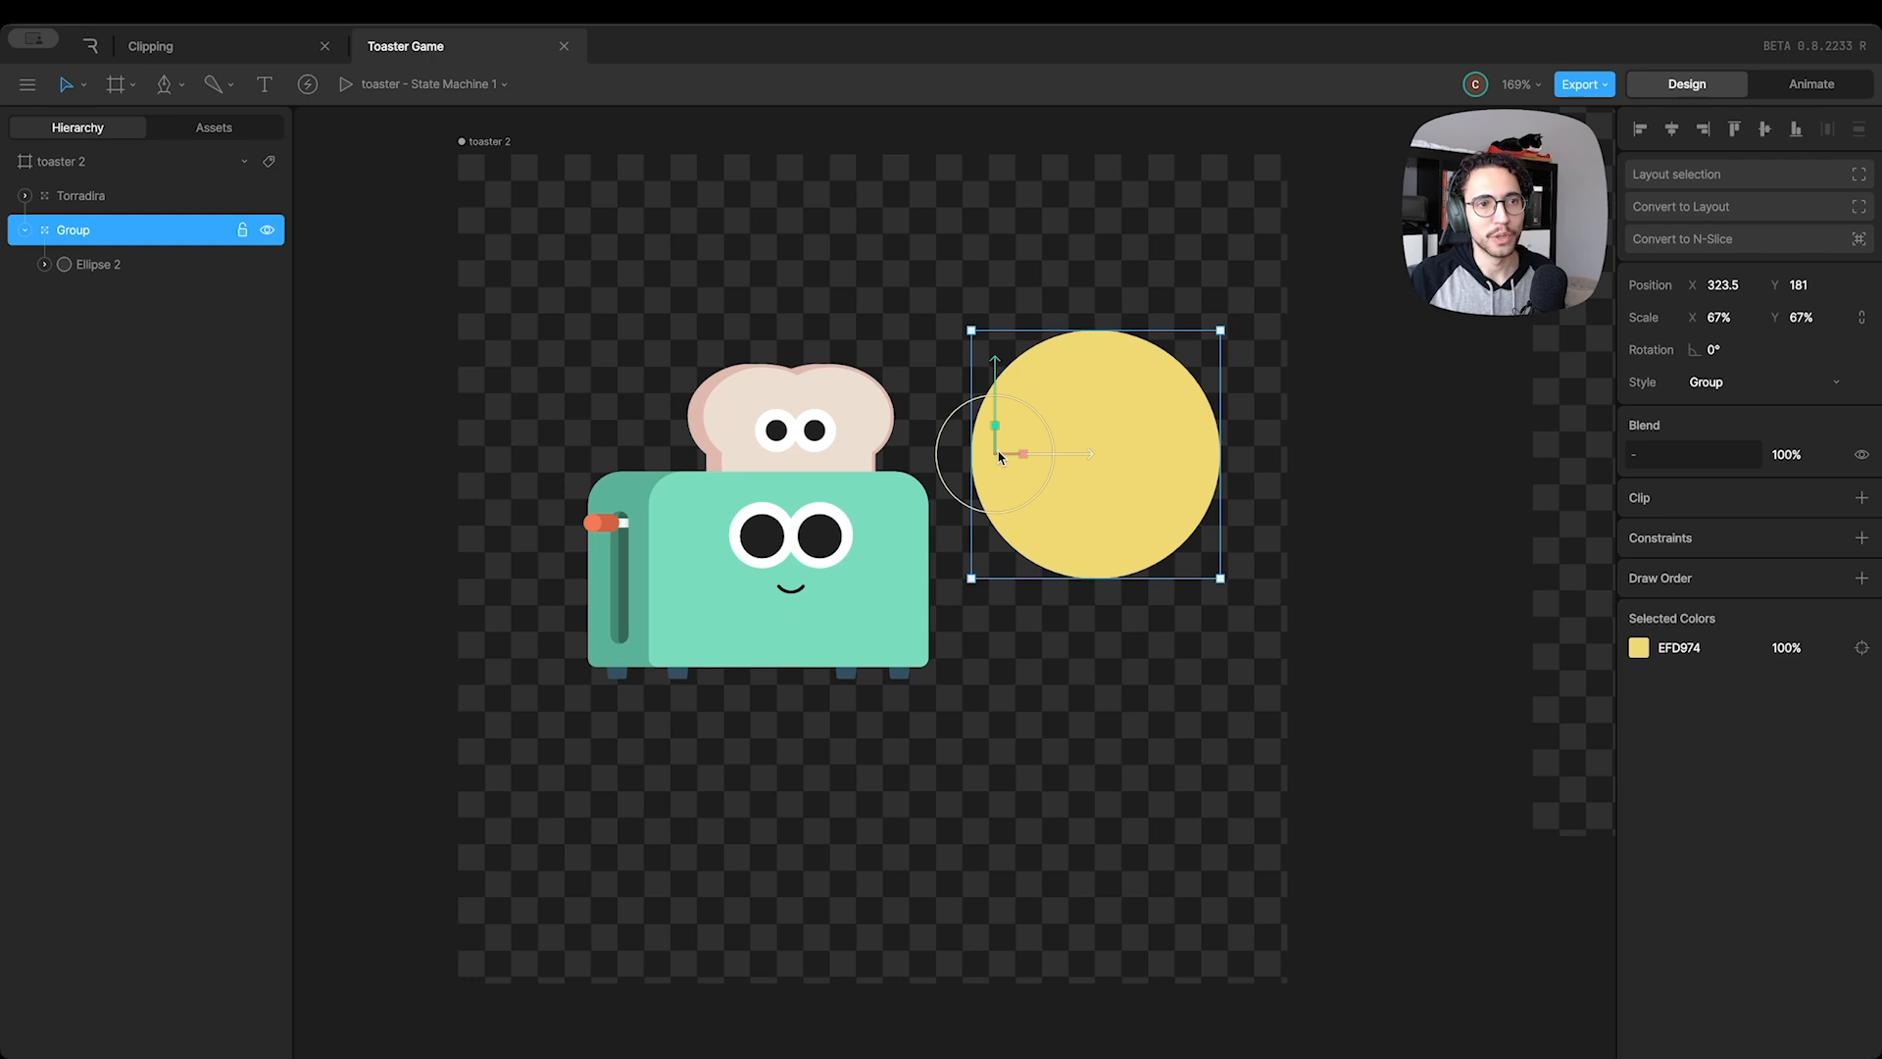
pyautogui.moveTo(78, 259); pyautogui.dragTo(78, 223)
pyautogui.click(80, 256)
pyautogui.press('Delete')
pyautogui.click(81, 235)
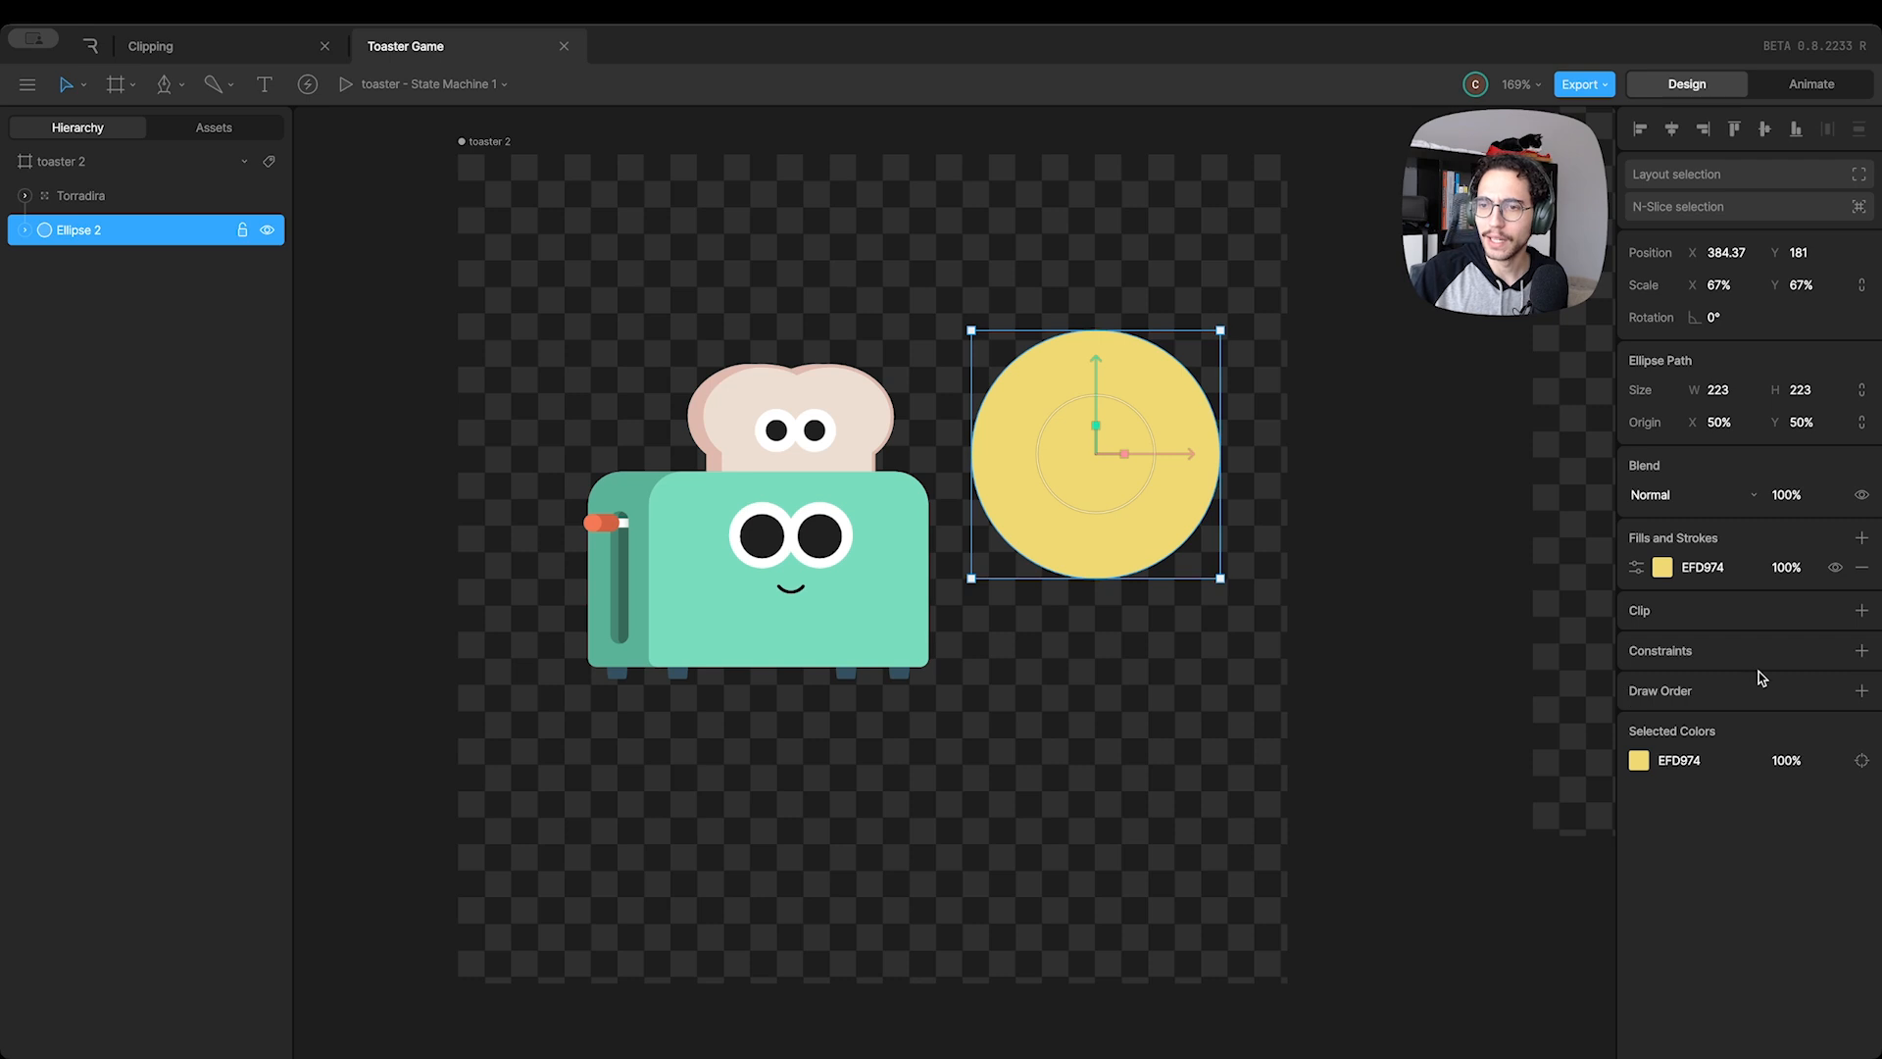
# Clip Ellipse 2 using the Torradira group as the source and place it above Torradira in the layer order
pyautogui.click(1861, 612)
pyautogui.click(761, 530)
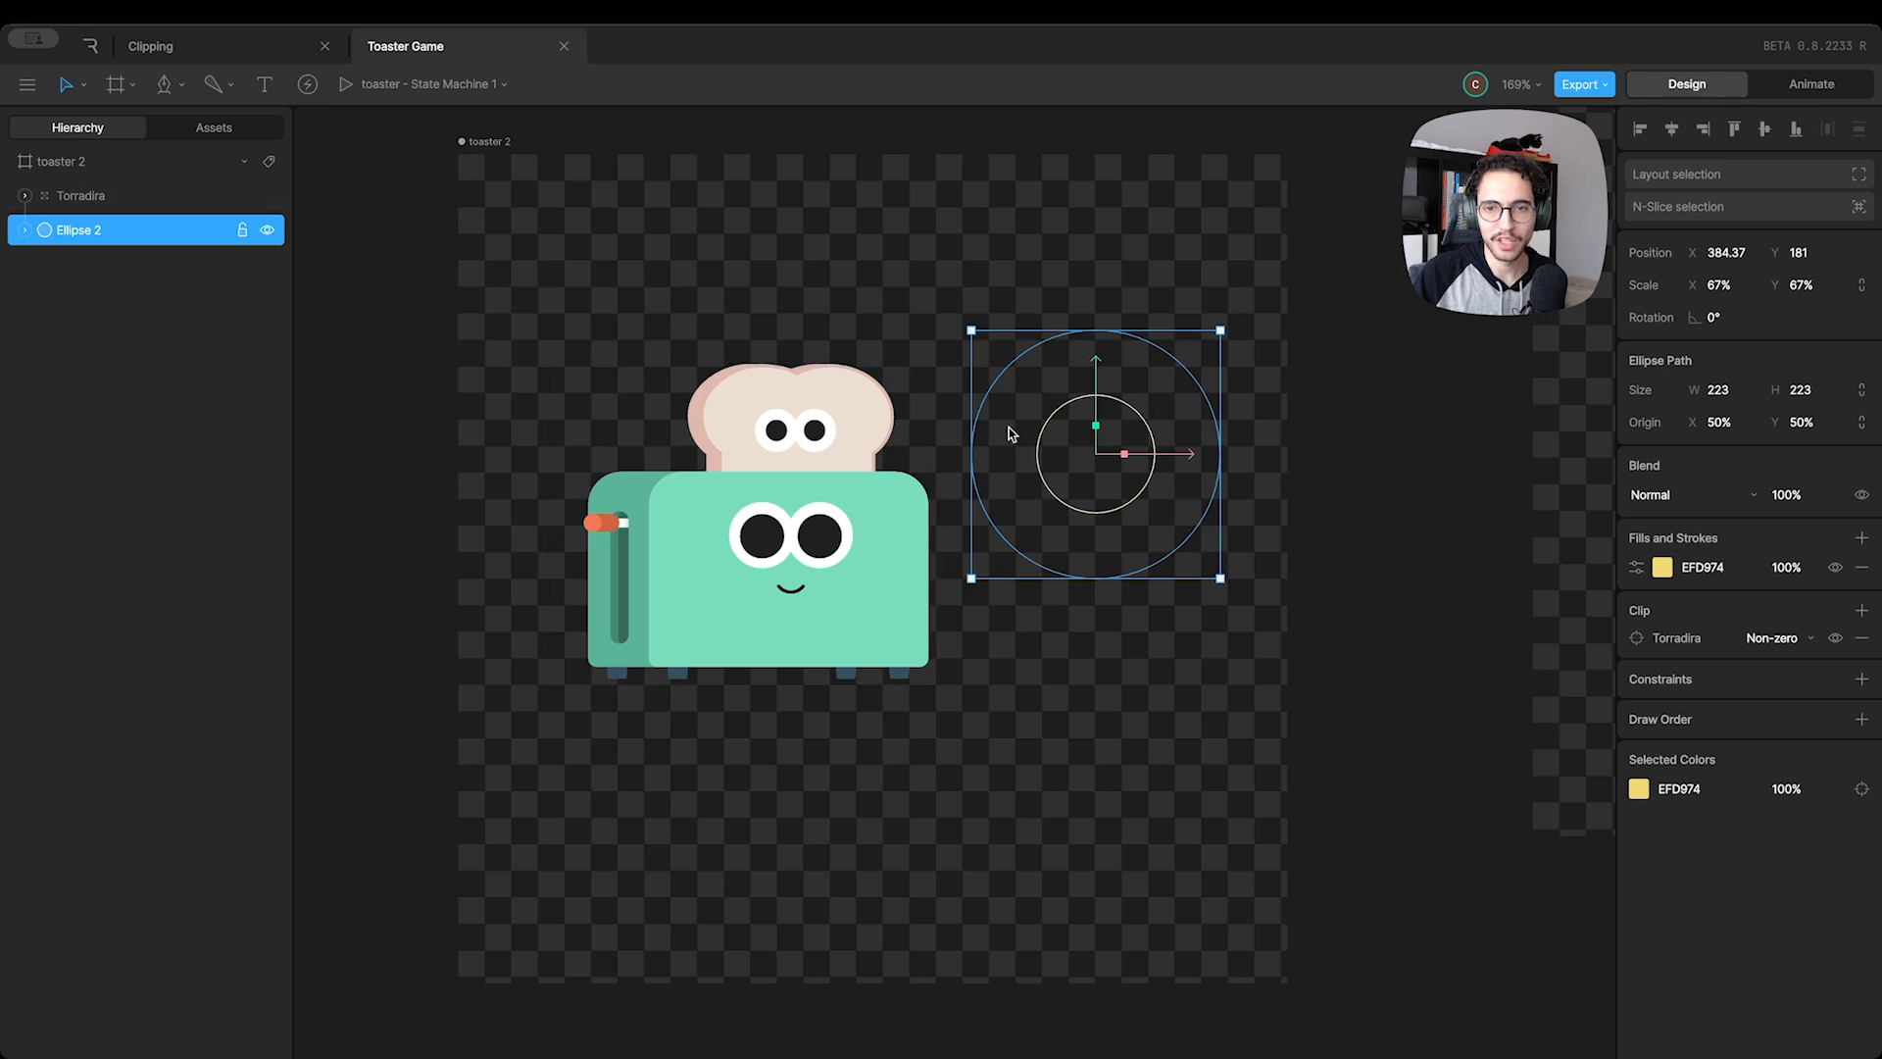
pyautogui.moveTo(85, 188); pyautogui.dragTo(86, 186)
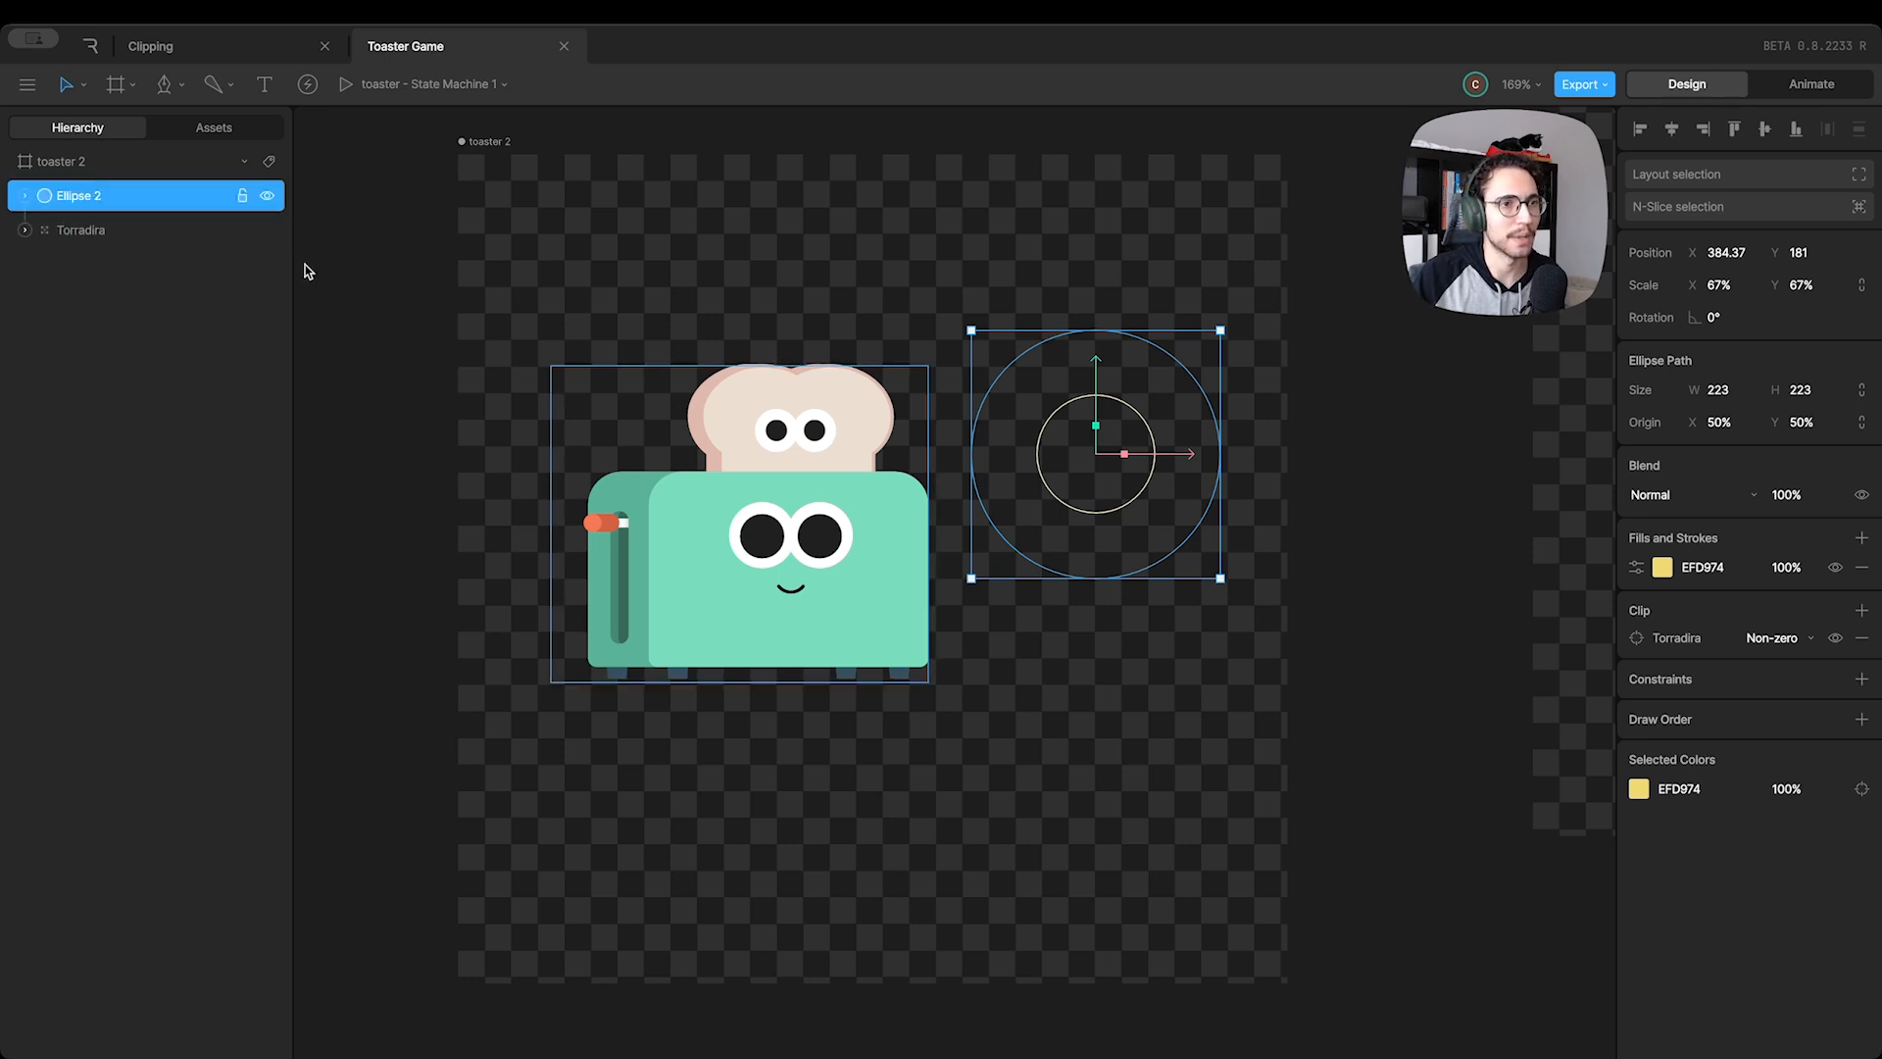
# Move the clipped circle over the toast to X 199, Y 175 and examine how its edge meets the toast's outline
pyautogui.moveTo(1085, 488); pyautogui.dragTo(810, 392)
pyautogui.hscroll(-5, 911, 627)
pyautogui.scroll(2, 912, 627)
pyautogui.scroll(5, 951, 627)
pyautogui.scroll(5, 799, 373)
pyautogui.scroll(5, 718, 527)
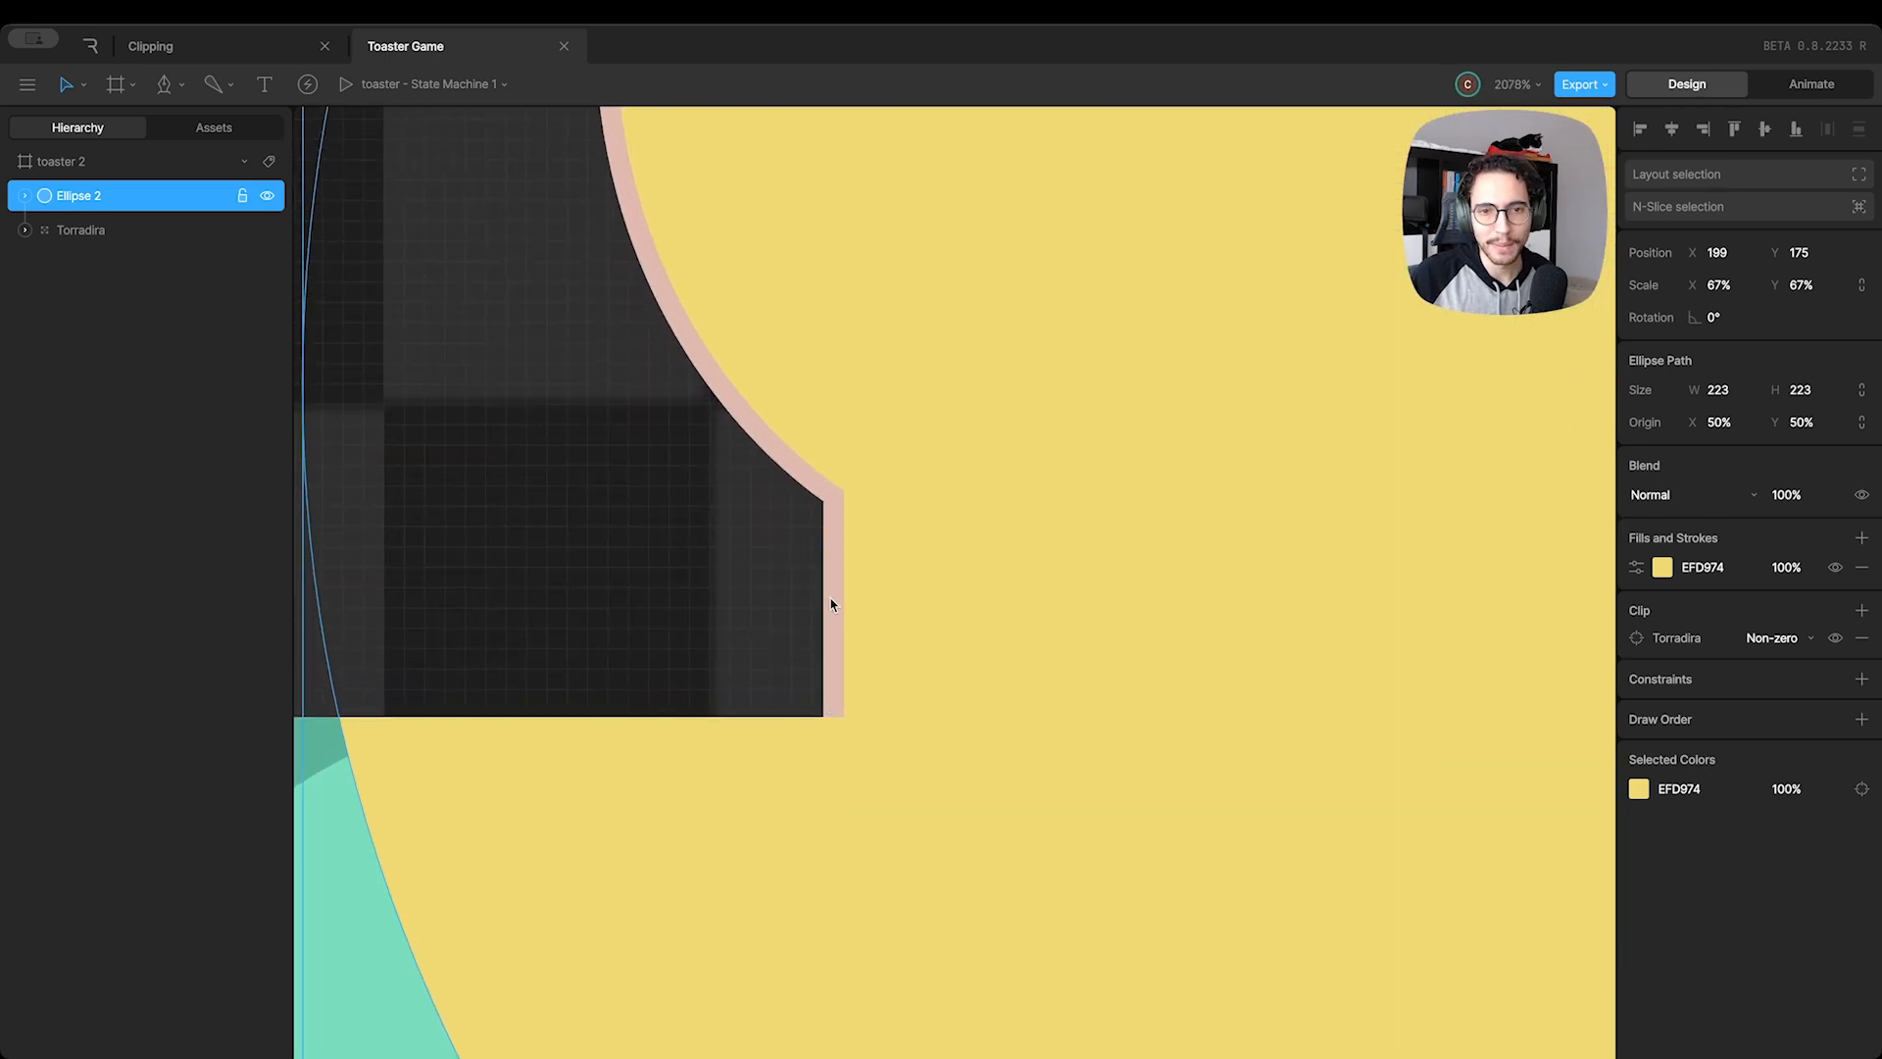
pyautogui.scroll(-5, 643, 226)
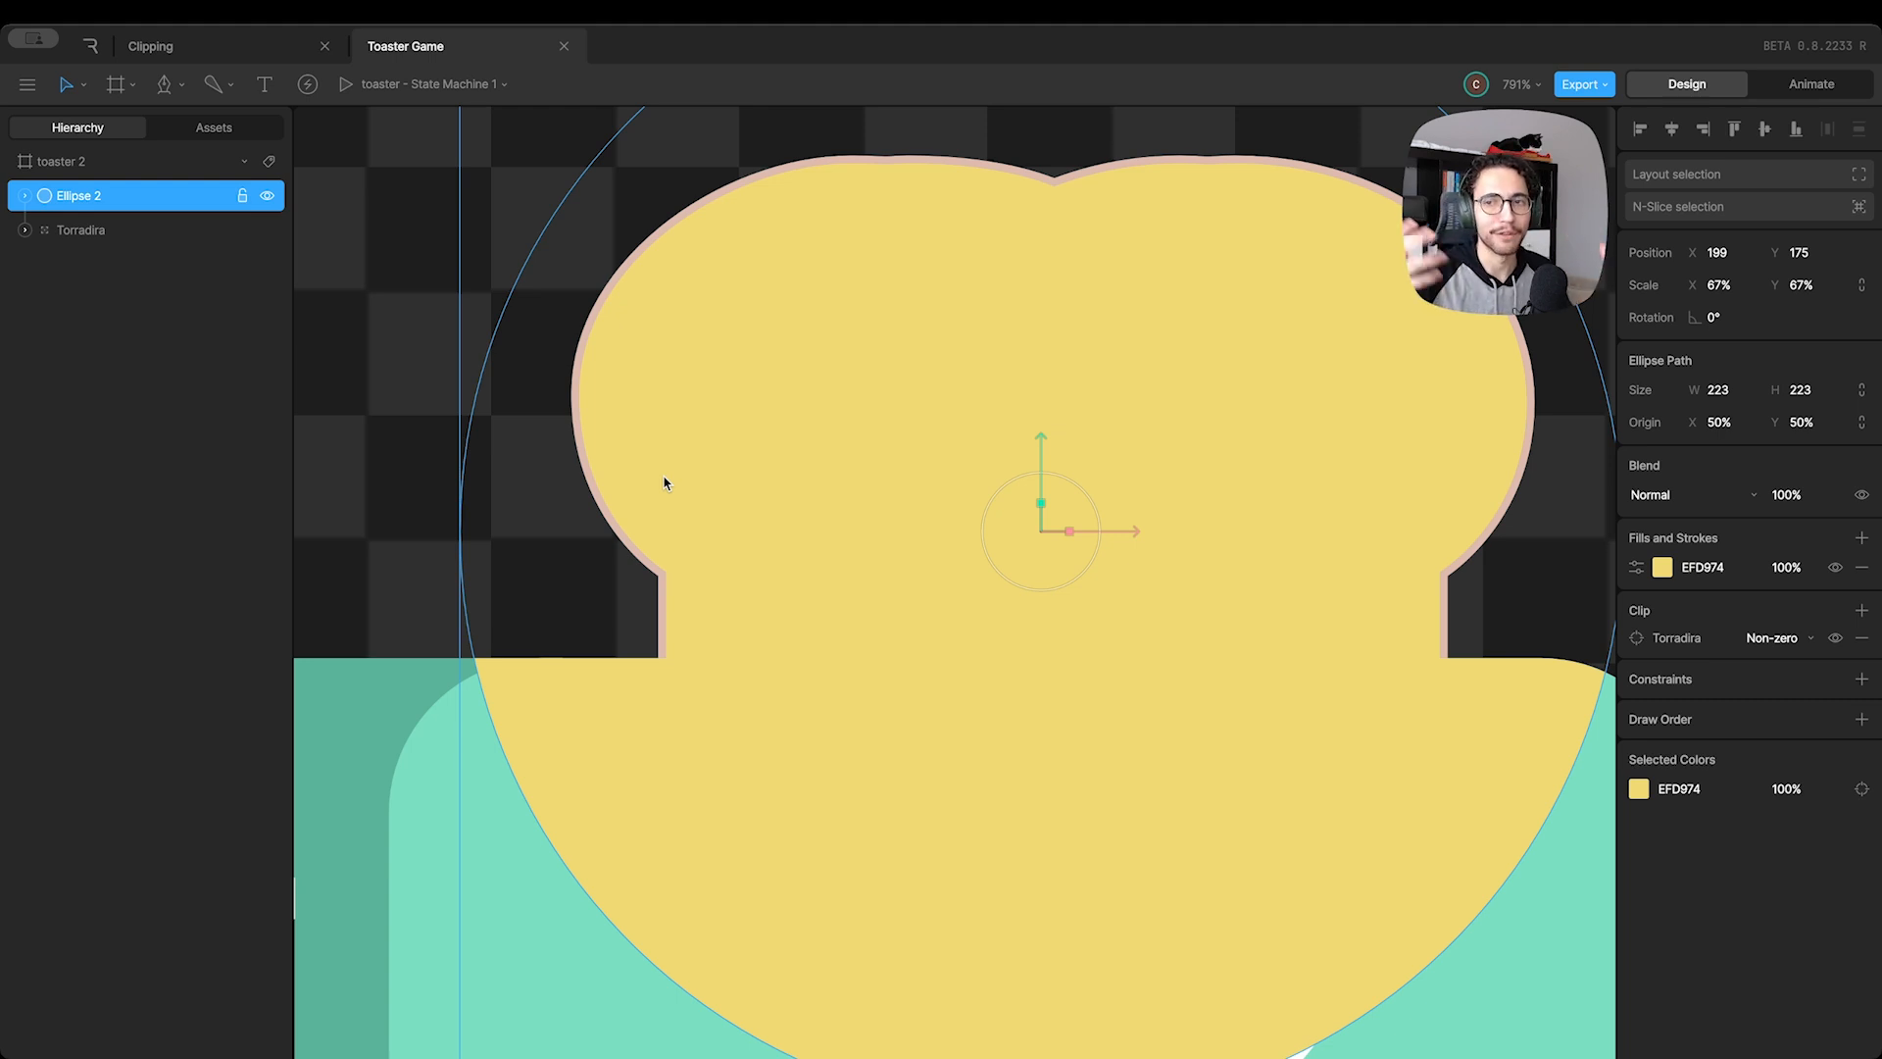
pyautogui.scroll(-3, 744, 491)
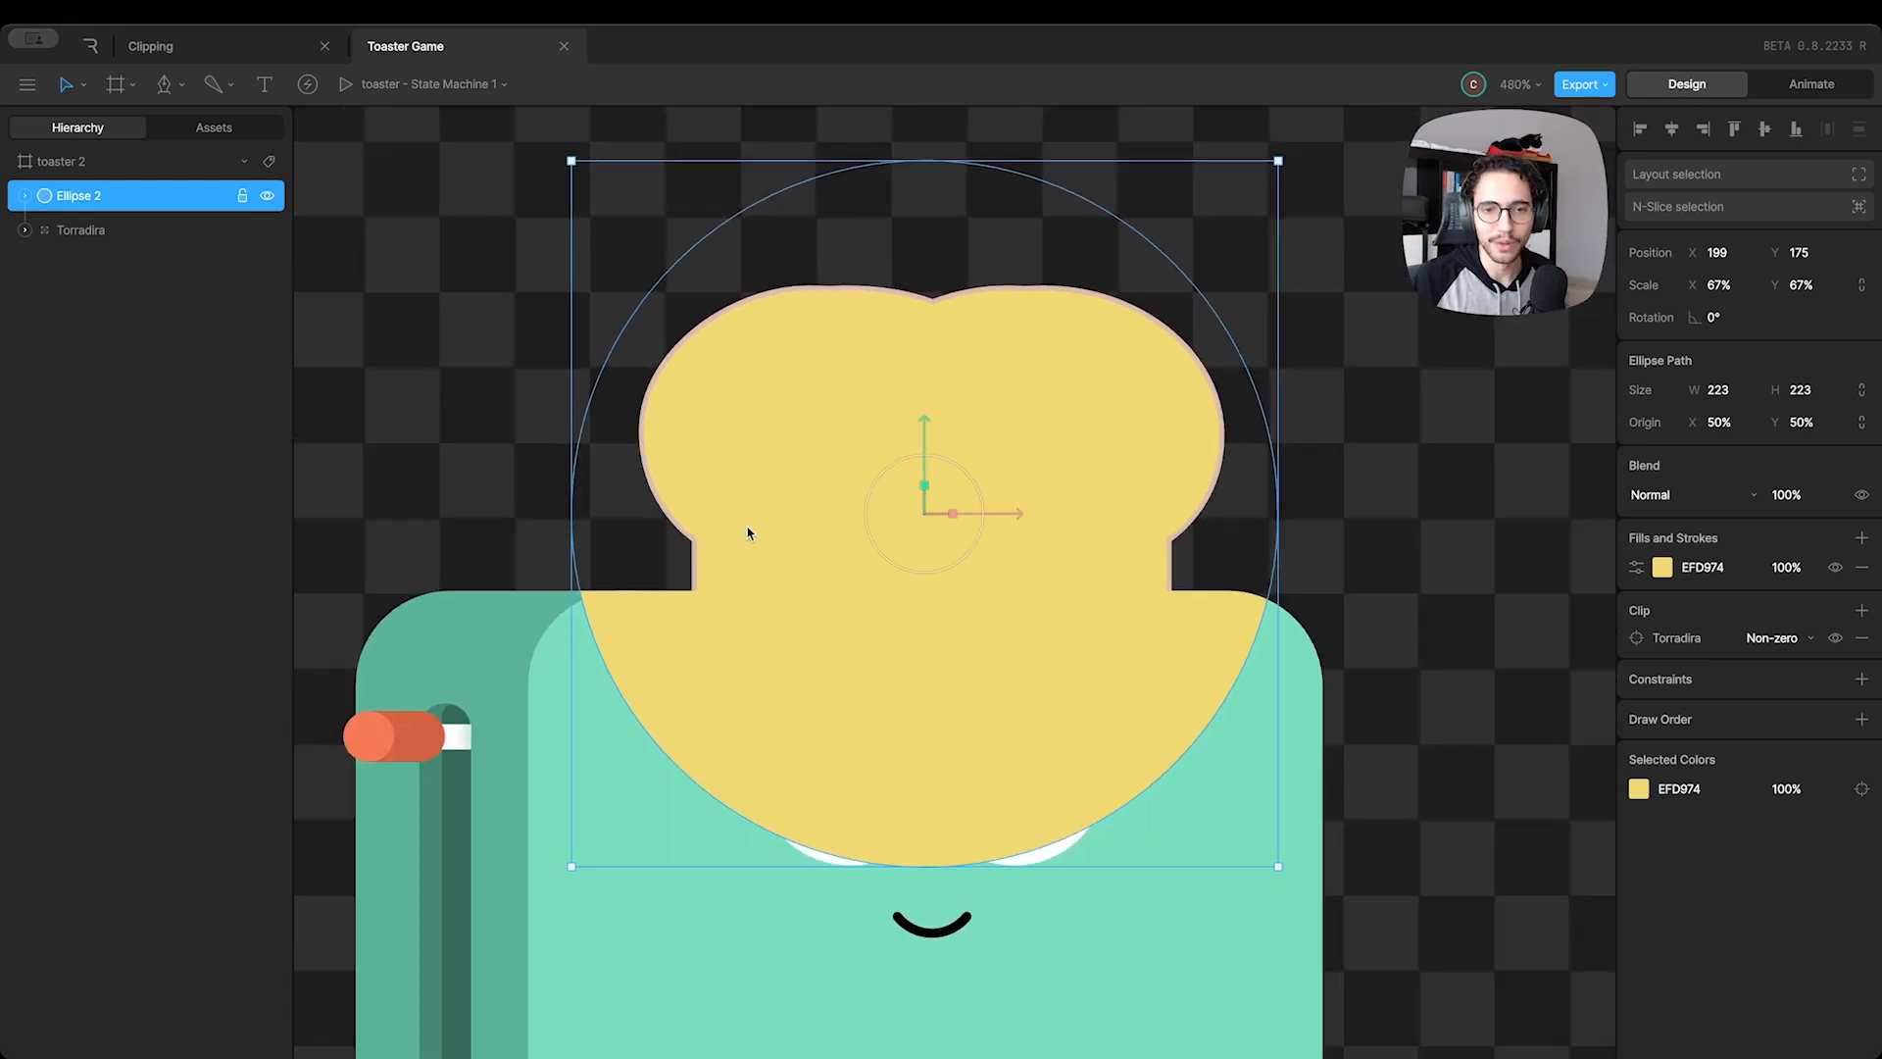
pyautogui.scroll(-2, 759, 547)
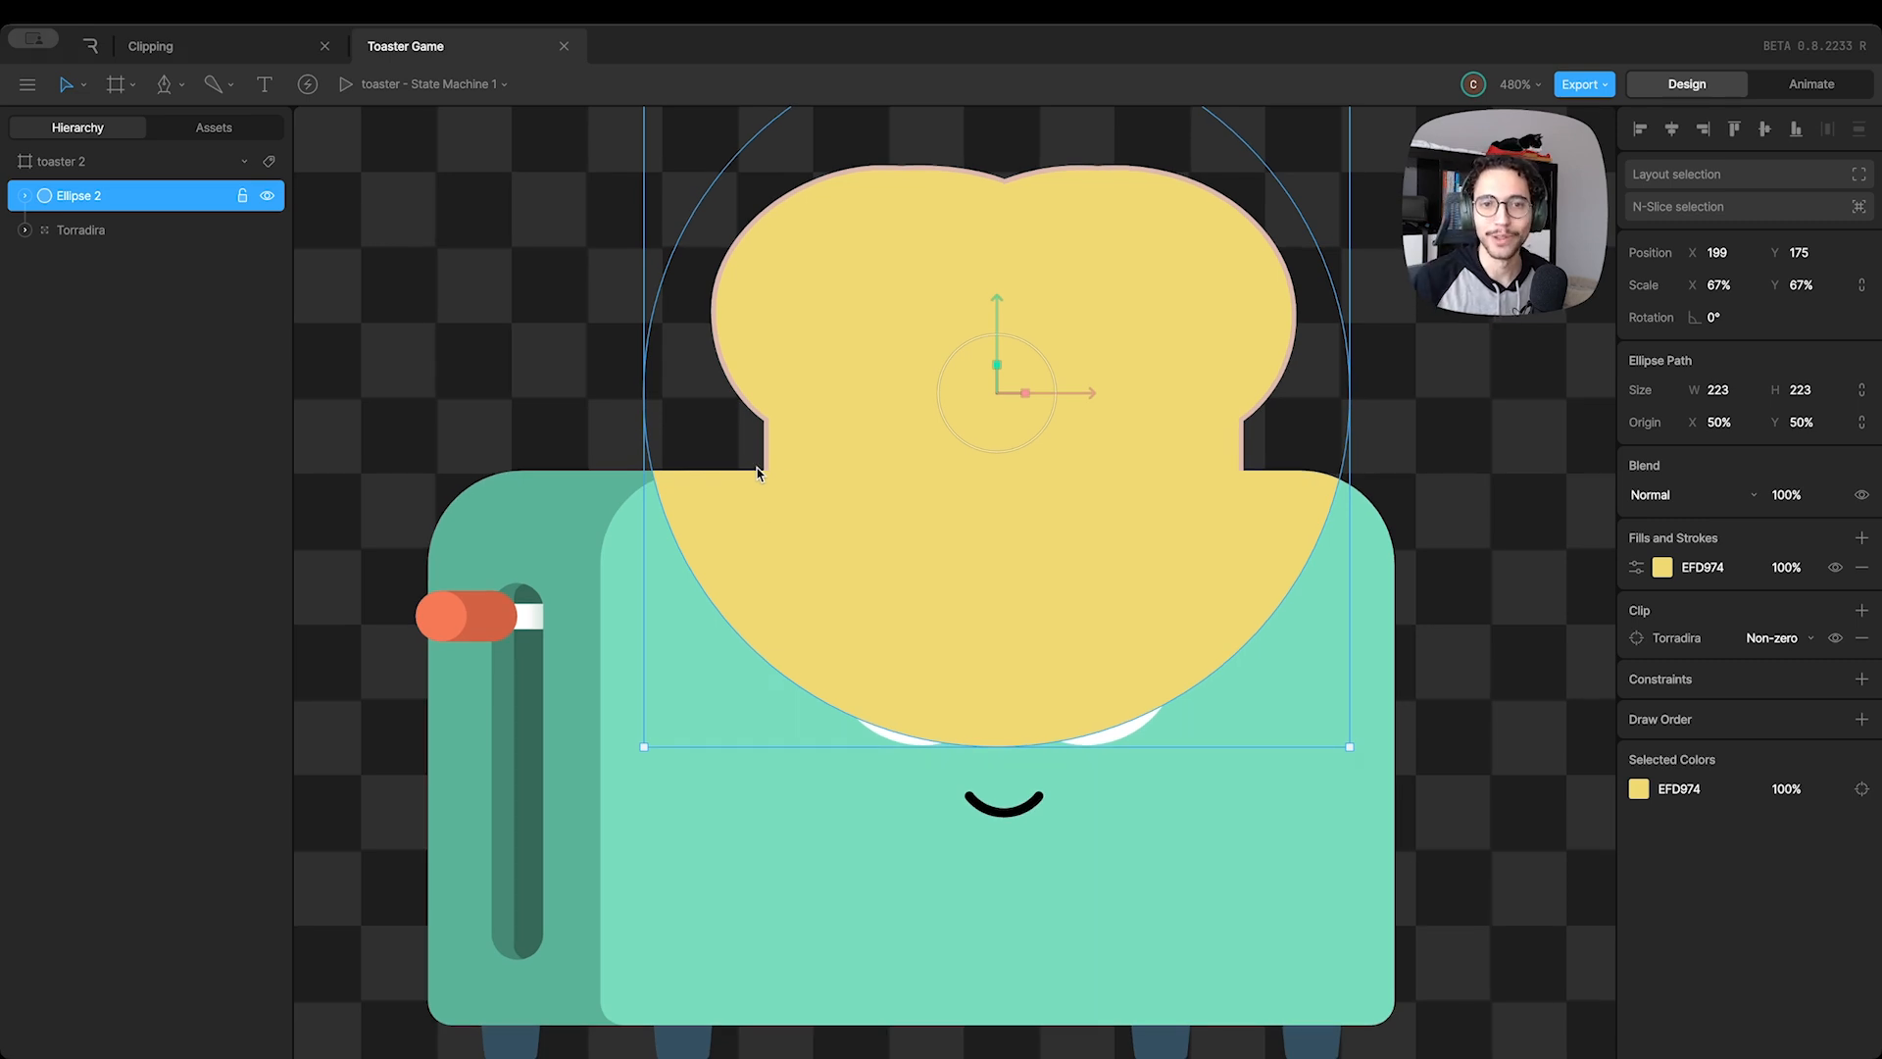
pyautogui.scroll(-2, 892, 520)
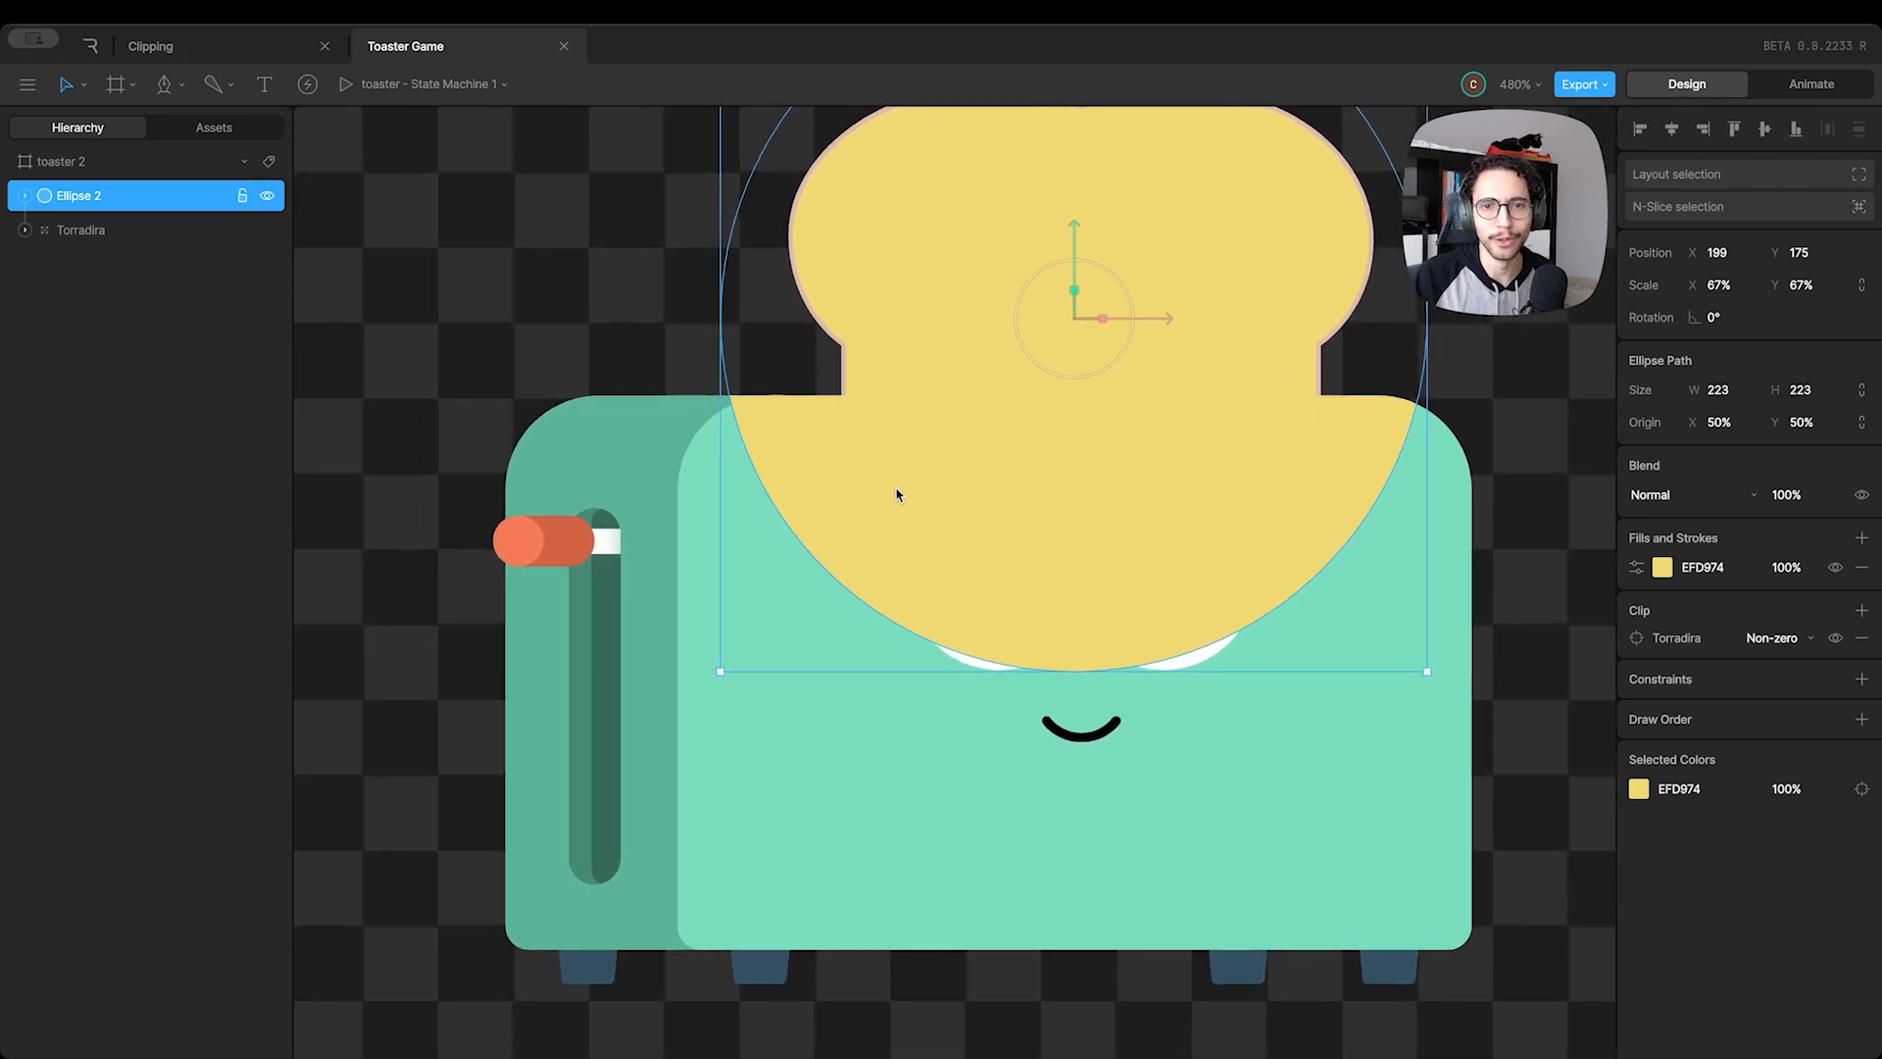
# Move the clipped circle down over the toaster's body to X 221.5, Y 235
pyautogui.moveTo(880, 506); pyautogui.dragTo(1023, 472)
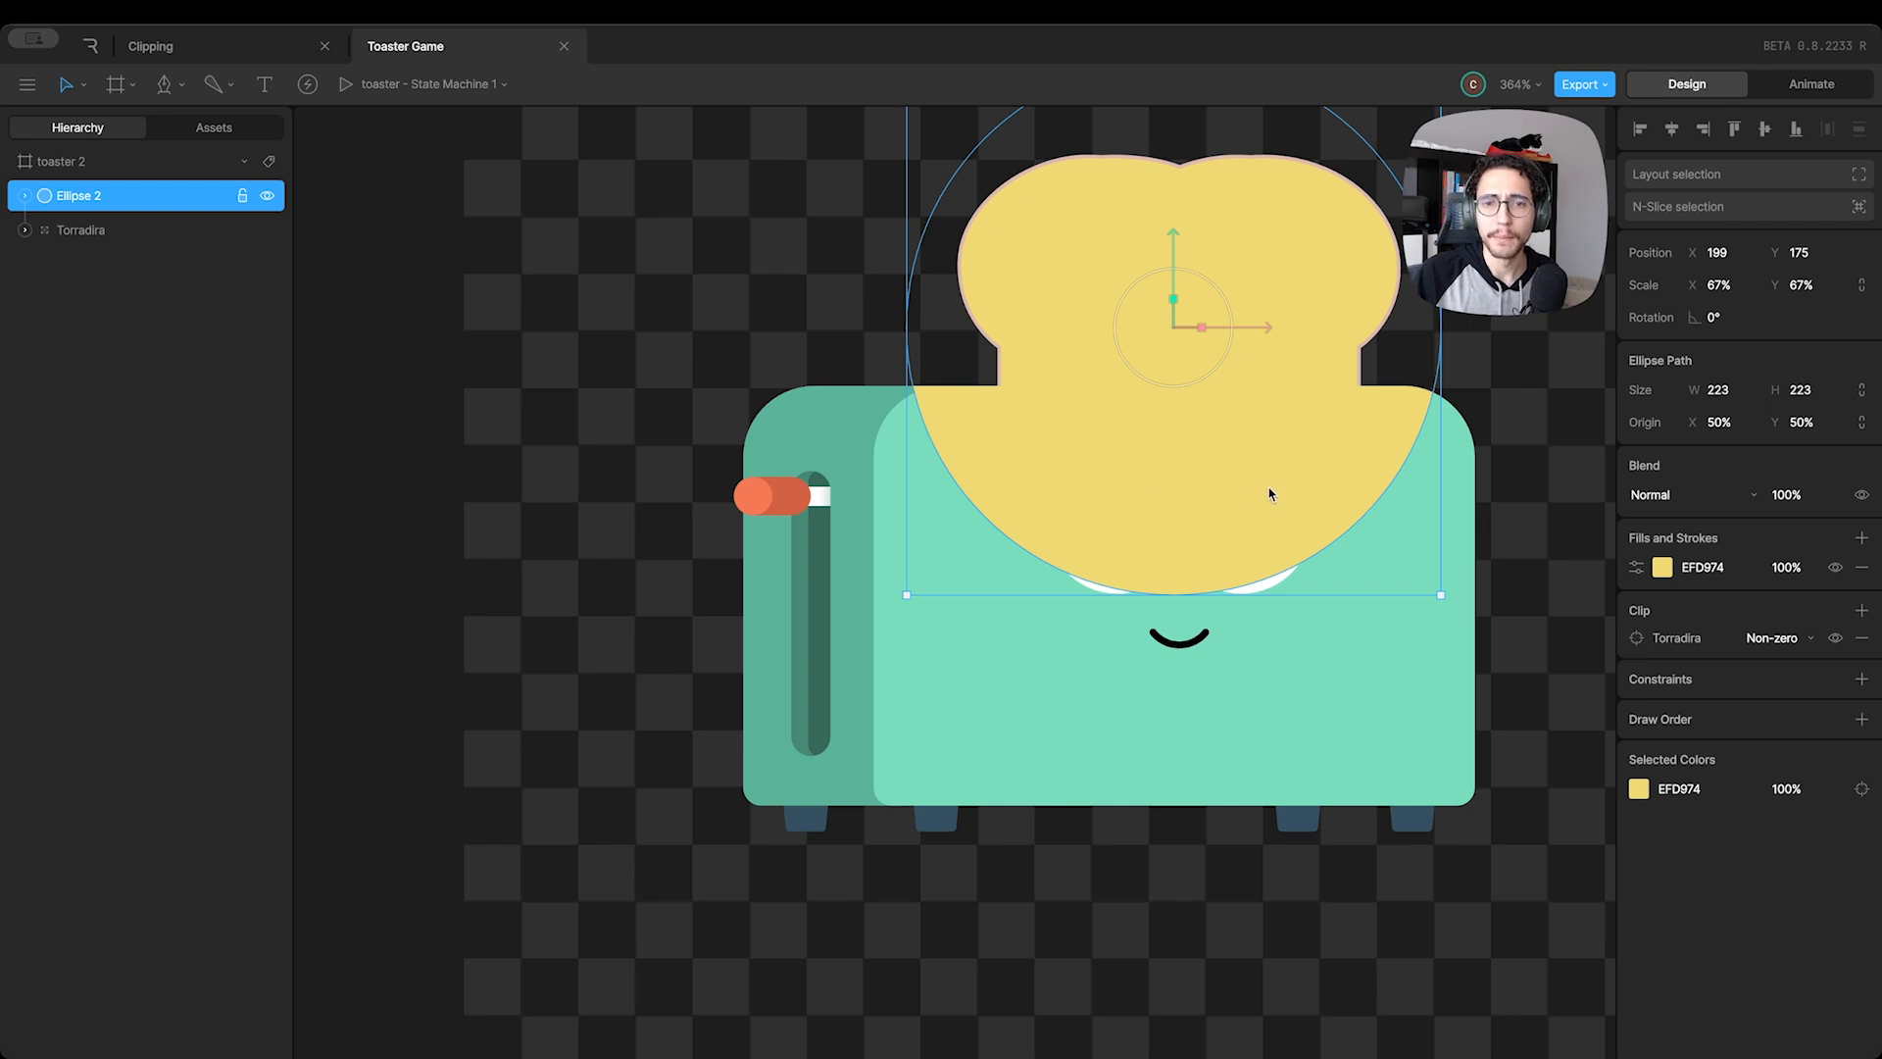
pyautogui.moveTo(1314, 477); pyautogui.dragTo(1244, 637)
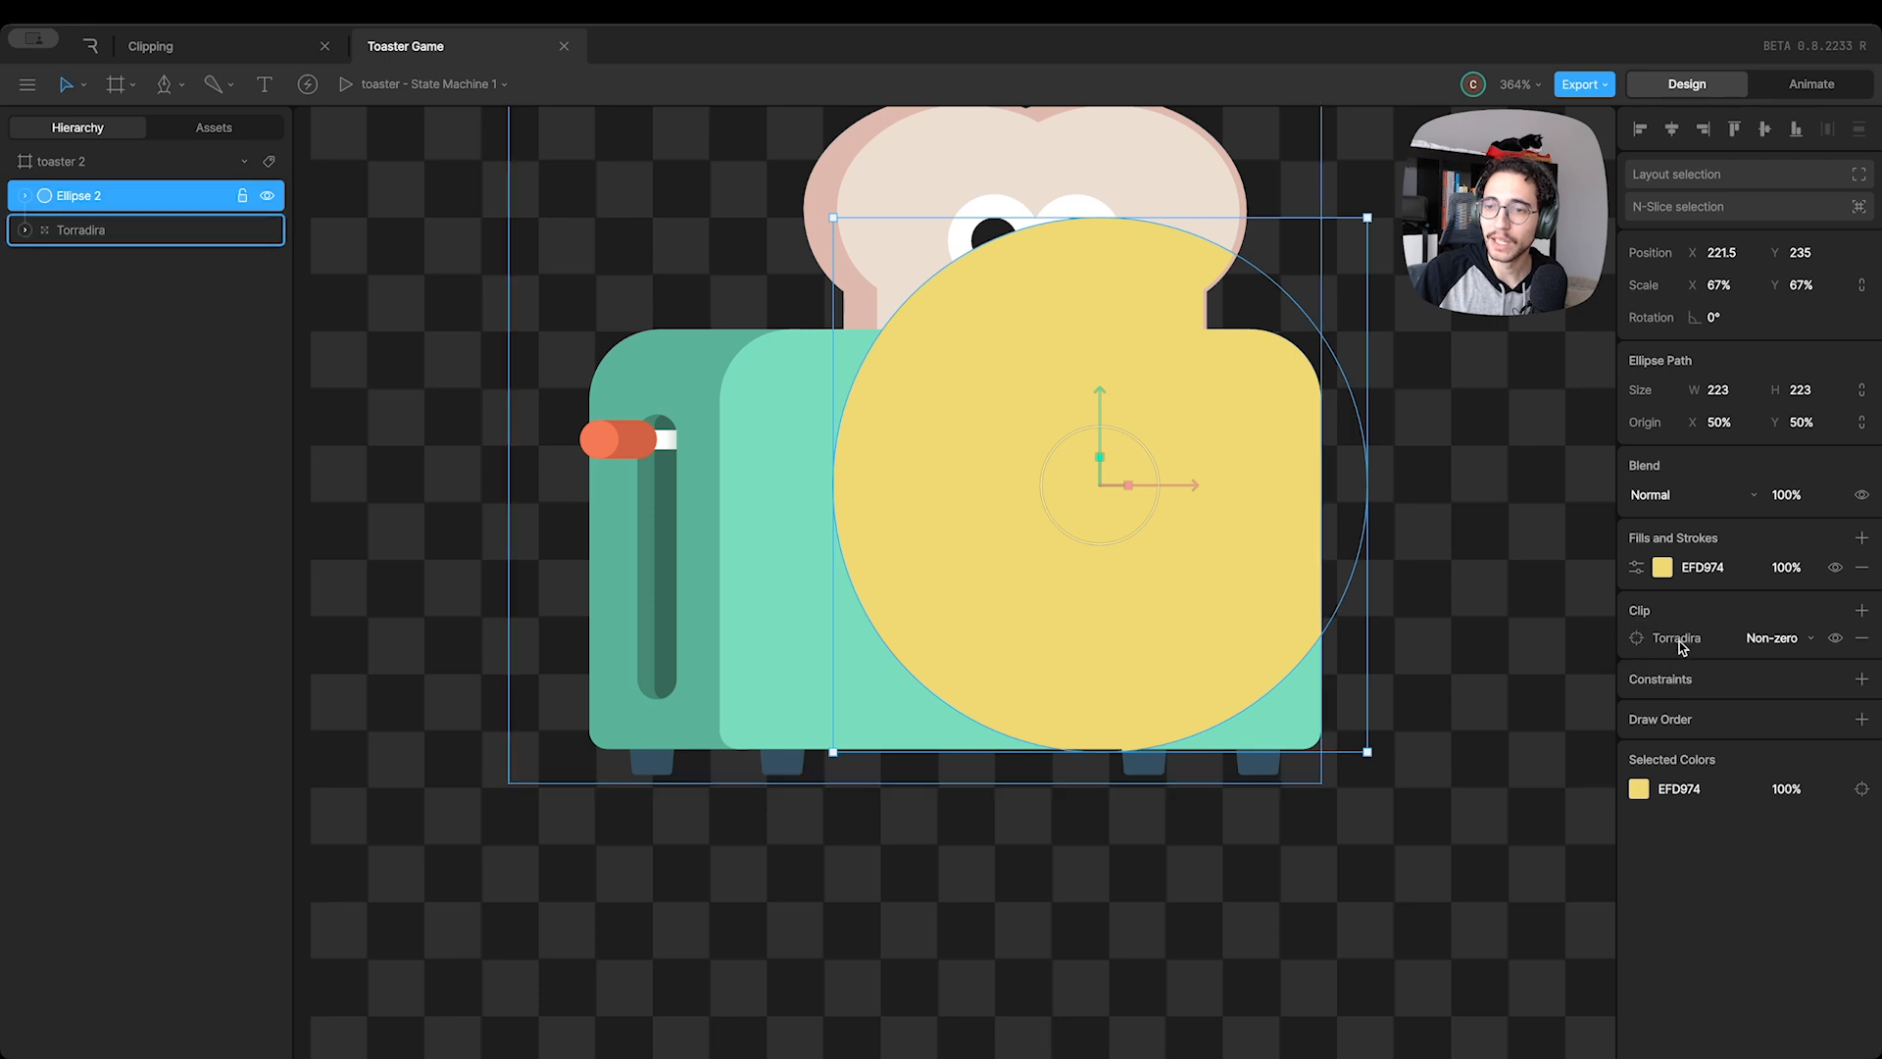
# Set the Torradira clip on Ellipse 2 to Even-odd and move the circle to X 200, Y 199.5
pyautogui.click(1782, 638)
pyautogui.click(1779, 664)
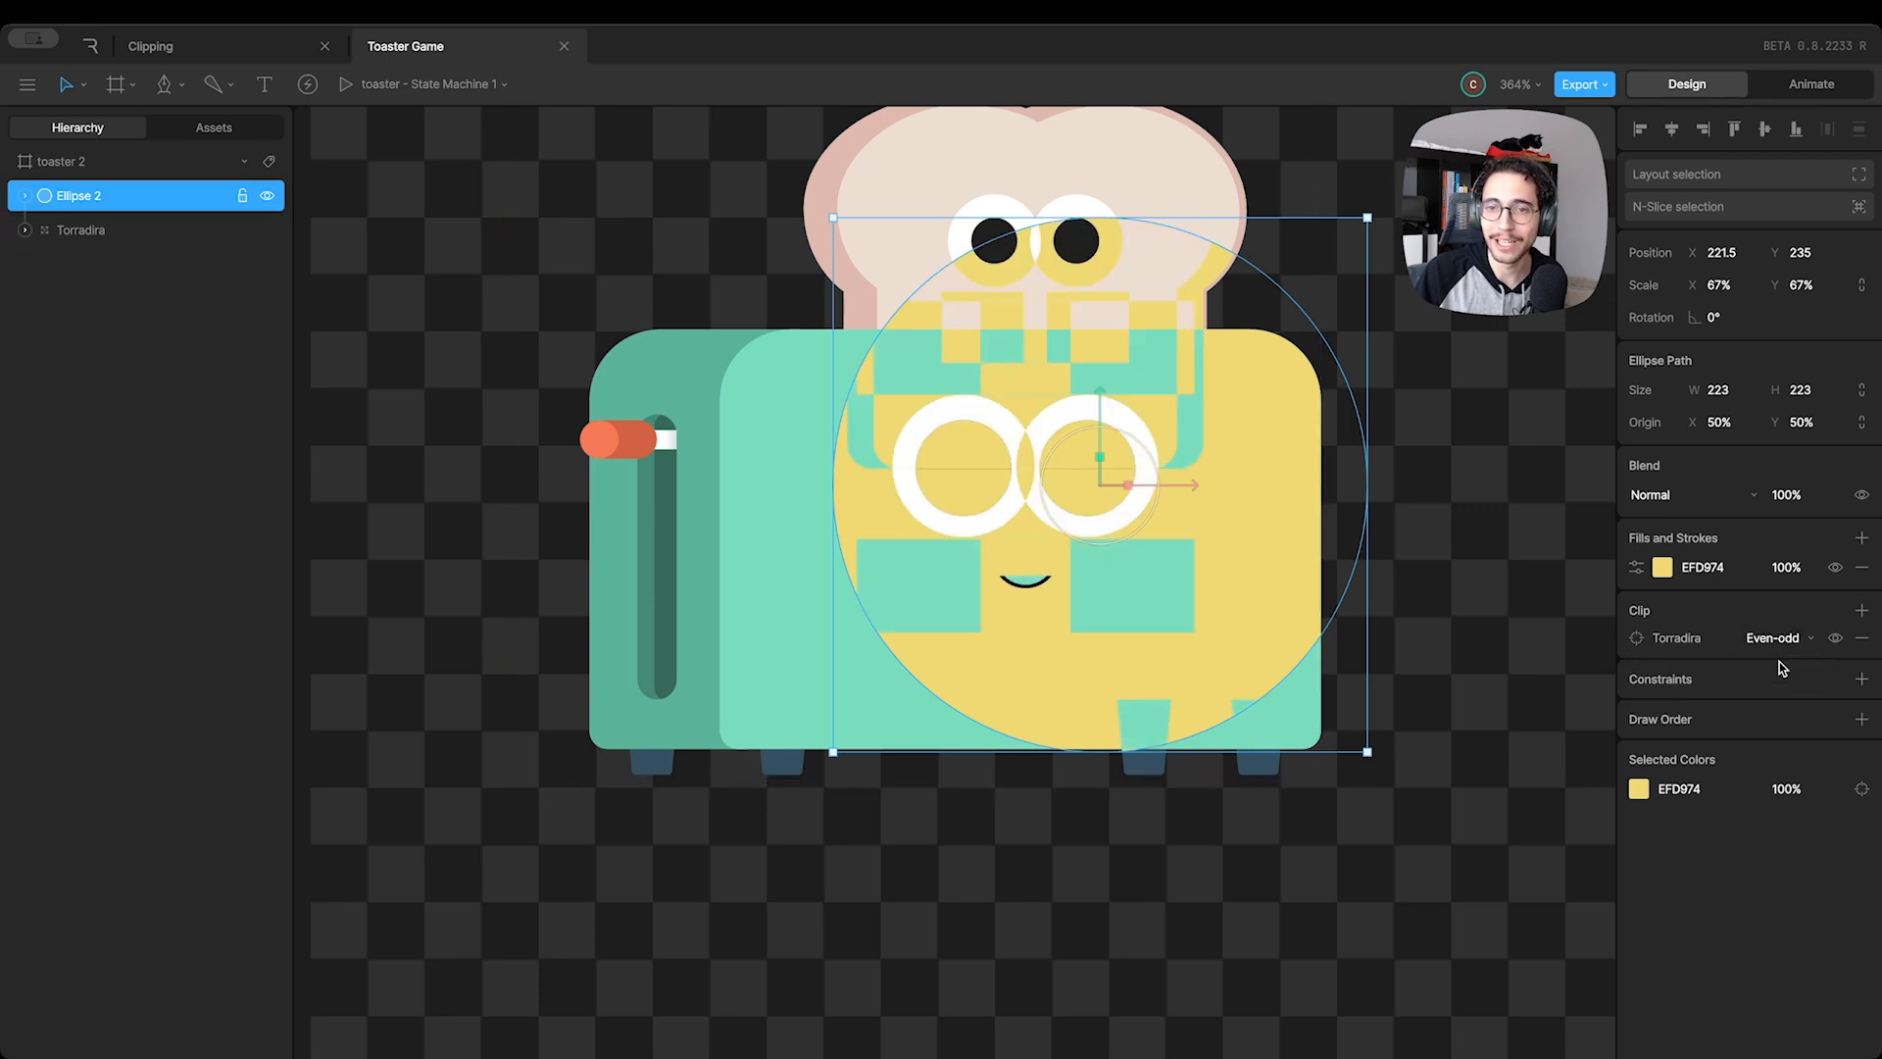
pyautogui.moveTo(1298, 453); pyautogui.dragTo(1167, 432)
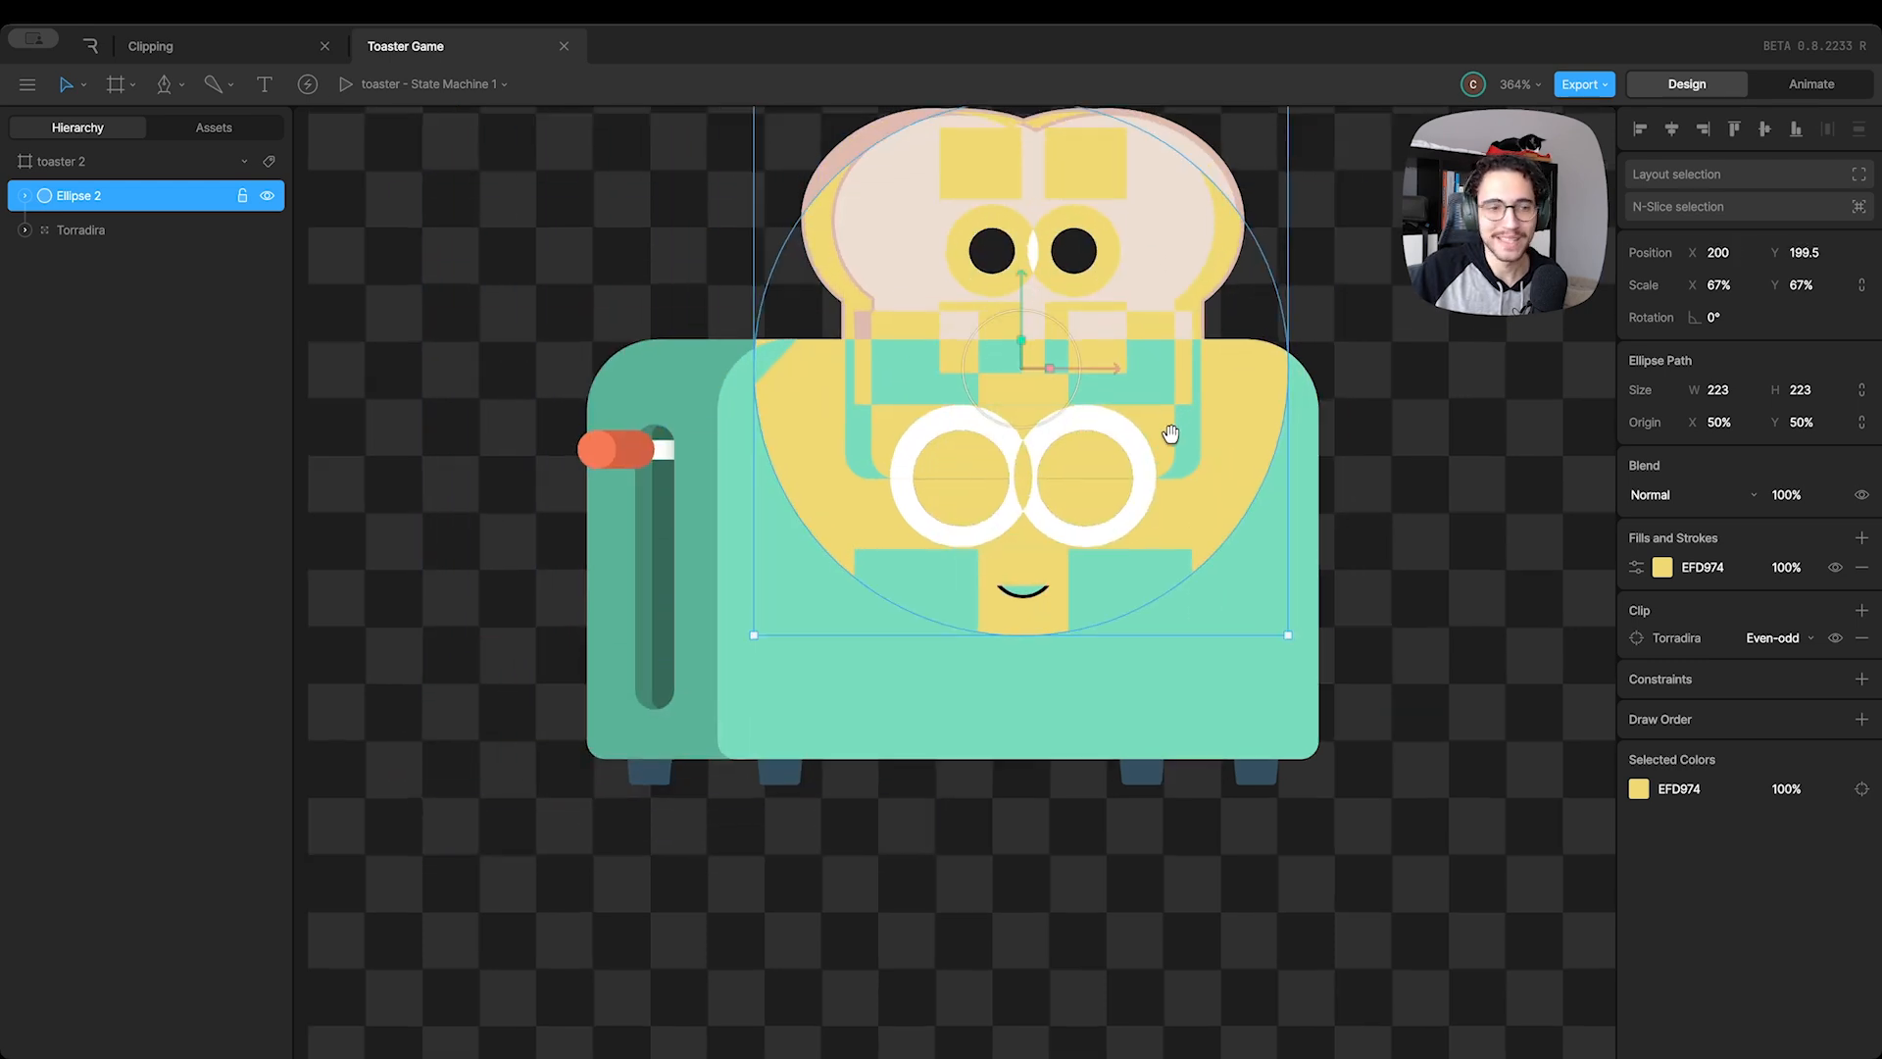
pyautogui.scroll(2, 1167, 432)
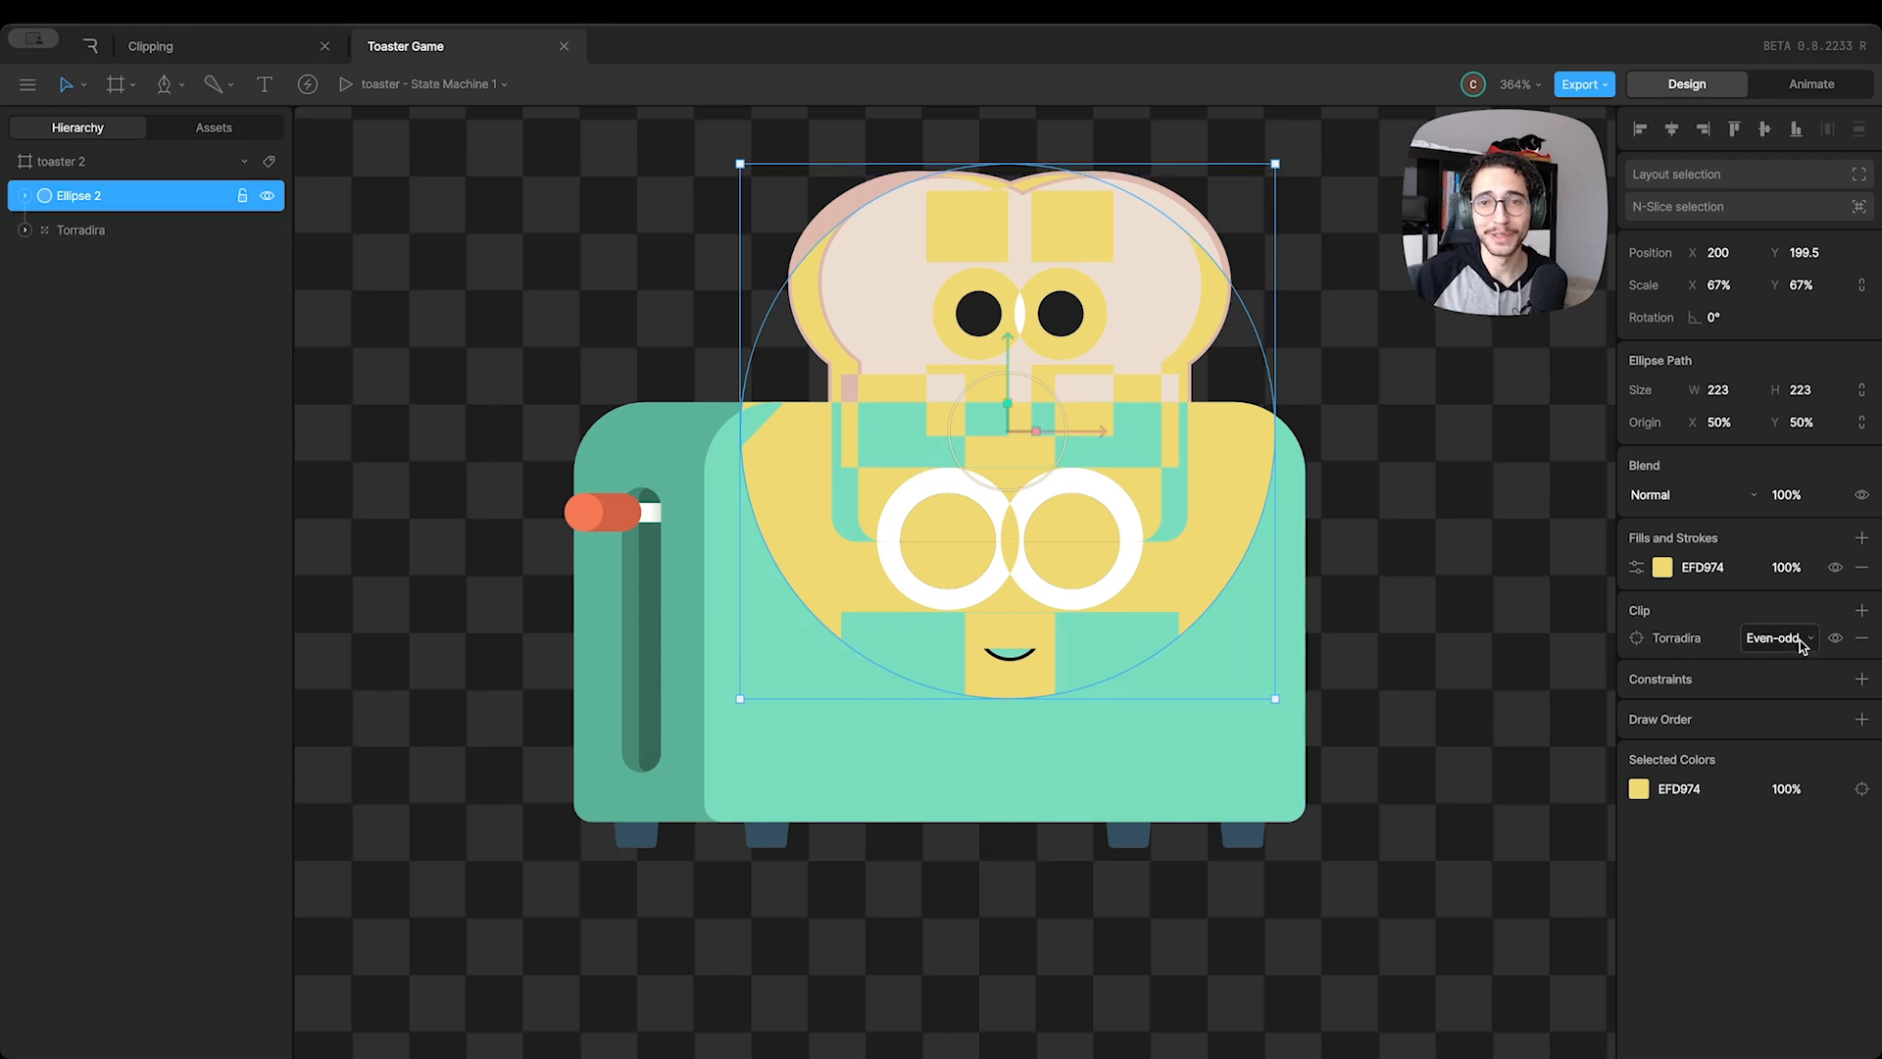
# Remove the Torradira clip from Ellipse 2 and move the circle beside the toaster to X 358.5, Y 343.5
pyautogui.click(1861, 638)
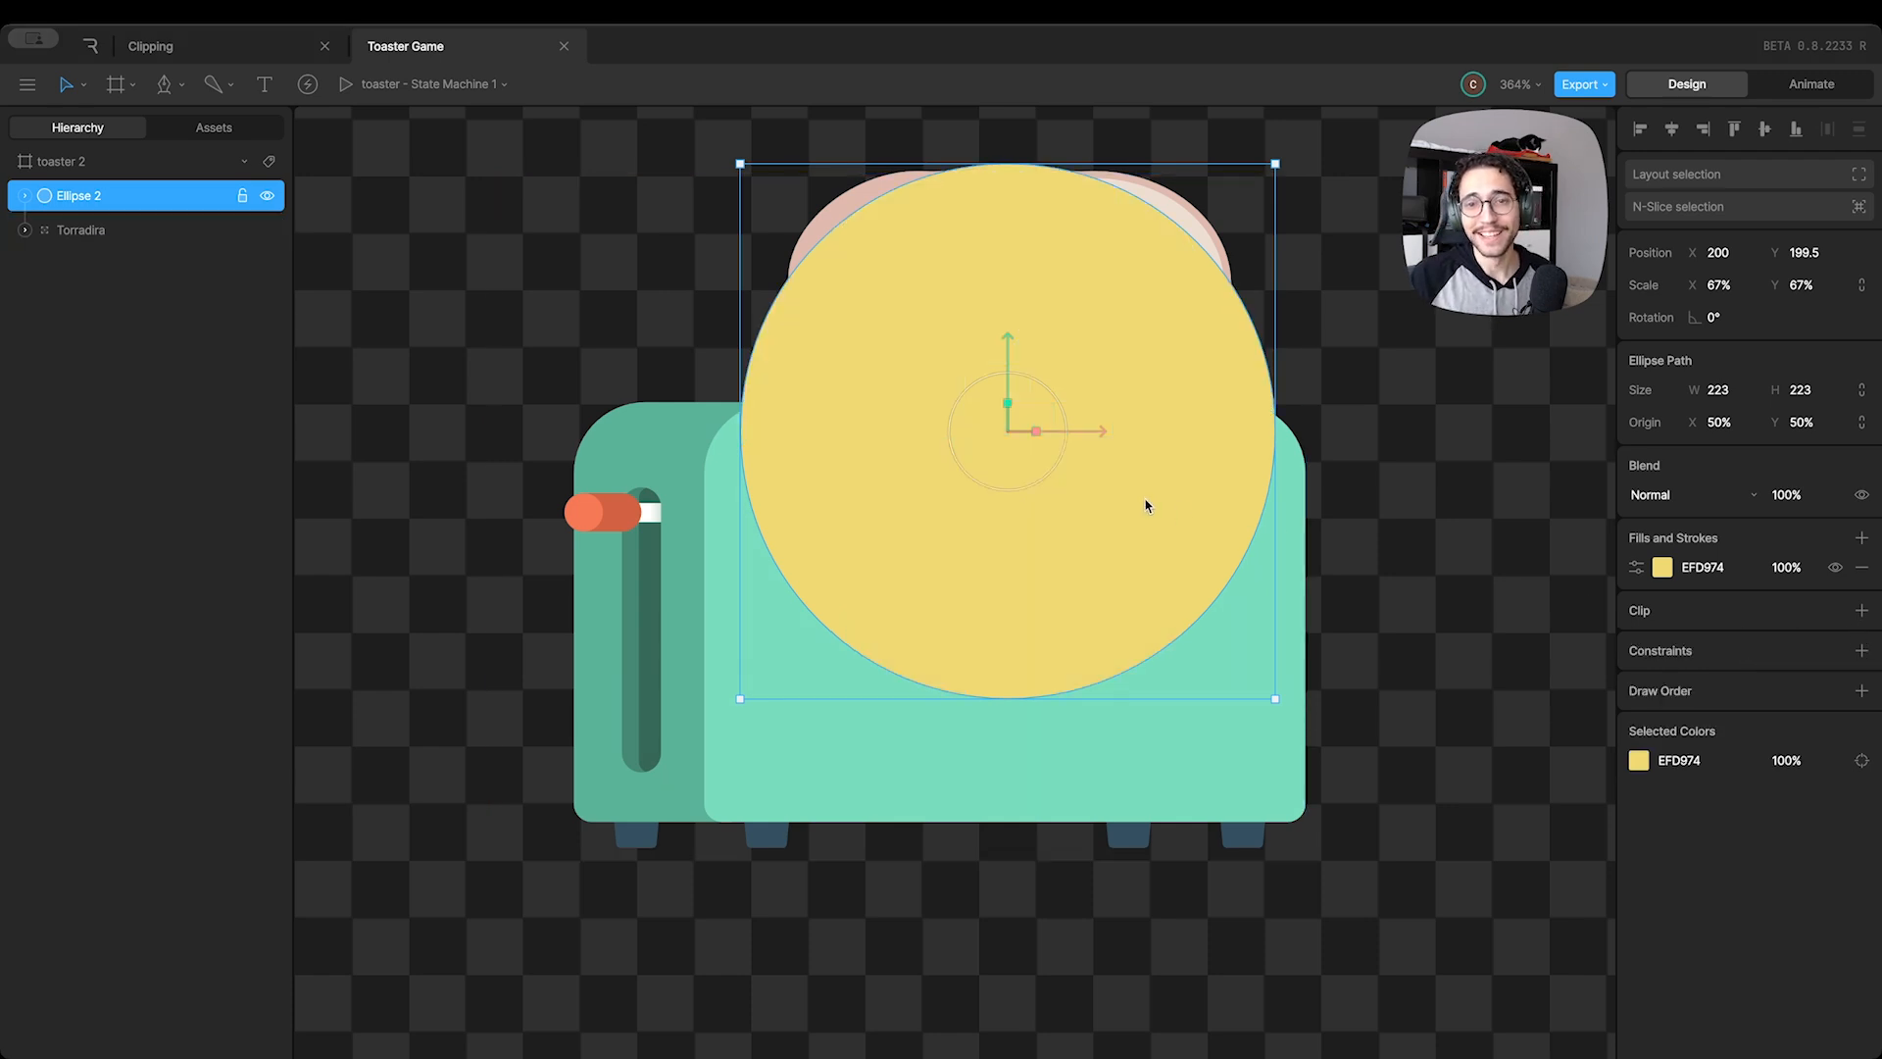
pyautogui.moveTo(1147, 505); pyautogui.dragTo(1420, 882)
pyautogui.scroll(-5, 1386, 857)
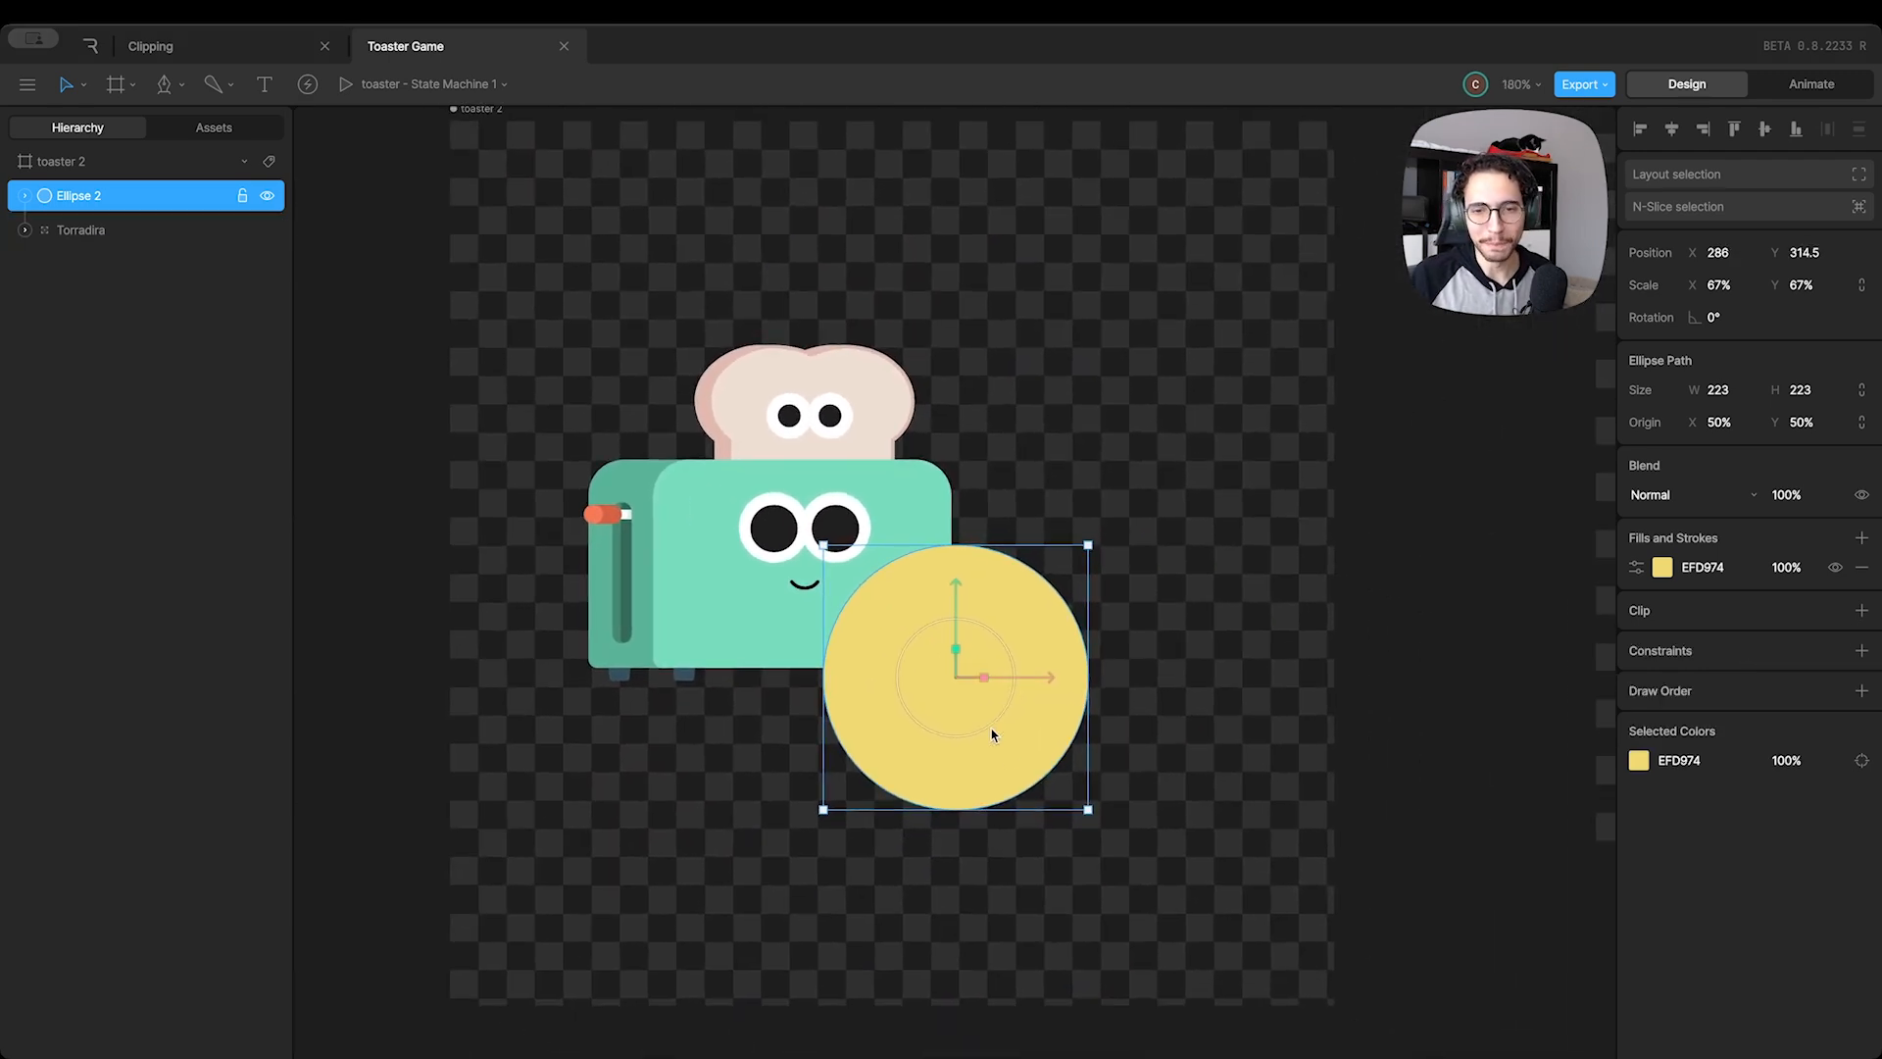
pyautogui.moveTo(1021, 756); pyautogui.dragTo(1147, 810)
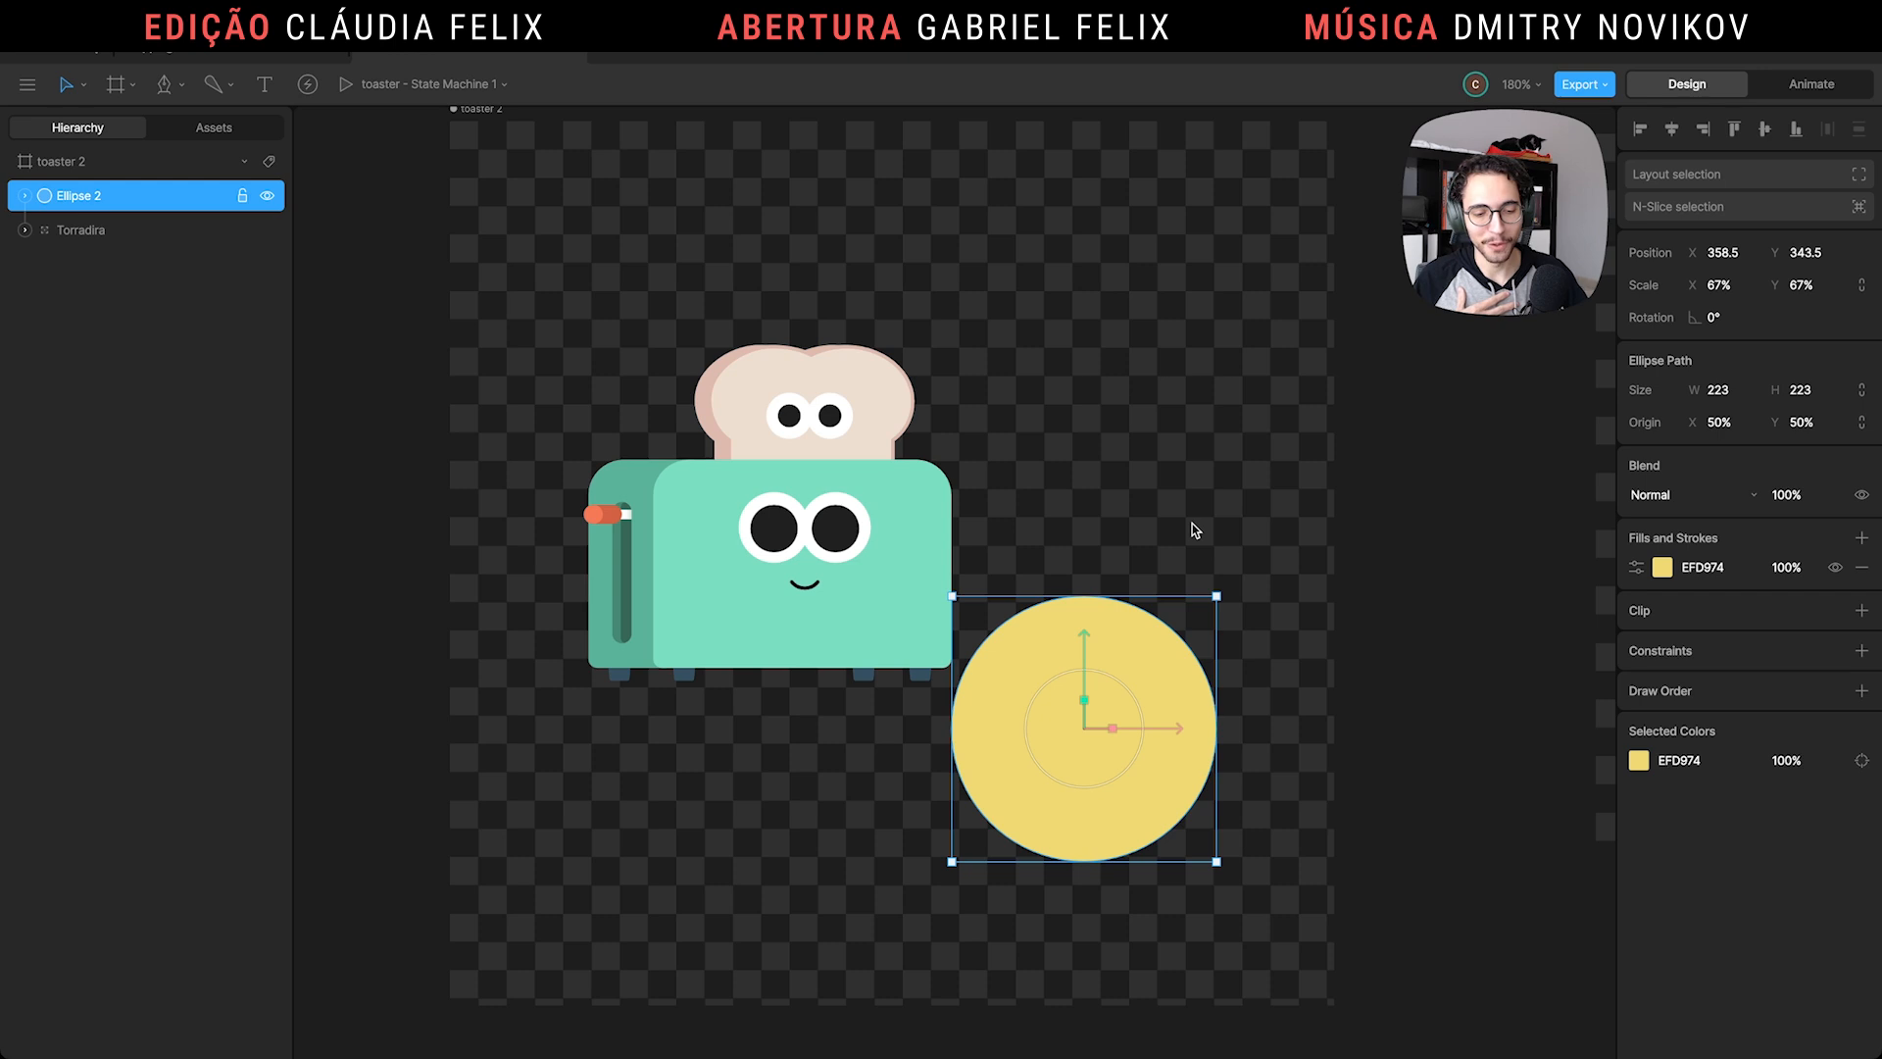
pyautogui.click(1120, 403)
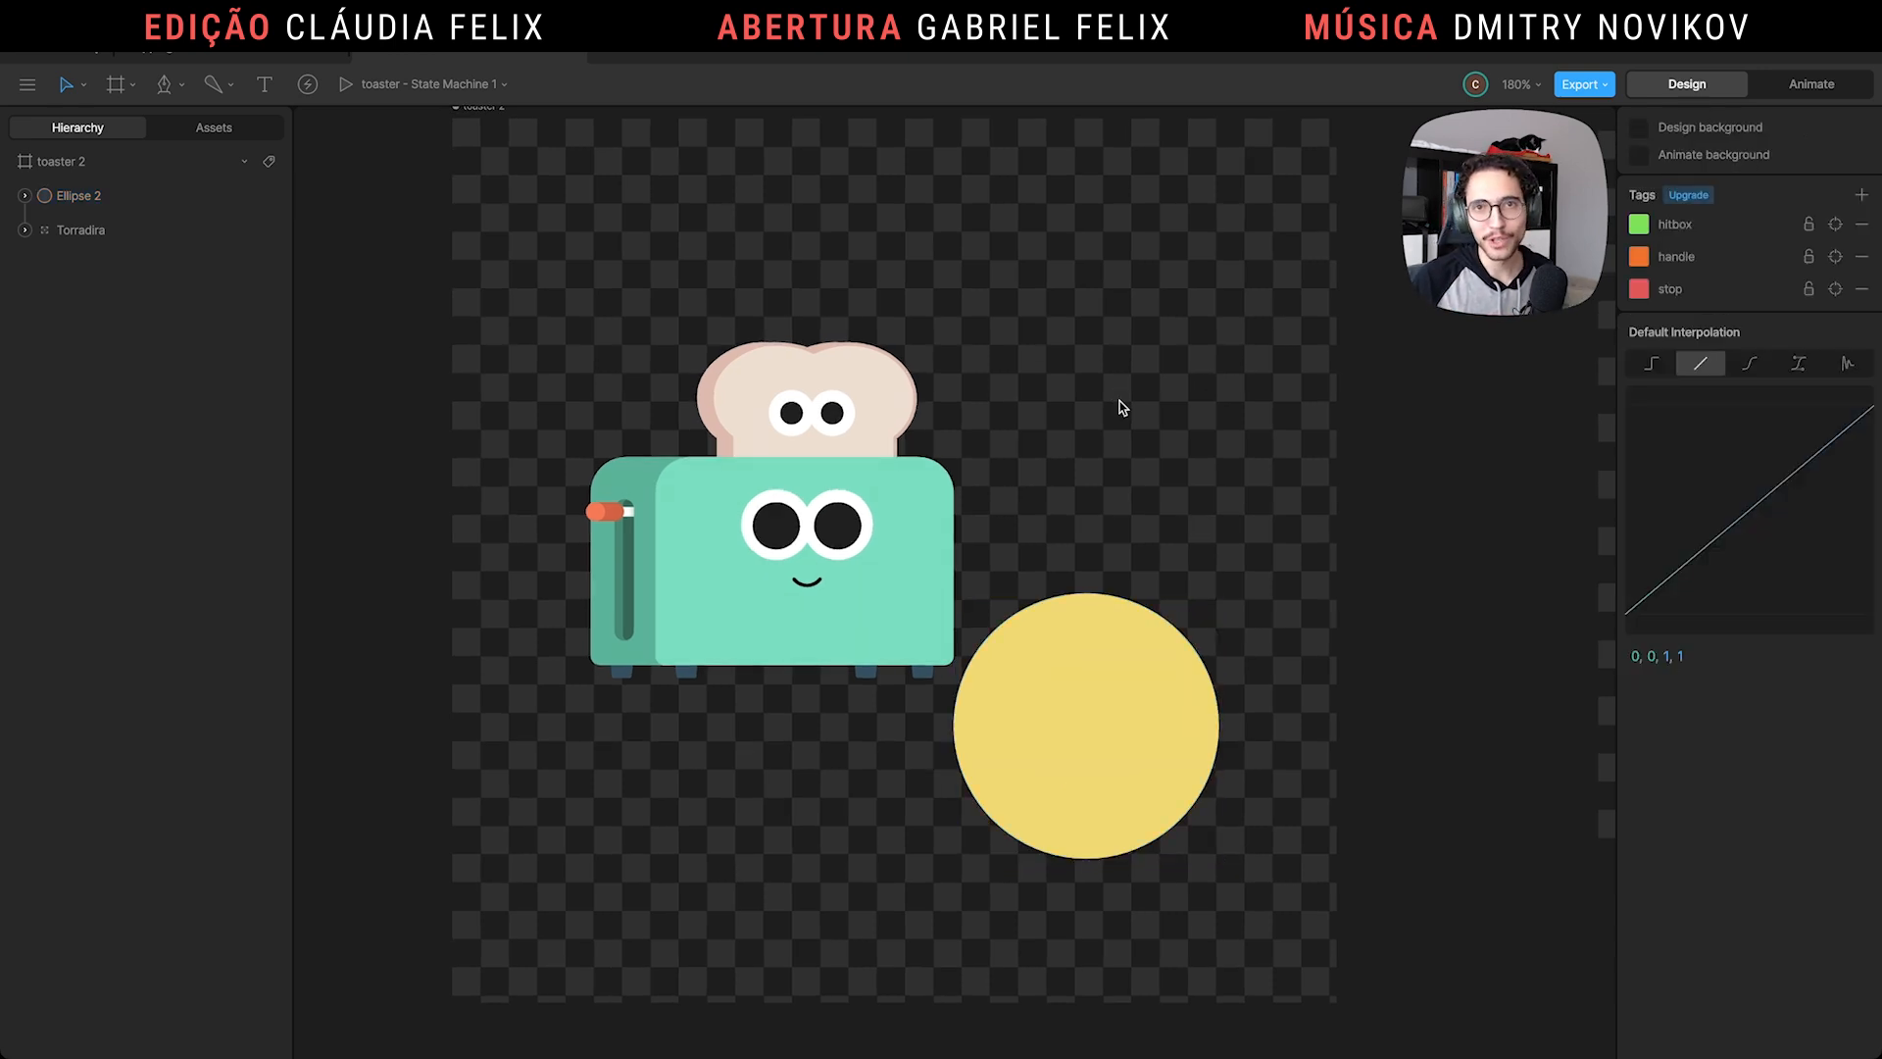